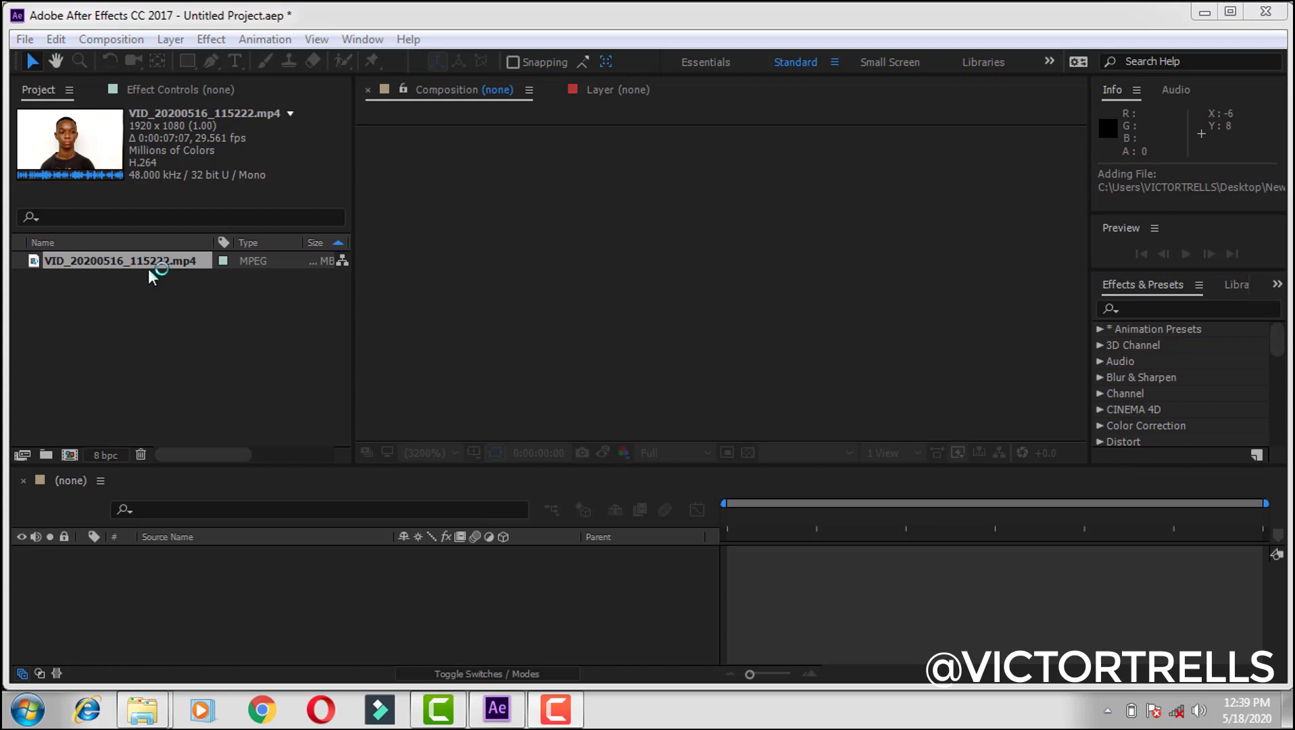
Create a composition from VID_20200516_115222.mp4 and draw an elliptical mask about 560 by 587 px around the face
drag(150, 260, 214, 566)
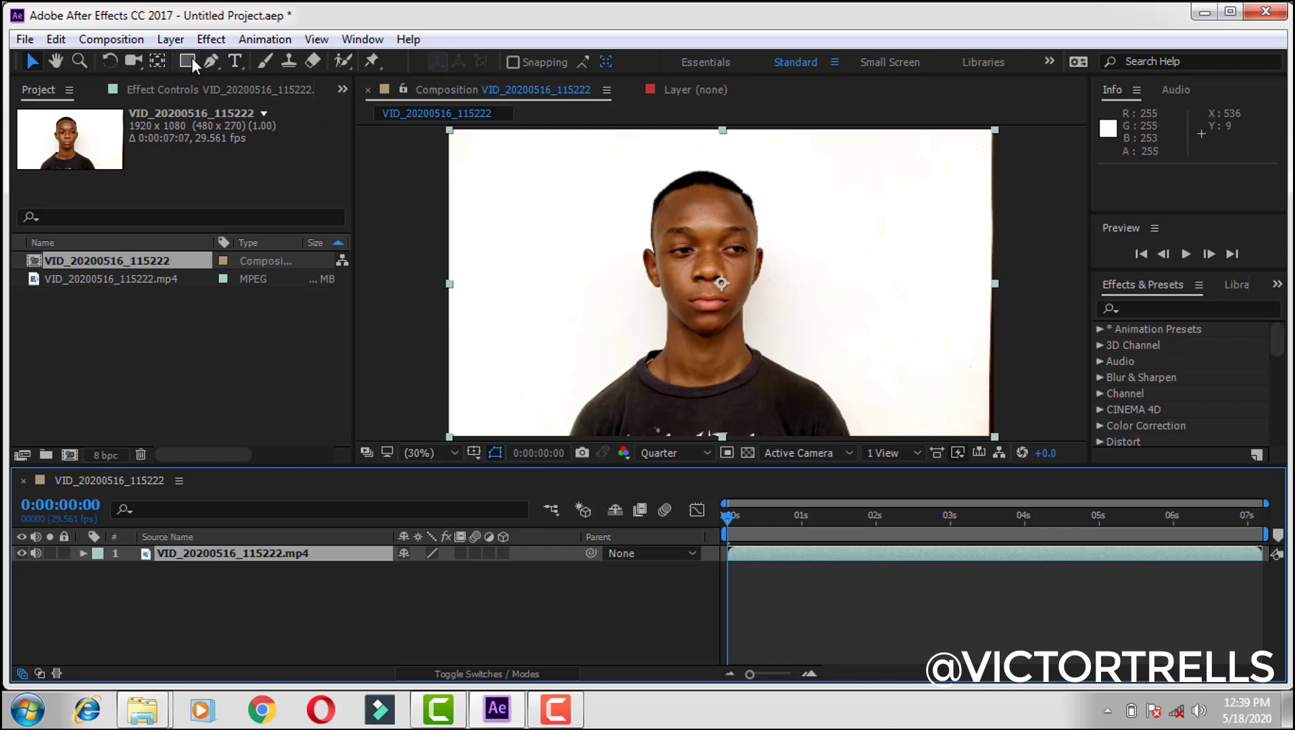
drag(190, 60, 252, 105)
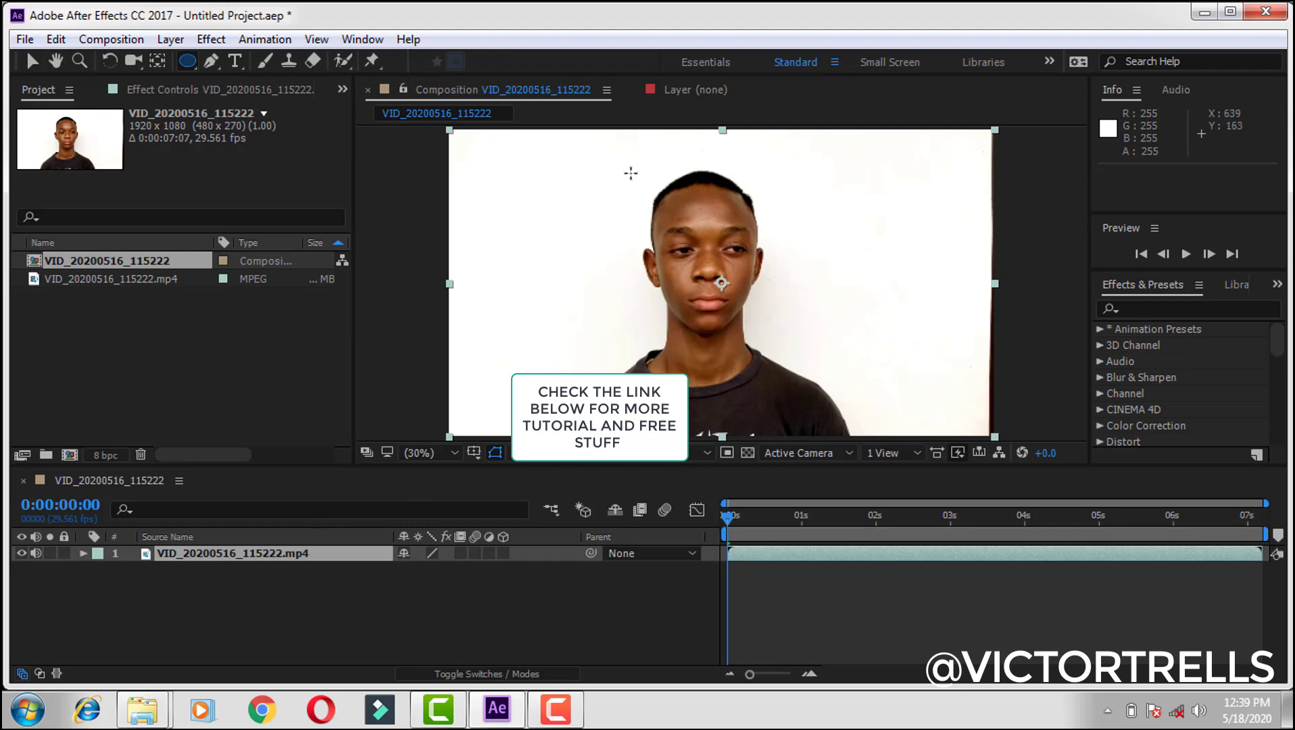
drag(625, 178, 784, 342)
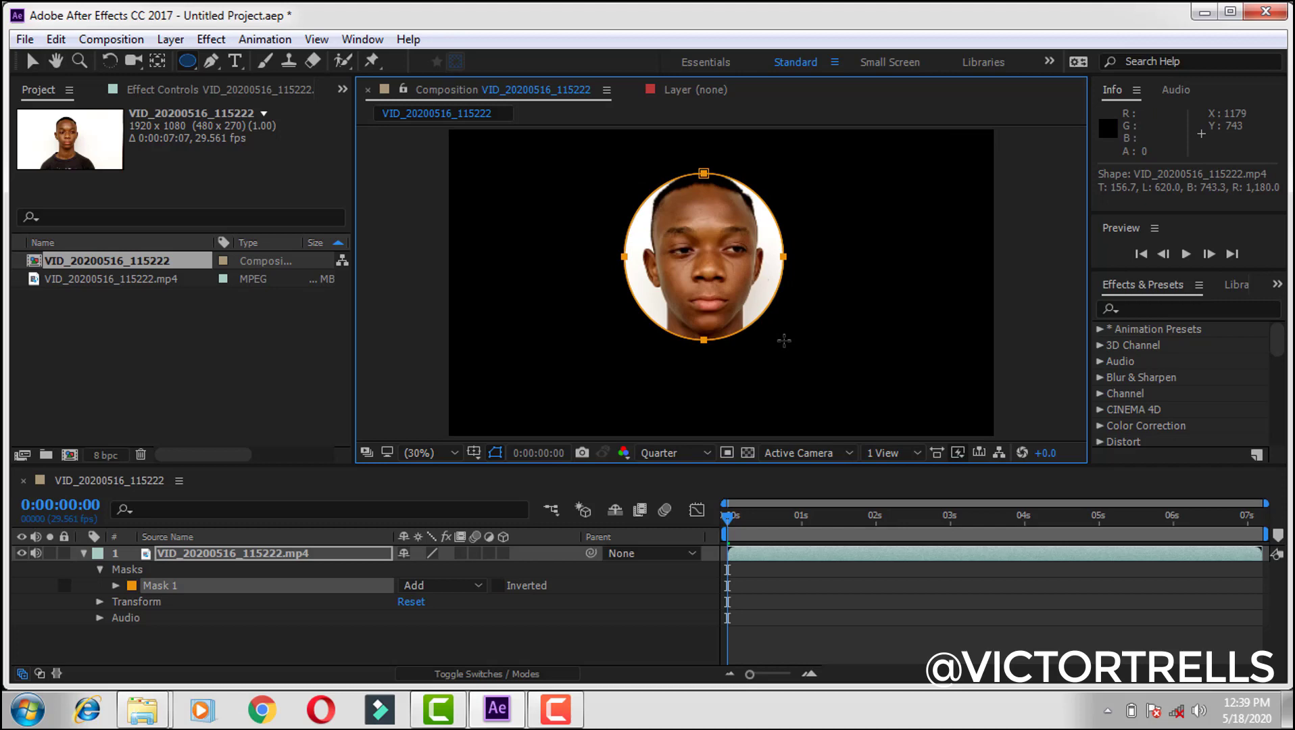
Move the elliptical mask up about 27 px so it sits centred over the head
key(v)
double_click(704, 183)
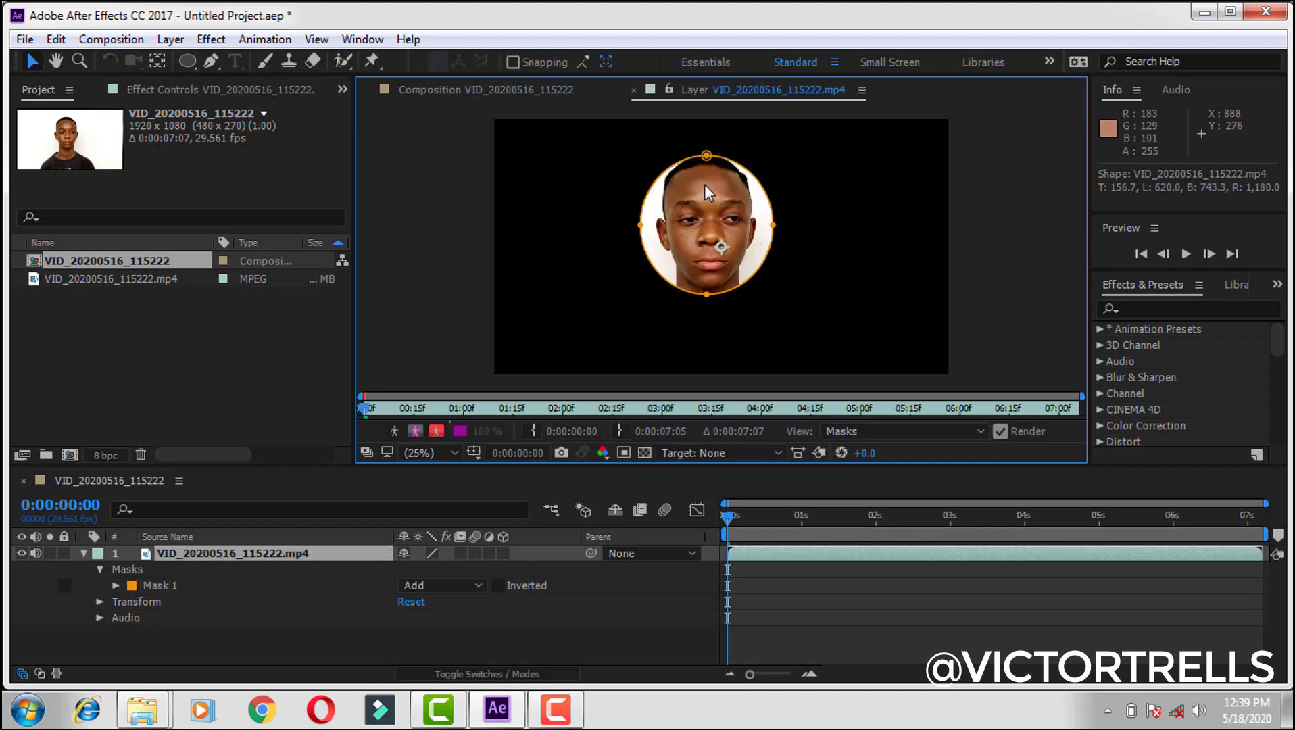
click(452, 88)
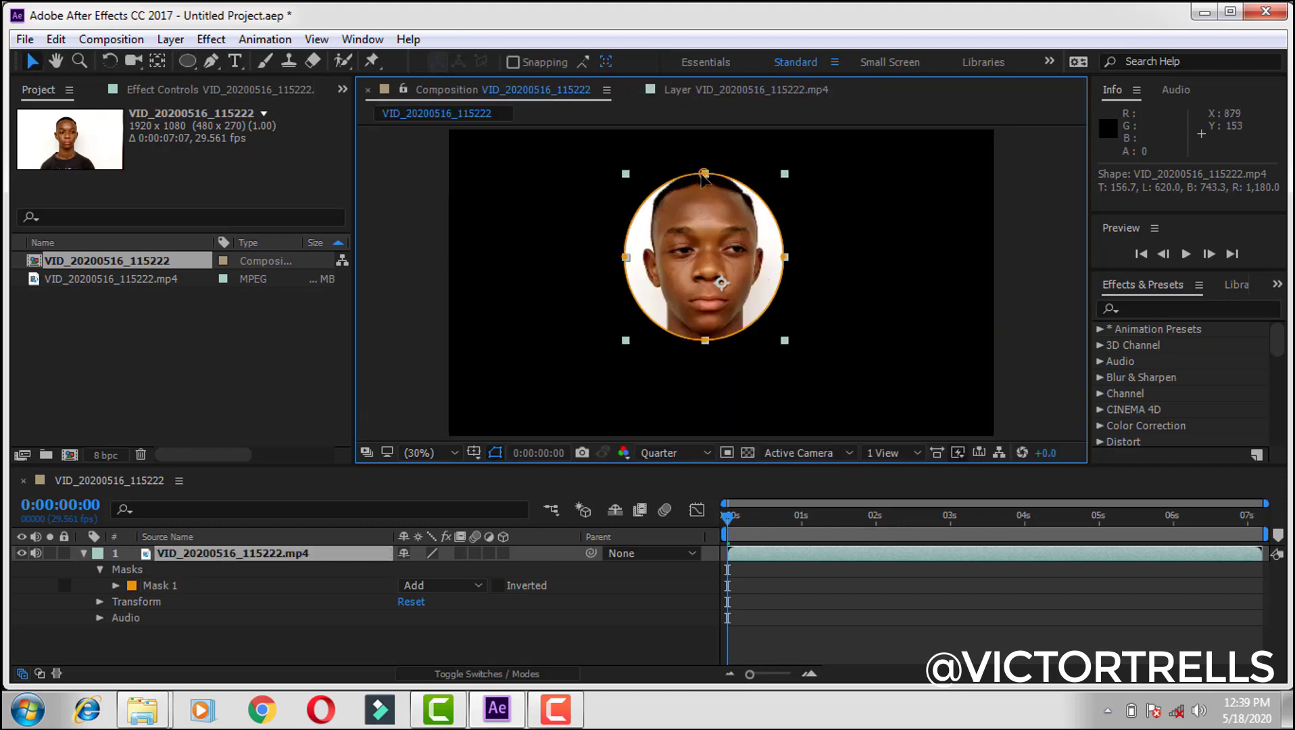
click(710, 208)
drag(711, 217, 711, 208)
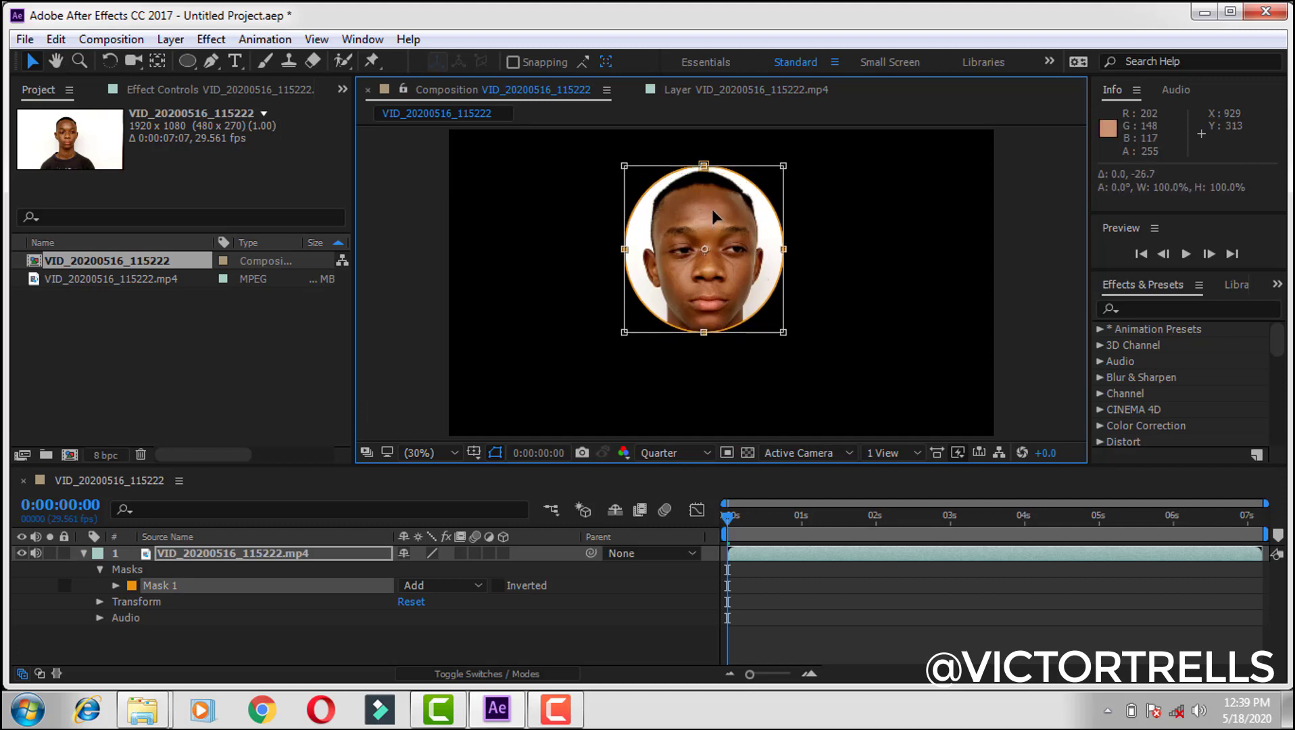
click(763, 585)
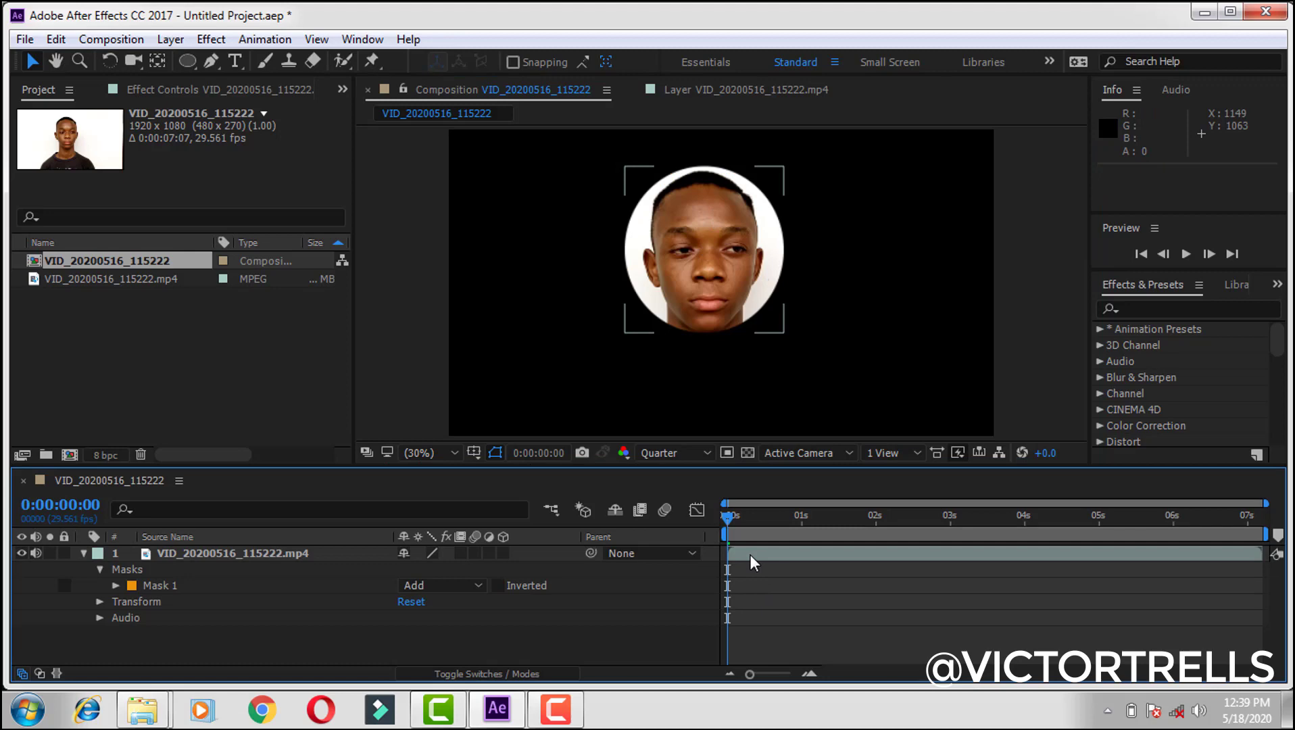
Reveal the video layer's Mask Path and enable keyframing for it at 0:00:00:00
click(757, 559)
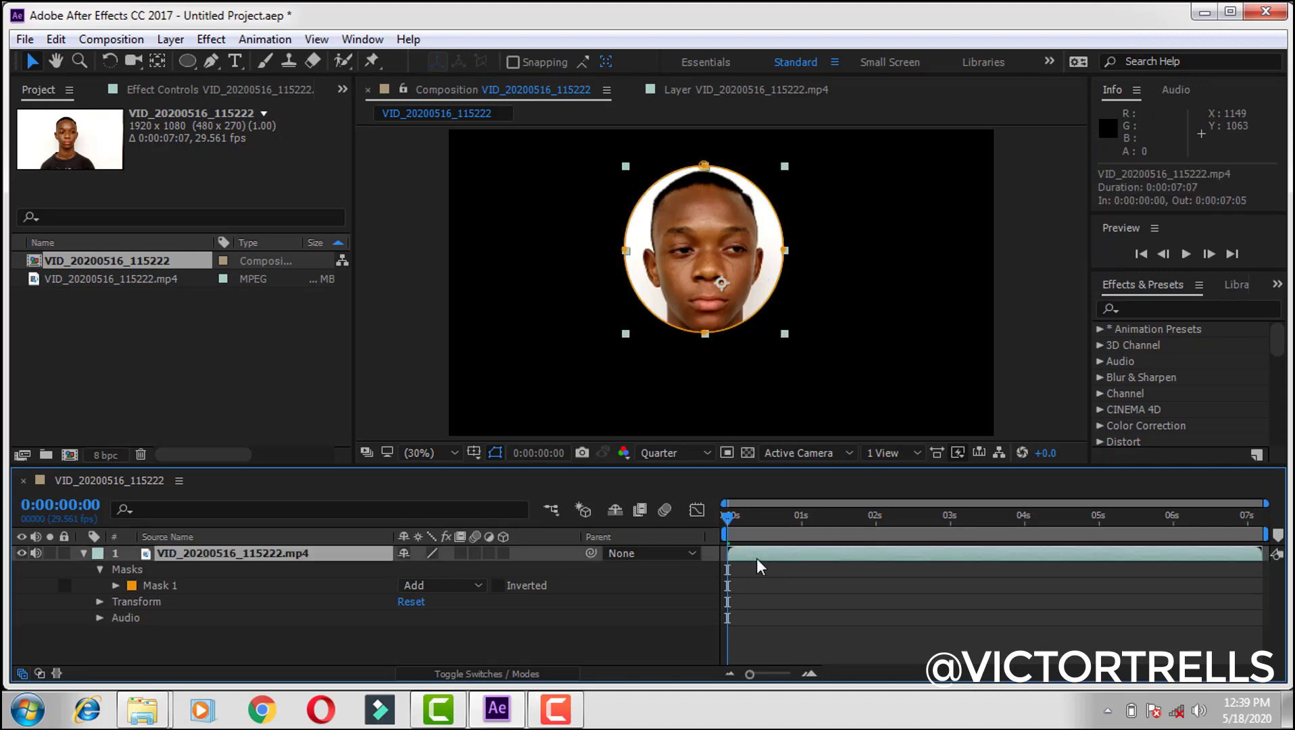
key(m)
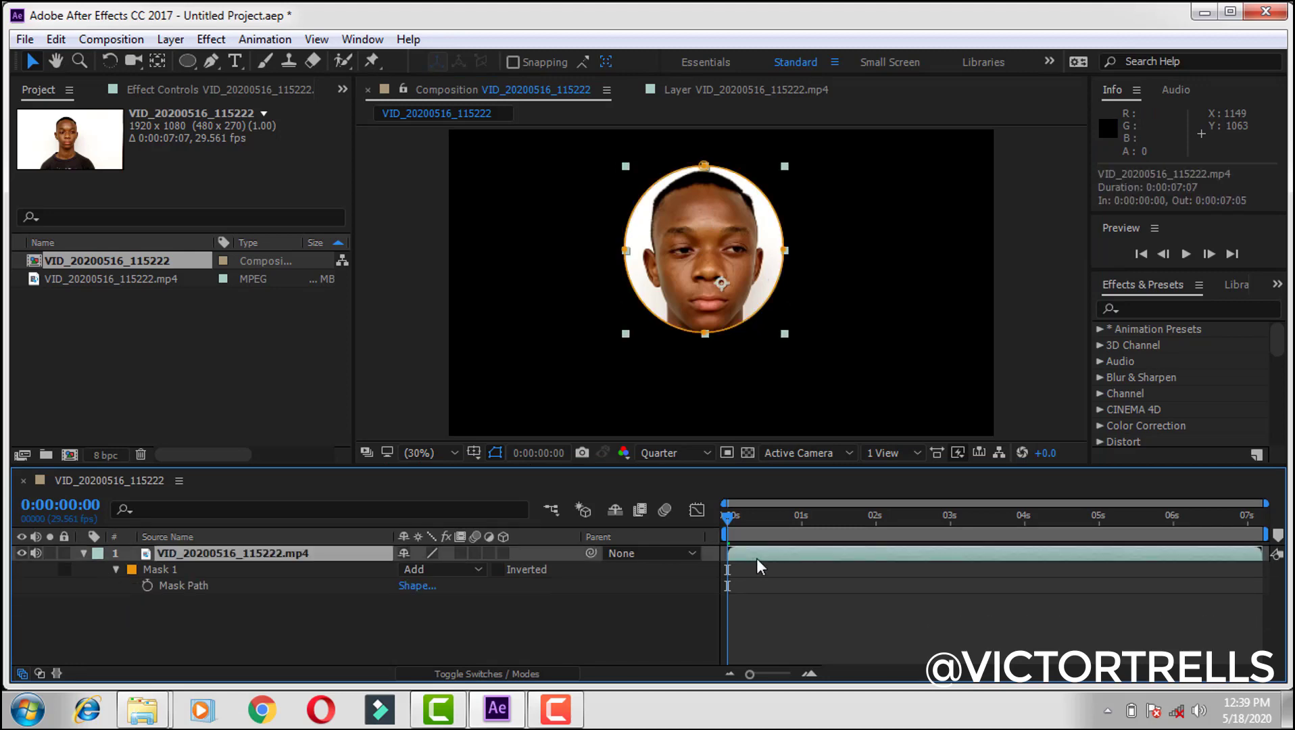
click(147, 586)
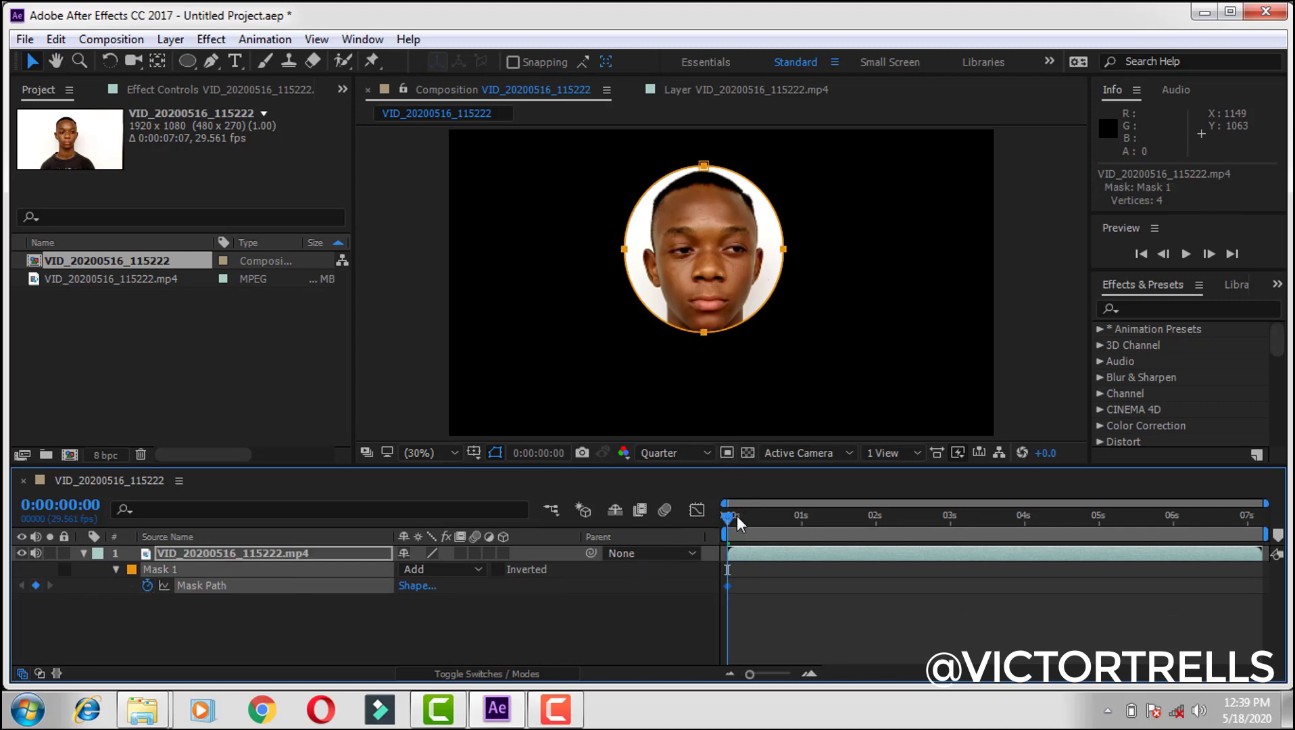
At 0:00:00:08, shift the mask about 13 px right and 7 px down to follow the face, adding a keyframe
drag(737, 516, 747, 517)
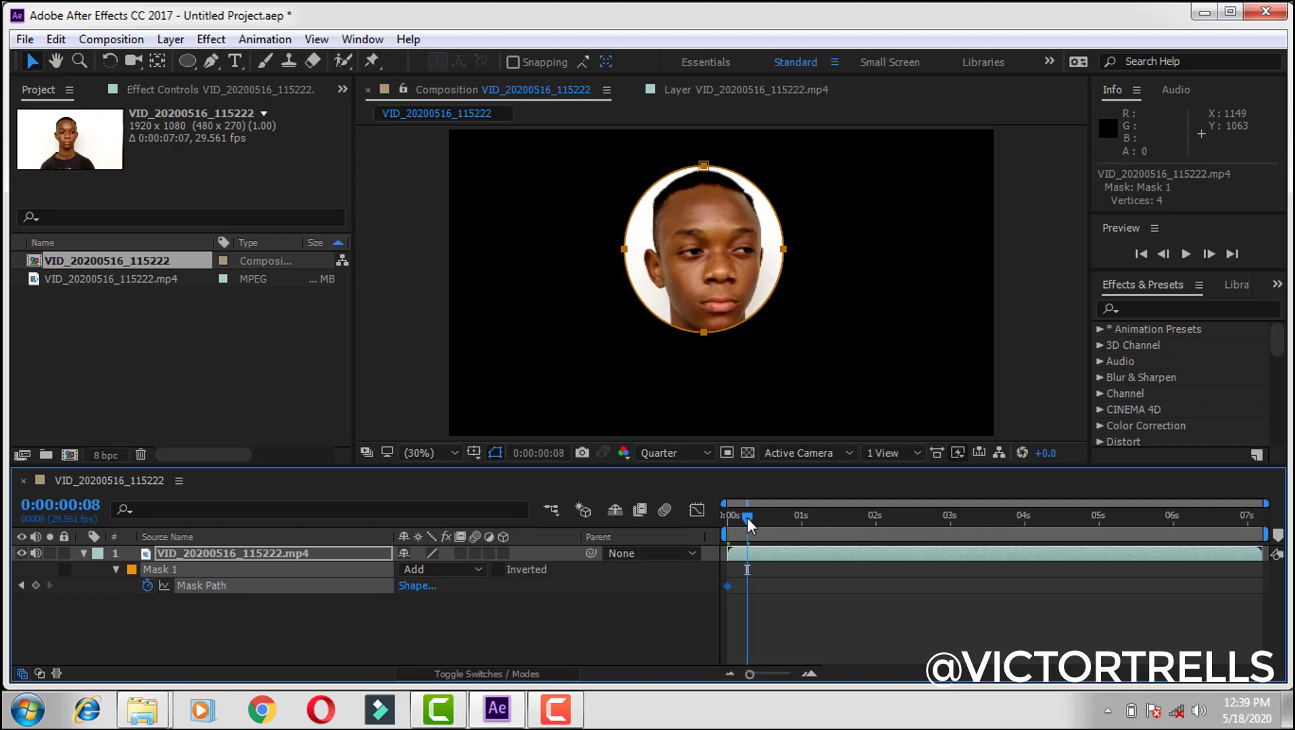
double_click(718, 285)
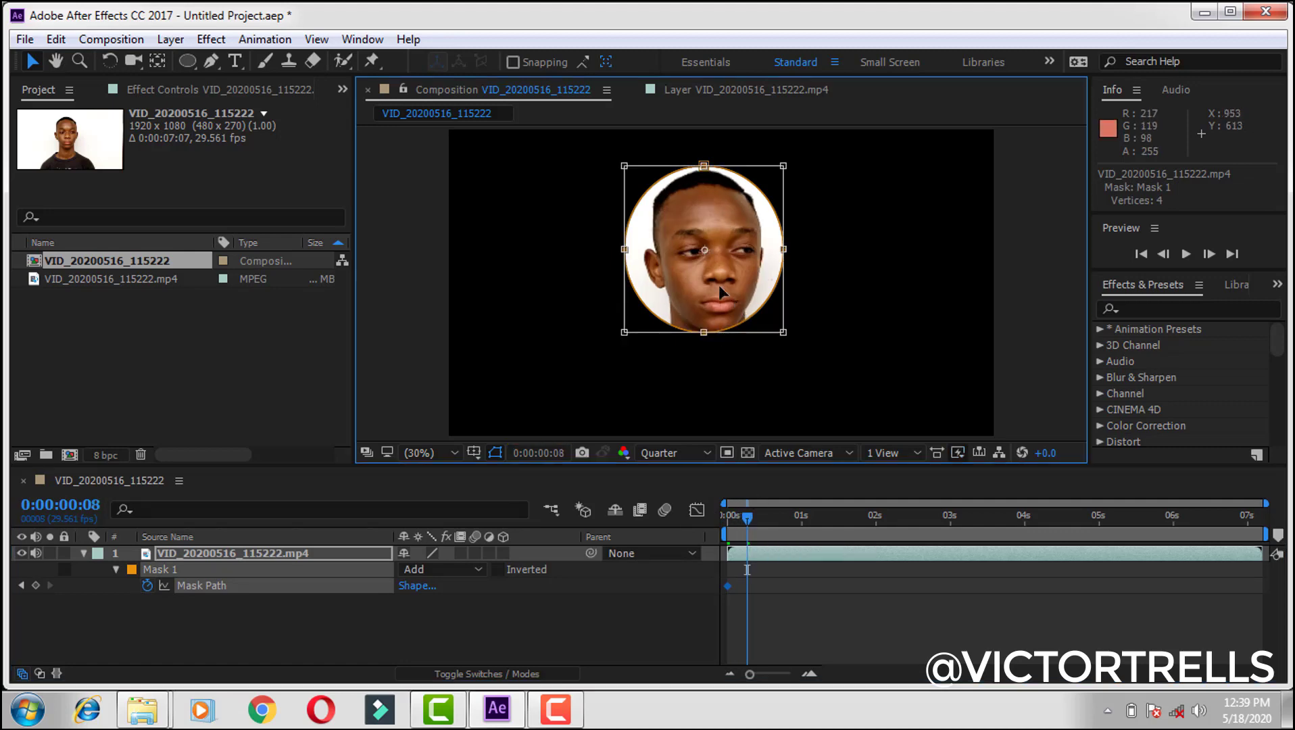
mouse_move(720, 285)
mouse_down()
mouse_move(728, 295)
mouse_move(723, 286)
mouse_up()
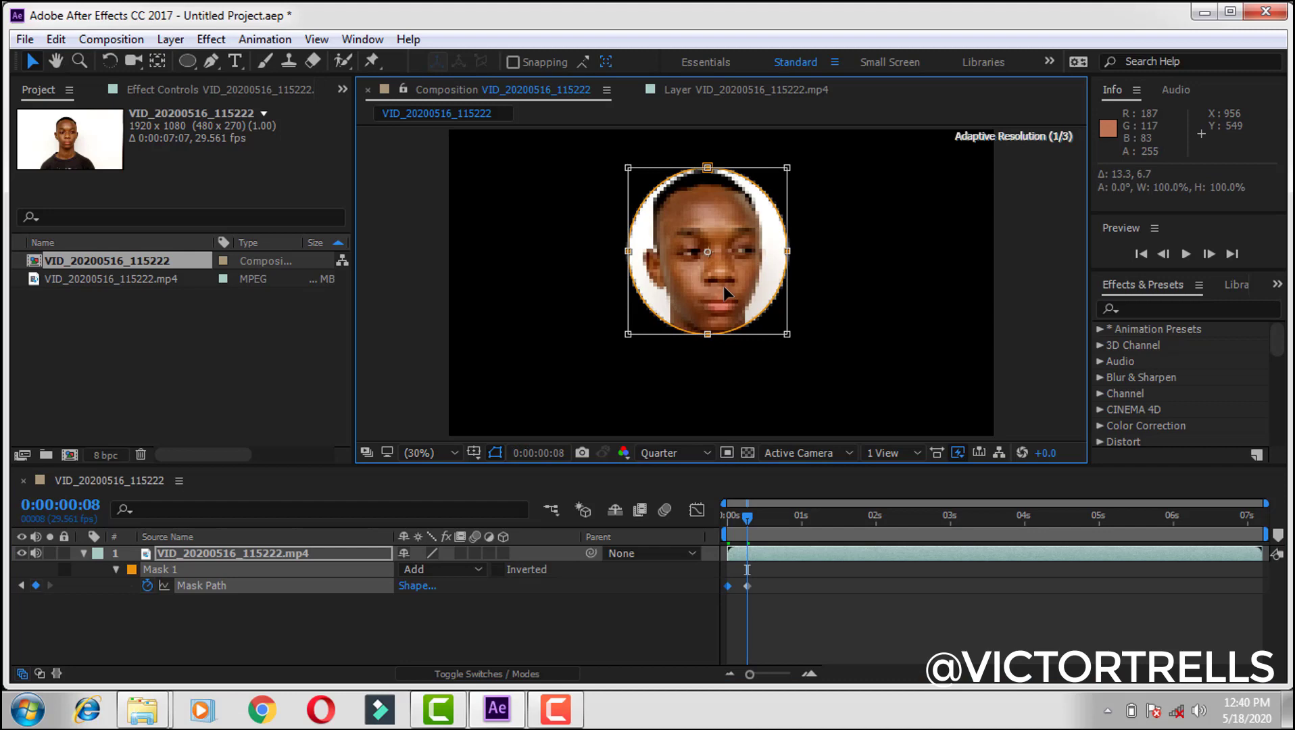
click(485, 625)
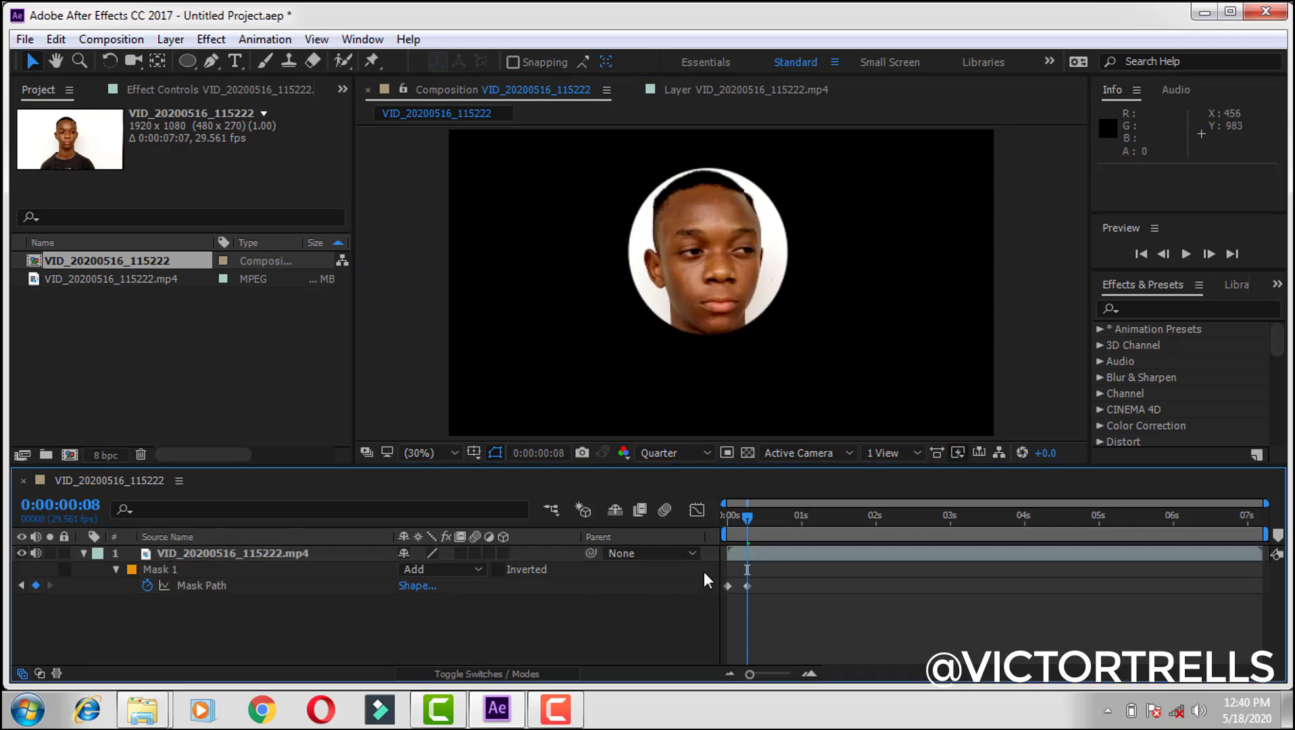
Stretch the mask taller at 0:00:00:08 by moving its upper point up and its lower point down around the head
click(743, 557)
drag(708, 167, 708, 158)
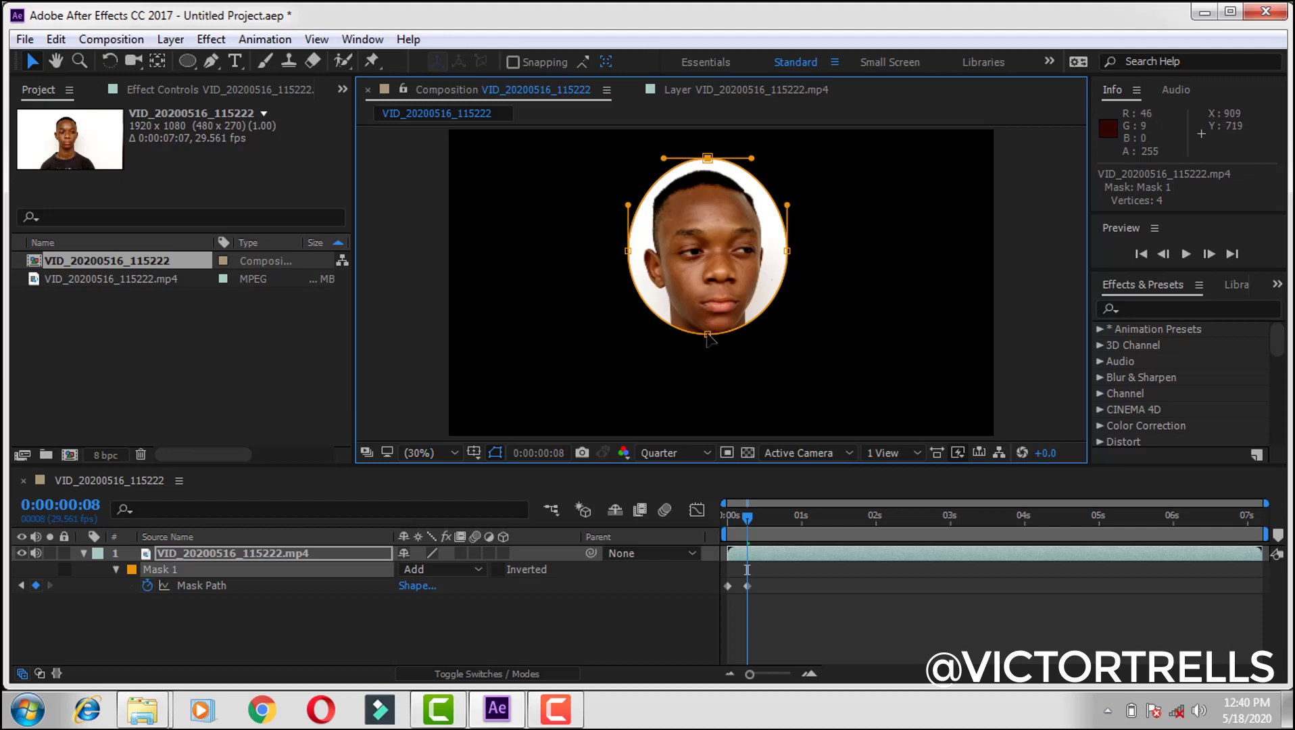
drag(708, 334, 708, 344)
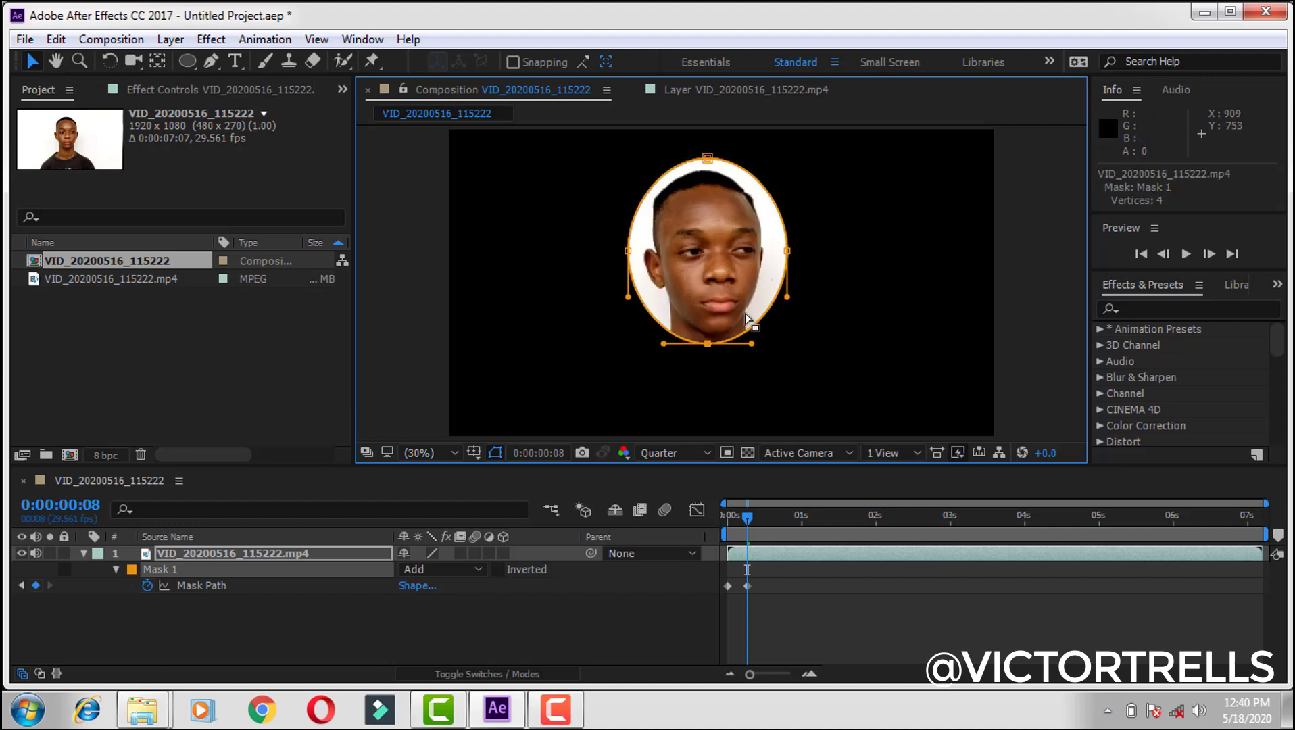
click(788, 251)
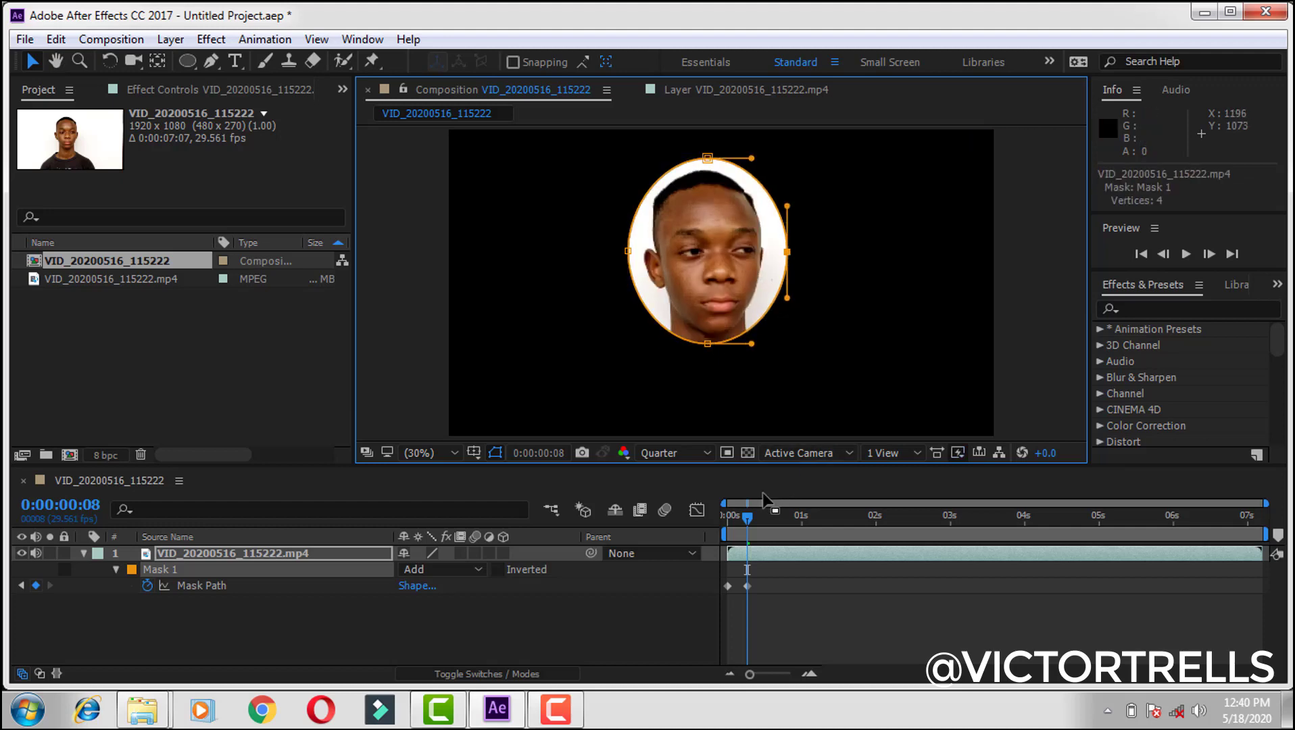
Reposition the mask over the moving face at about 1 s, 5.5 s and 6.5 s to add more Mask Path keyframes
drag(747, 517, 795, 519)
double_click(717, 216)
drag(716, 216, 710, 215)
drag(798, 518, 1209, 531)
drag(716, 257, 718, 254)
drag(1244, 520, 1262, 520)
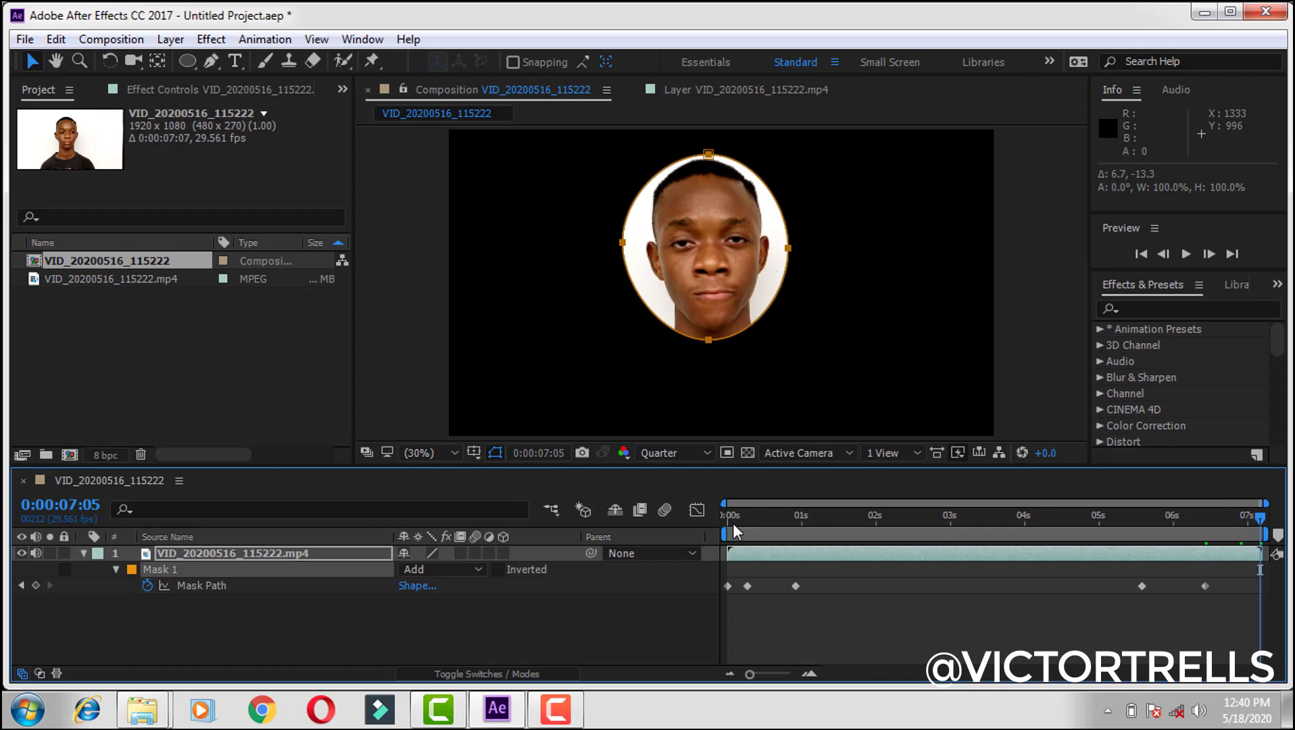
Play the composition from the start to check that the mask follows the face, then return to 0:00:00:00
click(733, 520)
key(space)
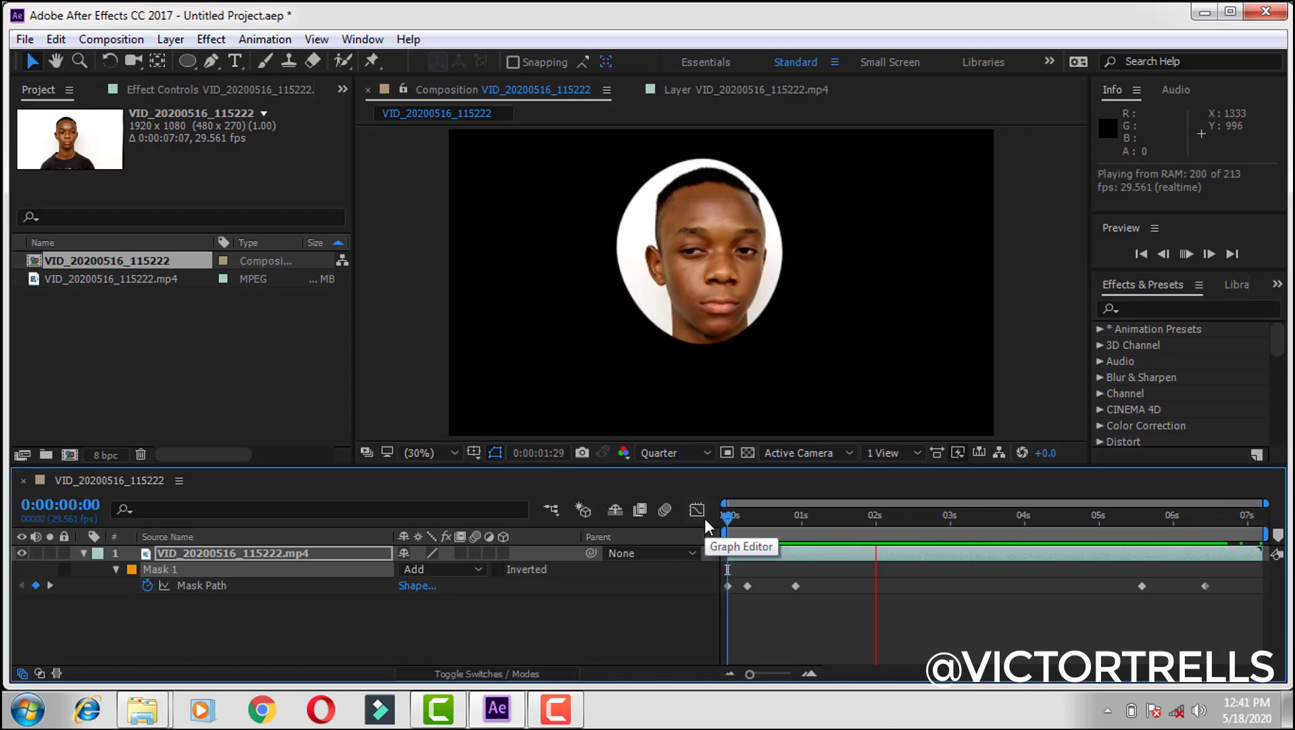
click(739, 515)
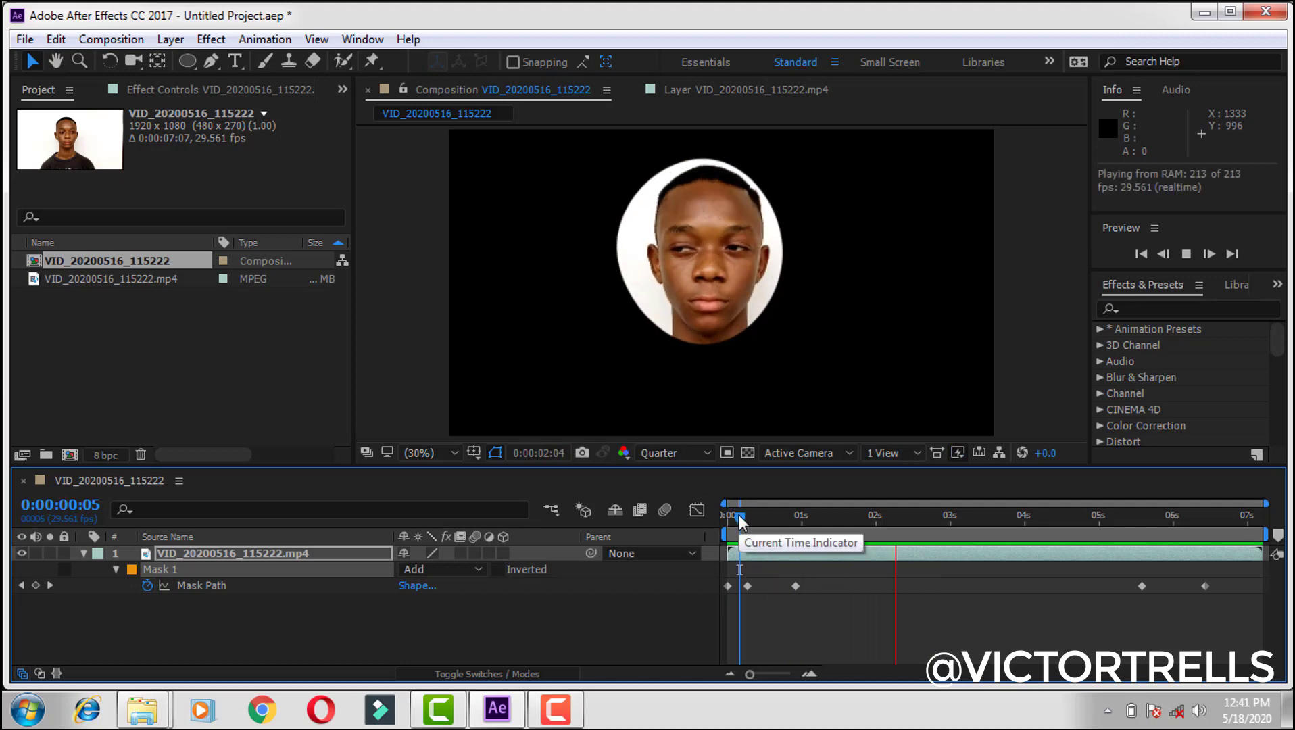
drag(739, 514, 690, 526)
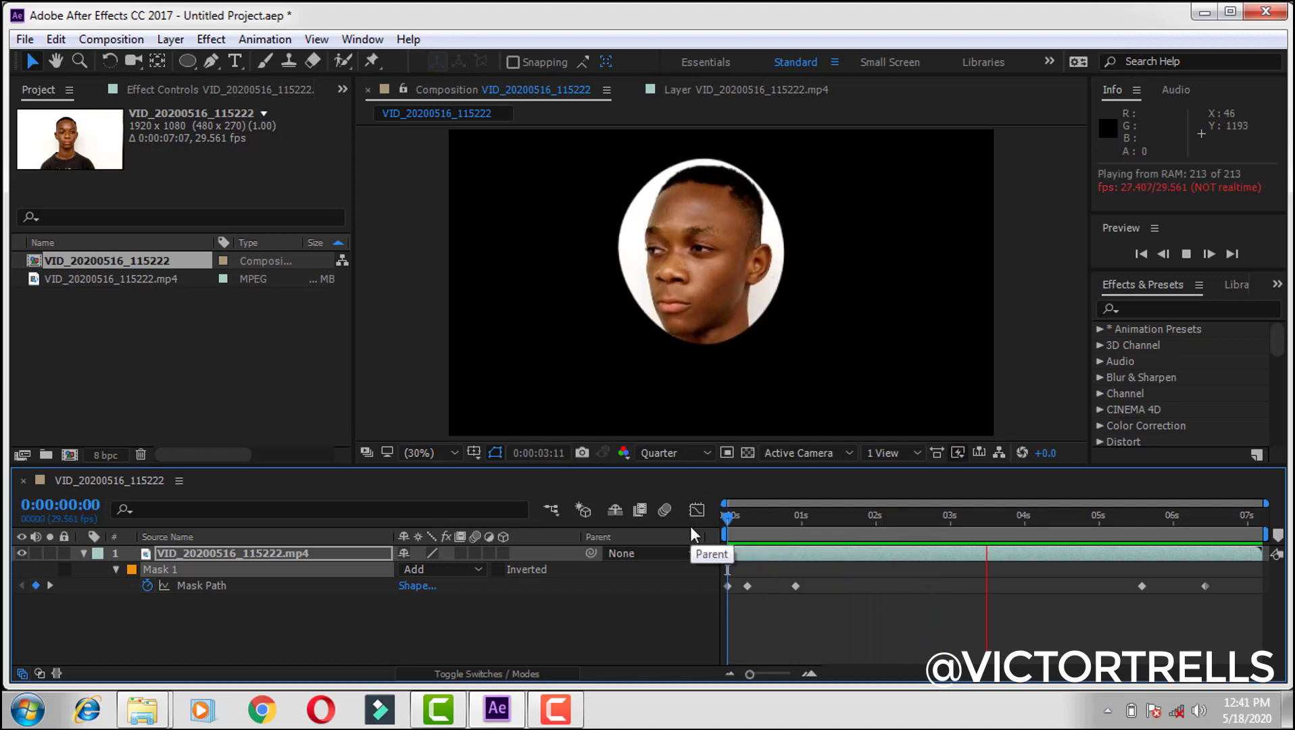
key(space)
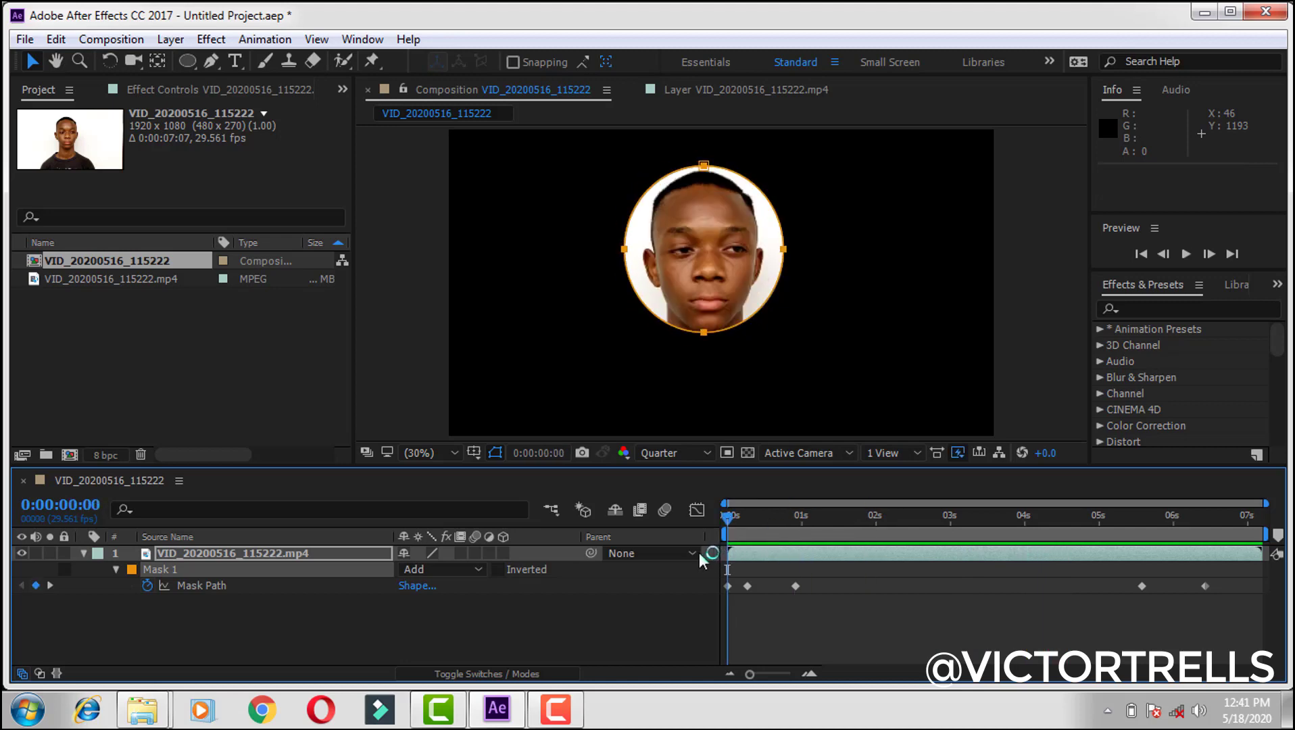
Find the 3D Camera Tracker effect and apply it to the masked video layer to analyze the footage
click(1141, 310)
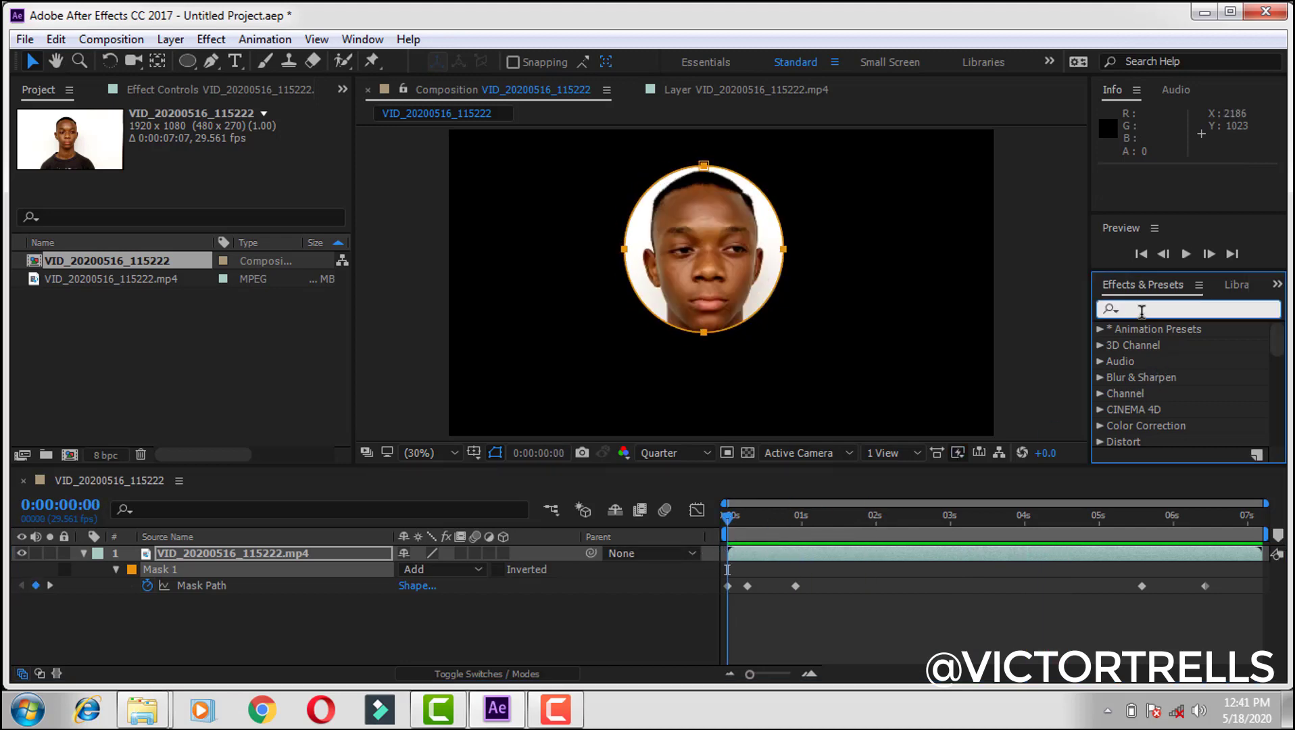
text(3d ca)
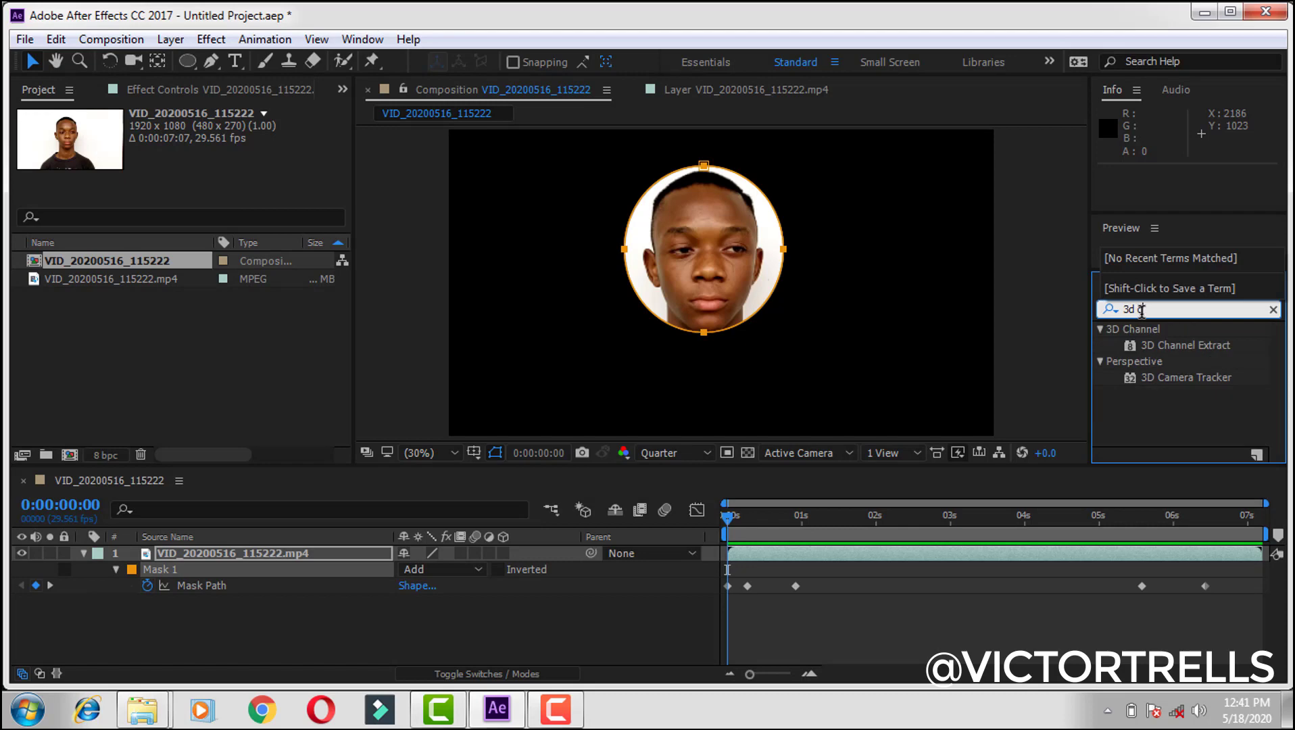
double_click(1161, 344)
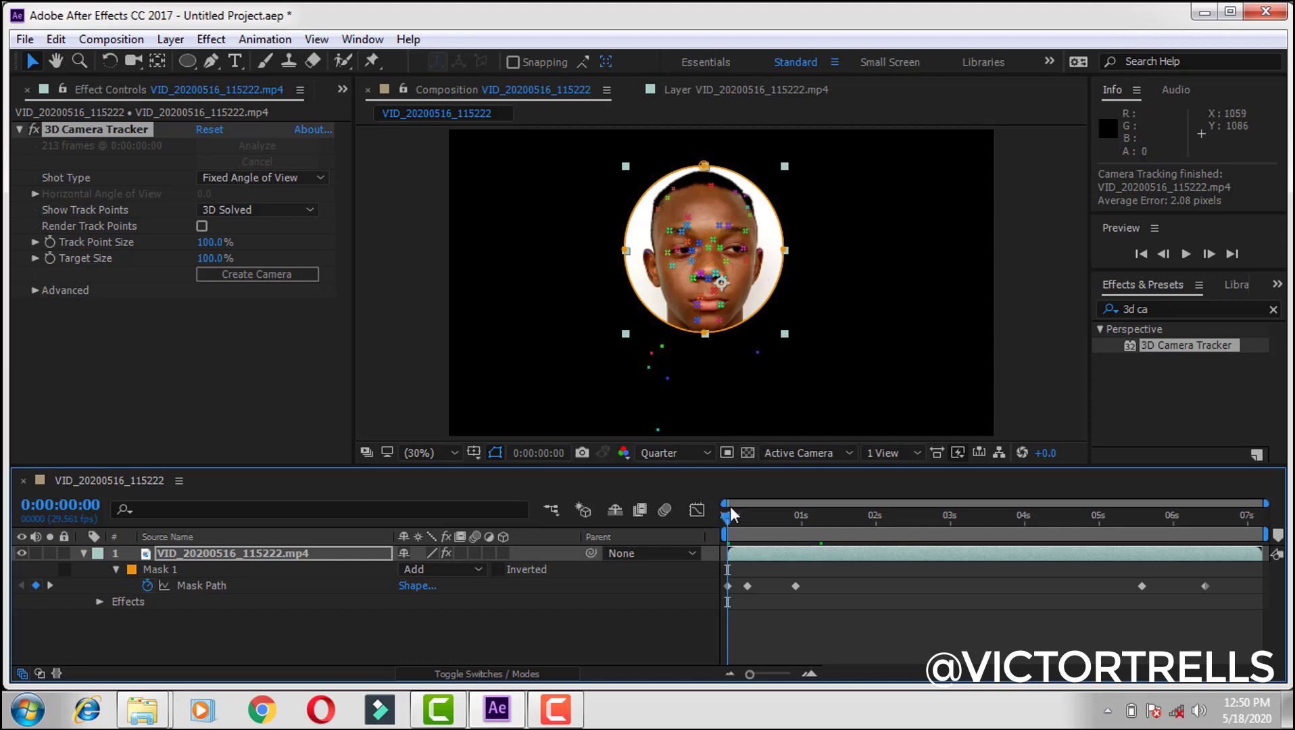
Scrub between the start and 0:00:01:11 to examine how the track points follow the face
drag(800, 526, 830, 521)
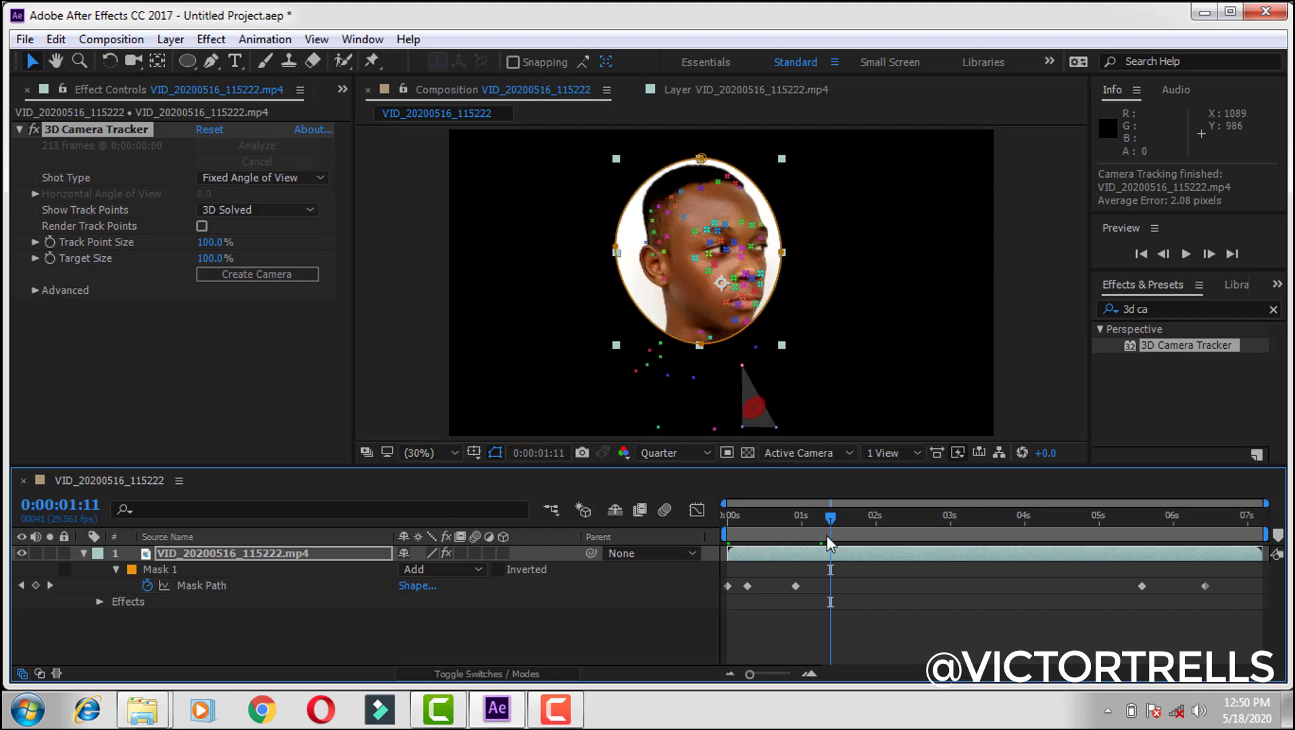
drag(830, 516, 731, 526)
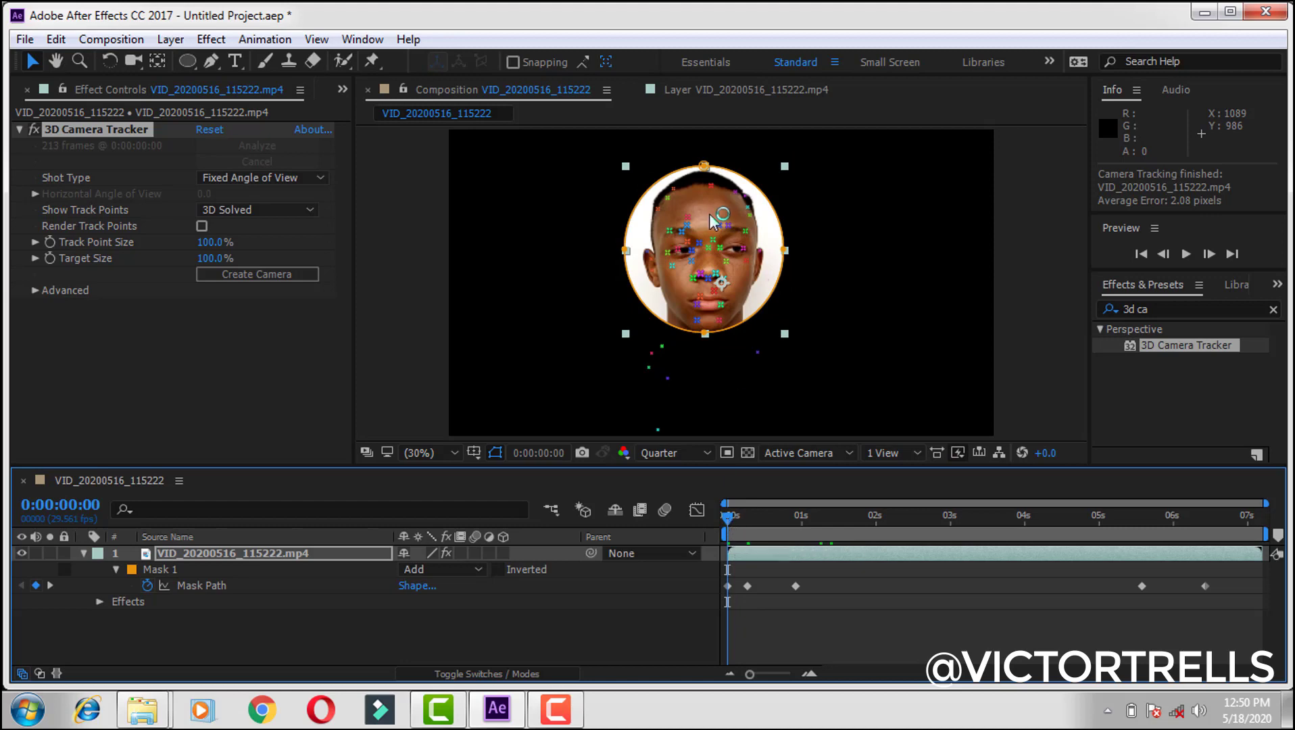
click(732, 518)
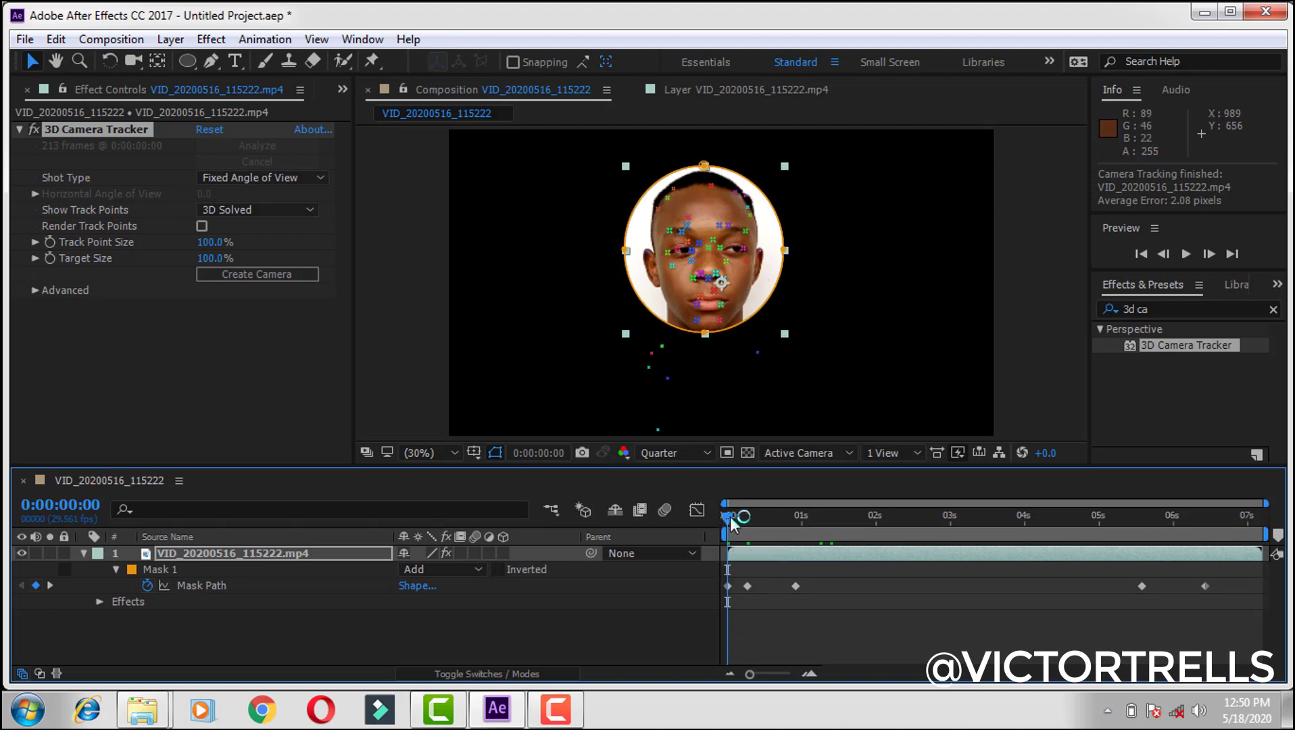
At 0:00:04:19, create a solid and camera from the track points on the nose
drag(732, 525, 1074, 538)
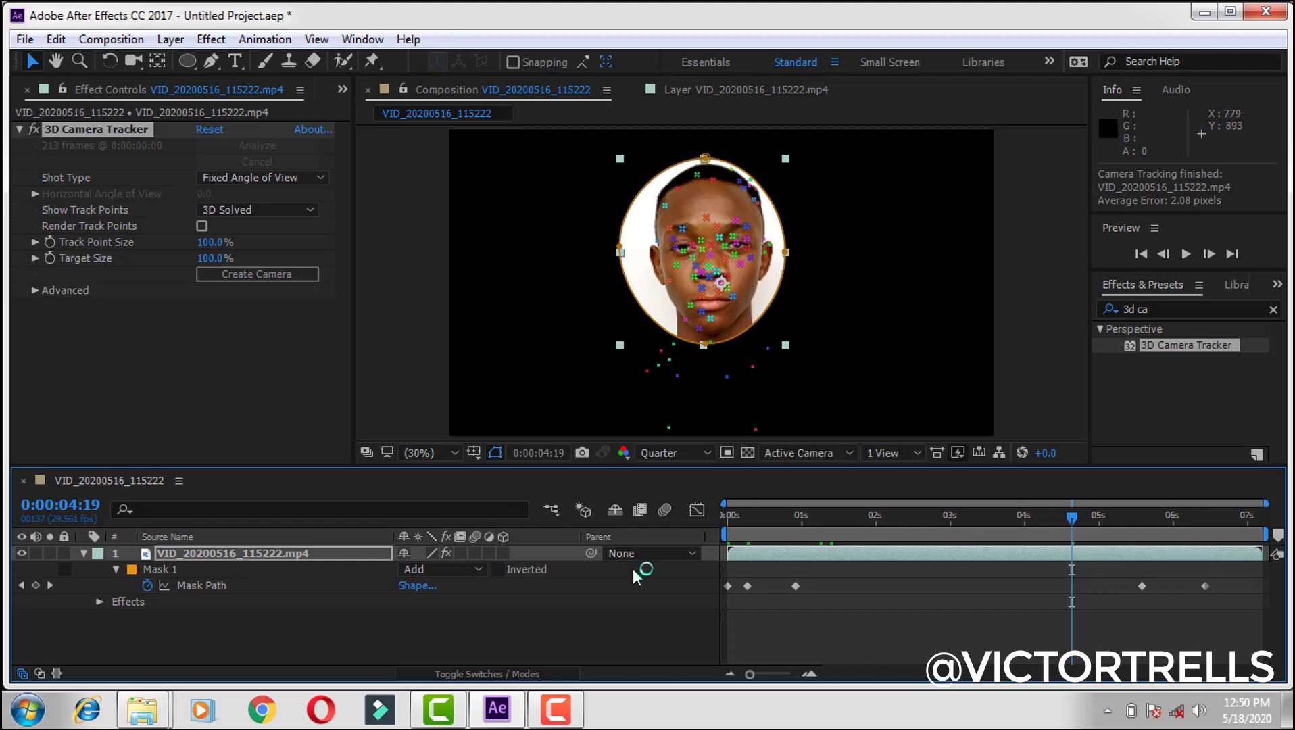
click(31, 128)
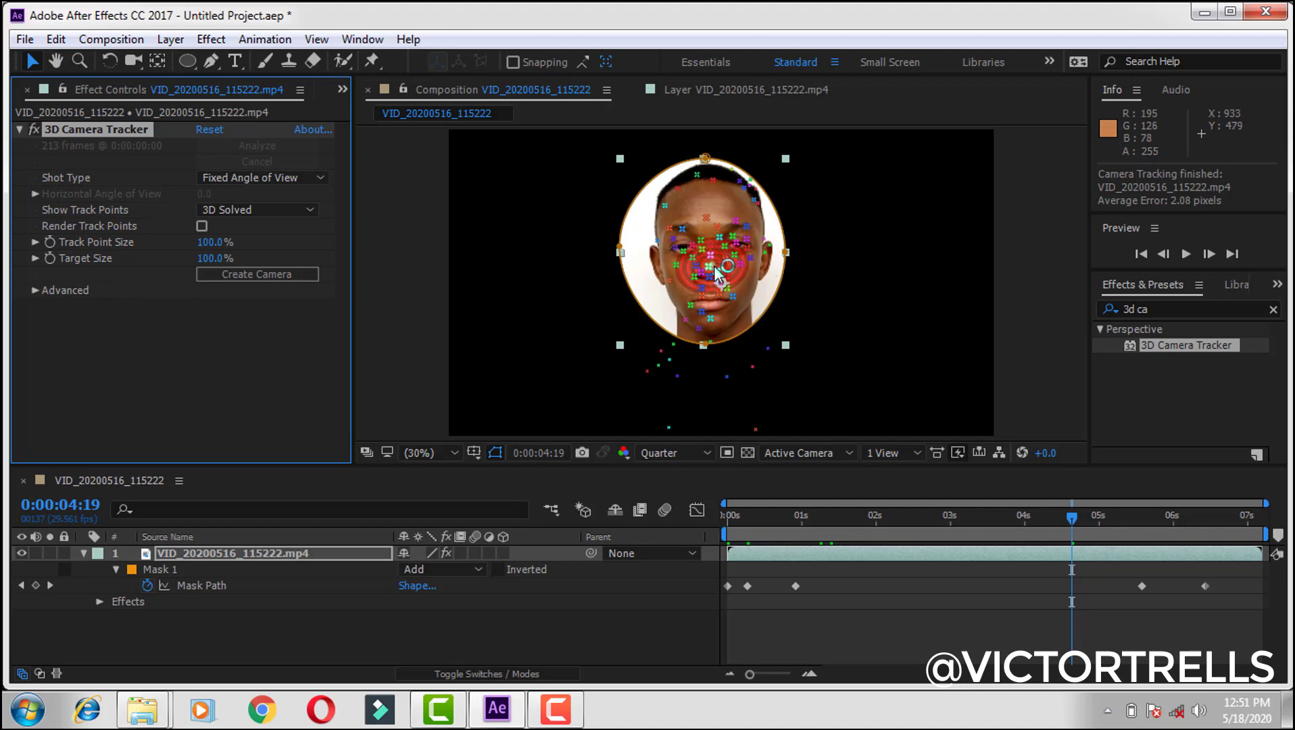
right_click(714, 267)
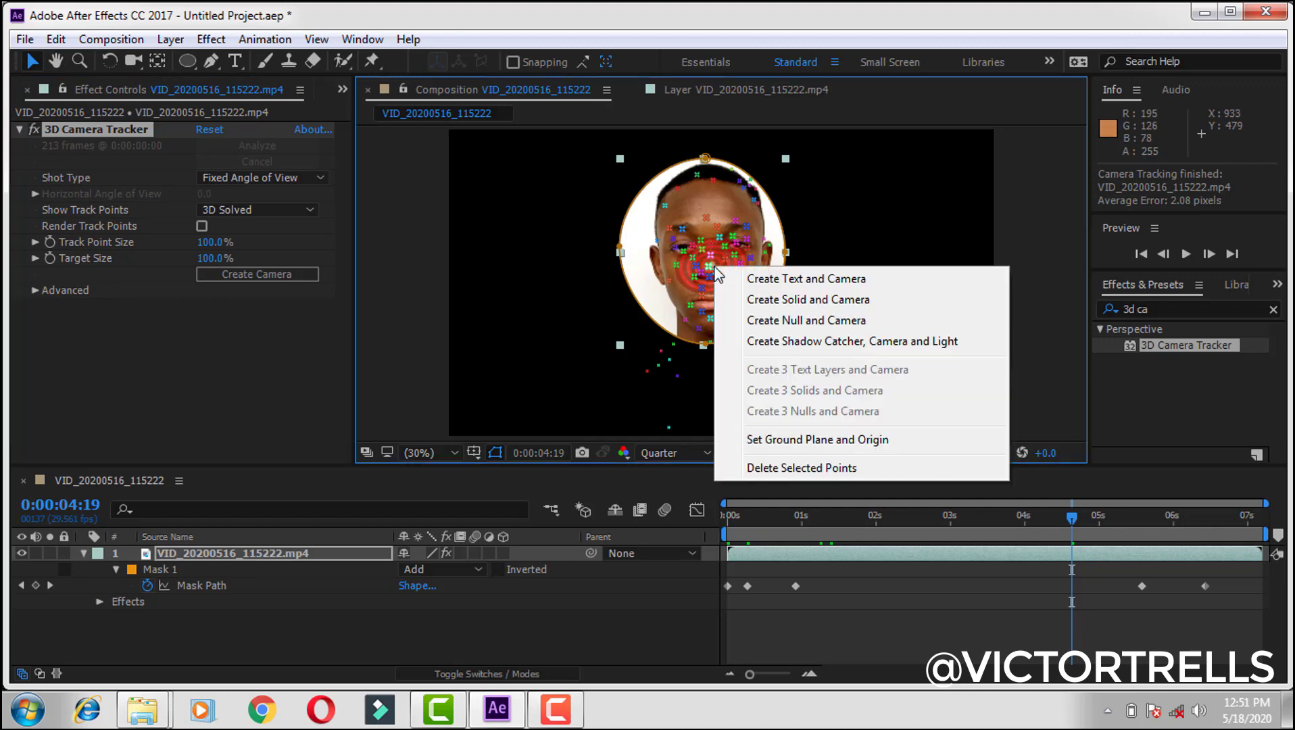
click(806, 303)
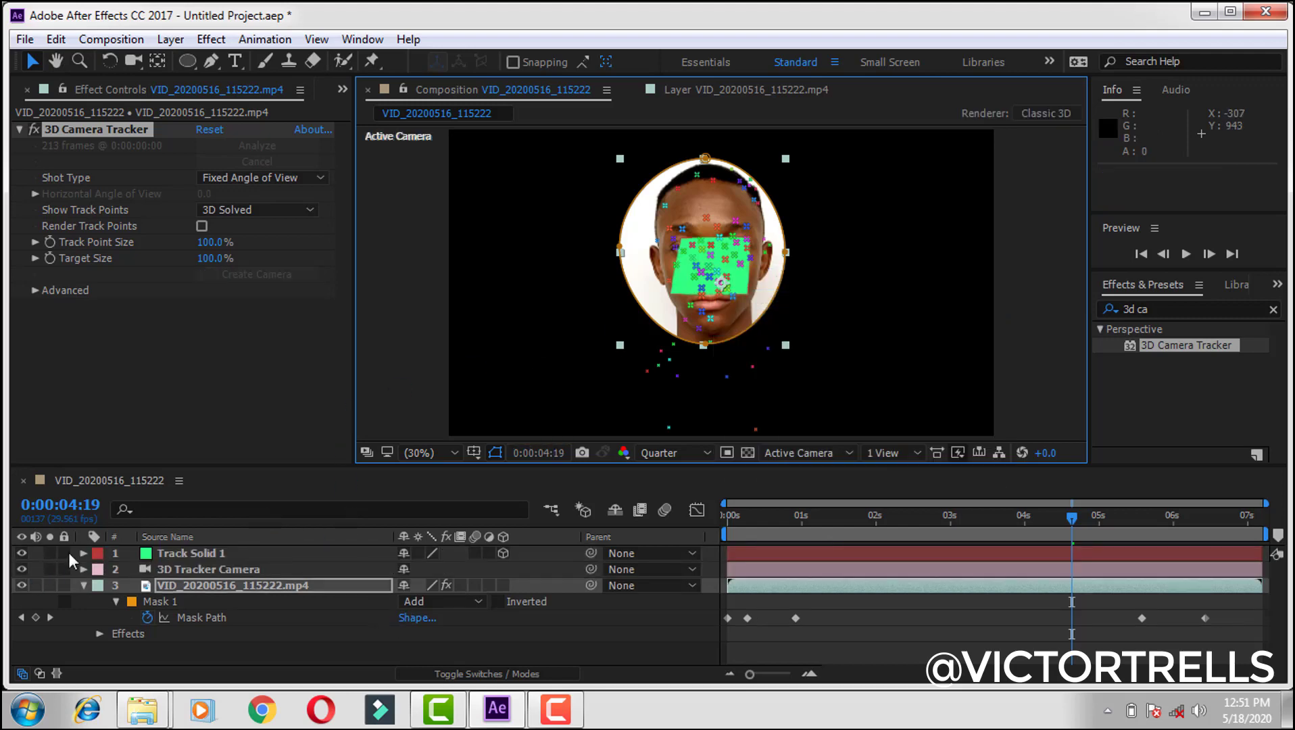
Rotate Track Solid 1 flat over the face with orientation 10.5°, 3.5°, 354.2°, X rotation -1°, Y rotation -5° and a slight positive Z rotation
click(163, 552)
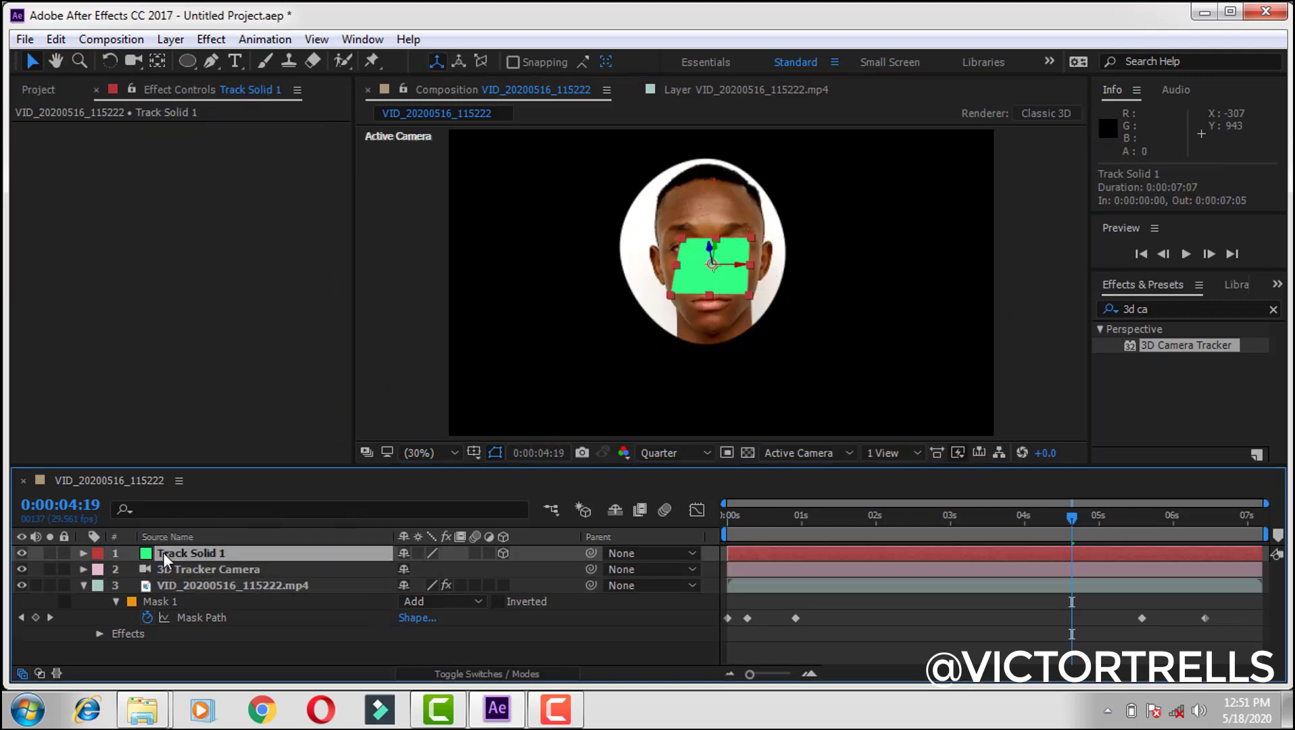
key(r)
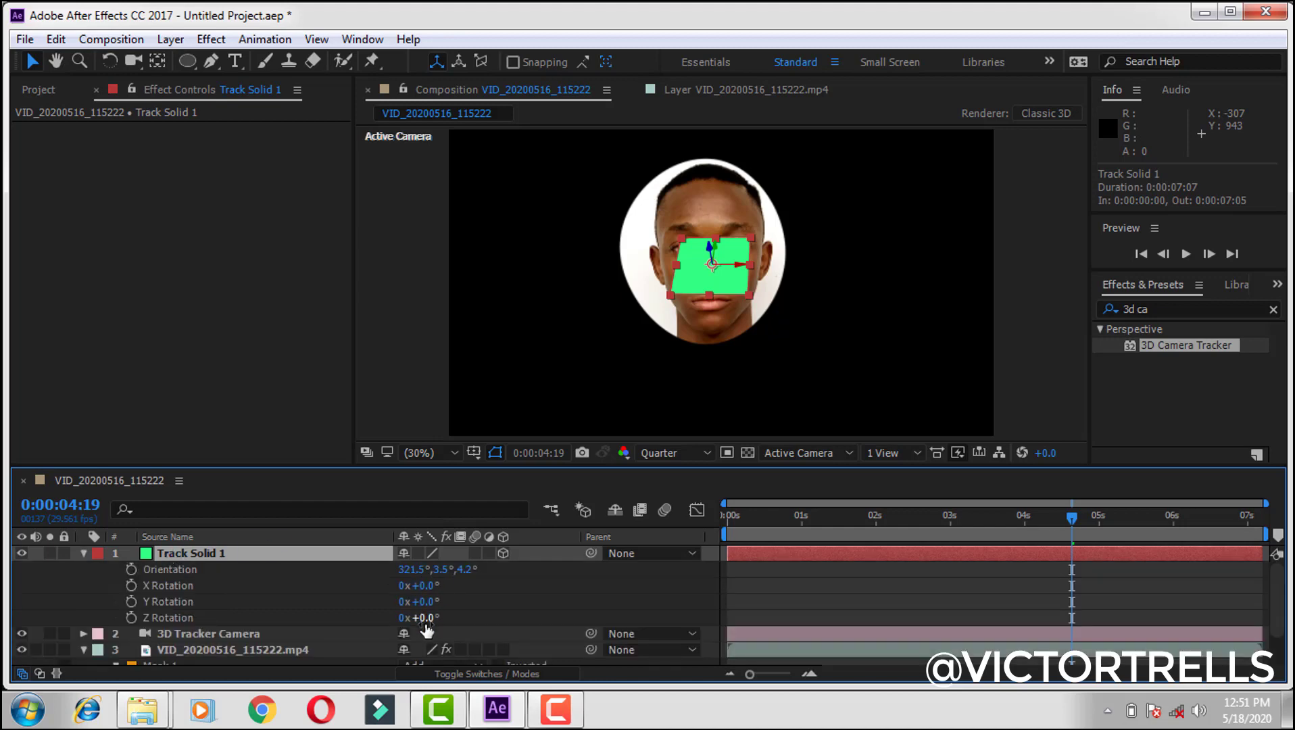
drag(426, 609, 426, 616)
drag(414, 569, 449, 575)
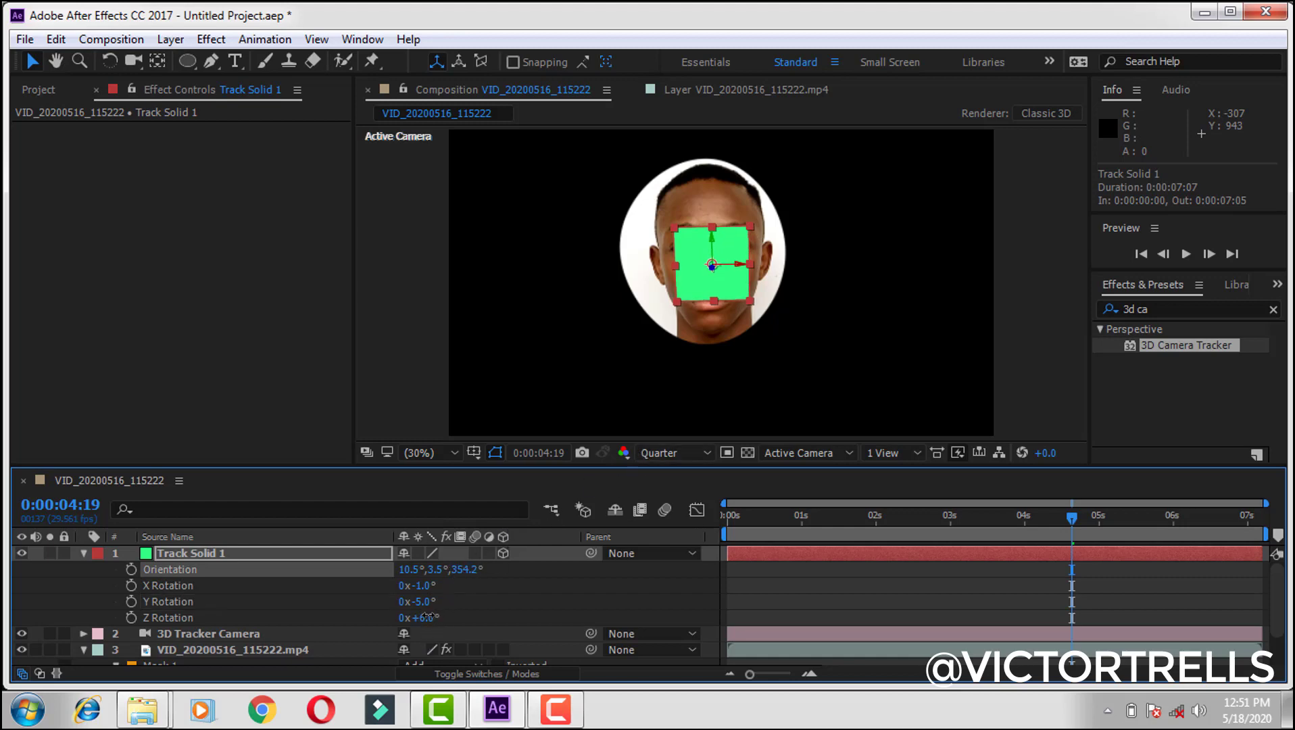
Rotate Track Solid 1 to X -2°, Y -4° and Z +10°, and scale it up to 292%
drag(428, 616, 410, 590)
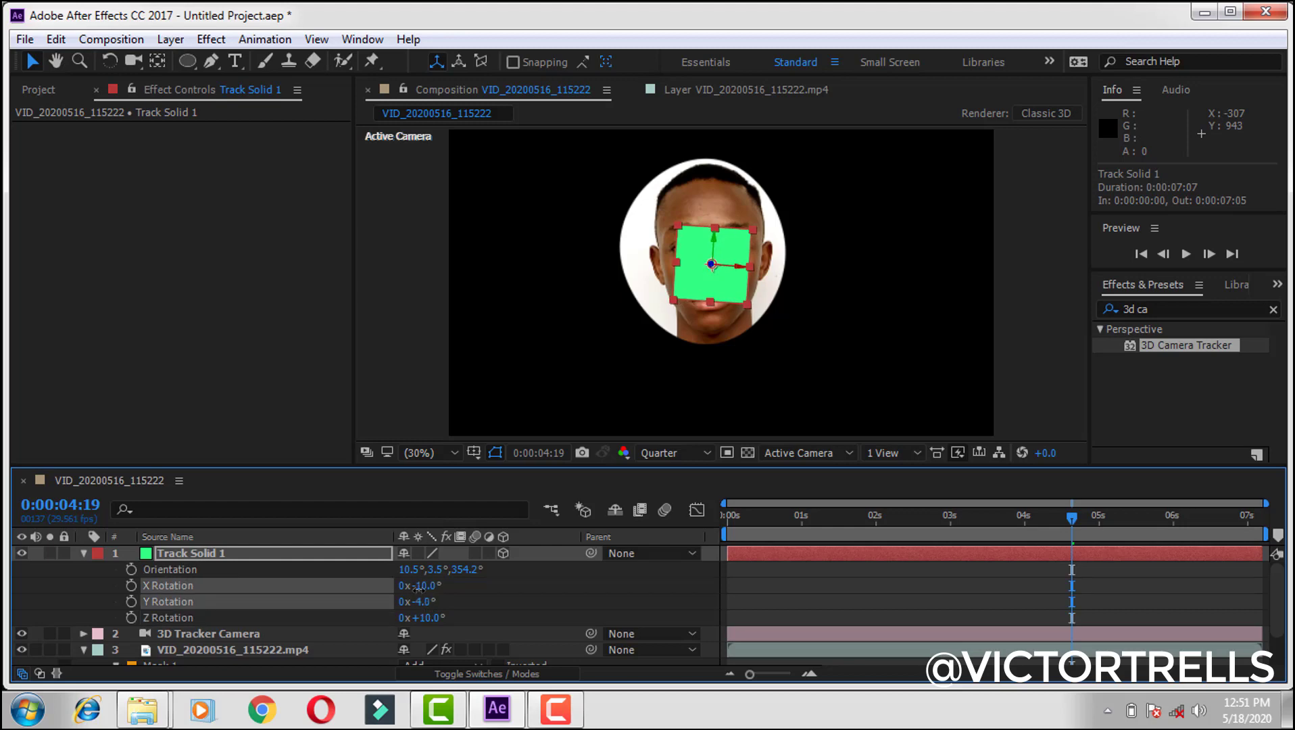
click(419, 587)
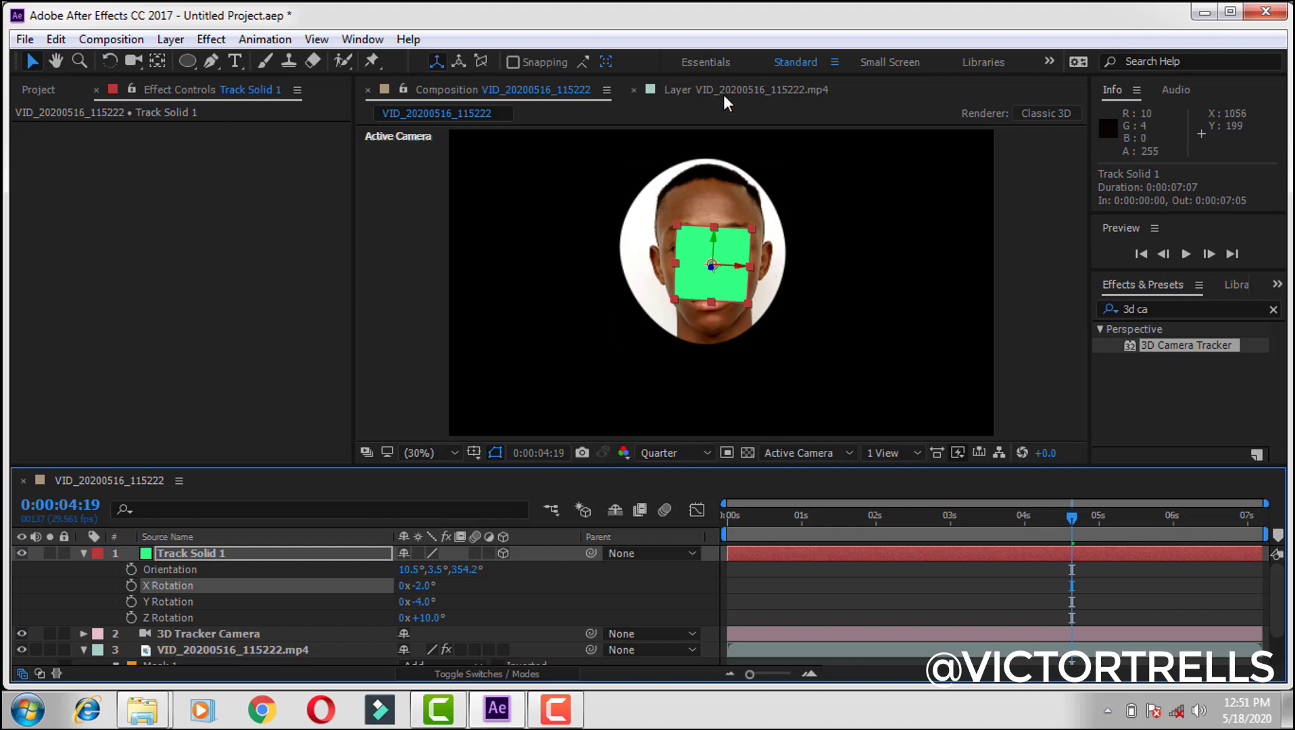
click(271, 553)
key(s)
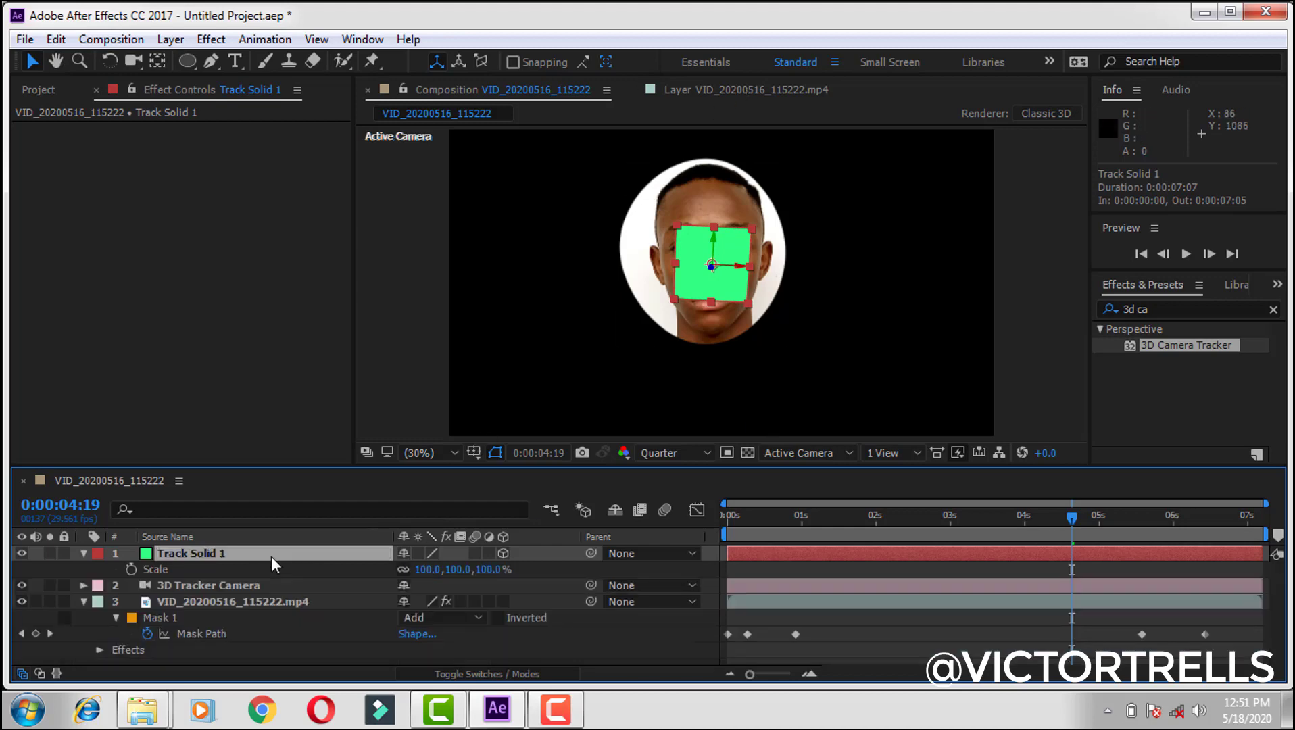
drag(436, 570, 534, 572)
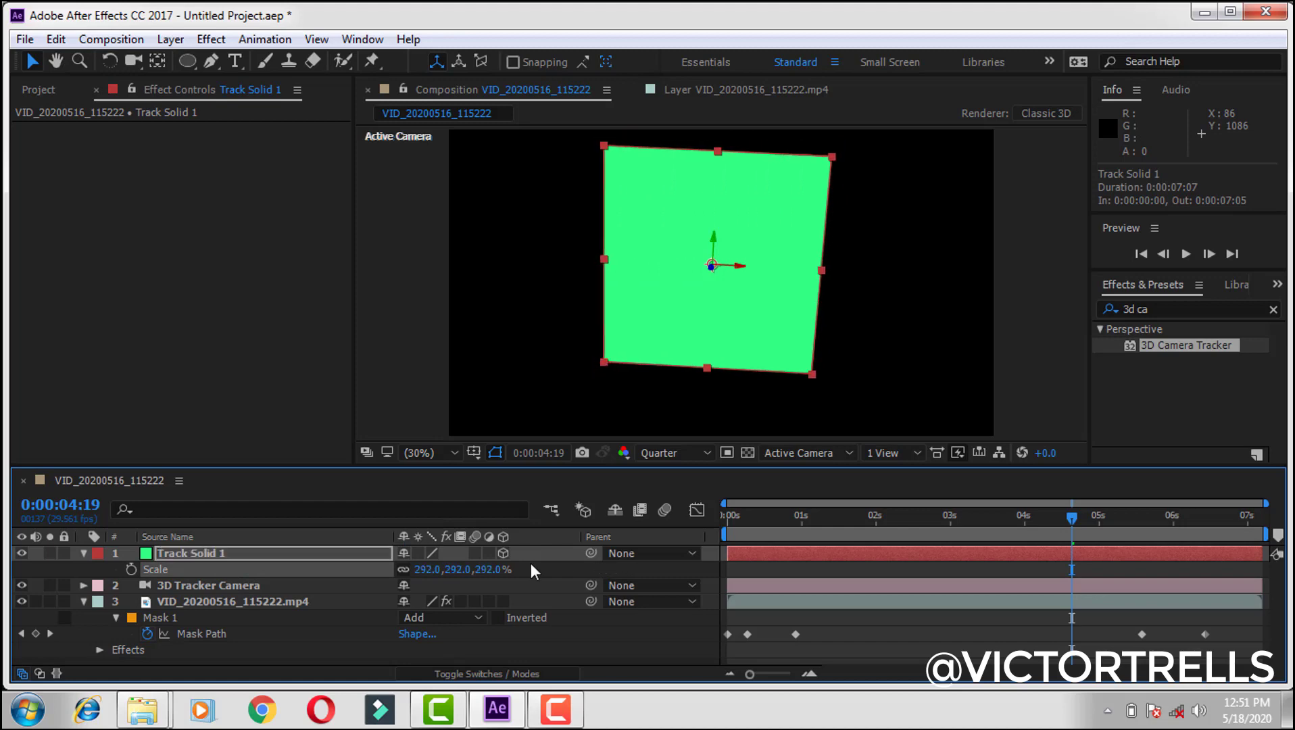
Refine Track Solid 1 with orientation 5.5°, 3.5°, 354.2° and X rotation -1°, and enlarge its scale to 310%
click(387, 553)
key(r)
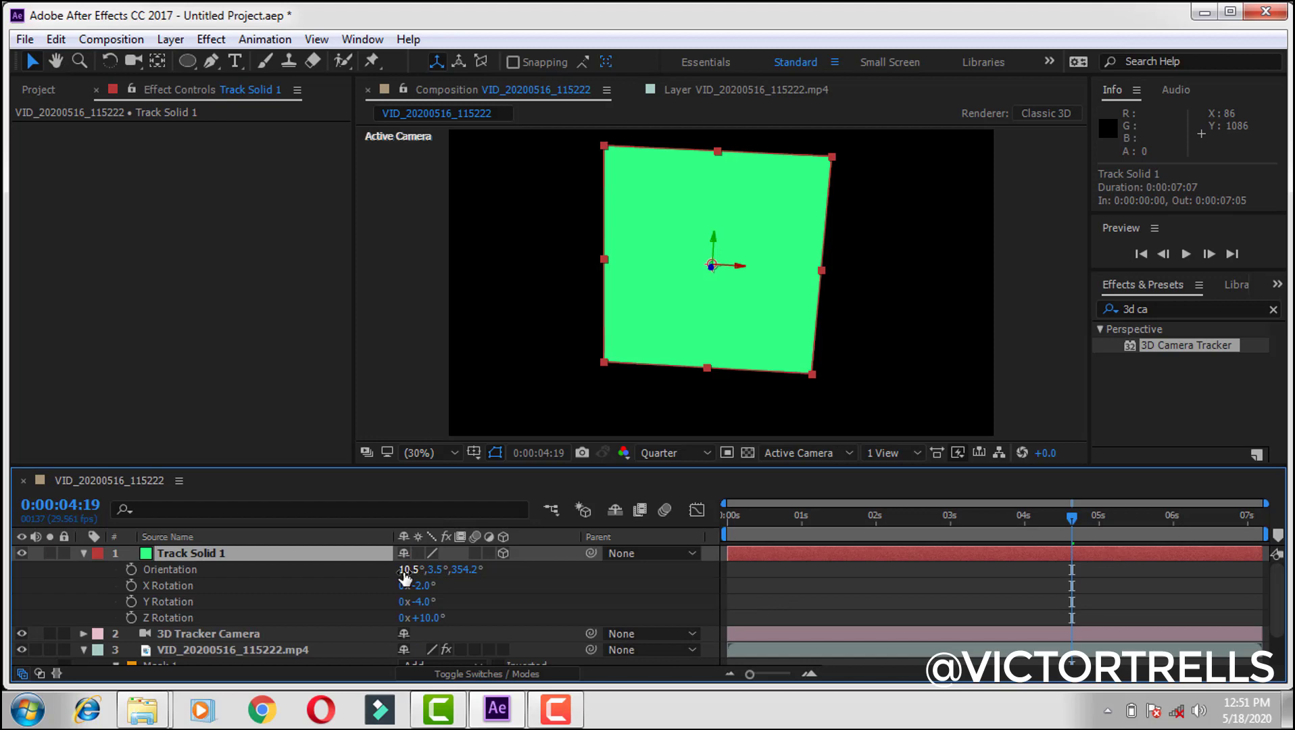
drag(404, 575, 421, 595)
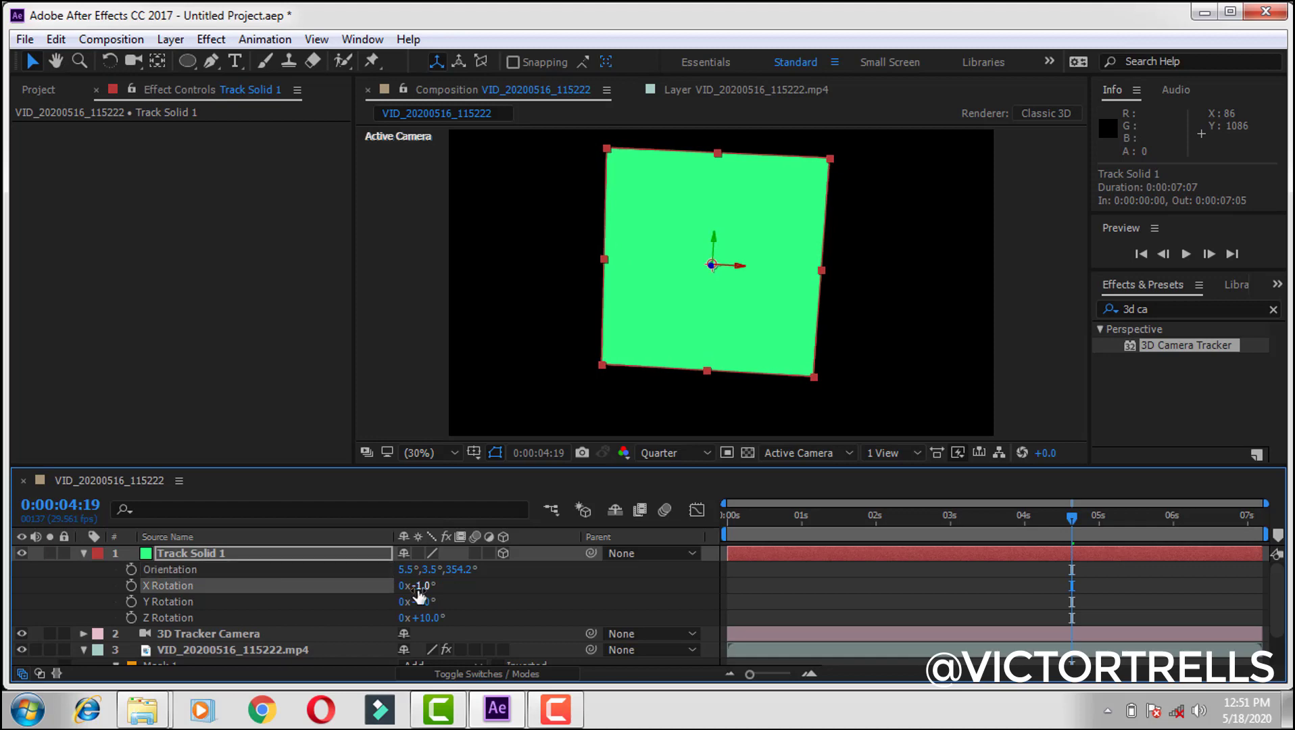
click(178, 561)
key(s)
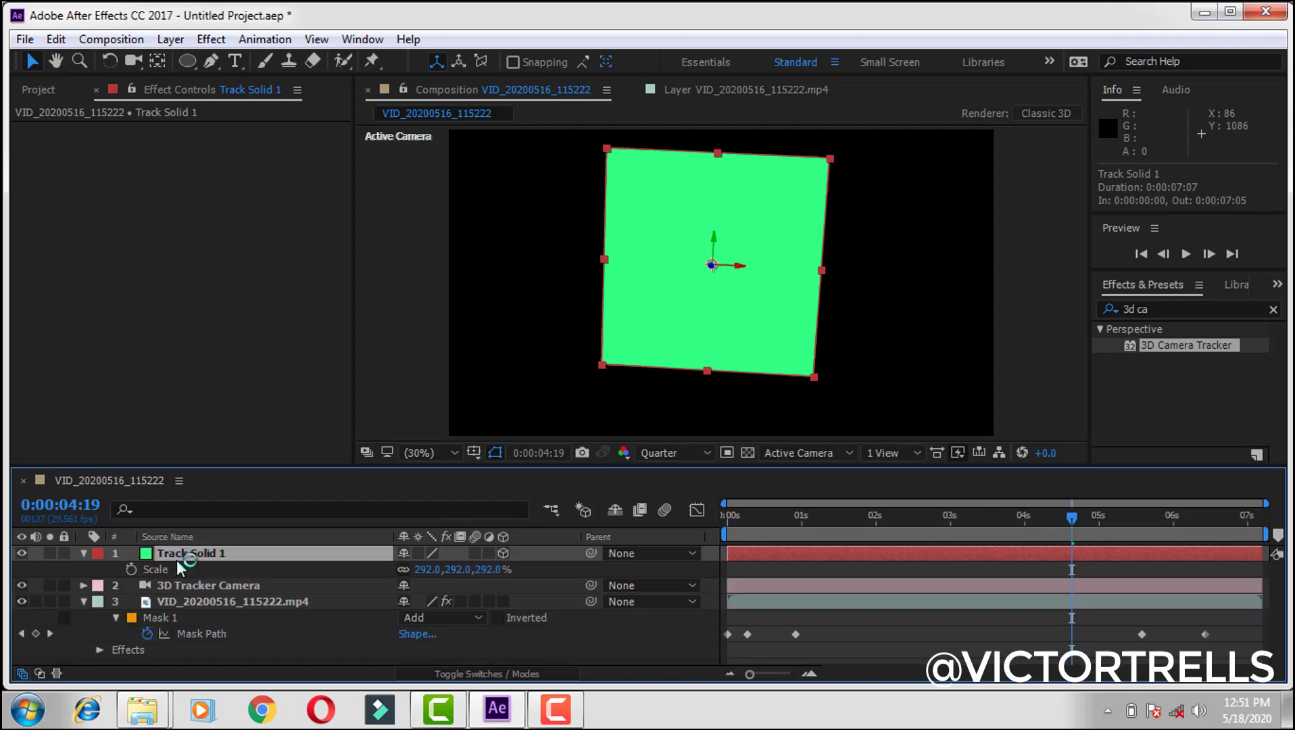
drag(436, 570, 443, 570)
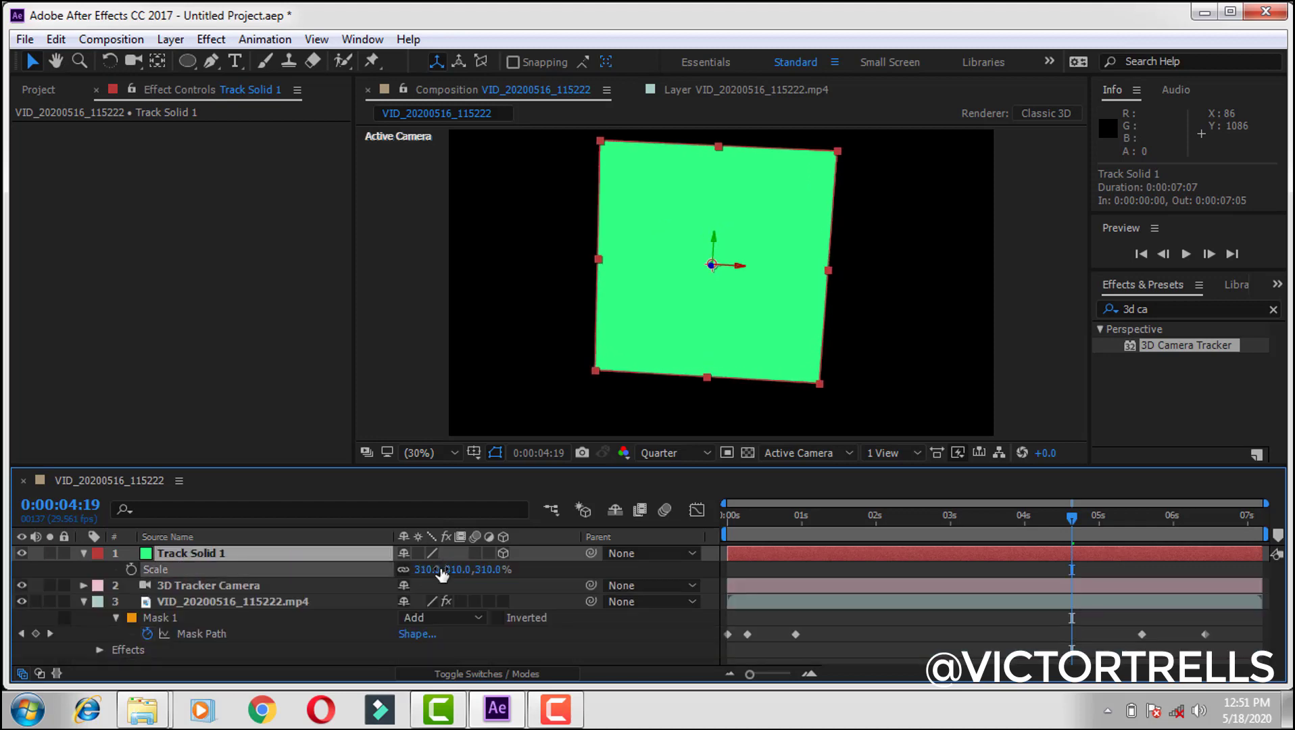
Find the Grid effect and apply it to Track Solid 1
click(1150, 309)
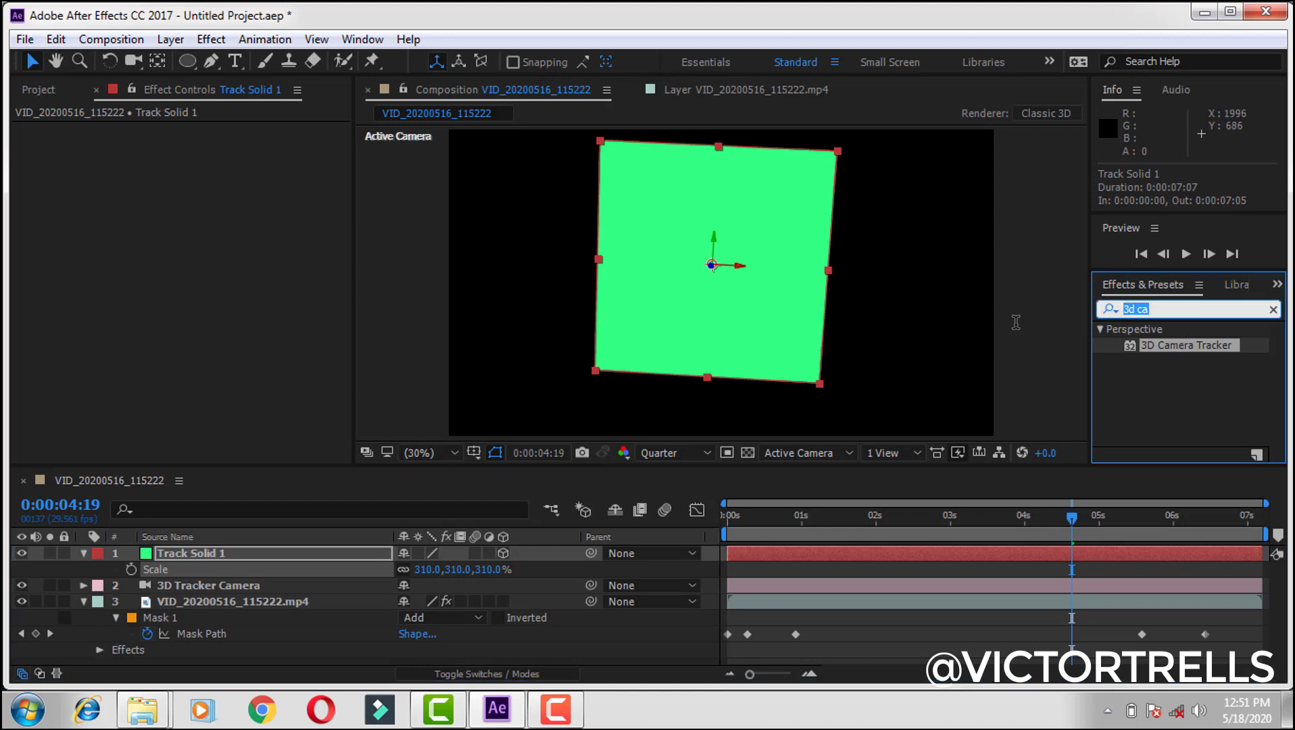
text(grd)
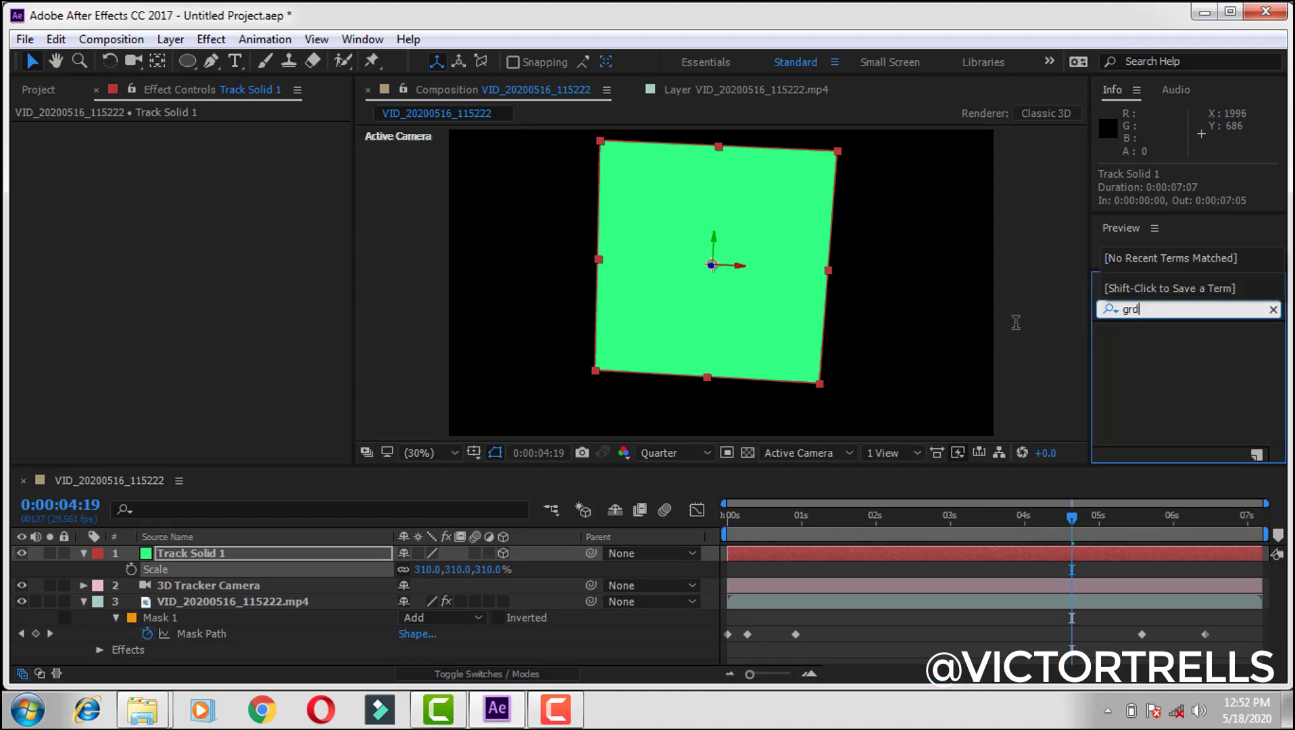
key(BackSpace)
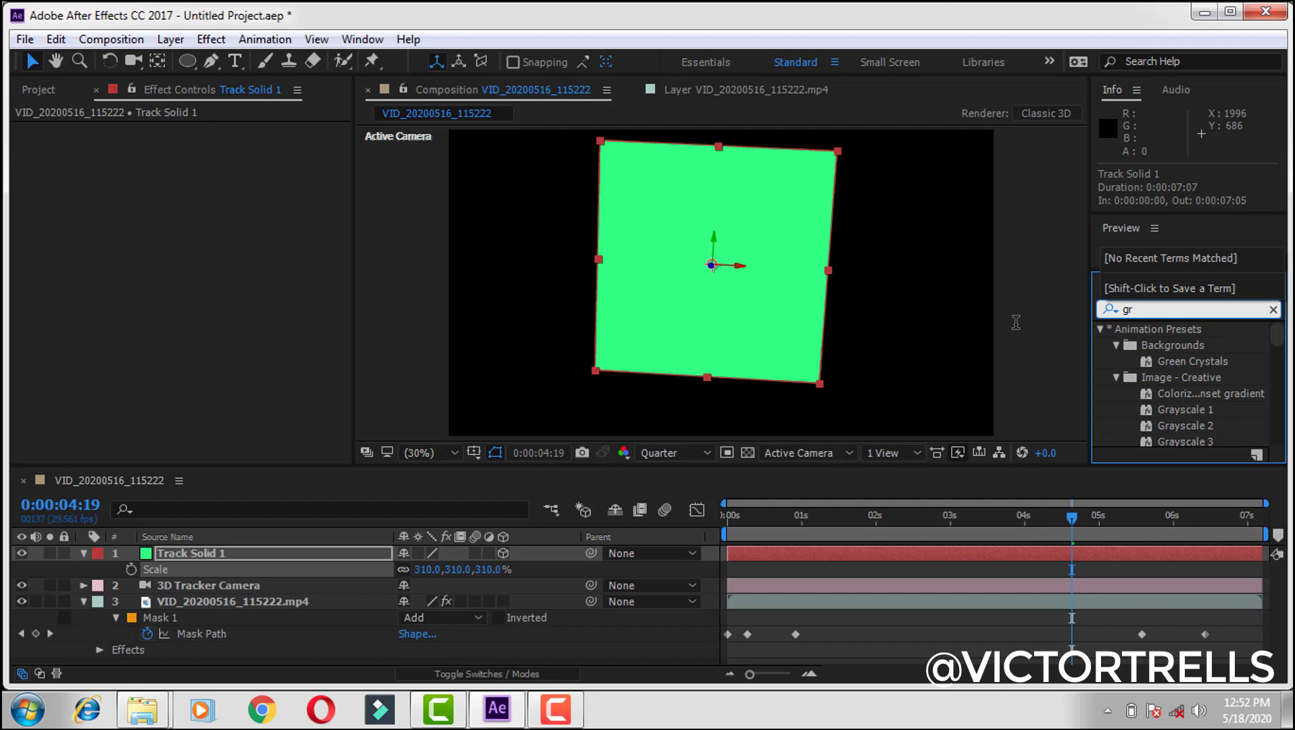
text(id)
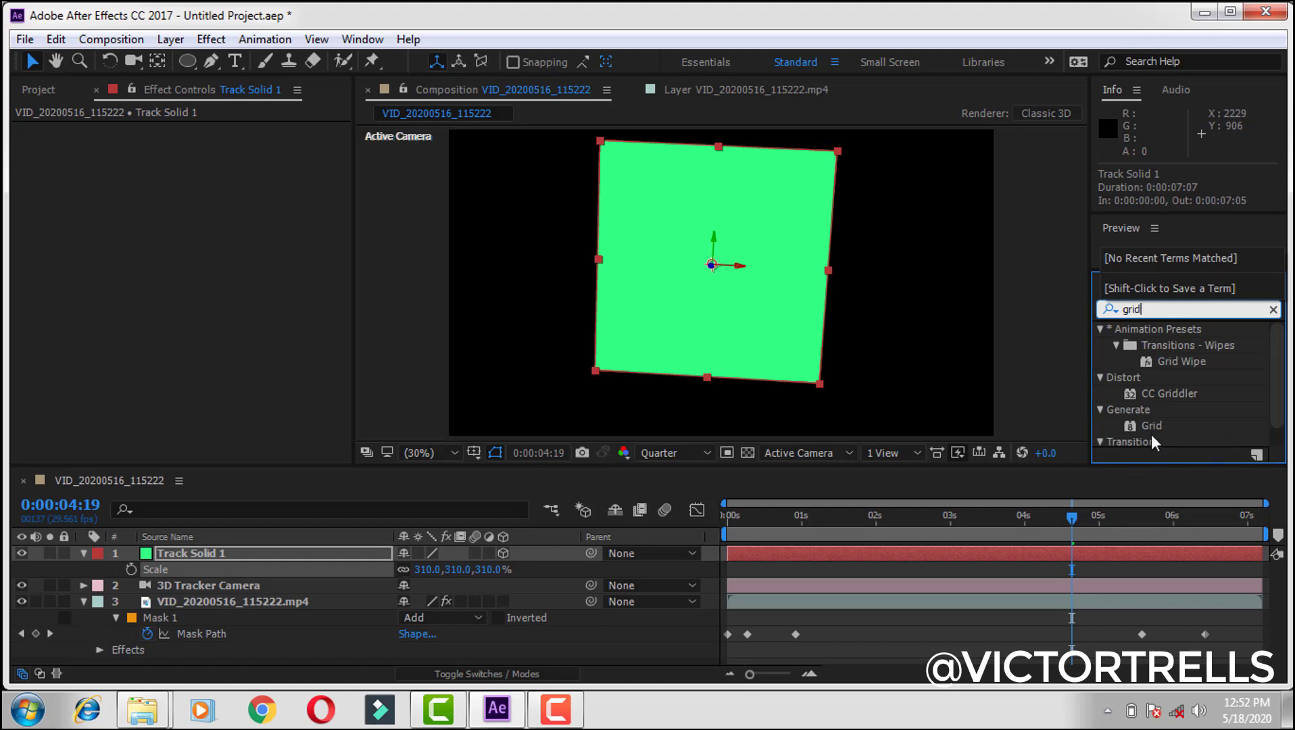
double_click(1151, 423)
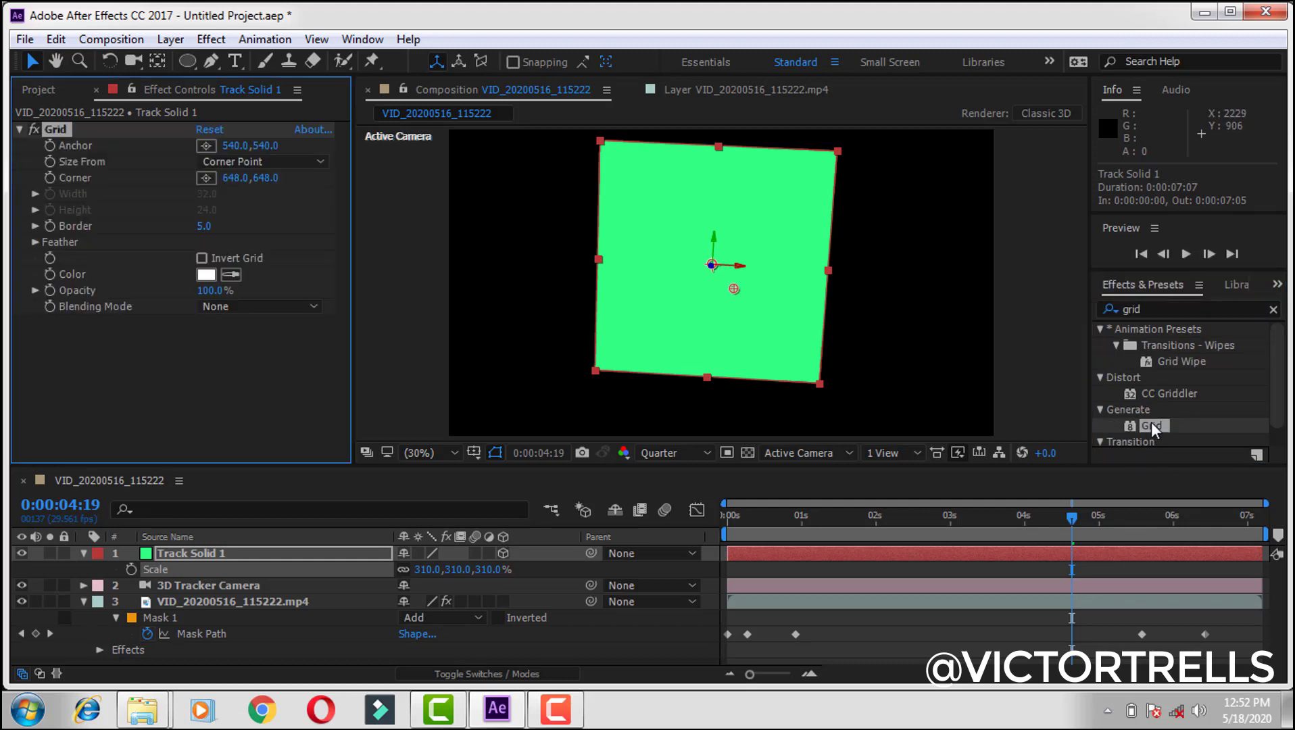
Play the composition from the start to check how the grid follows the face
click(745, 530)
key(space)
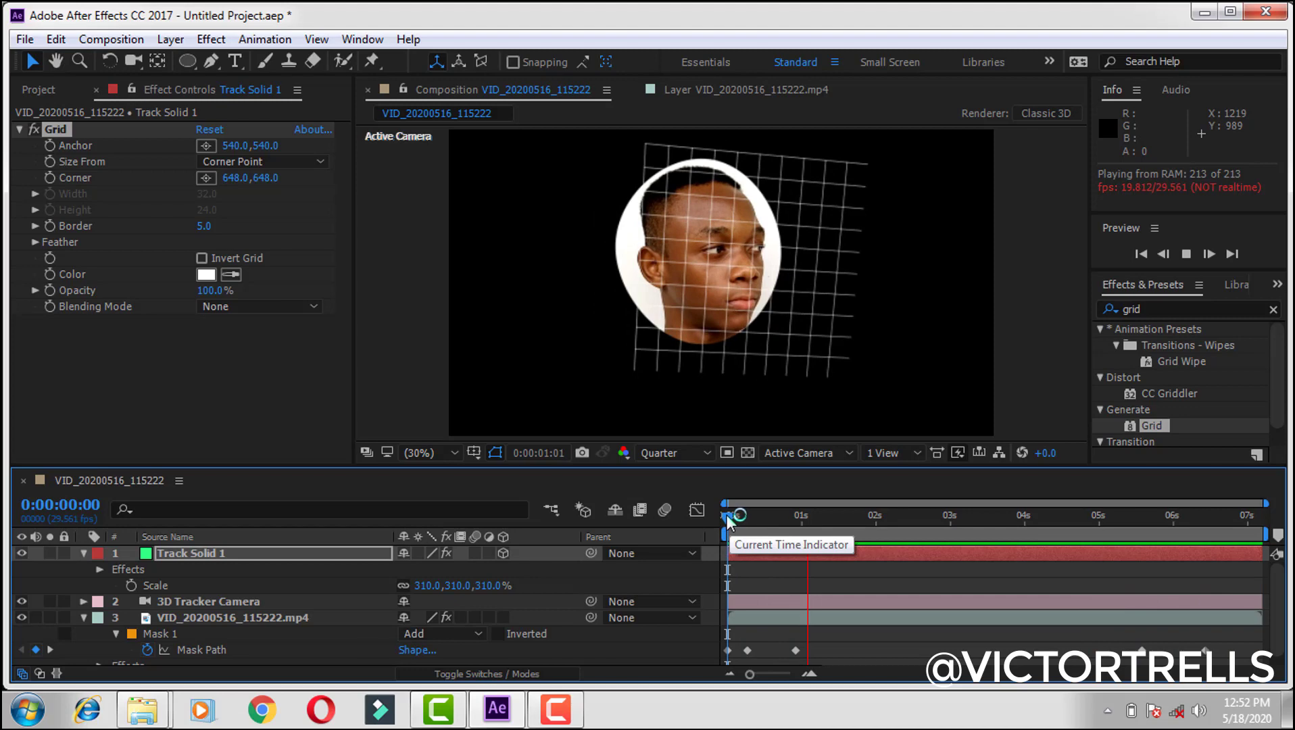
mouse_move(731, 516)
mouse_down()
mouse_move(813, 508)
mouse_move(734, 506)
mouse_up()
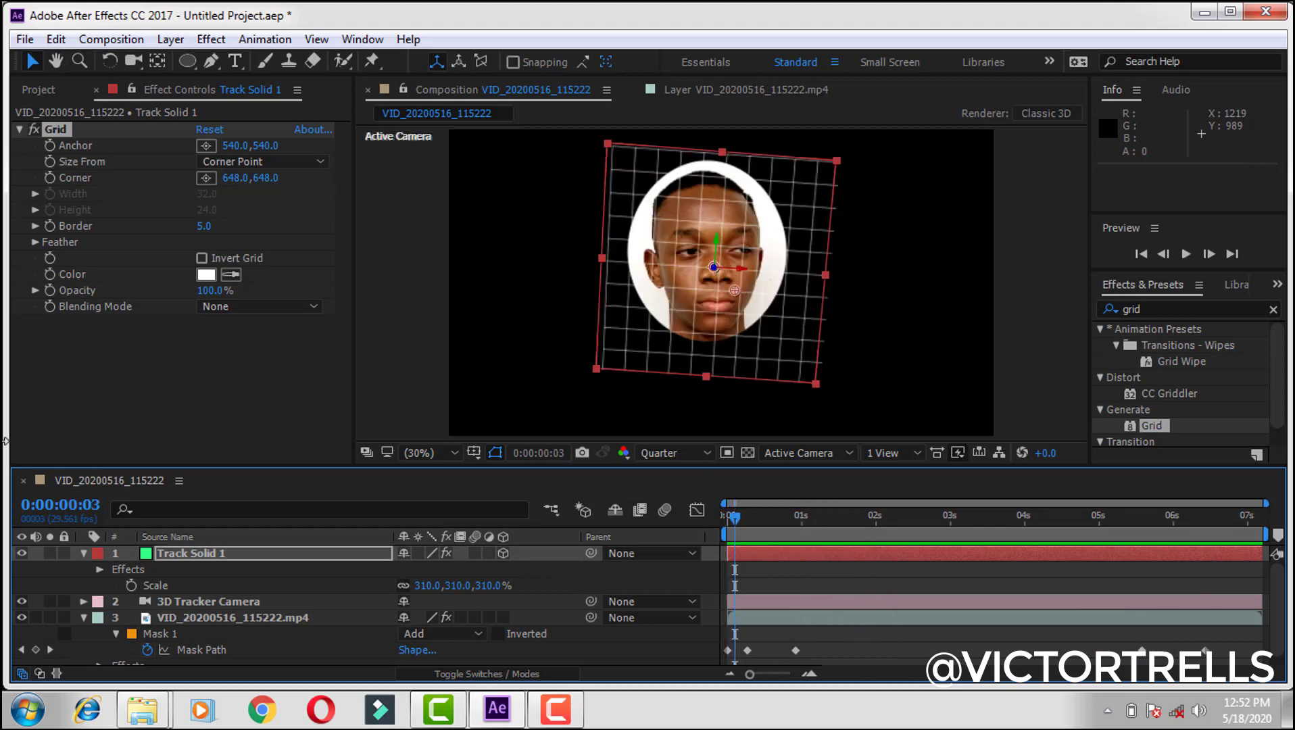
Collapse the expanded layers and create a 1920 × 1080 px purple solid named ELEMENT
click(81, 618)
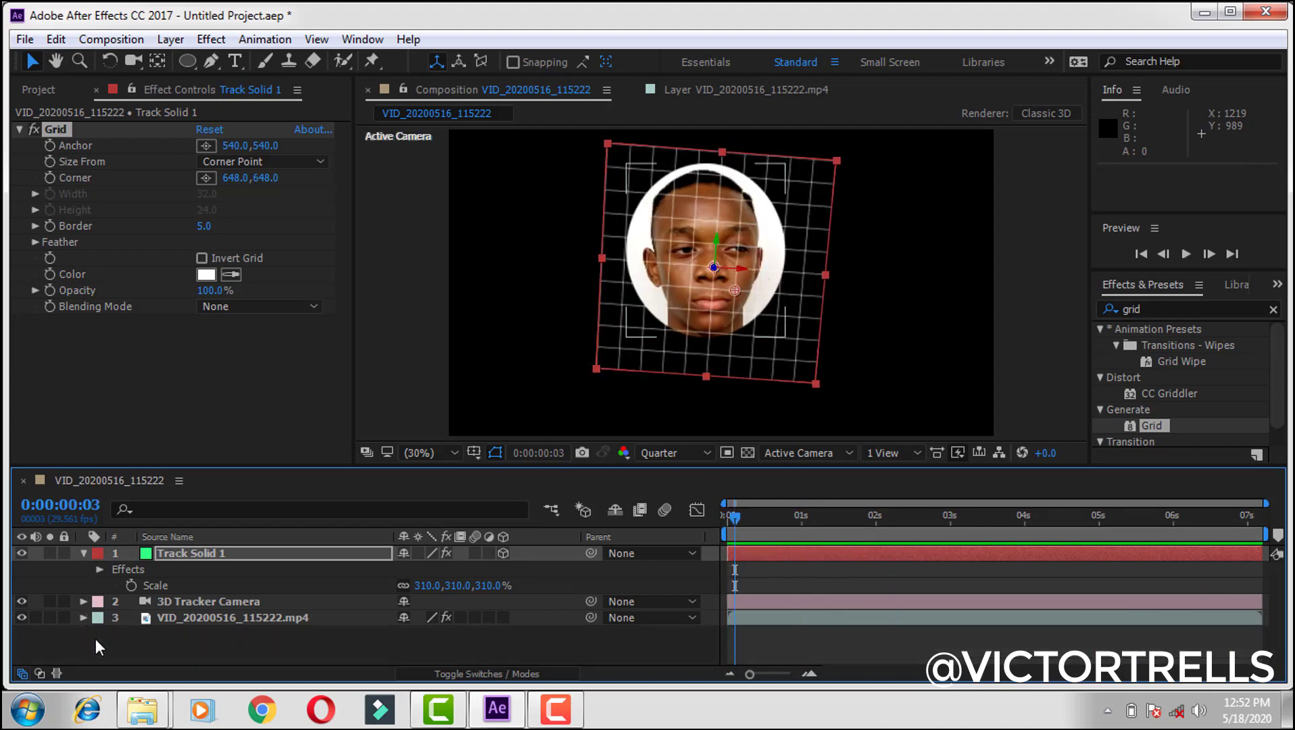
click(84, 553)
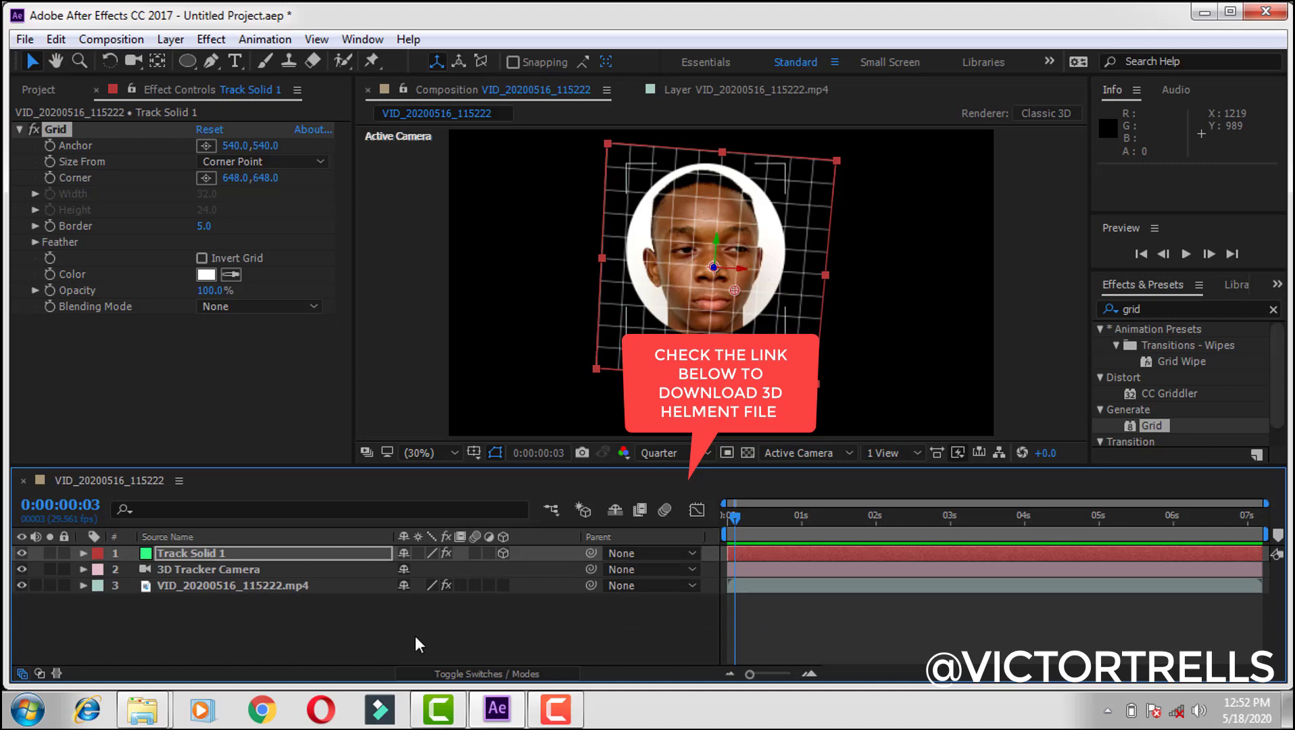
right_click(397, 639)
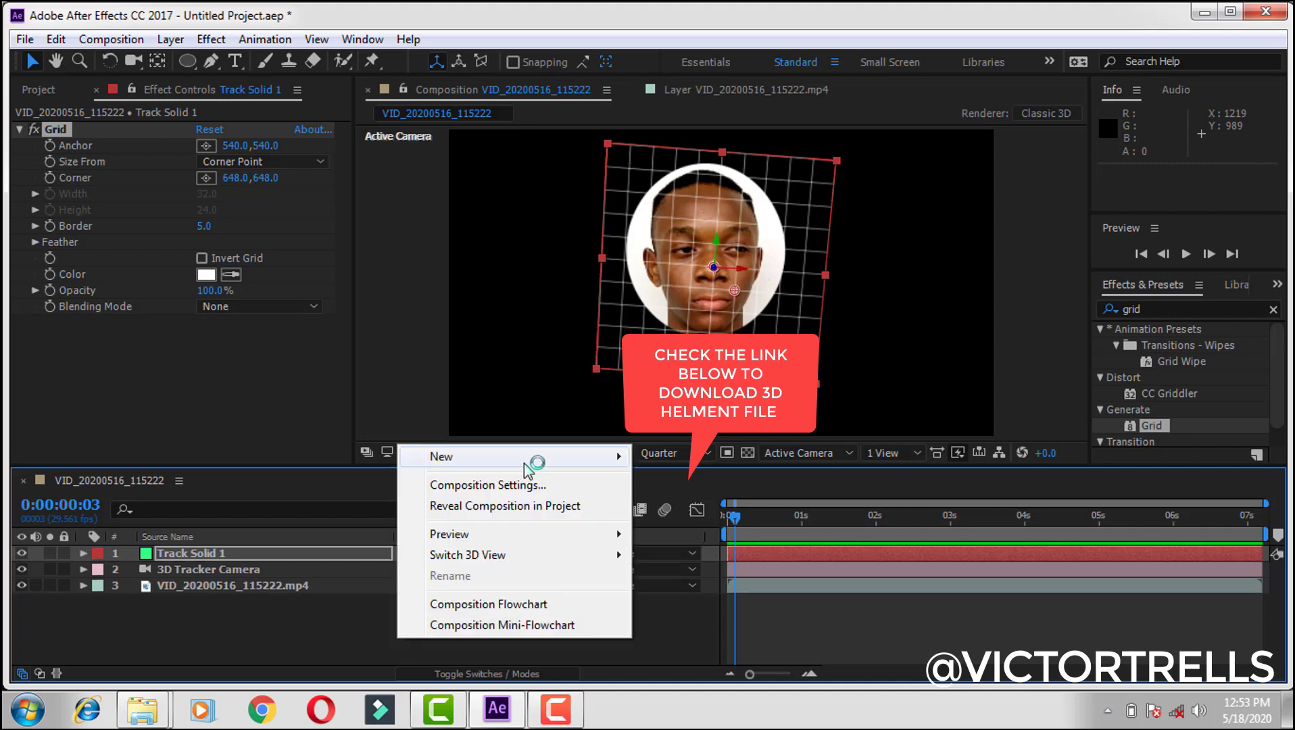
mouse_move(621, 455)
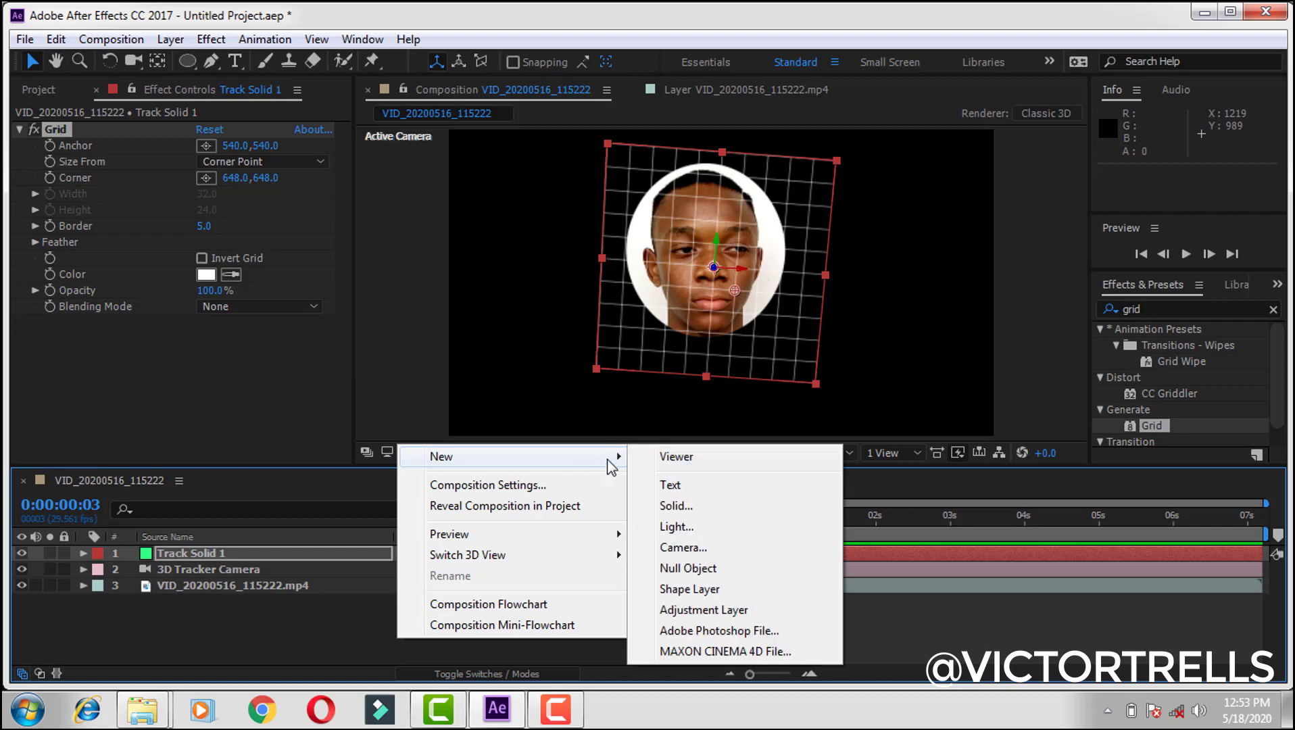
click(686, 509)
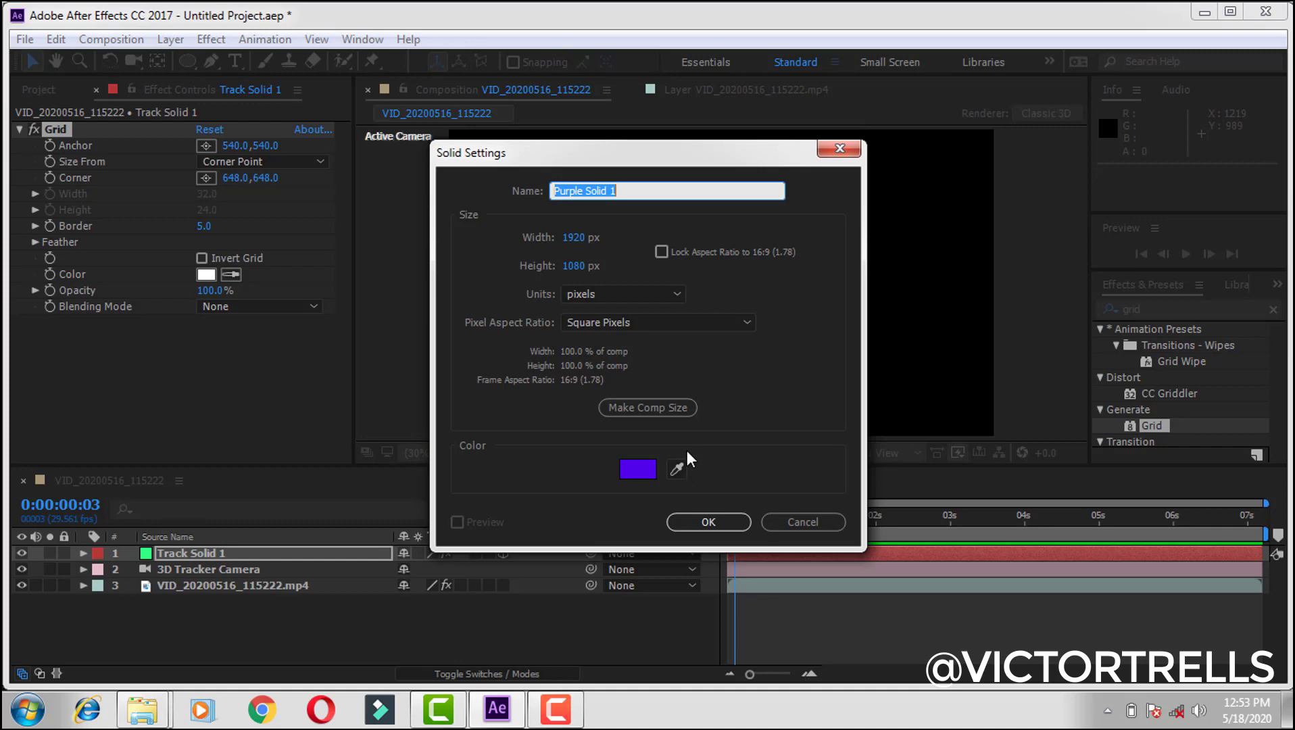
text(EE)
click(707, 521)
key(Caps_Lock)
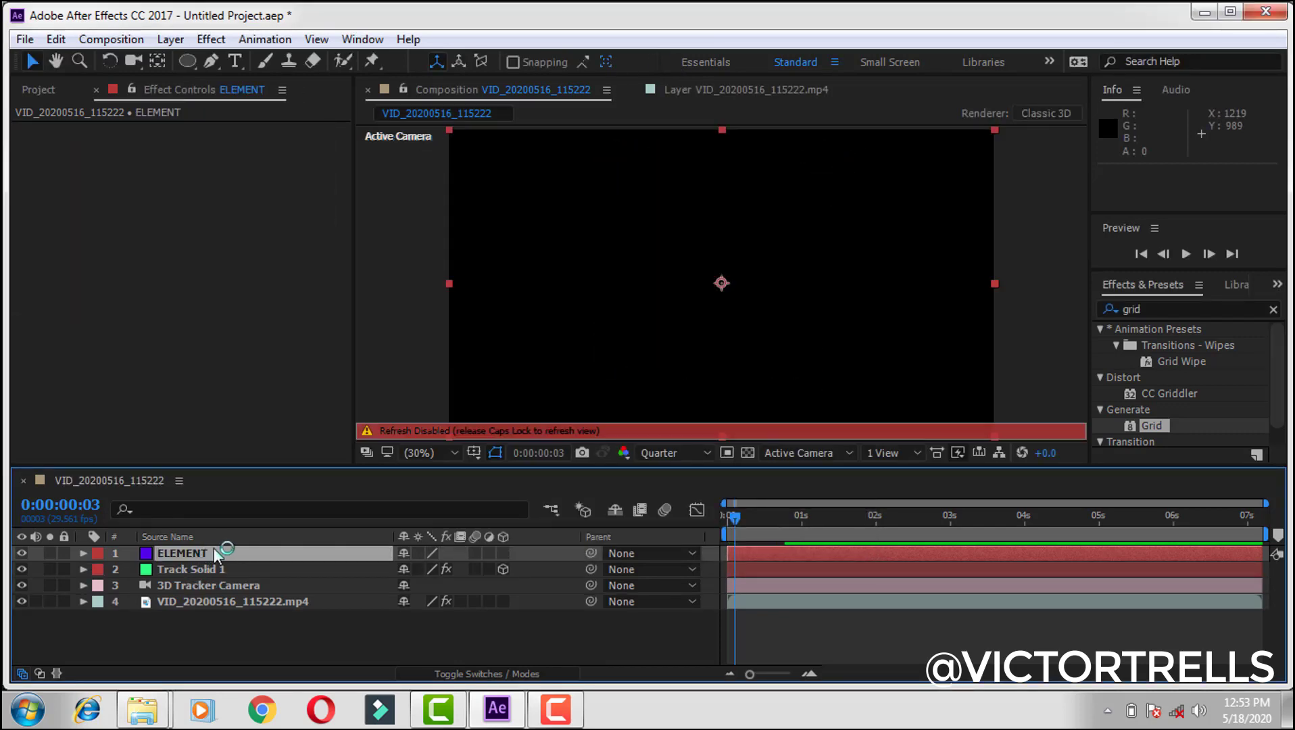
key(Caps_Lock)
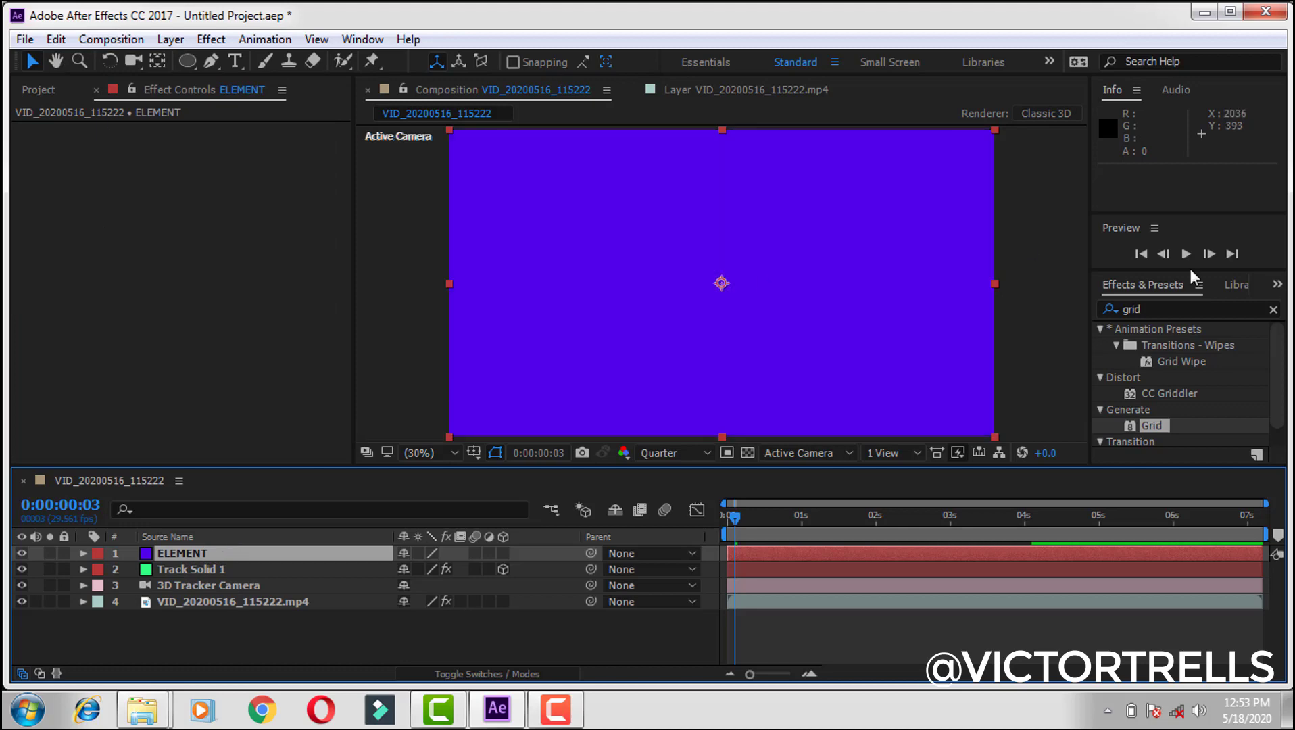
Find the Video Copilot Element effect and apply it to the ELEMENT layer
click(1164, 310)
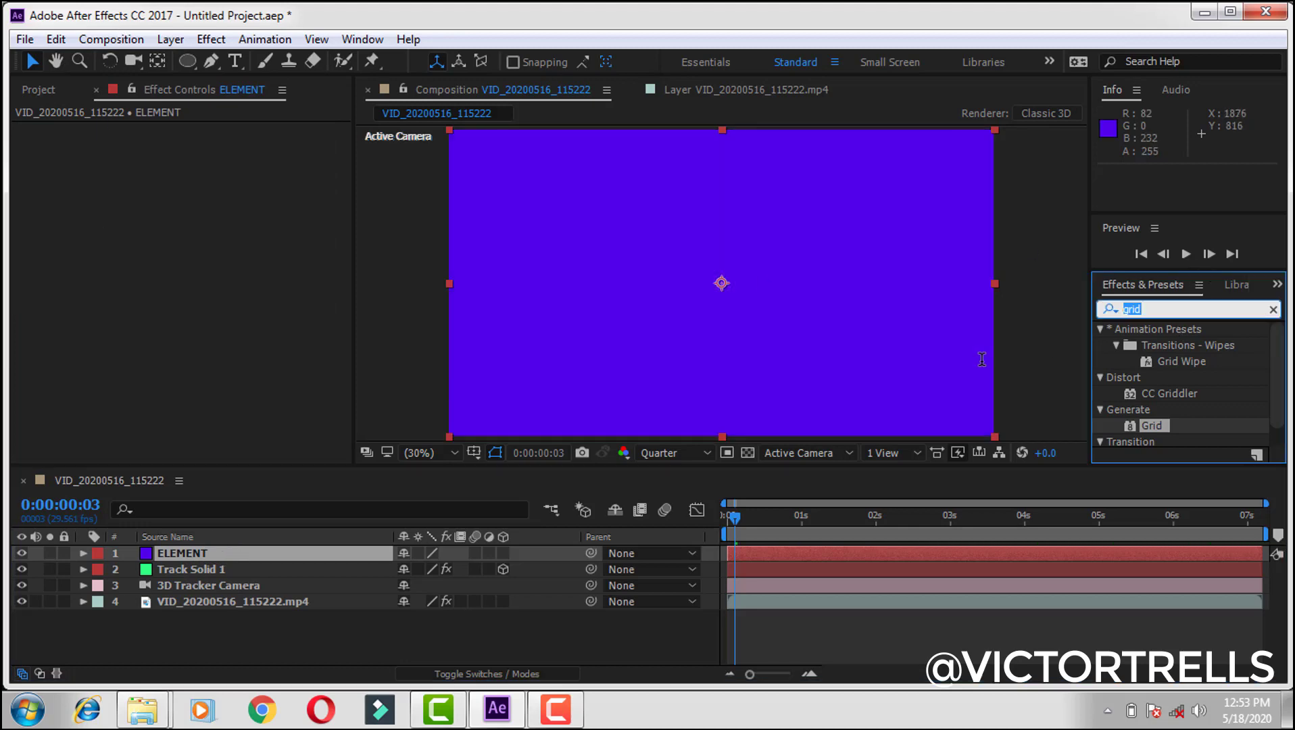
text(elemen)
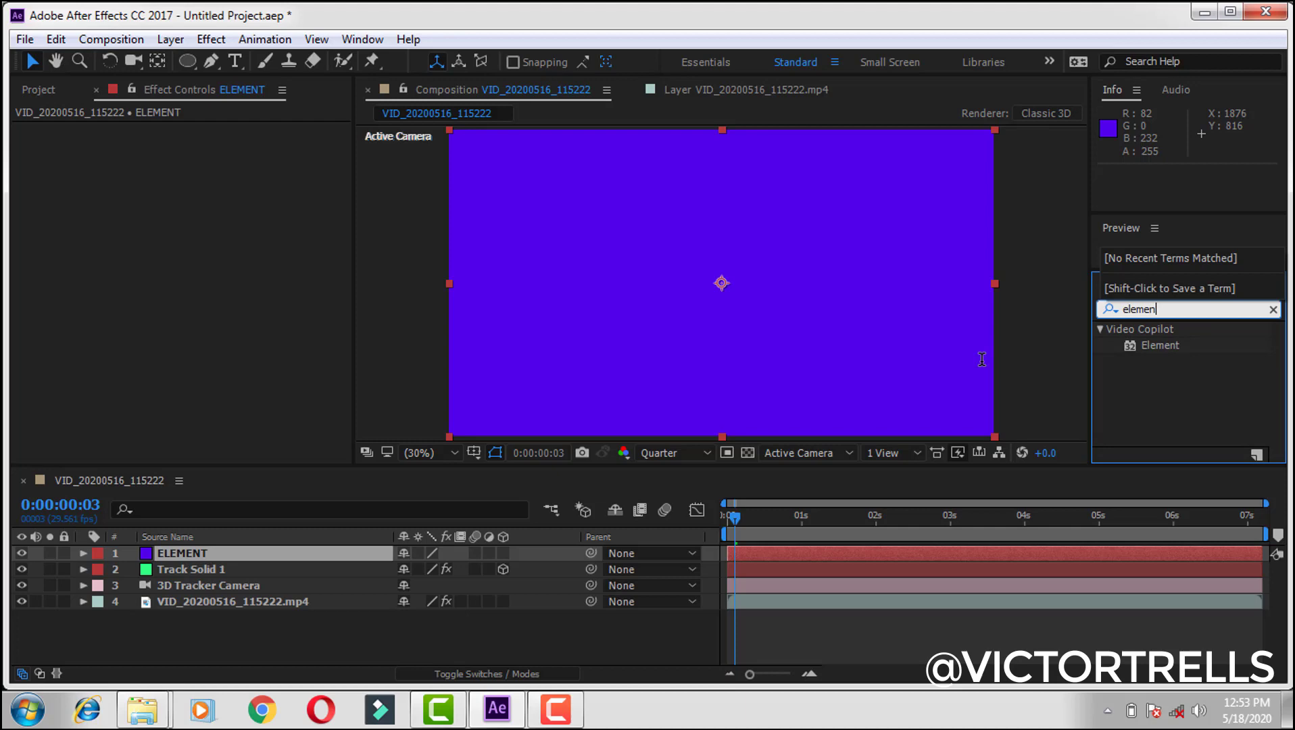
drag(1162, 344, 897, 554)
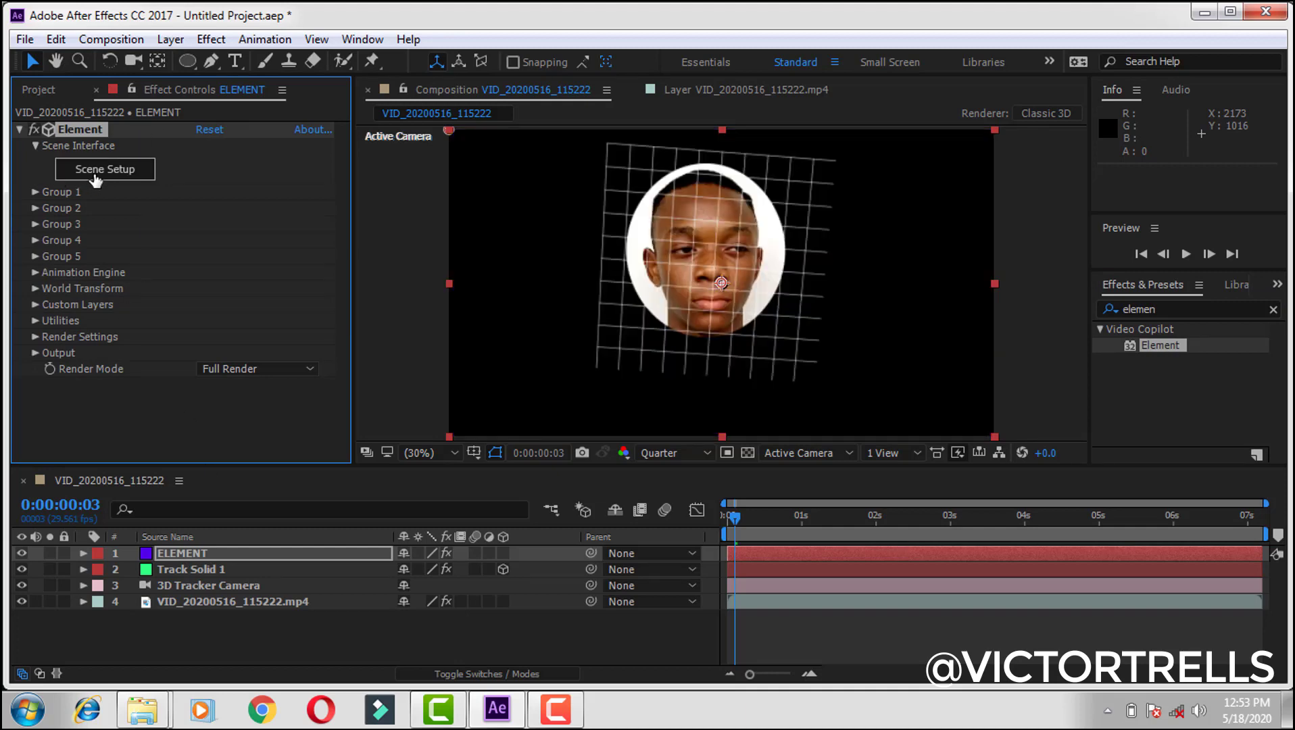
In Element's Scene Setup, import Iron Man Helmet.obj with the default import preferences and inspect the model from the side
click(96, 177)
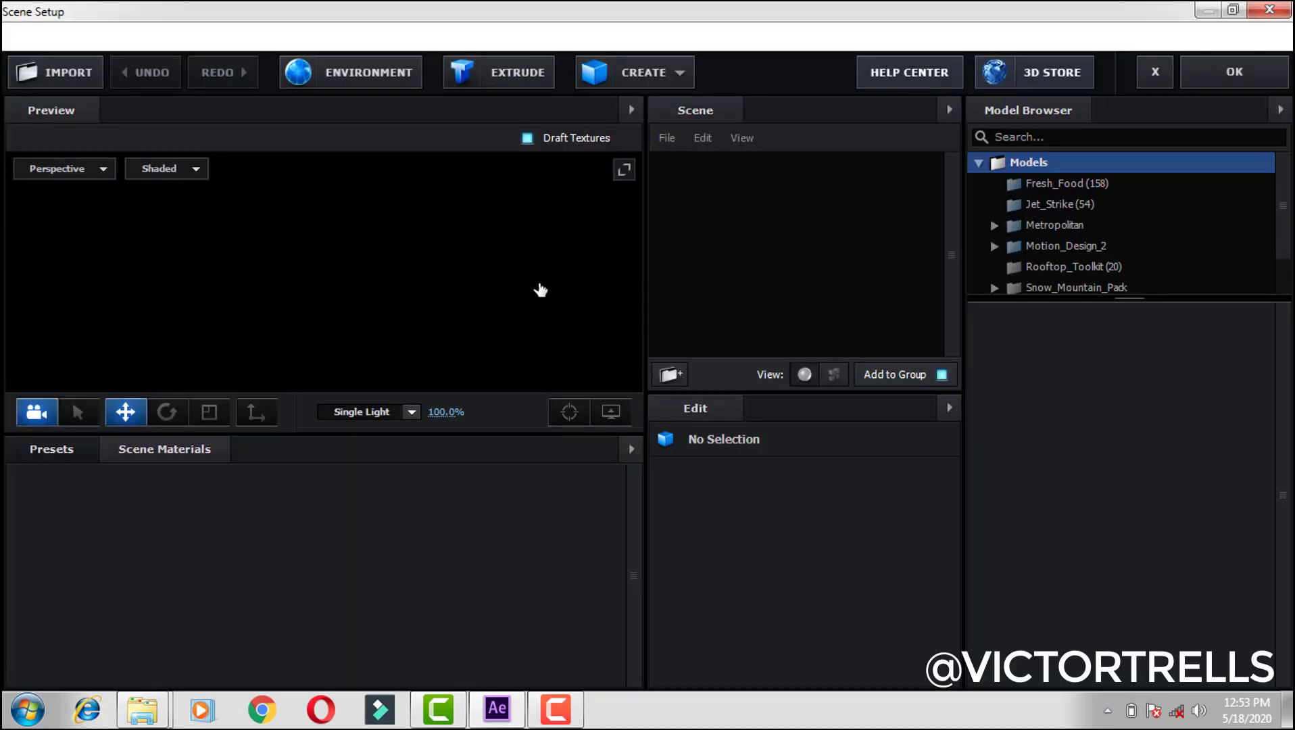
mouse_move(460, 285)
mouse_down()
mouse_move(345, 323)
mouse_move(476, 295)
mouse_up()
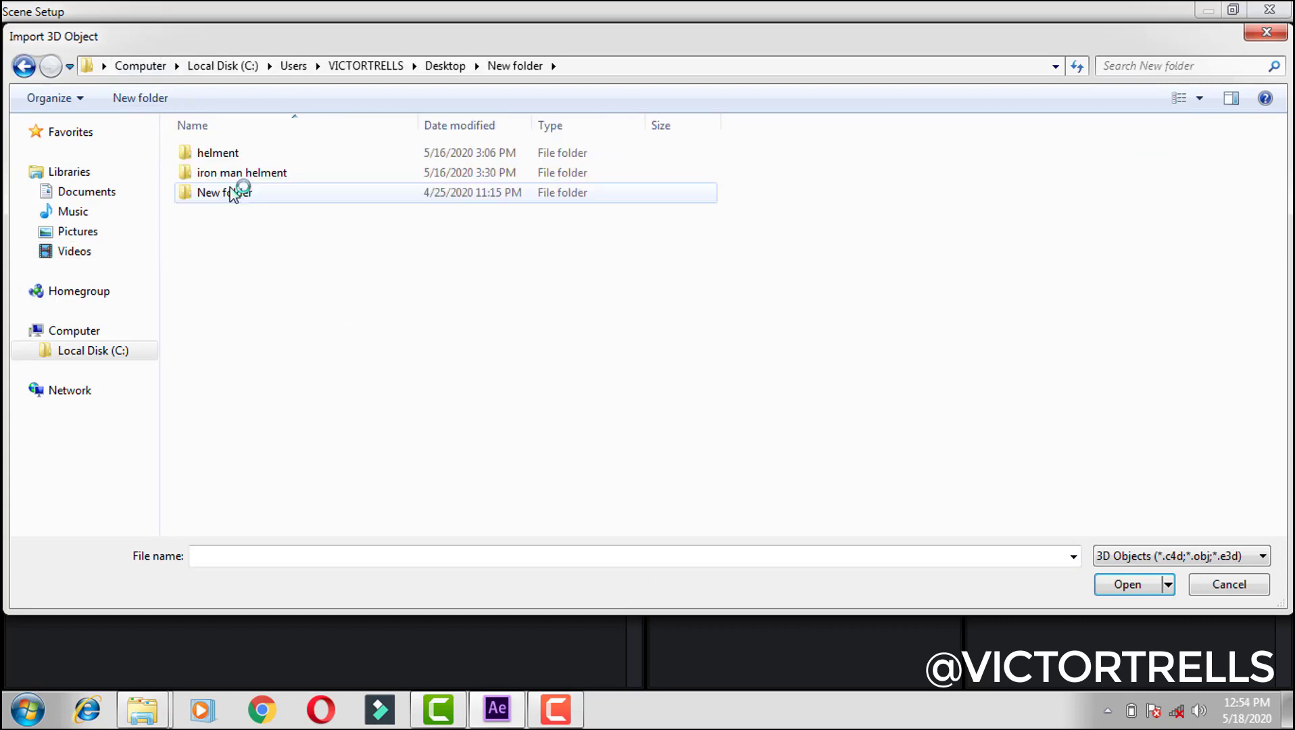
double_click(230, 173)
double_click(231, 158)
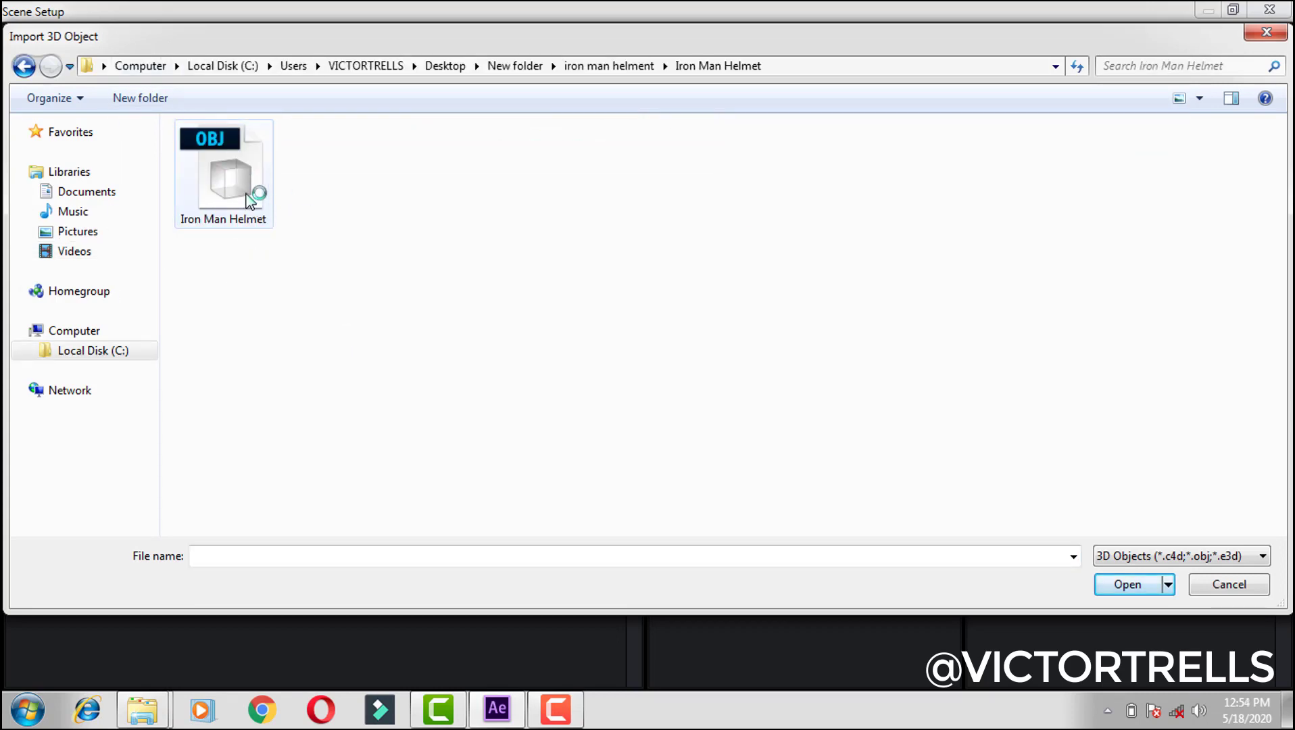
click(226, 154)
double_click(225, 154)
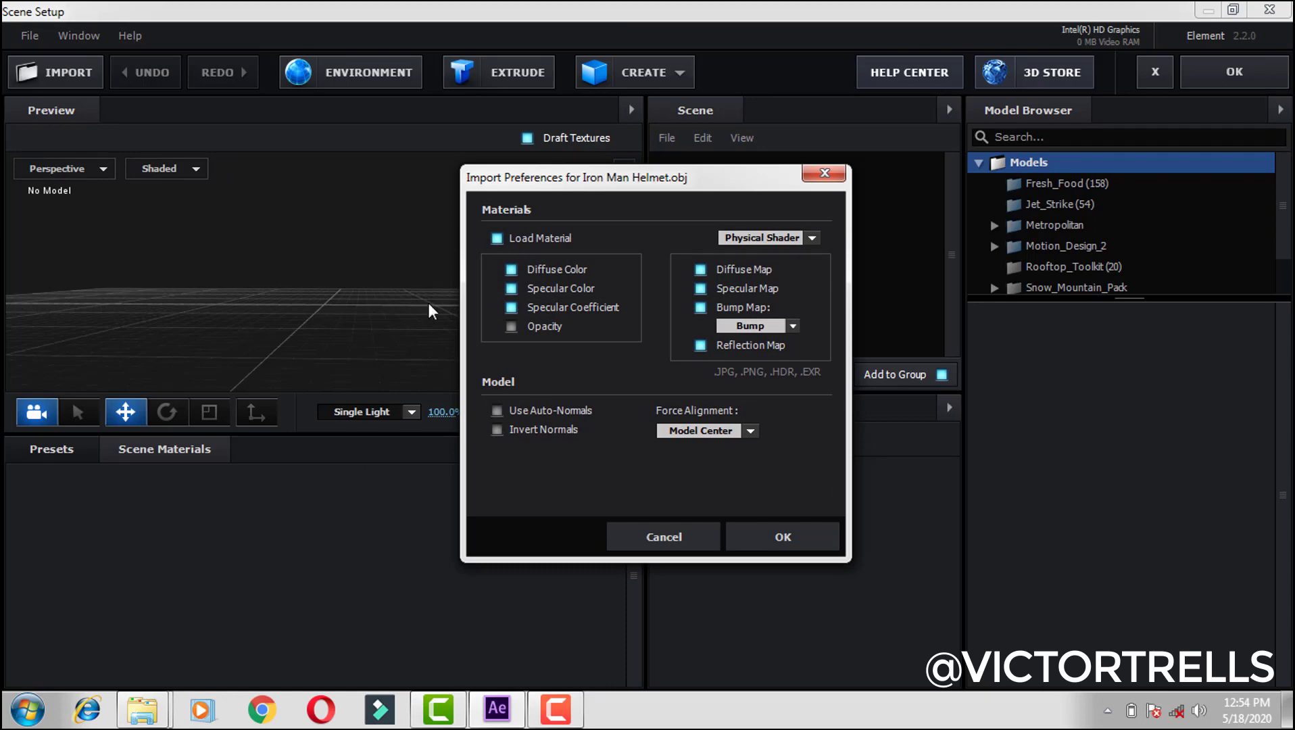
click(786, 534)
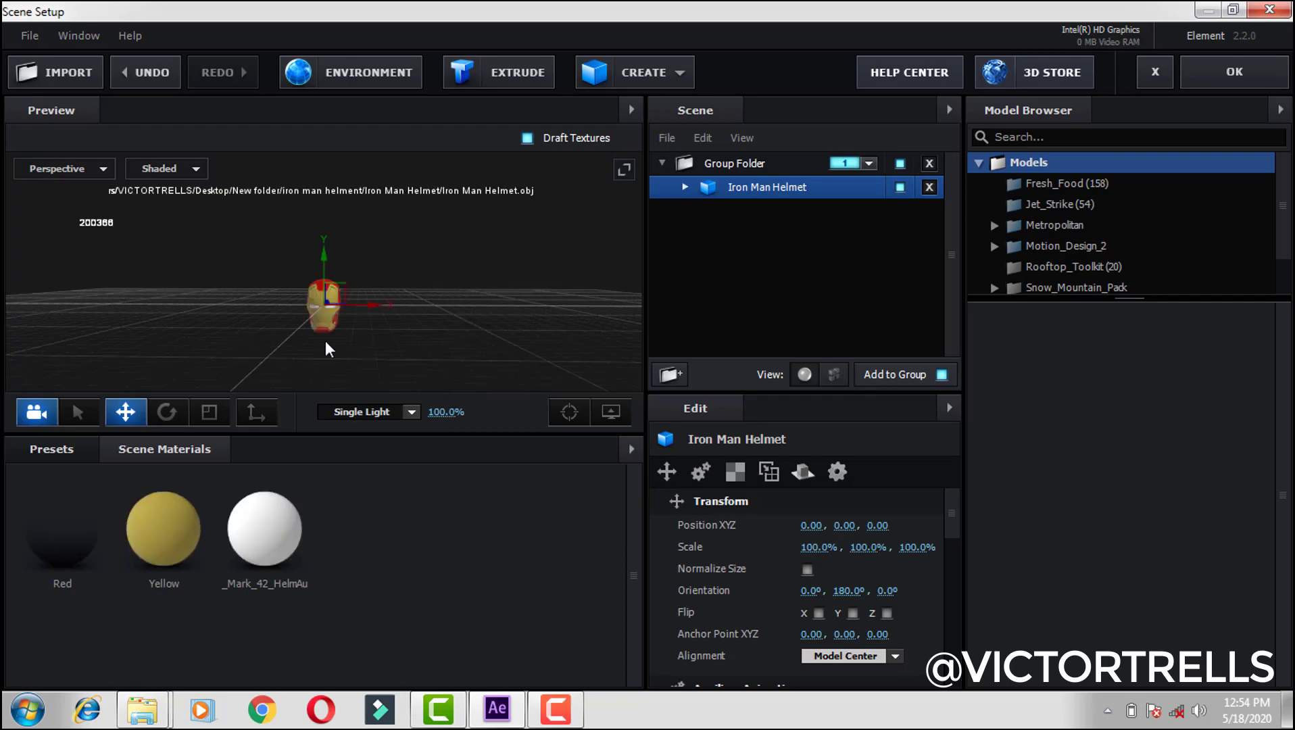
drag(408, 343, 338, 352)
click(556, 710)
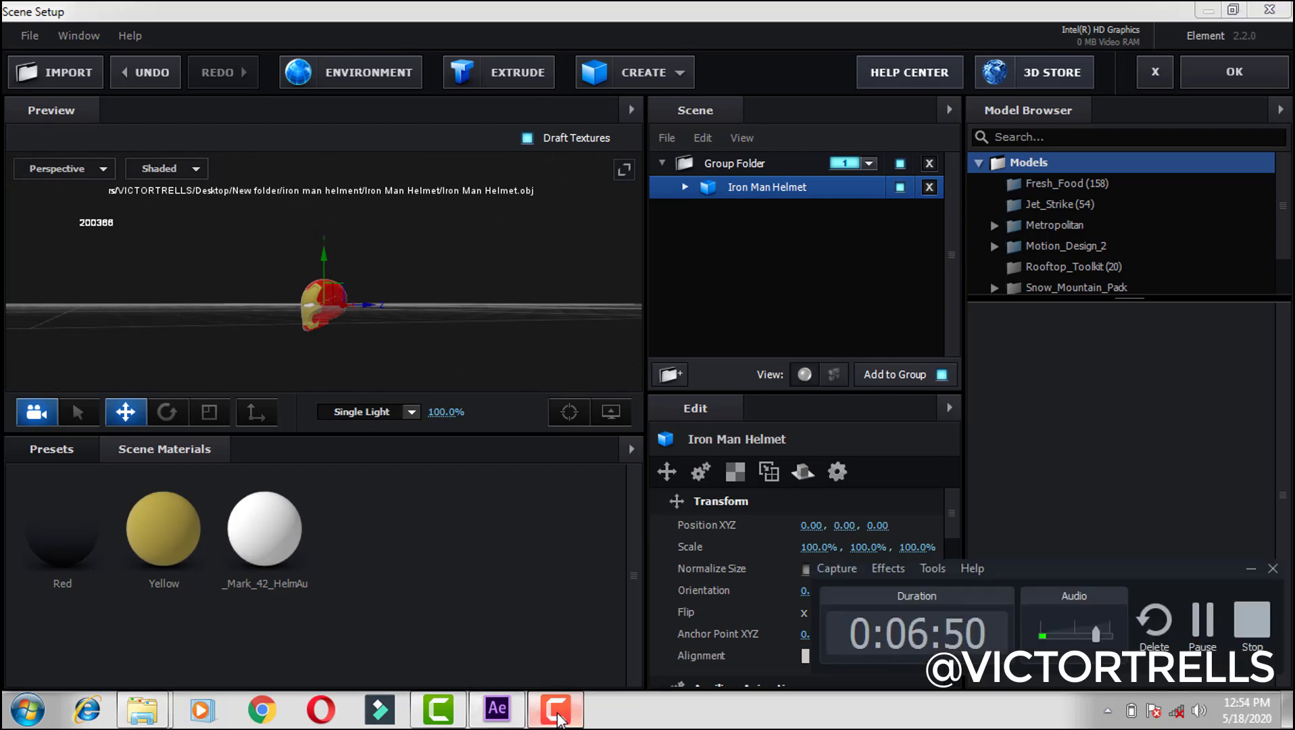
drag(405, 231, 522, 259)
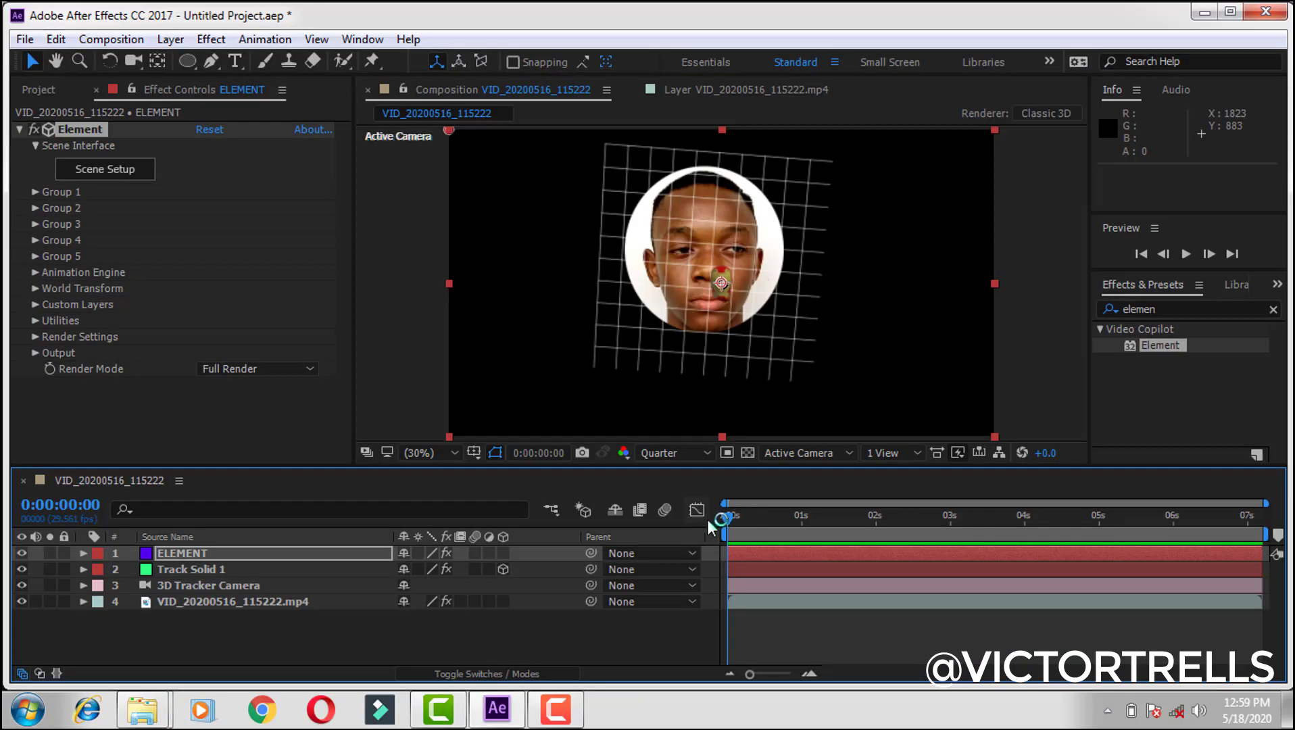
Play the composition from the start and scrub to 0:00:06:09 to check how the helmet moves with the face
drag(747, 520, 717, 526)
key(space)
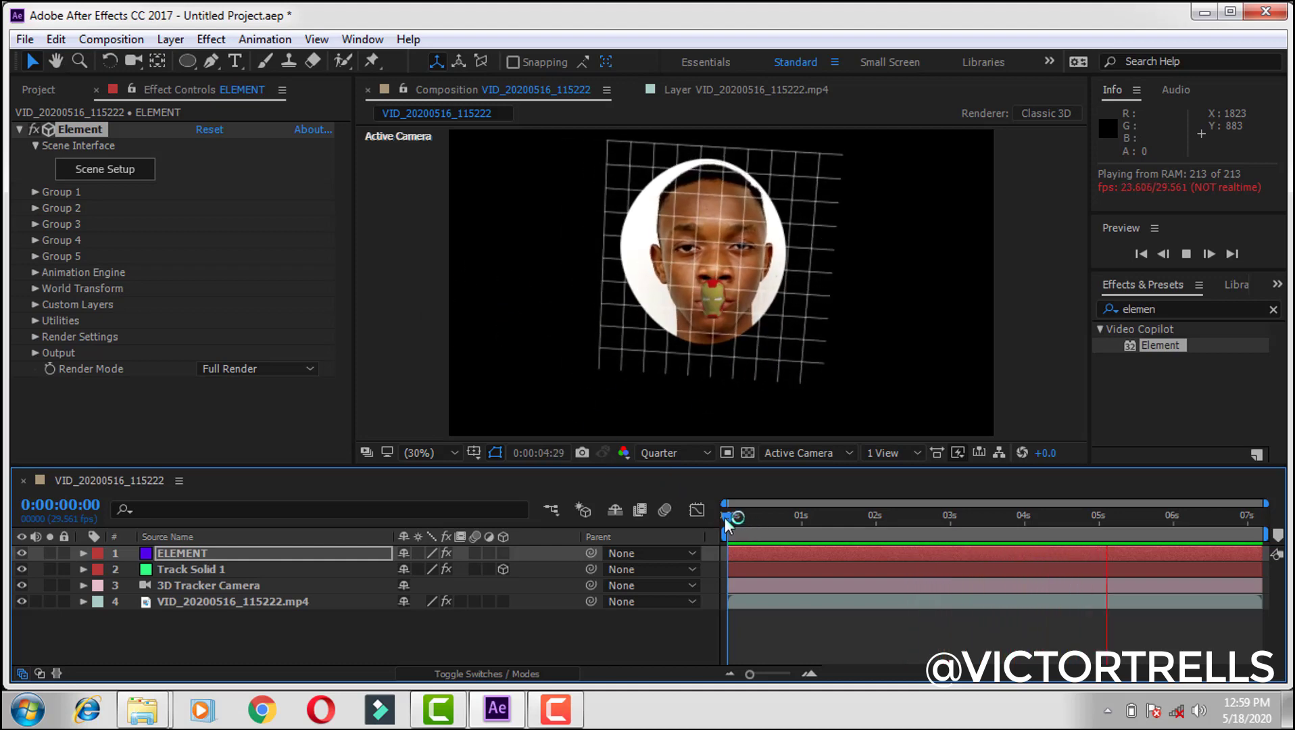
mouse_move(729, 526)
mouse_down()
mouse_move(925, 524)
mouse_move(718, 534)
mouse_up()
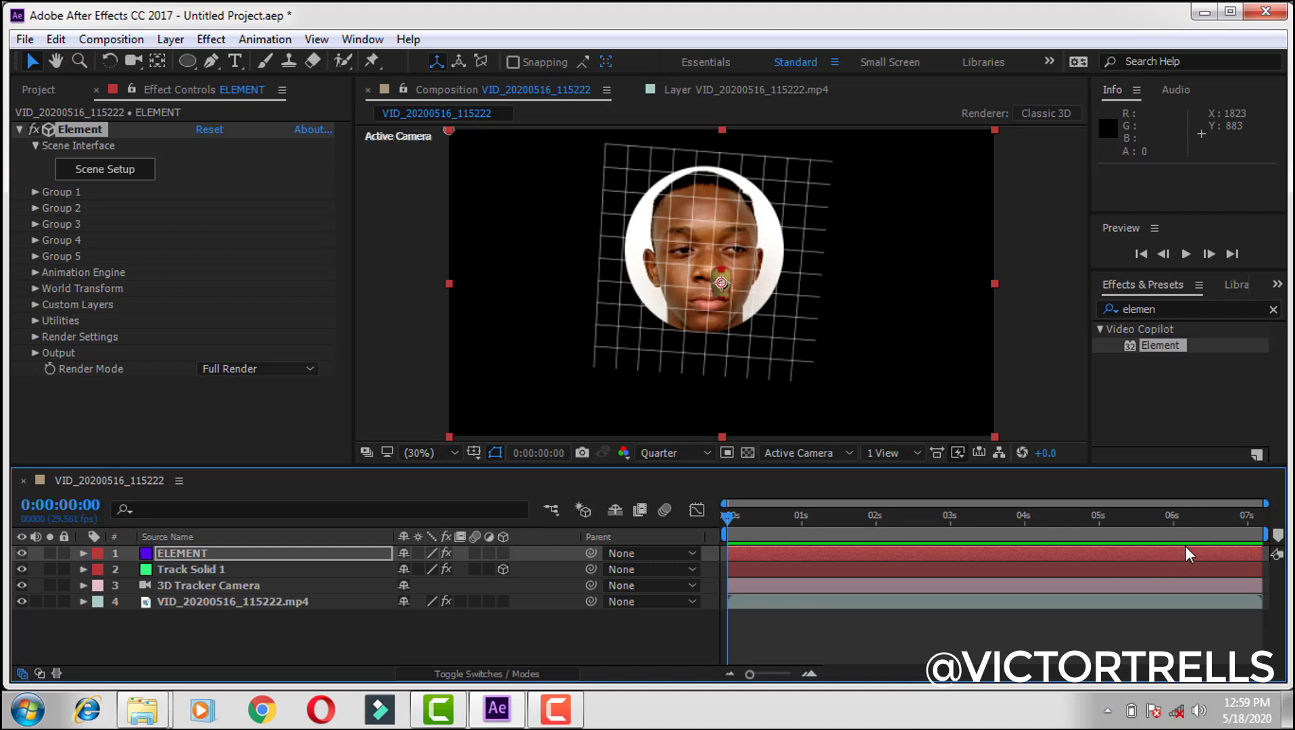
mouse_move(1190, 527)
mouse_down()
mouse_move(1200, 534)
mouse_move(1193, 526)
mouse_up()
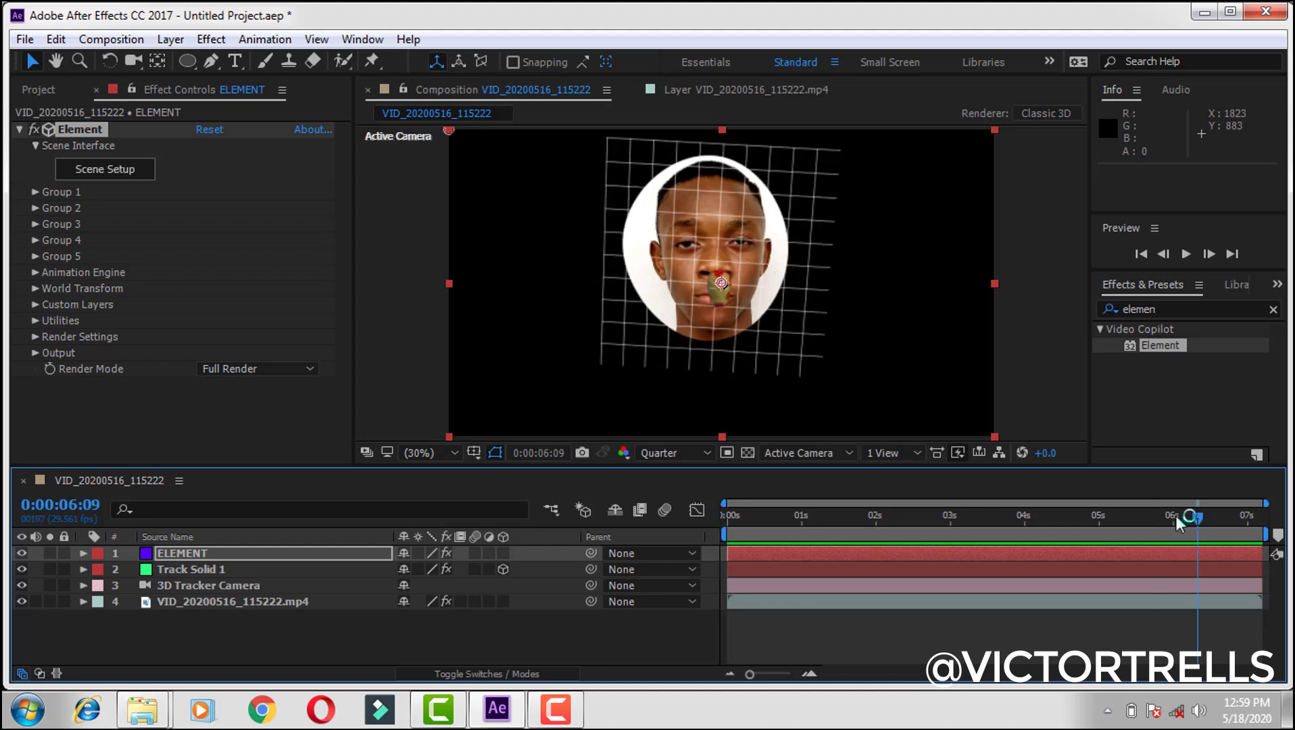
Create a group null for Group 1 from the Element effect's group utilities
click(36, 192)
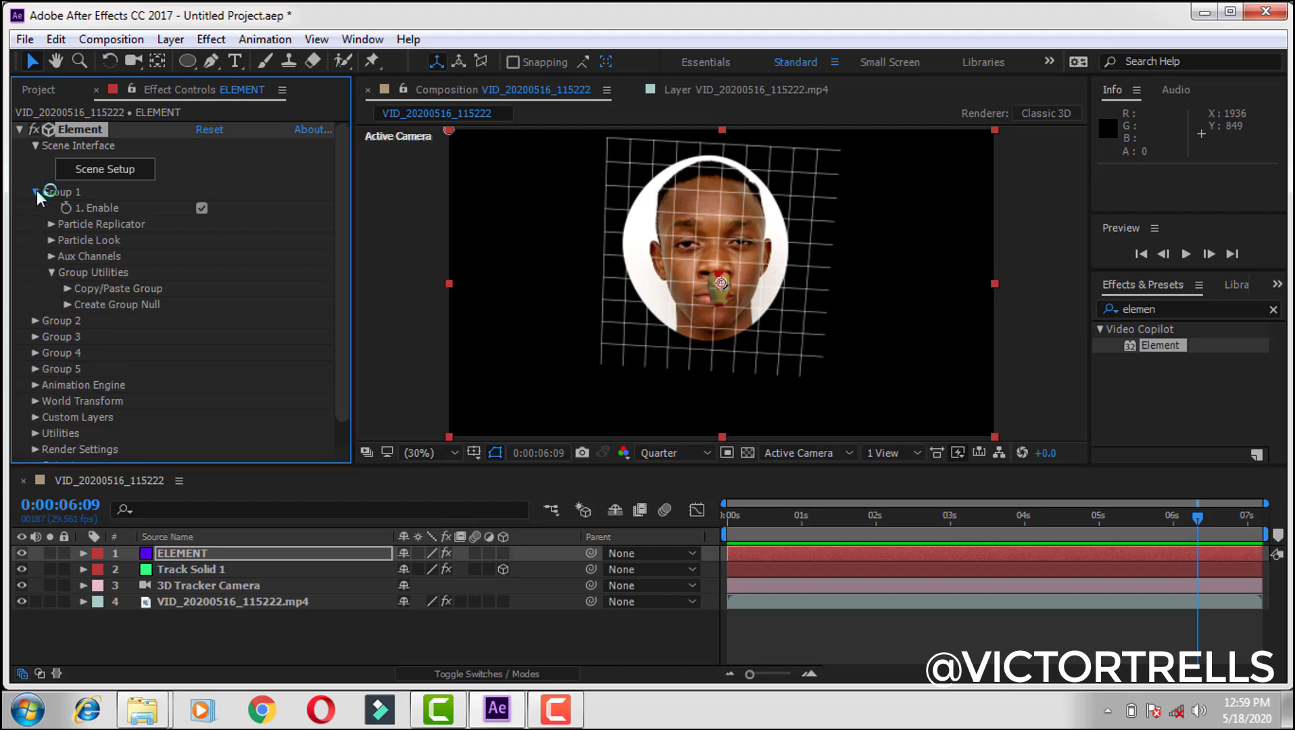
click(36, 192)
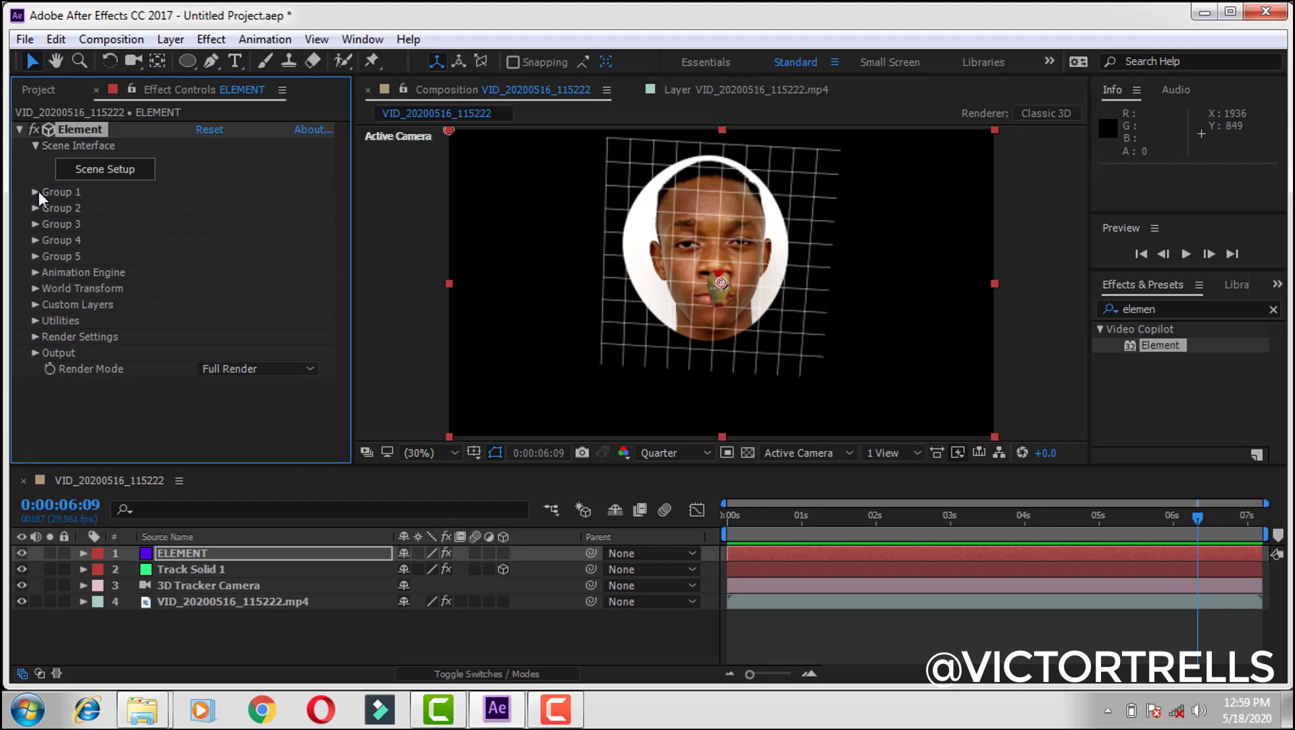
click(37, 191)
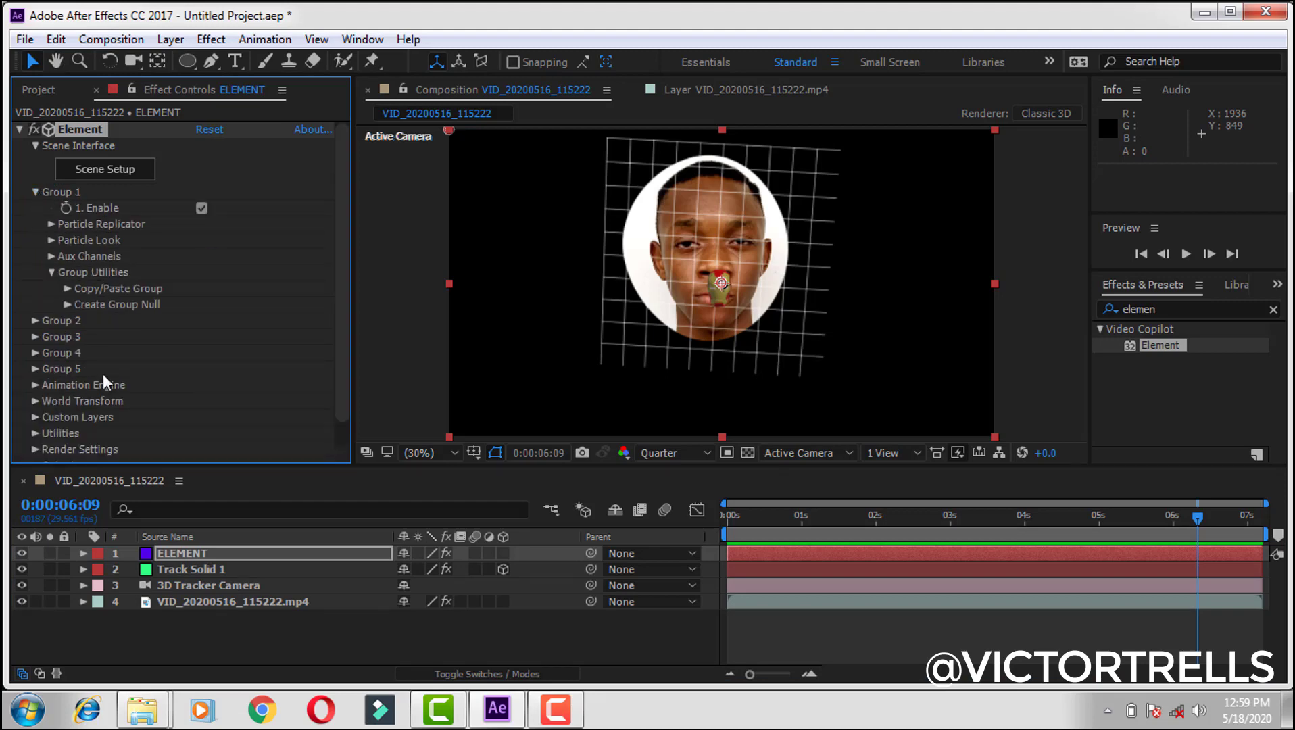
click(69, 305)
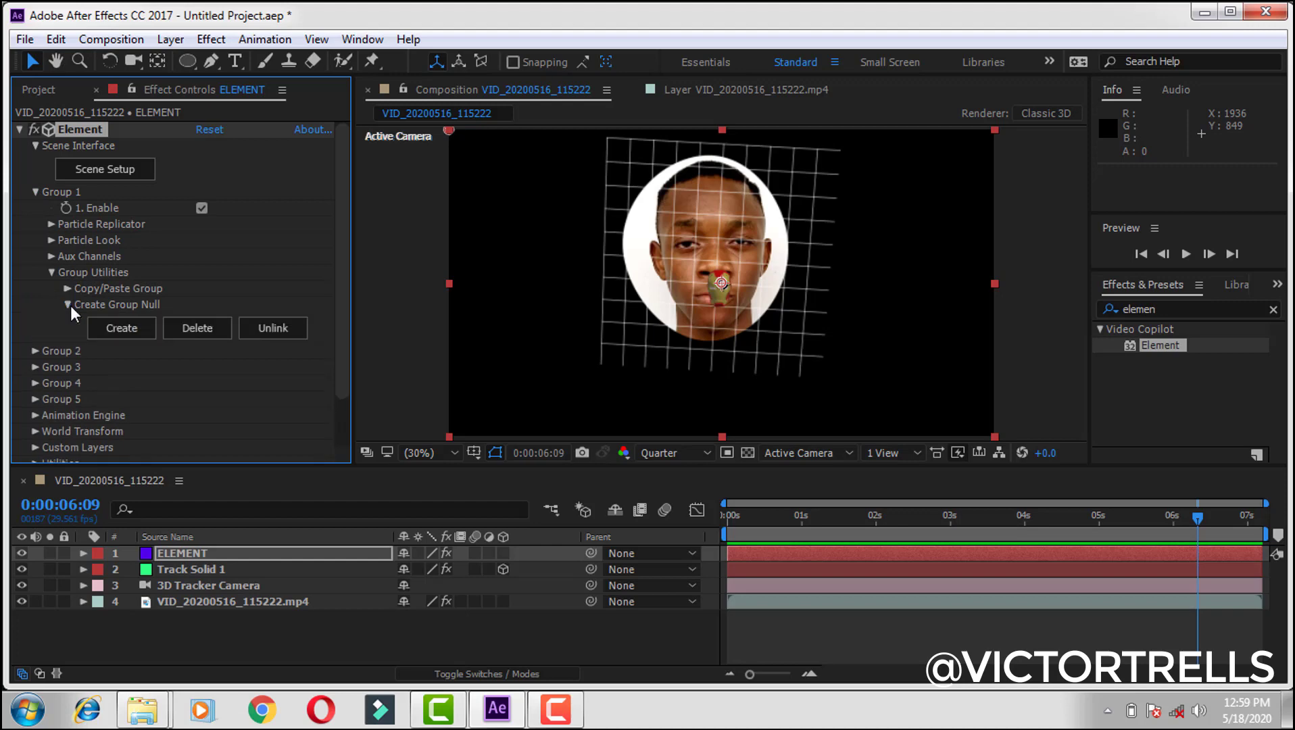
click(121, 331)
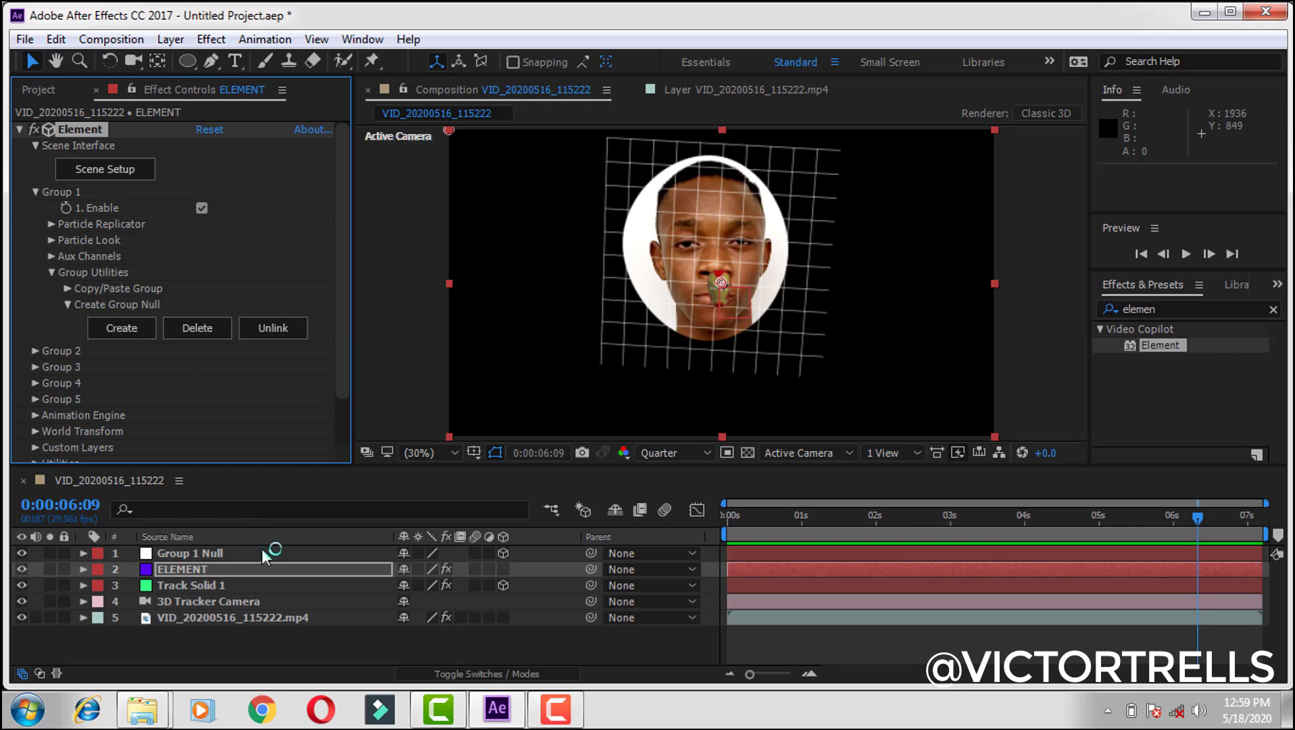
Copy the Position value of Track Solid 1 and paste it onto the Position of Group 1 Null
click(193, 552)
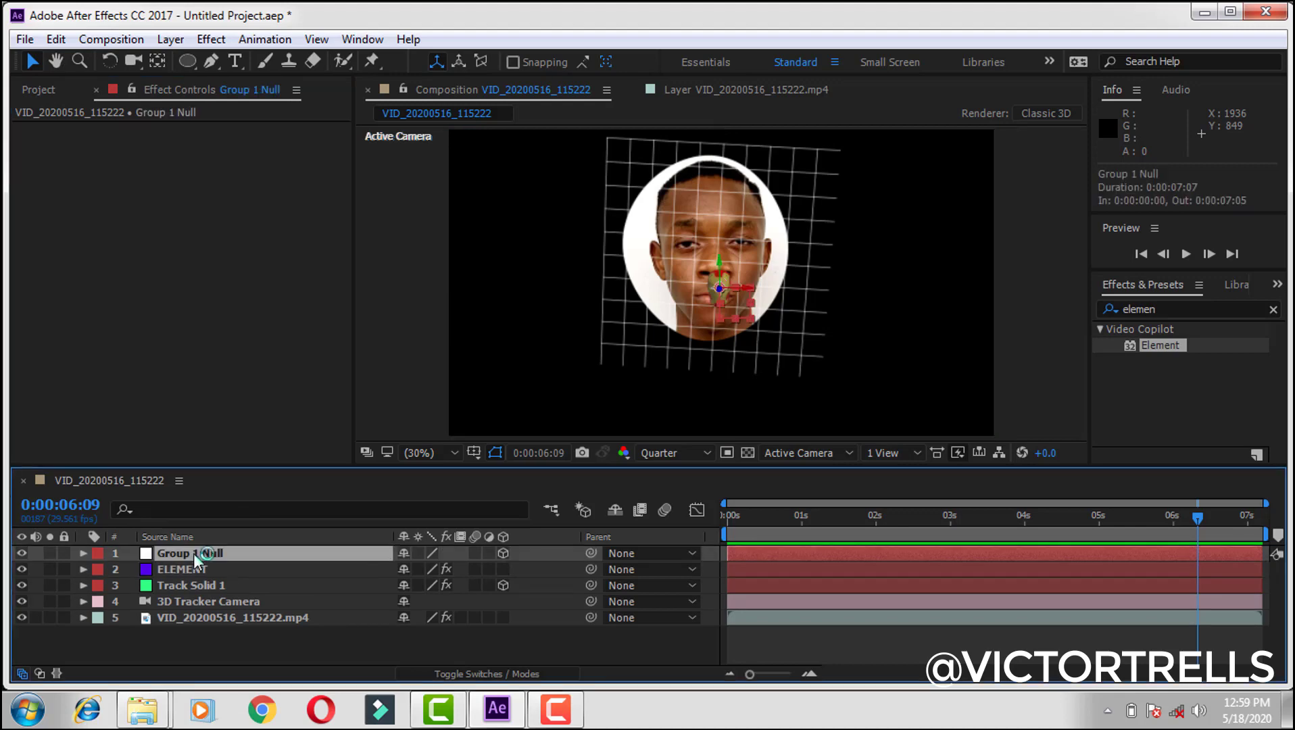
key(p)
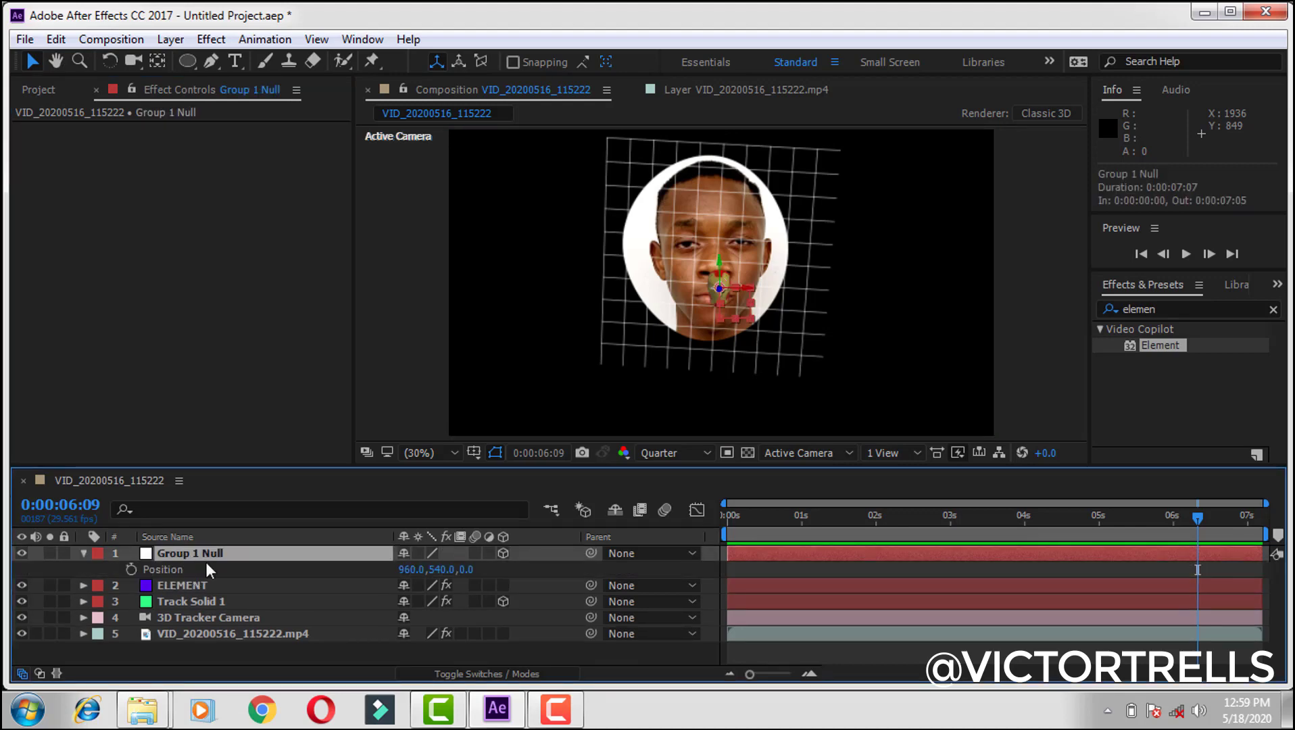
click(179, 603)
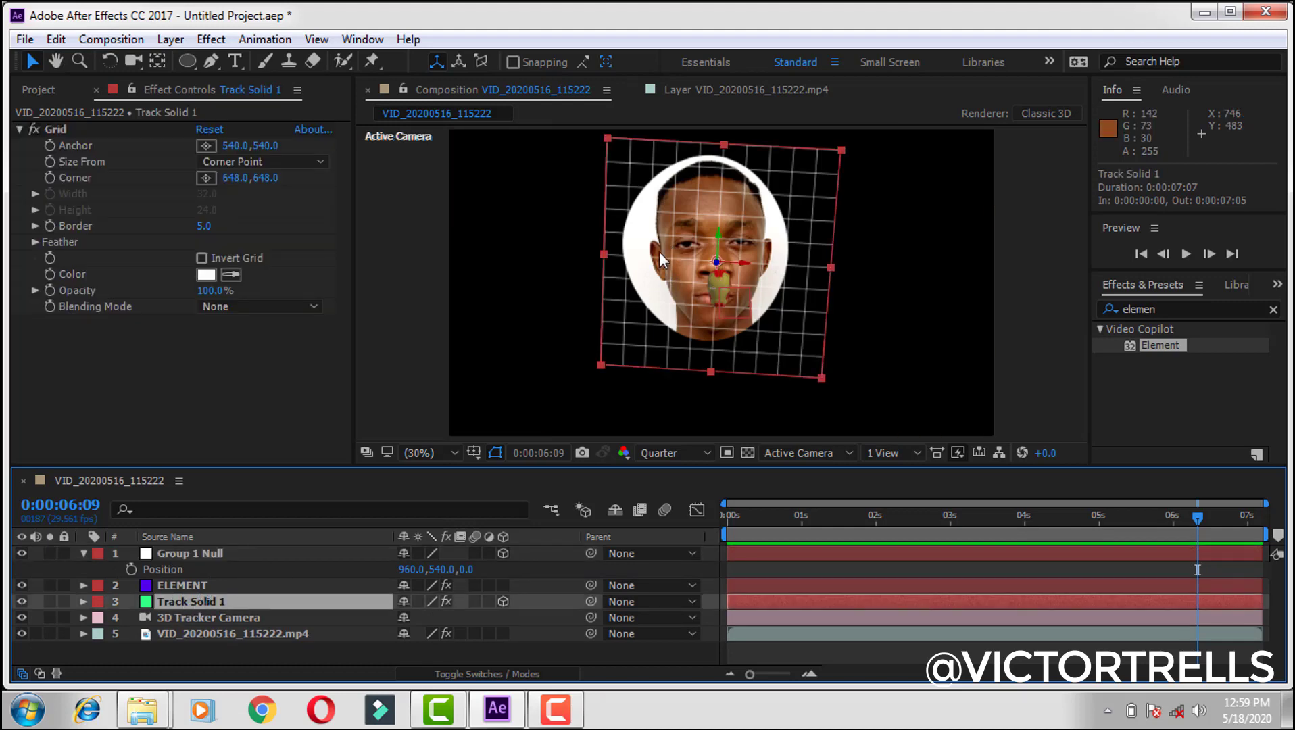
key(p)
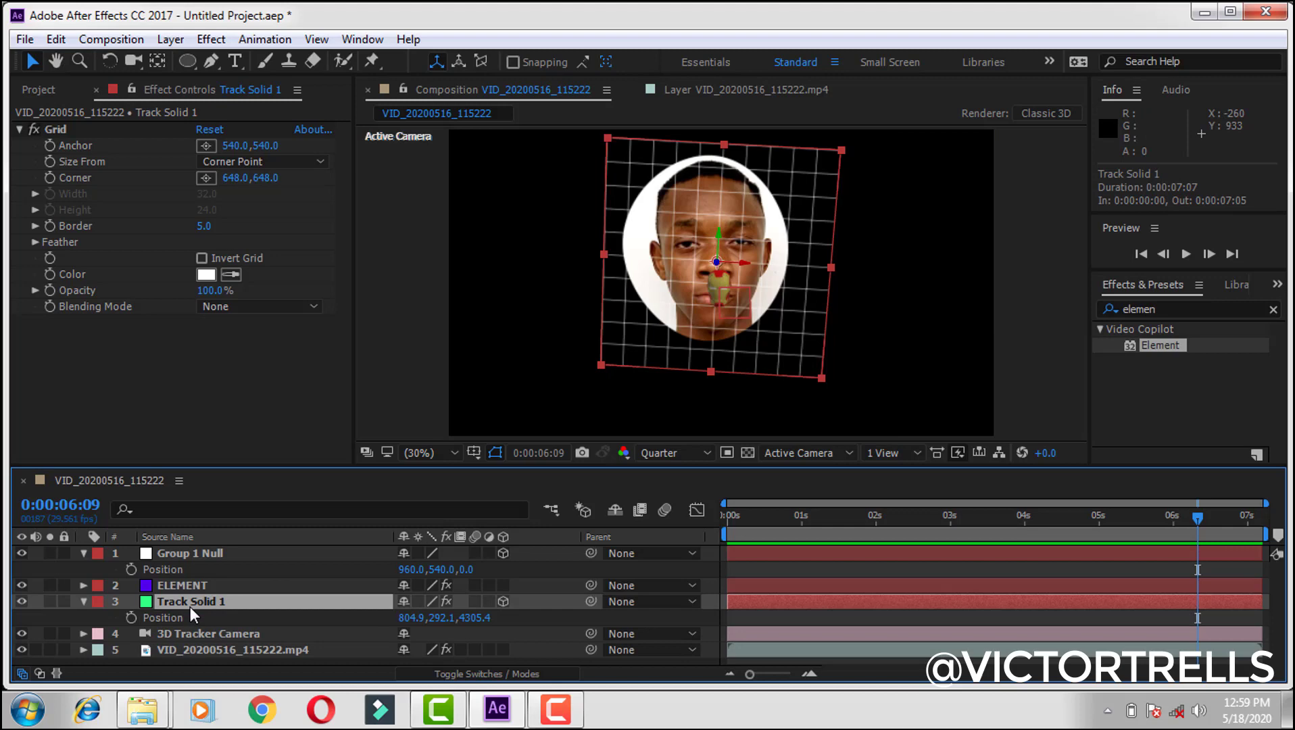
key(Return)
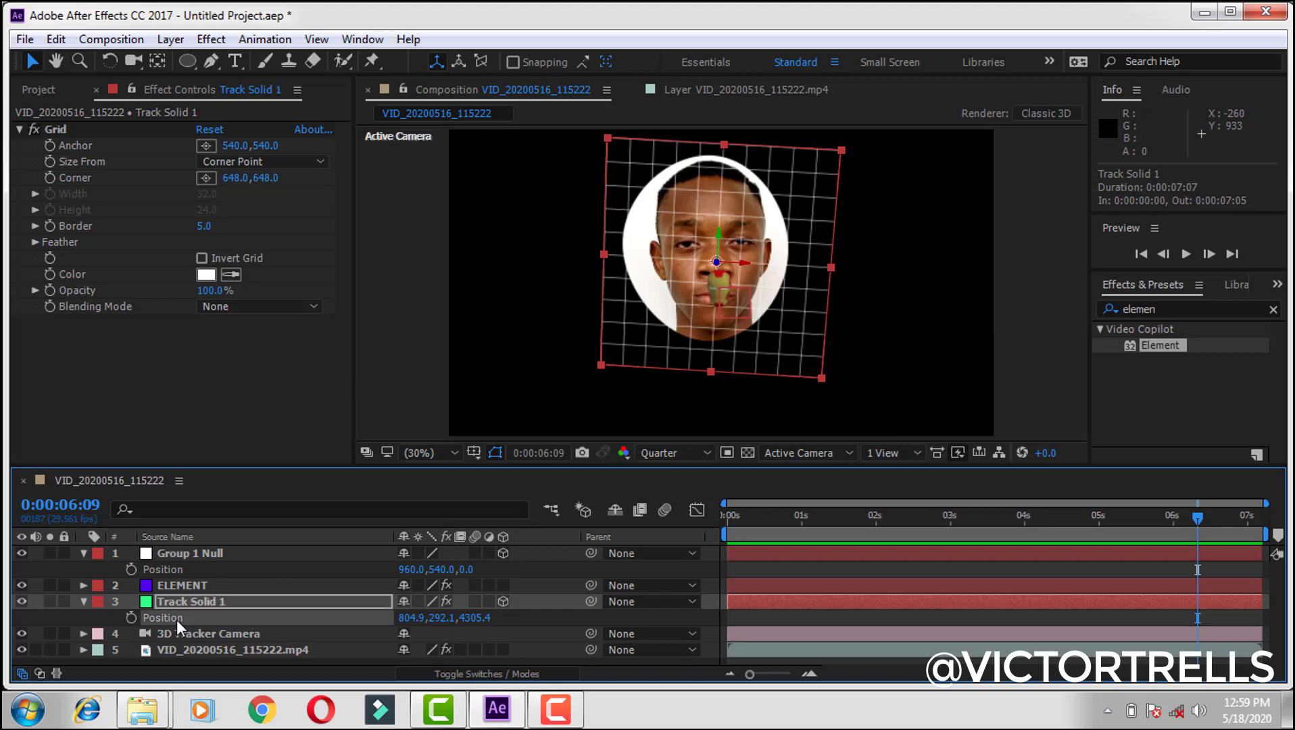
click(164, 568)
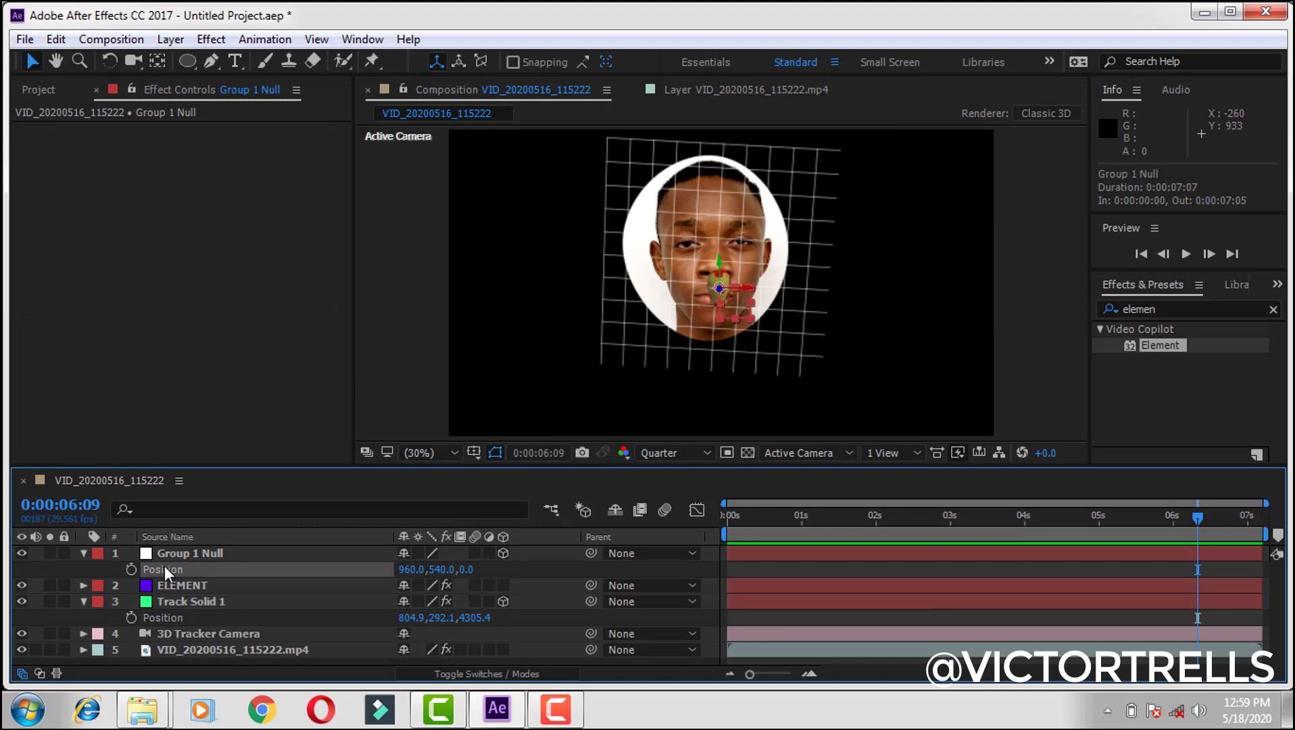
key(Return)
key(ctrl+v)
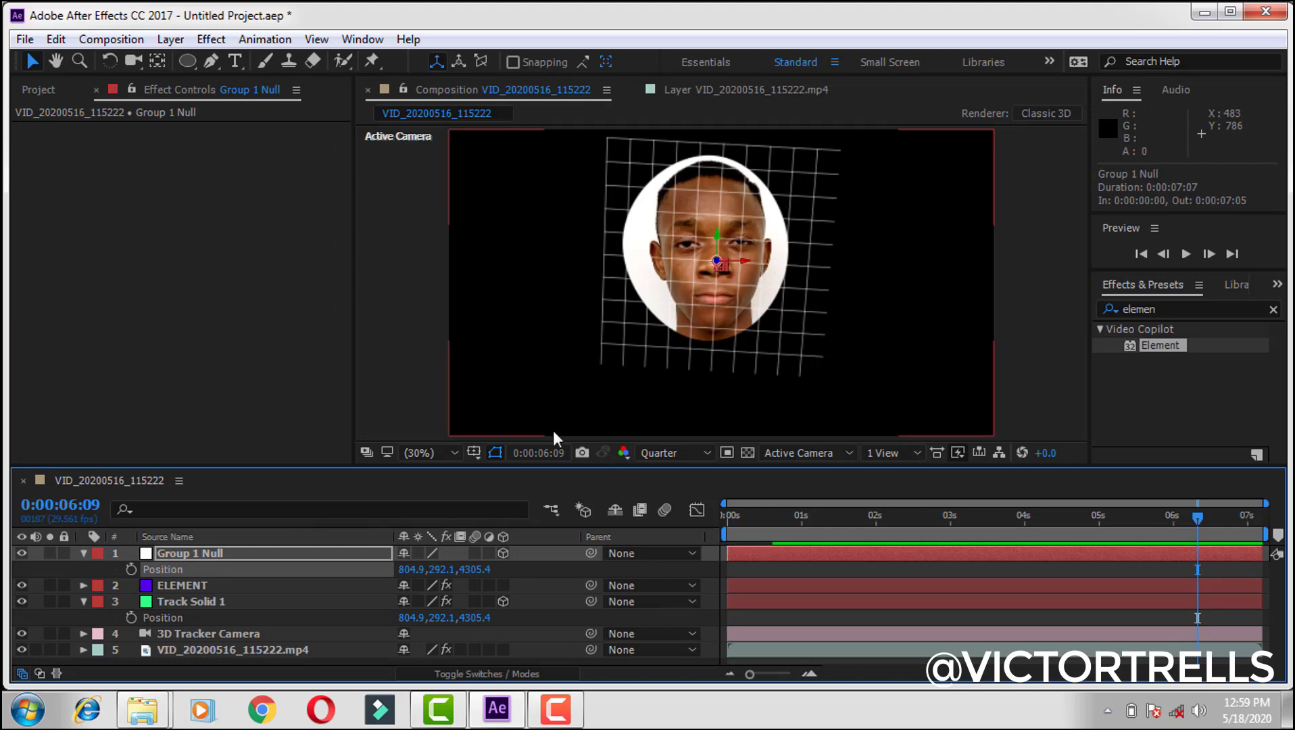
Scale Group 1 Null up uniformly to 2415% so the helmet covers the face
click(254, 552)
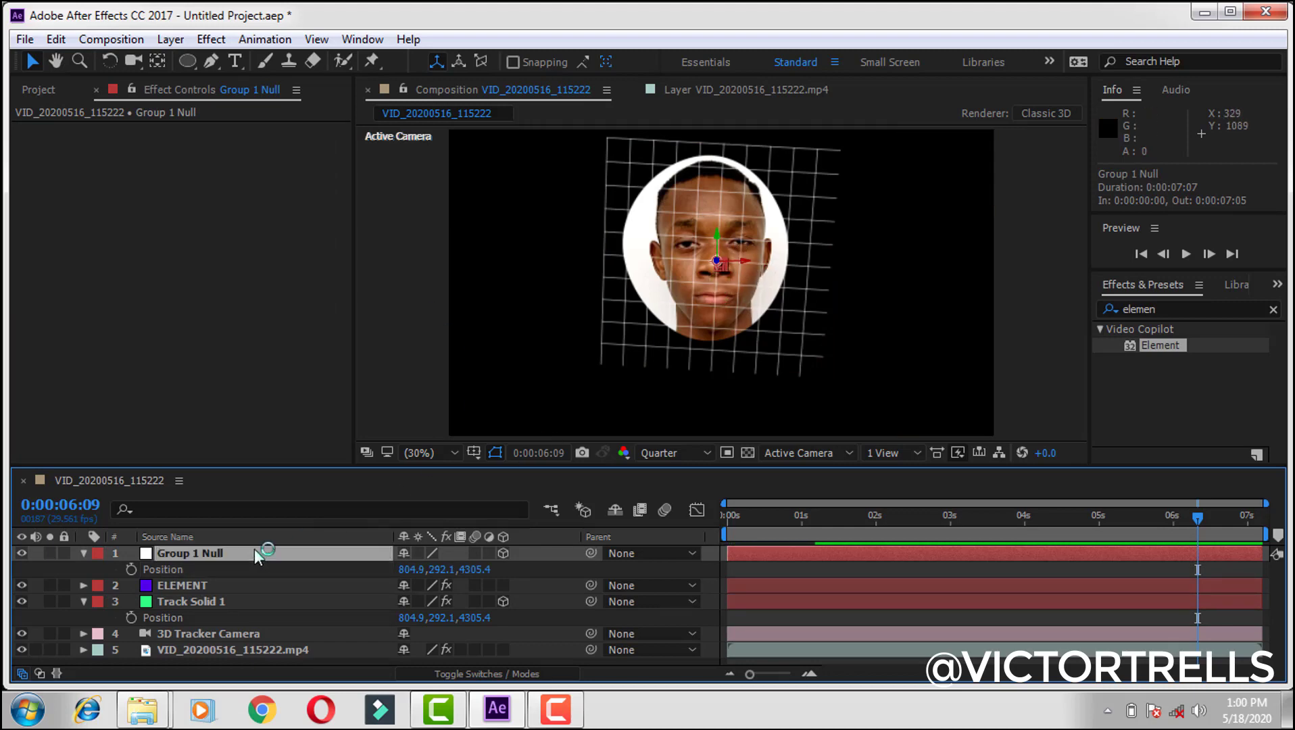
key(s)
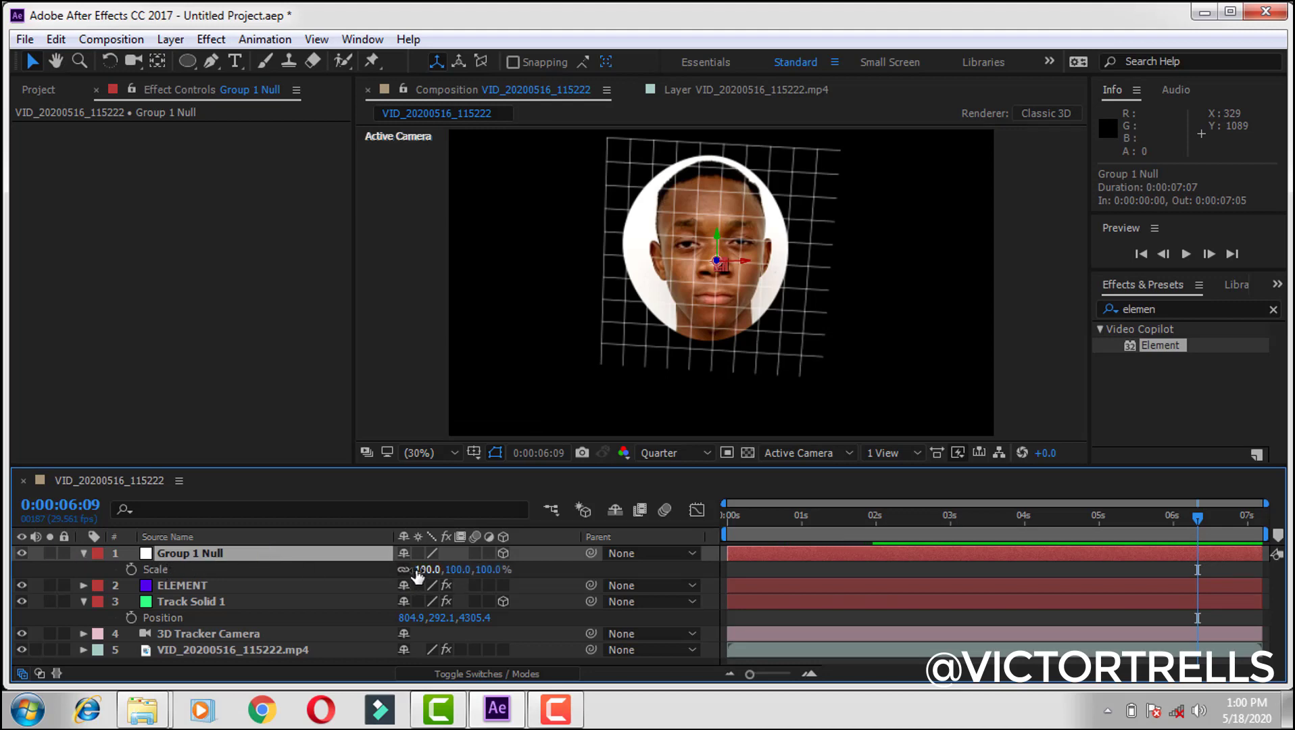
drag(424, 570, 826, 563)
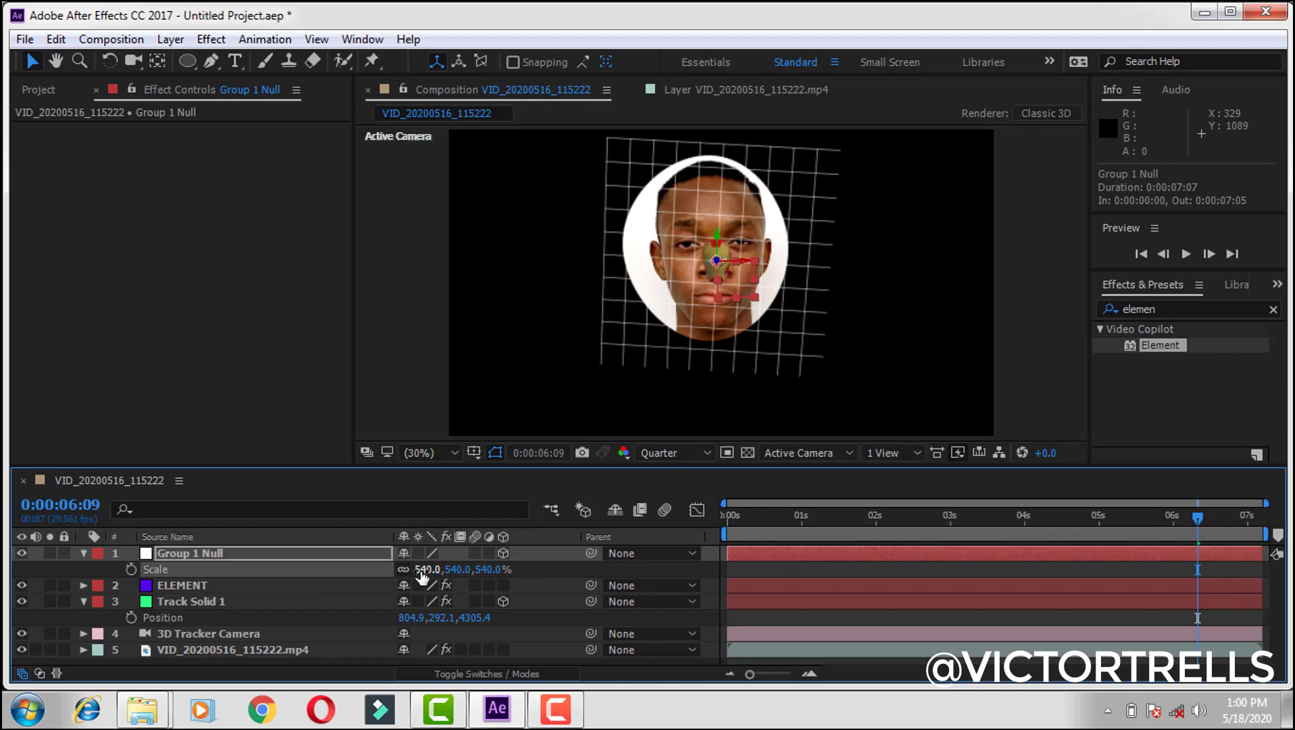
drag(421, 575, 509, 571)
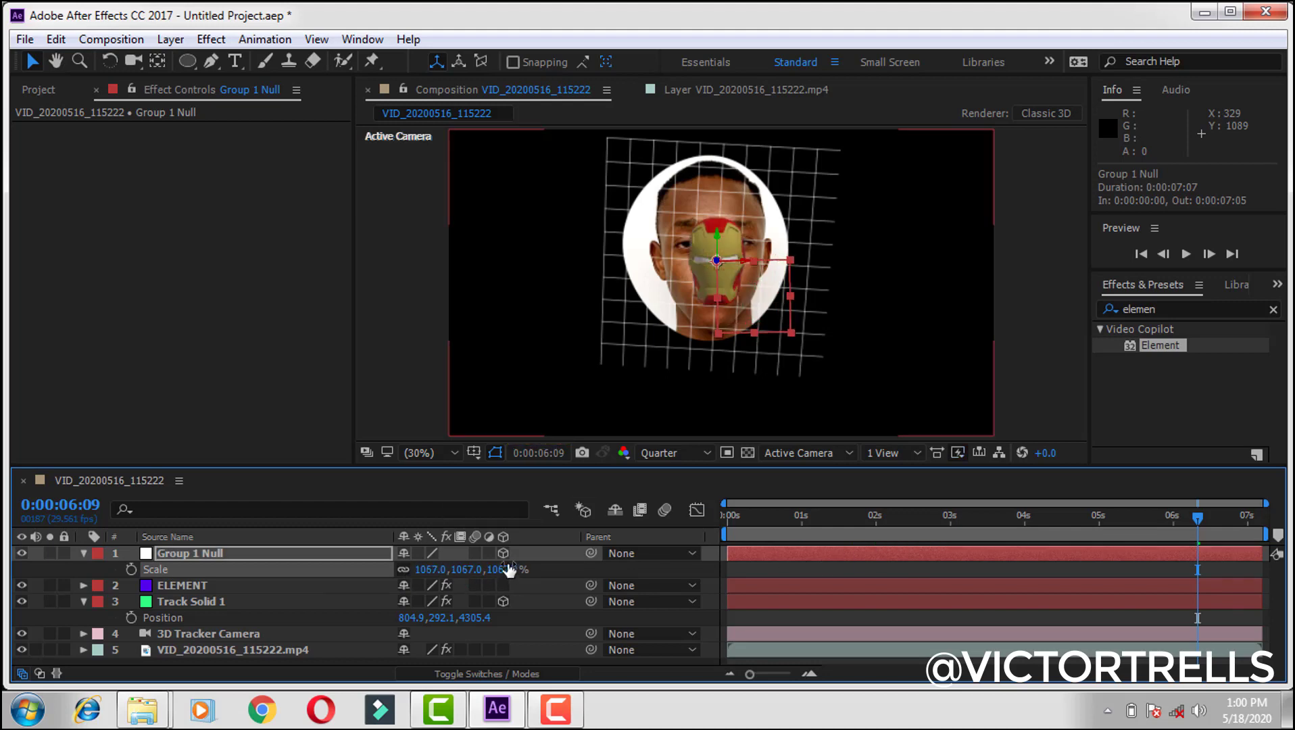
drag(422, 572, 631, 553)
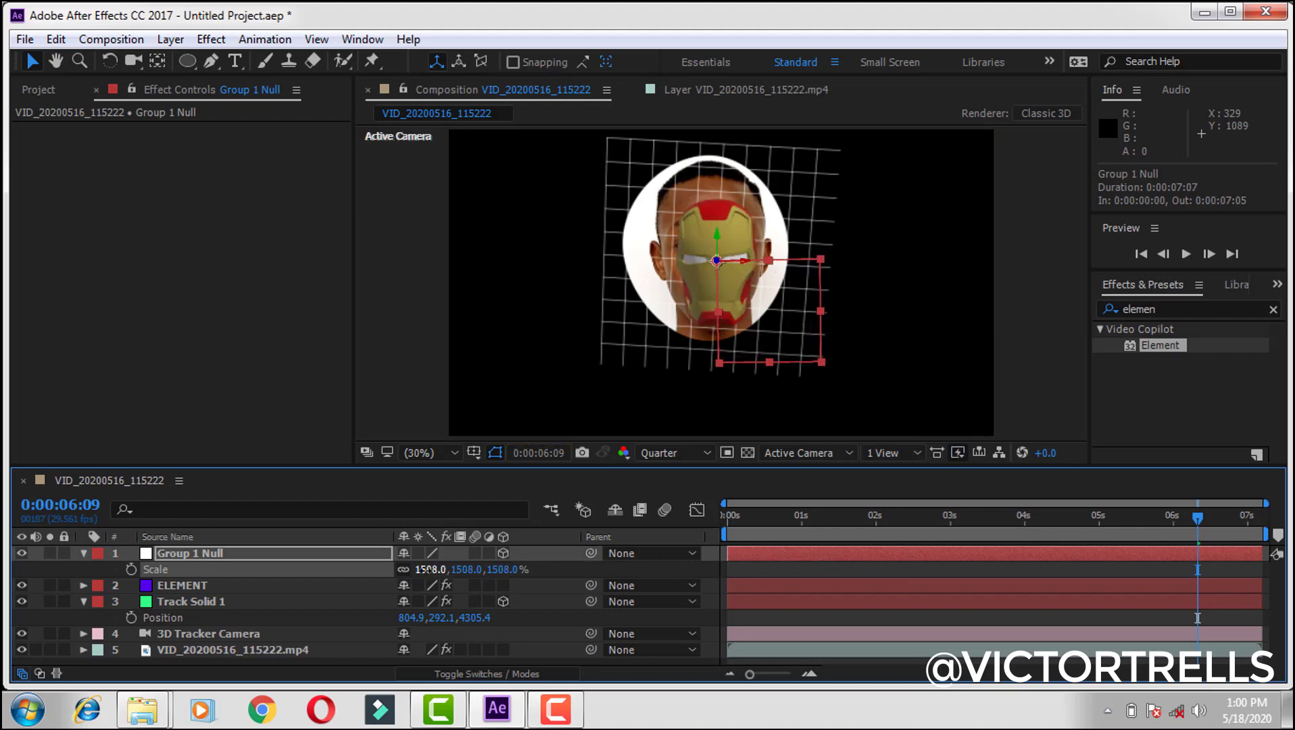
drag(424, 570, 581, 560)
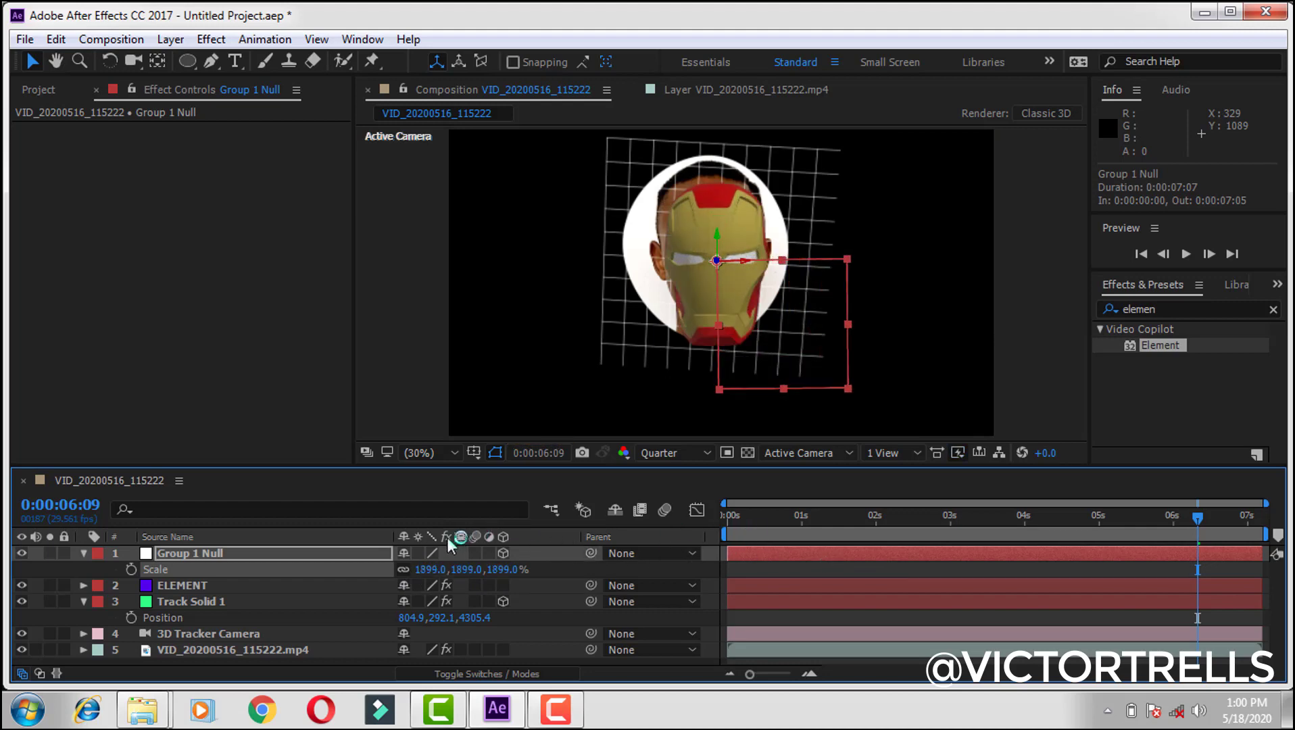
drag(426, 570, 726, 575)
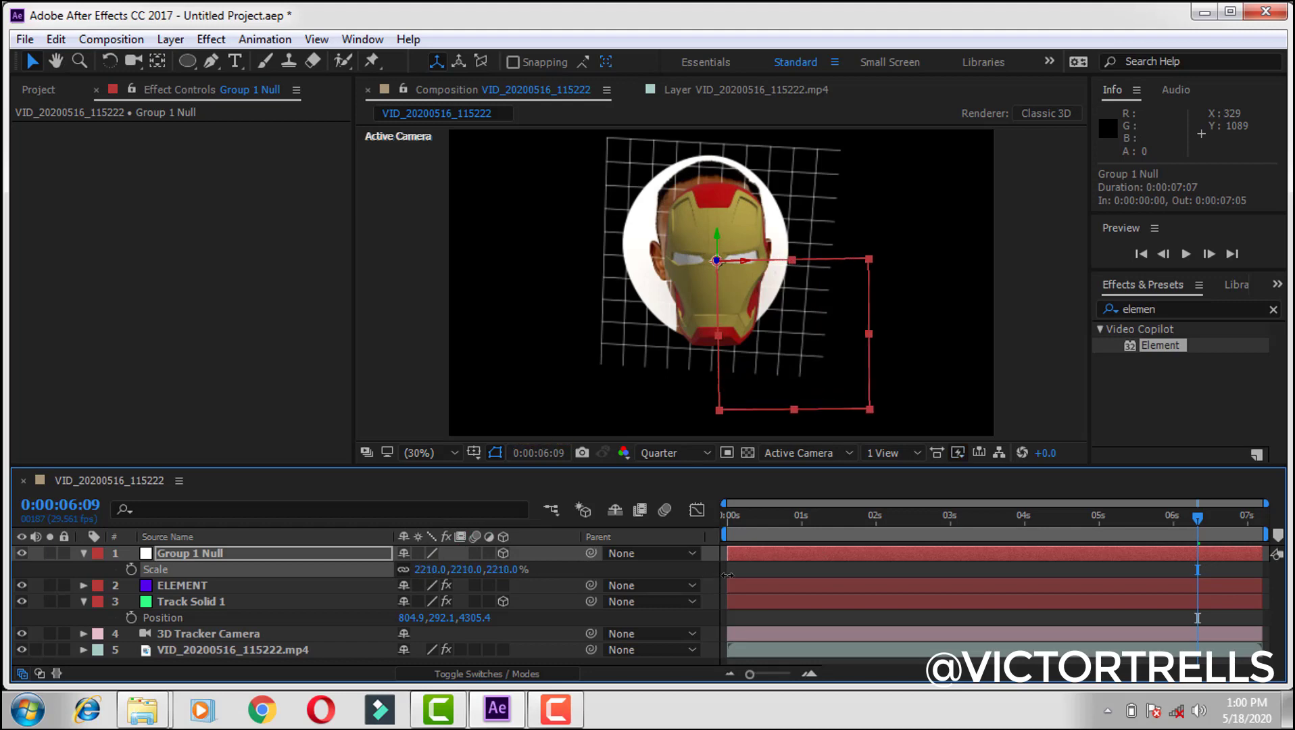
drag(428, 569, 598, 559)
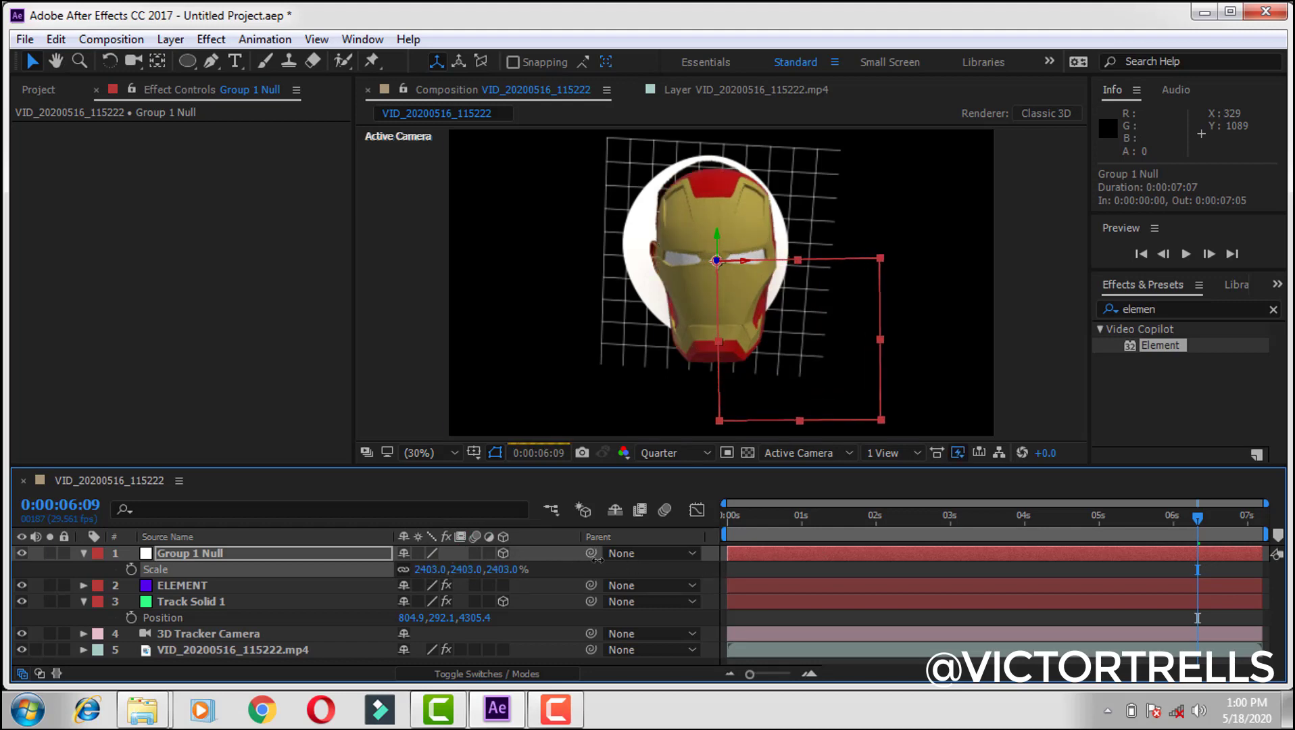
drag(427, 570, 439, 569)
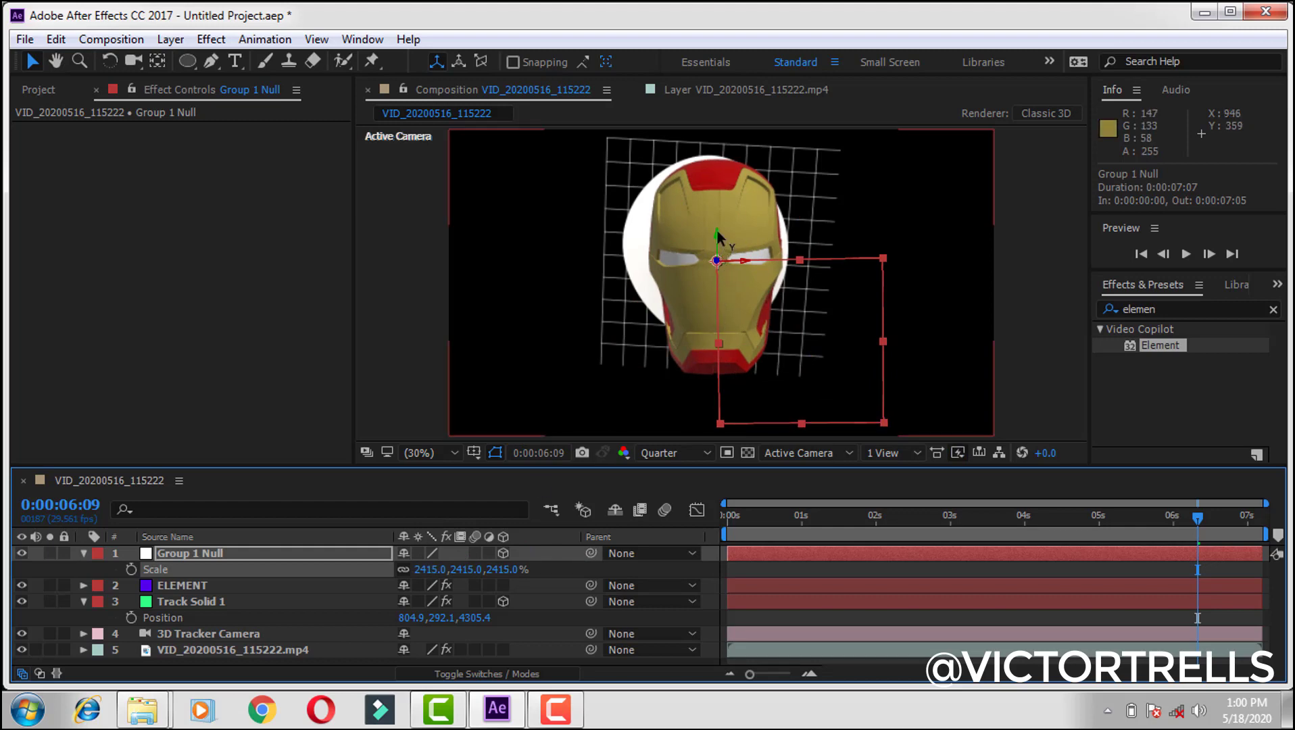
Move Group 1 Null up and slightly left to about 721.5, 105.4, 4305.4 to align the helmet with the head
drag(717, 235, 713, 204)
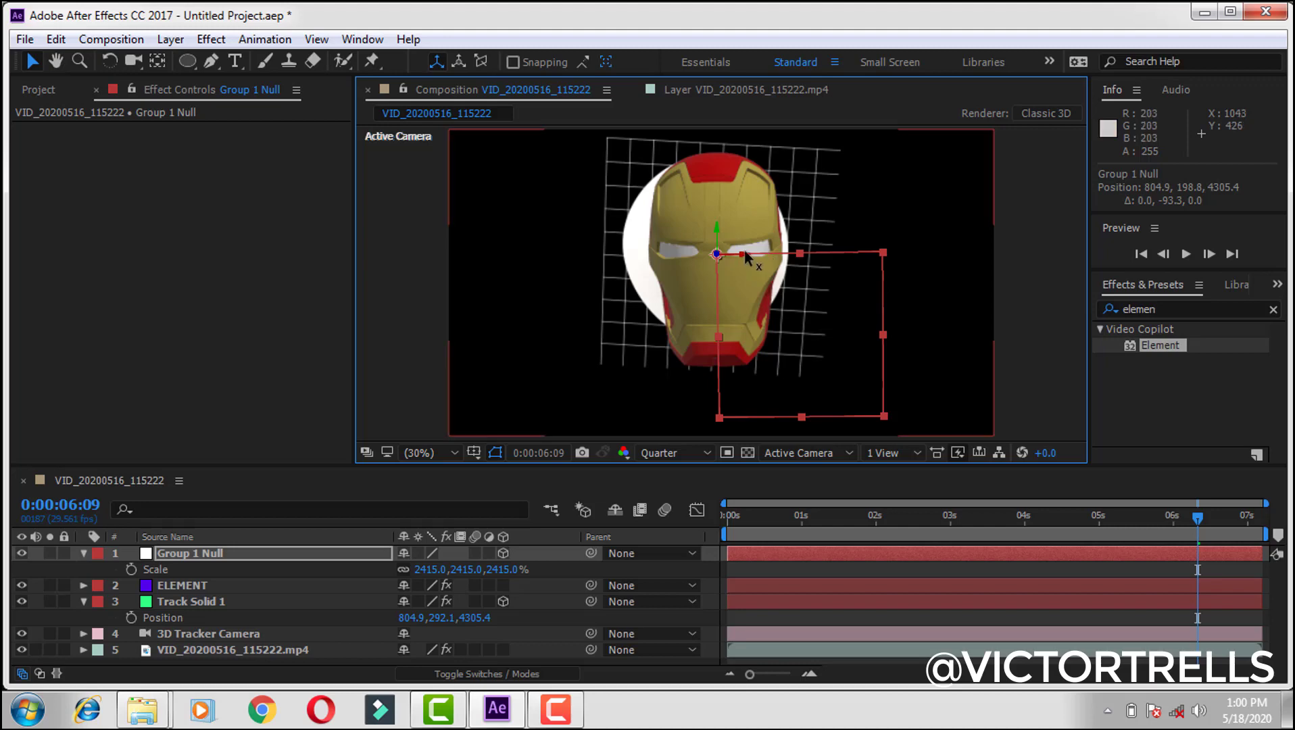
key(shift+Left)
drag(735, 255, 711, 218)
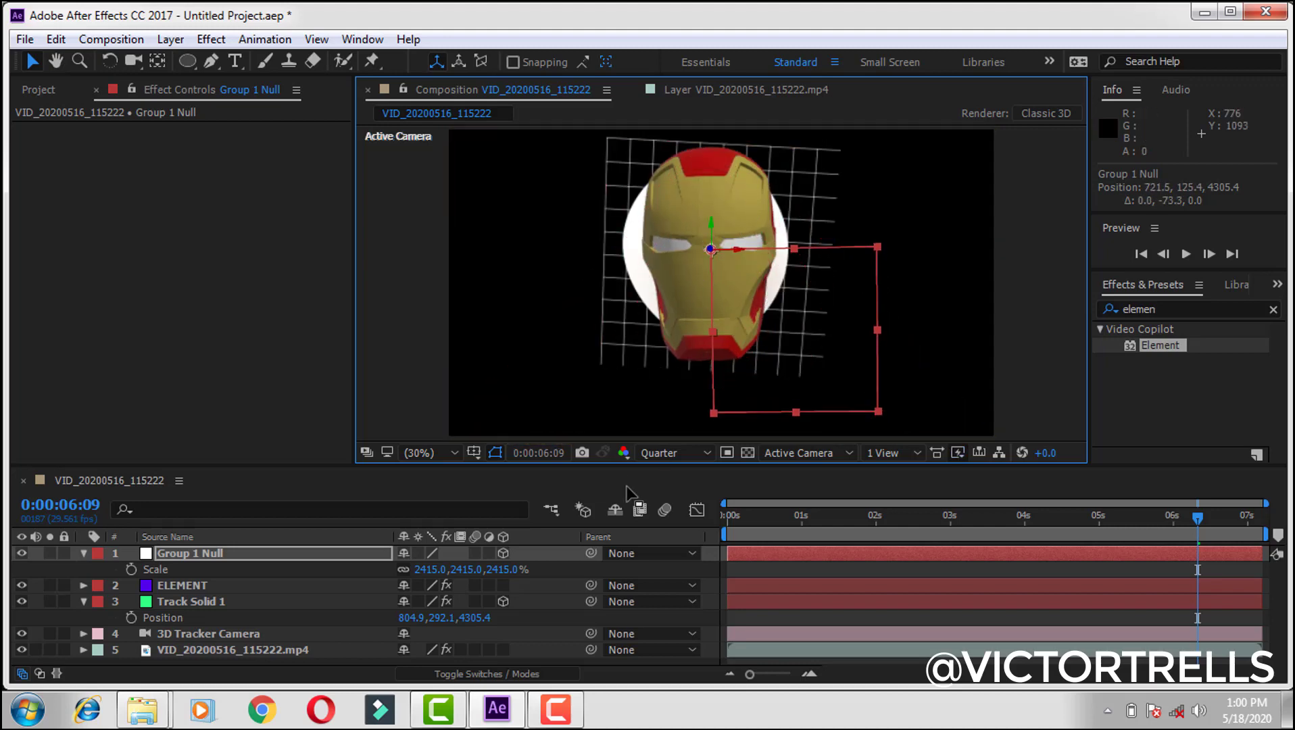
click(570, 710)
click(568, 703)
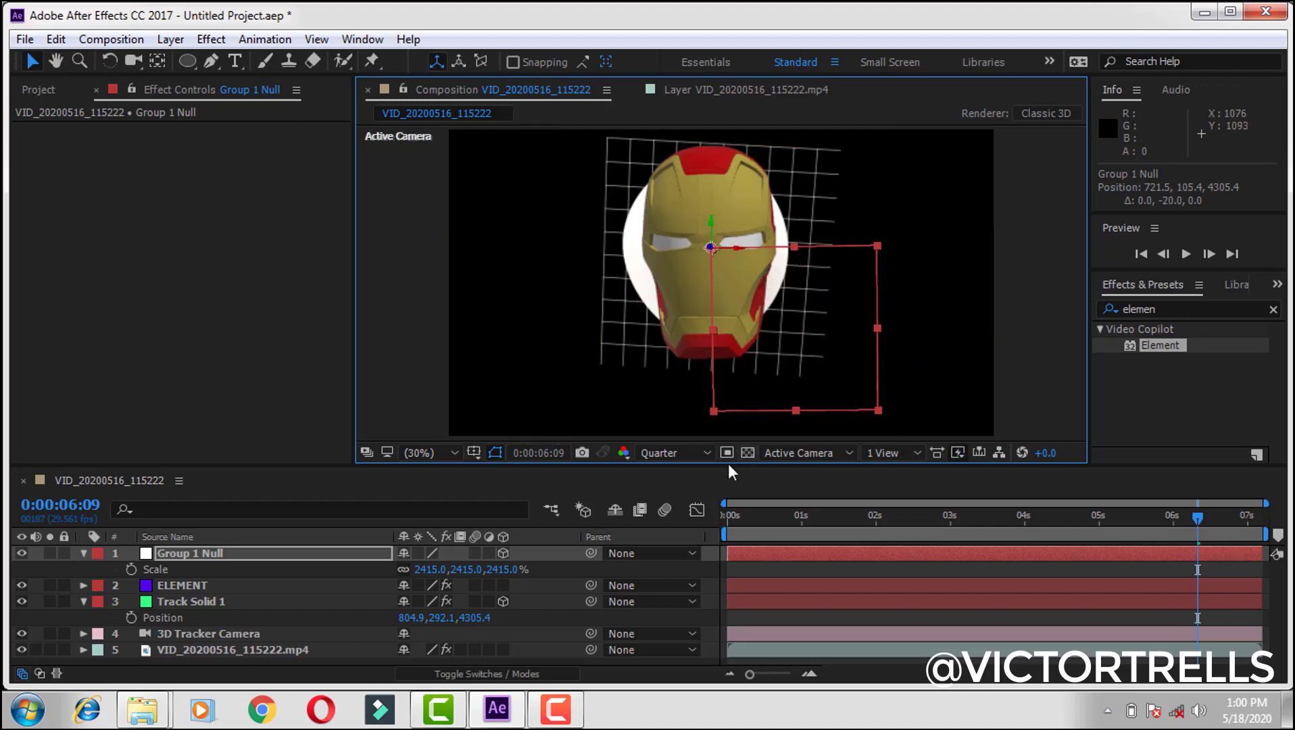
Play the composition from the start and scrub back to 0:00:03:07 to check how the helmet follows the turning head
click(735, 521)
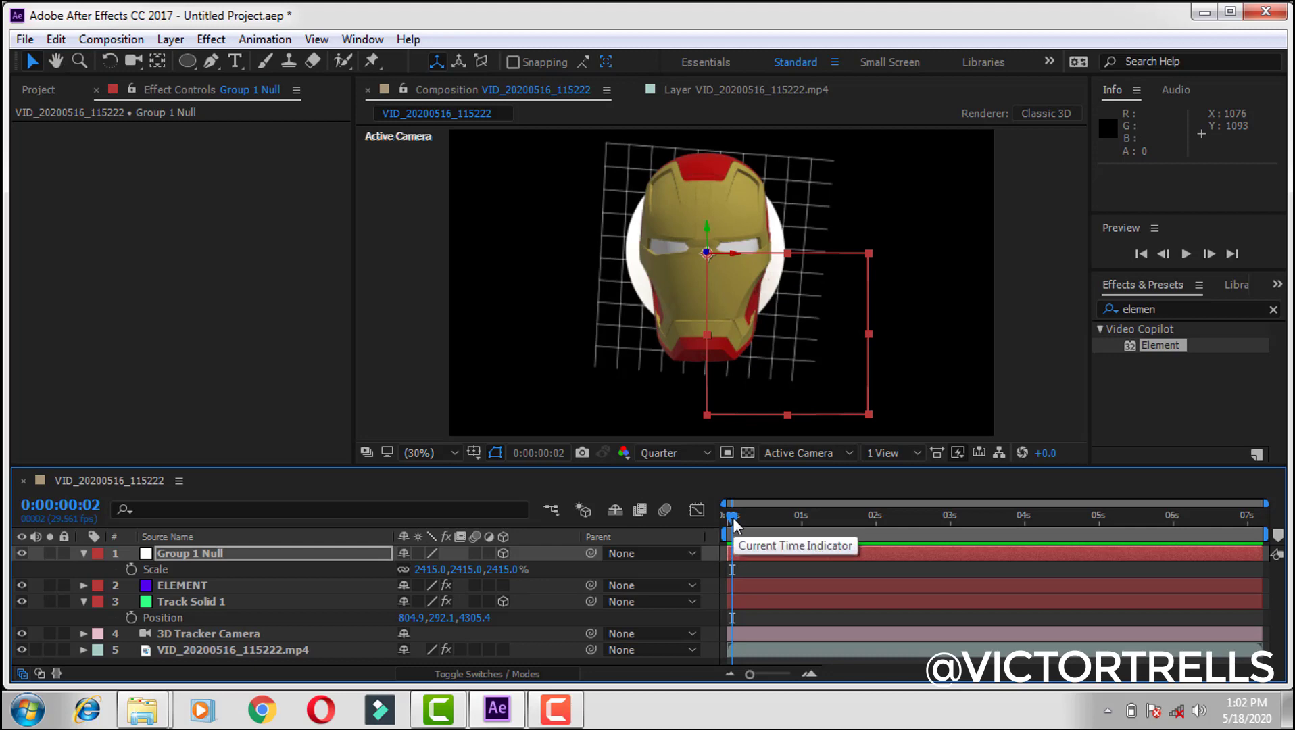
drag(733, 517, 729, 521)
key(space)
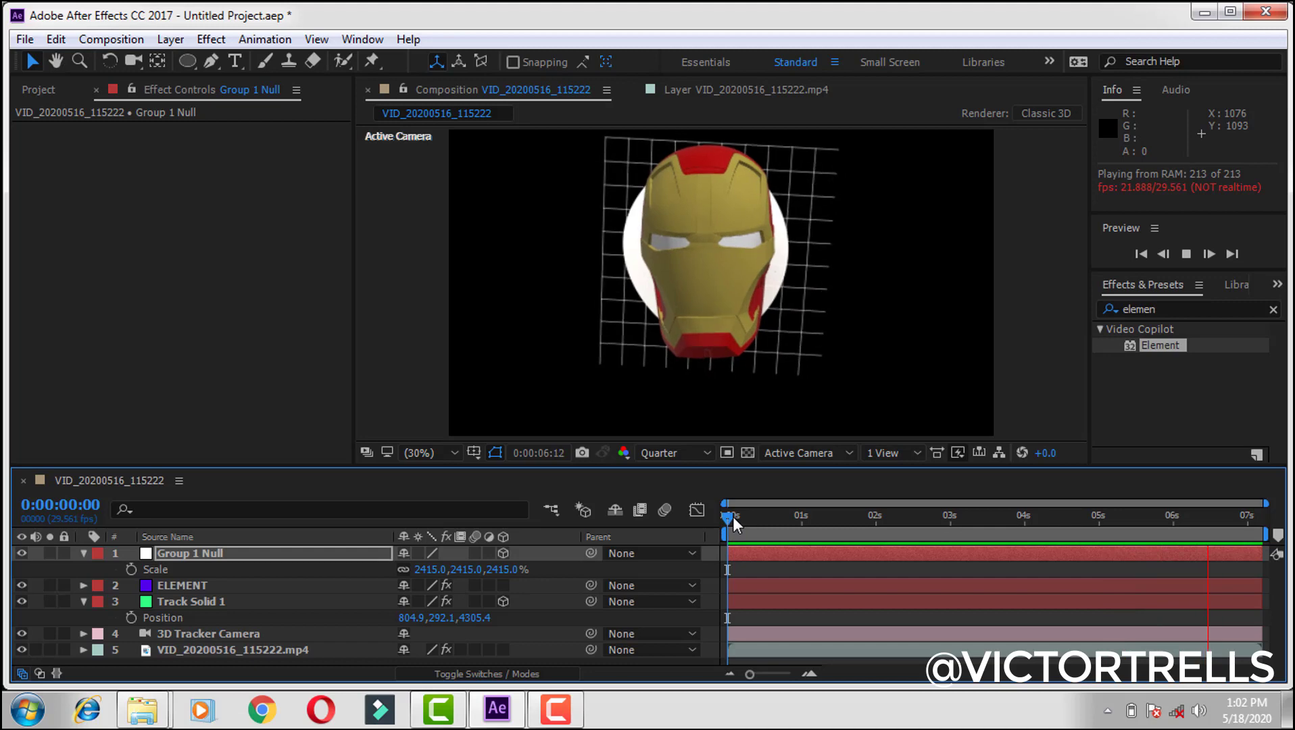
drag(1013, 520, 1116, 518)
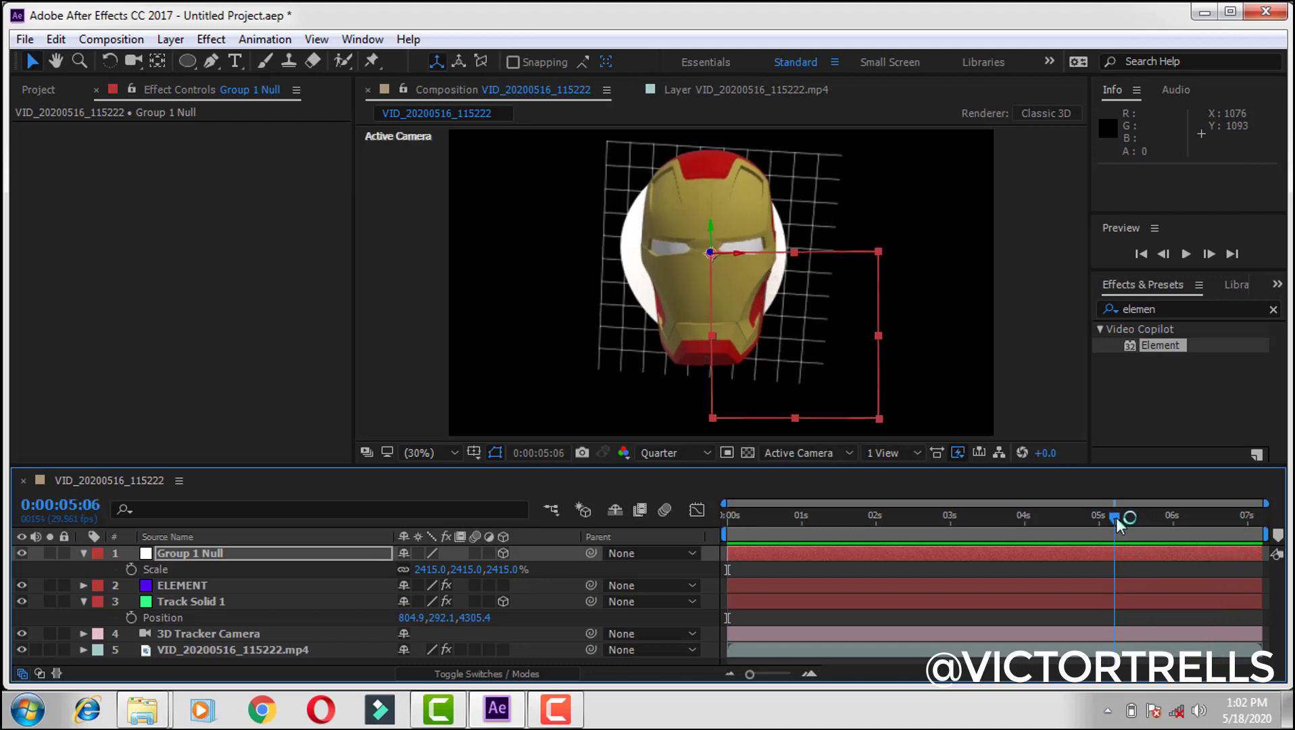
click(1017, 526)
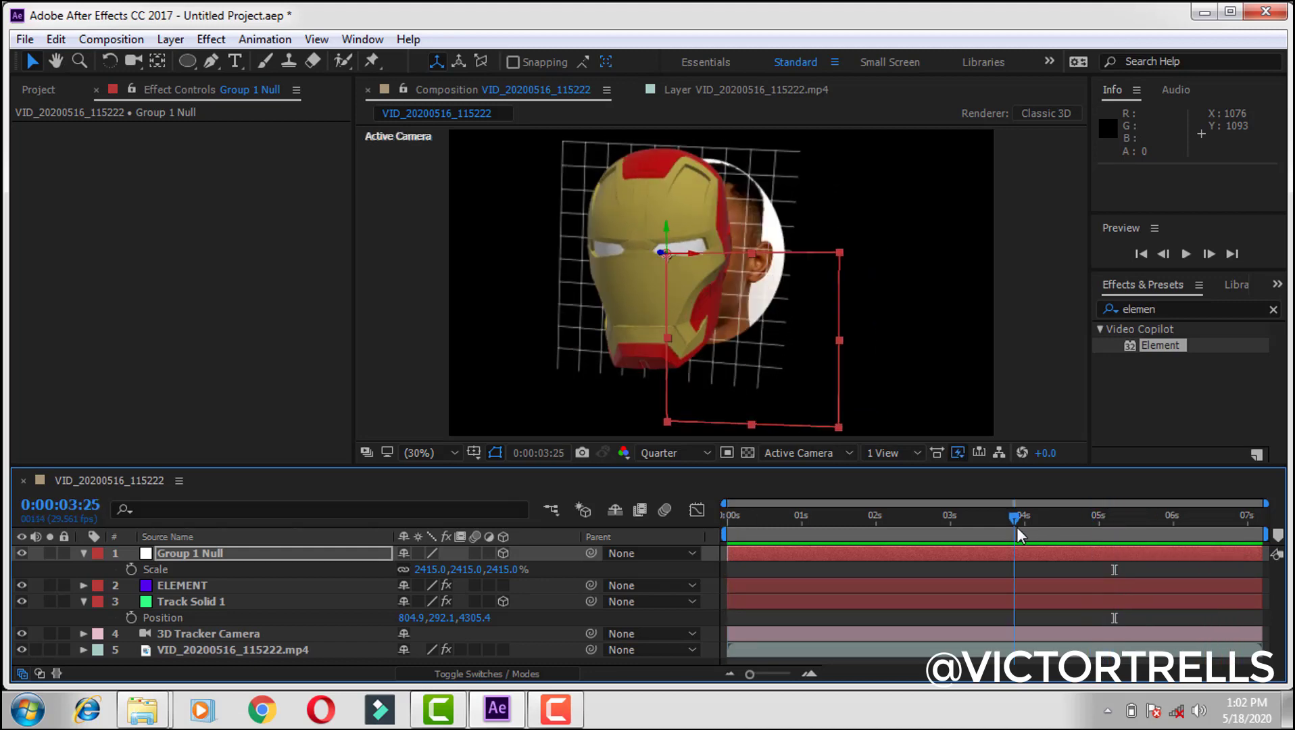
click(972, 526)
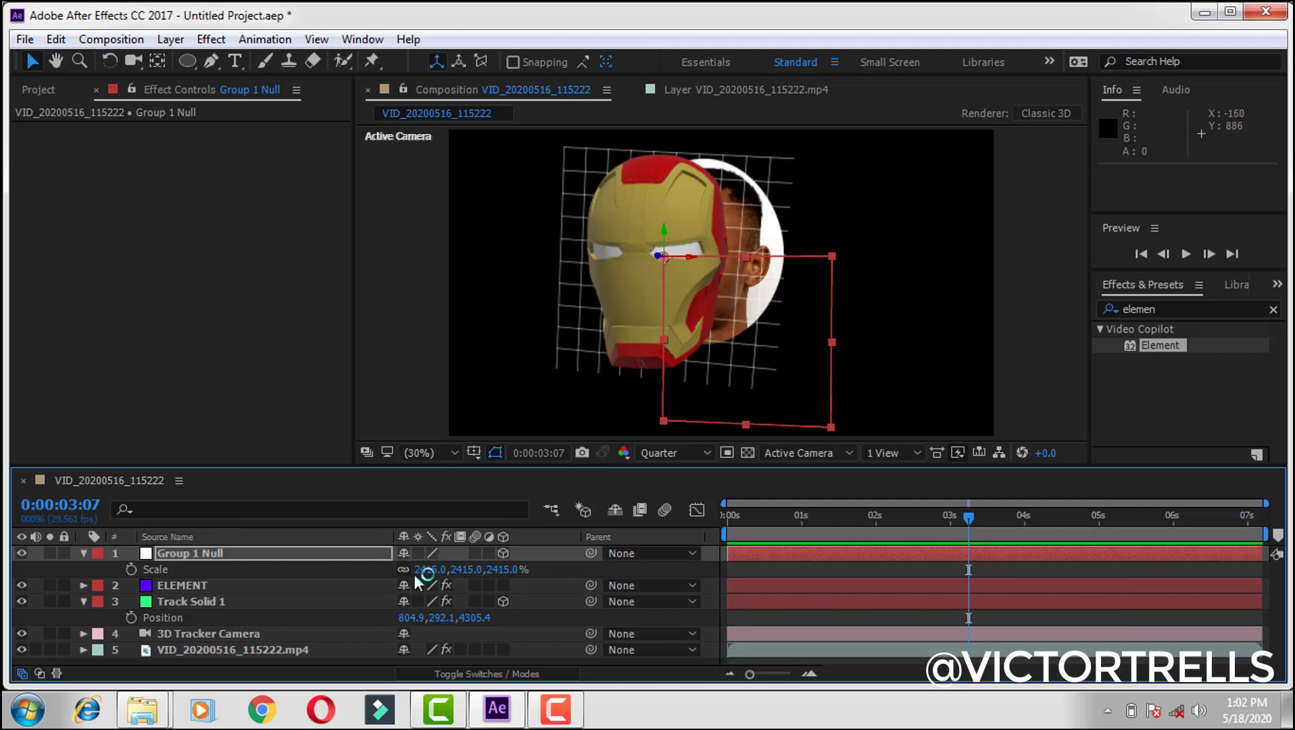
Scale Group 1 Null to 2808% and reposition it to about 1010.5, 105.4, 4729.3 so the helmet covers the turned head
drag(476, 570, 651, 571)
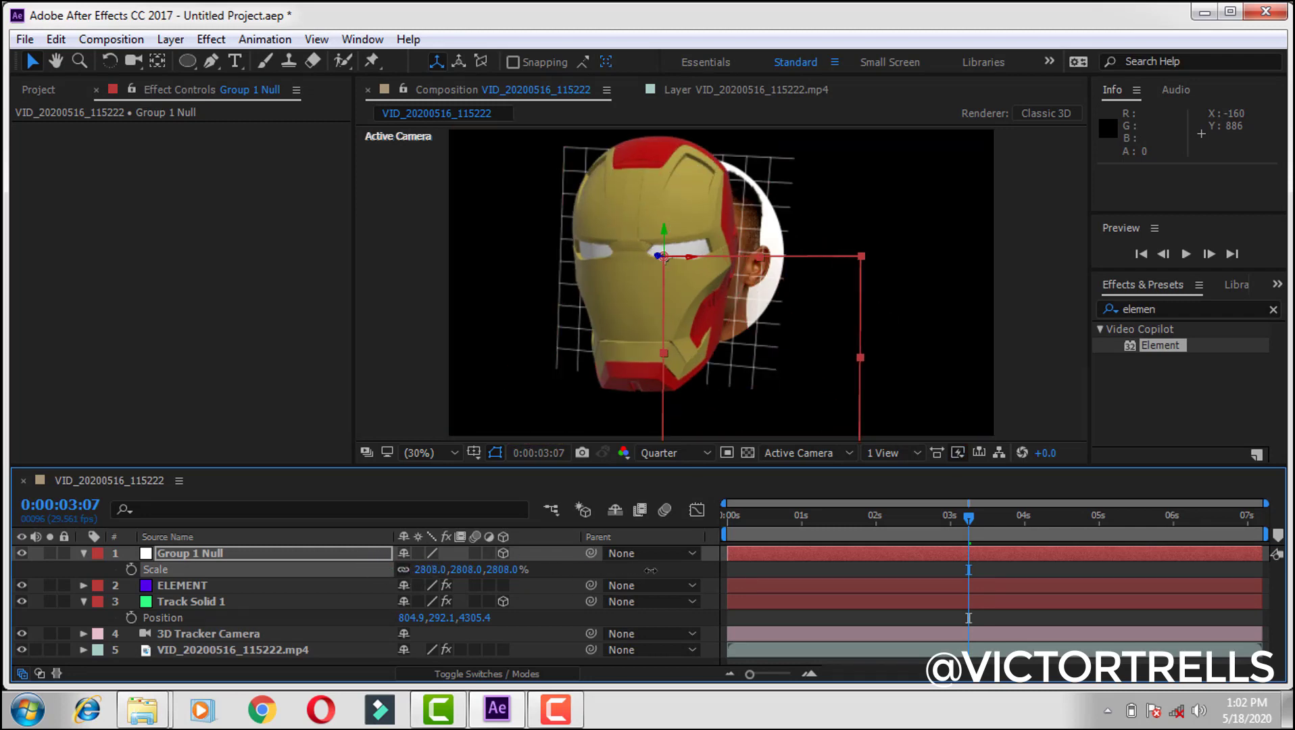
drag(662, 257, 533, 290)
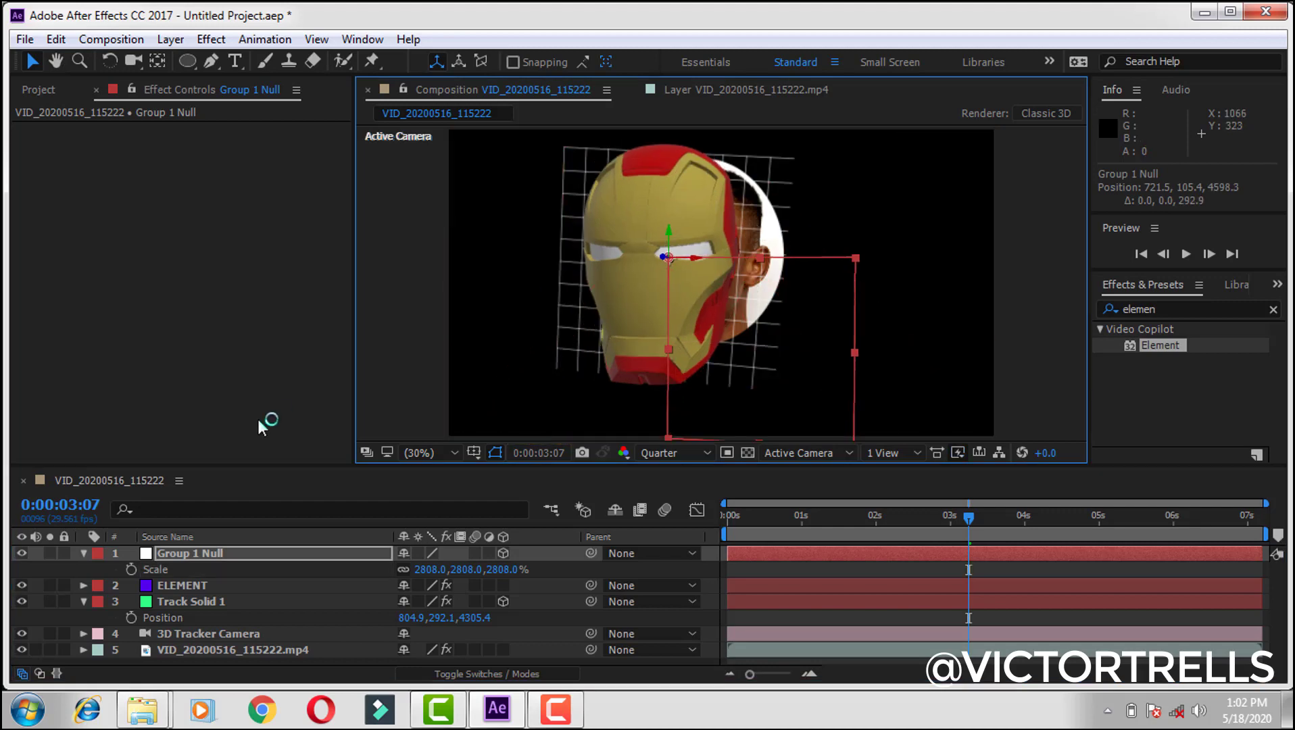
key(p)
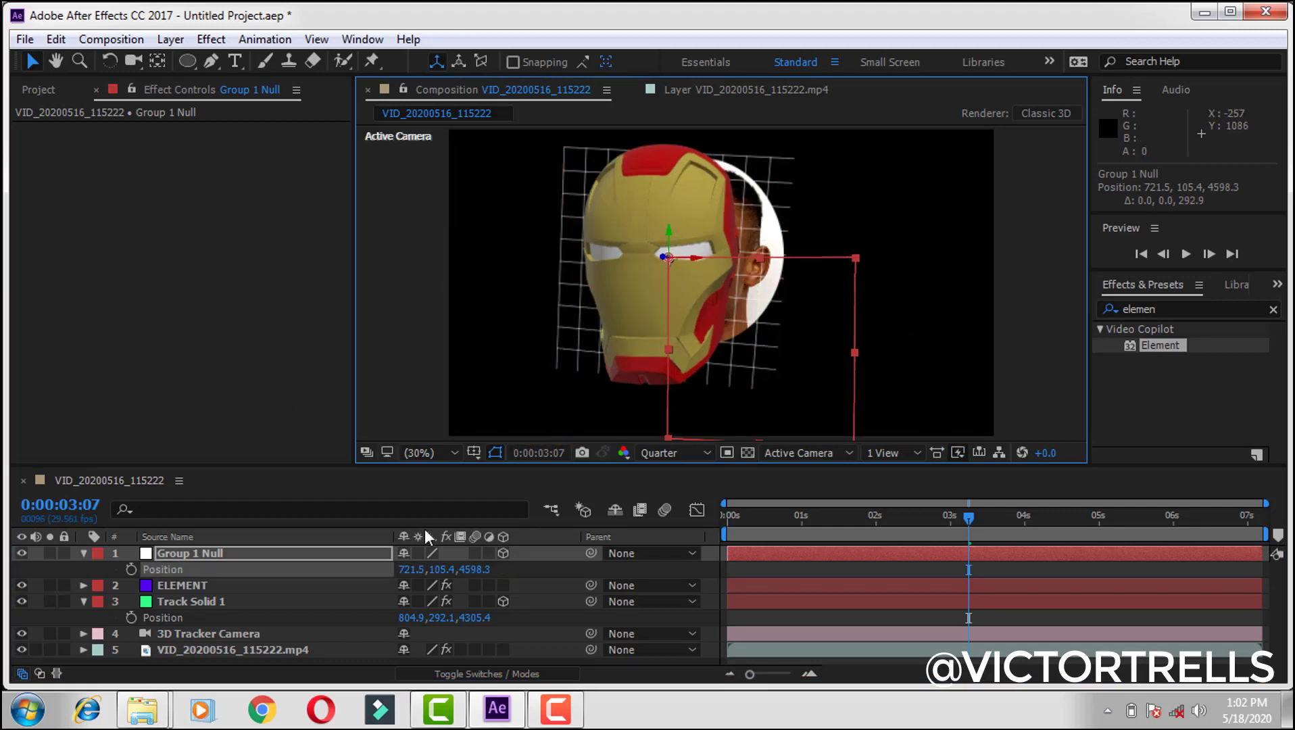
drag(436, 573, 634, 554)
key(ctrl+z)
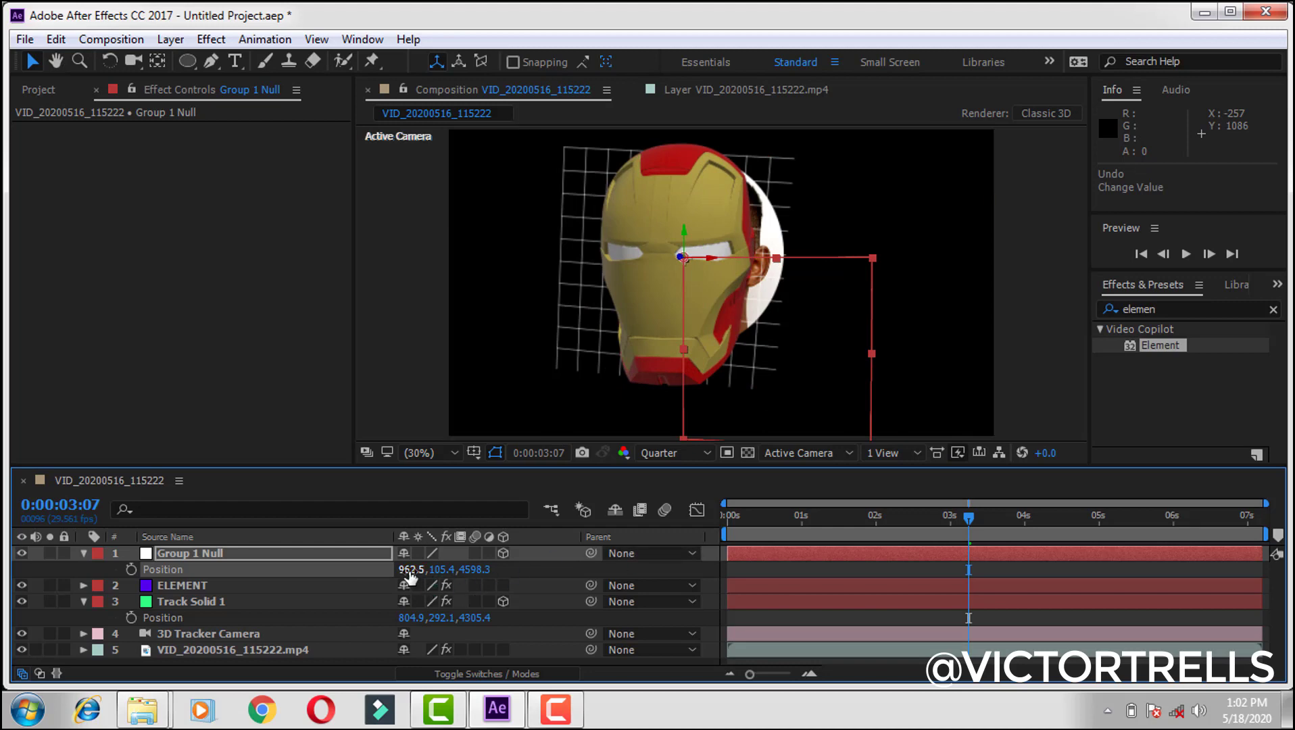
drag(439, 569, 472, 569)
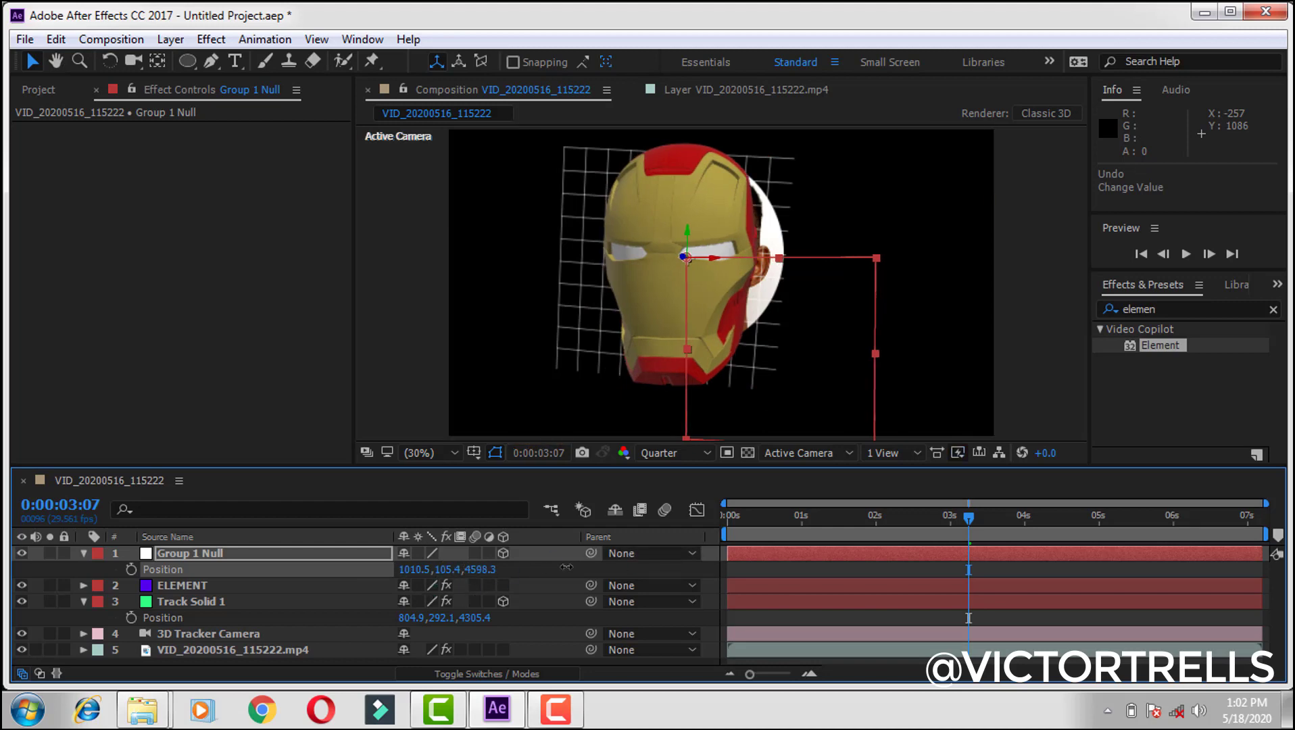
drag(566, 567, 589, 567)
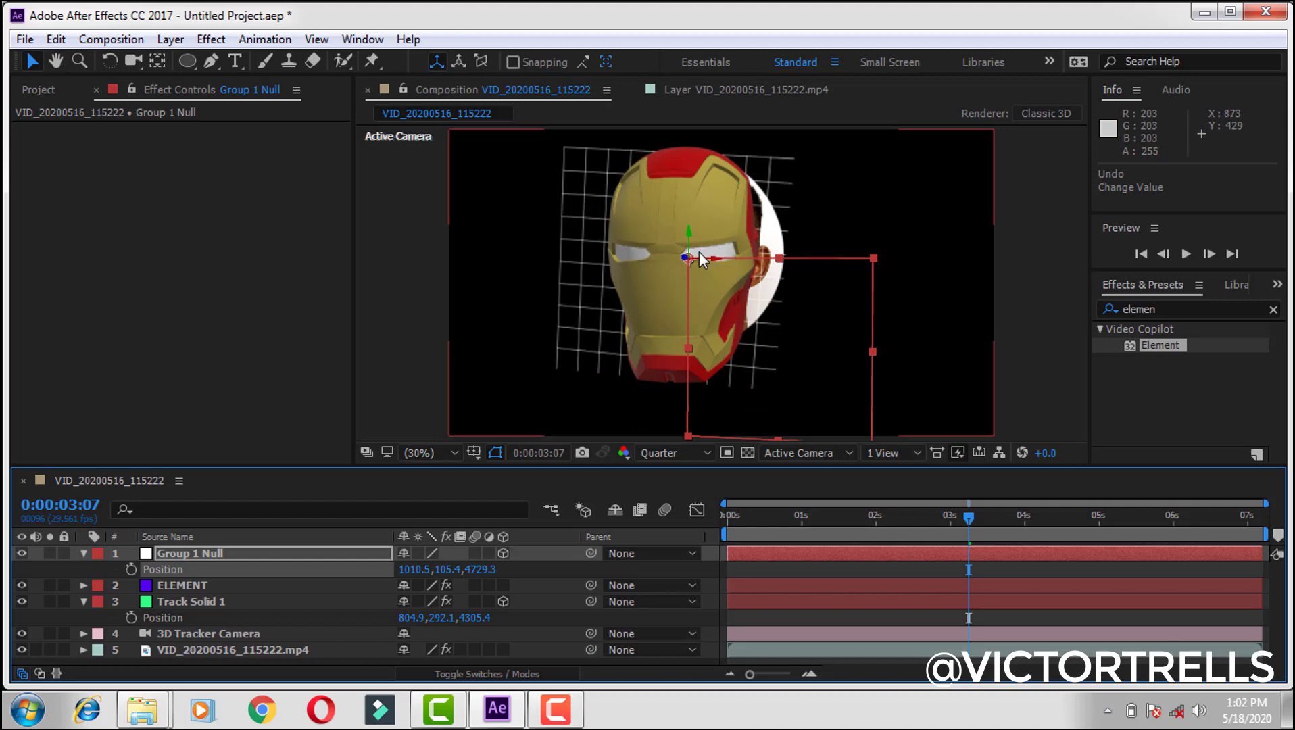
Push Group 1 Null back to a Z position of about 4793.9 and scale it uniformly to 2961%
drag(685, 255, 703, 251)
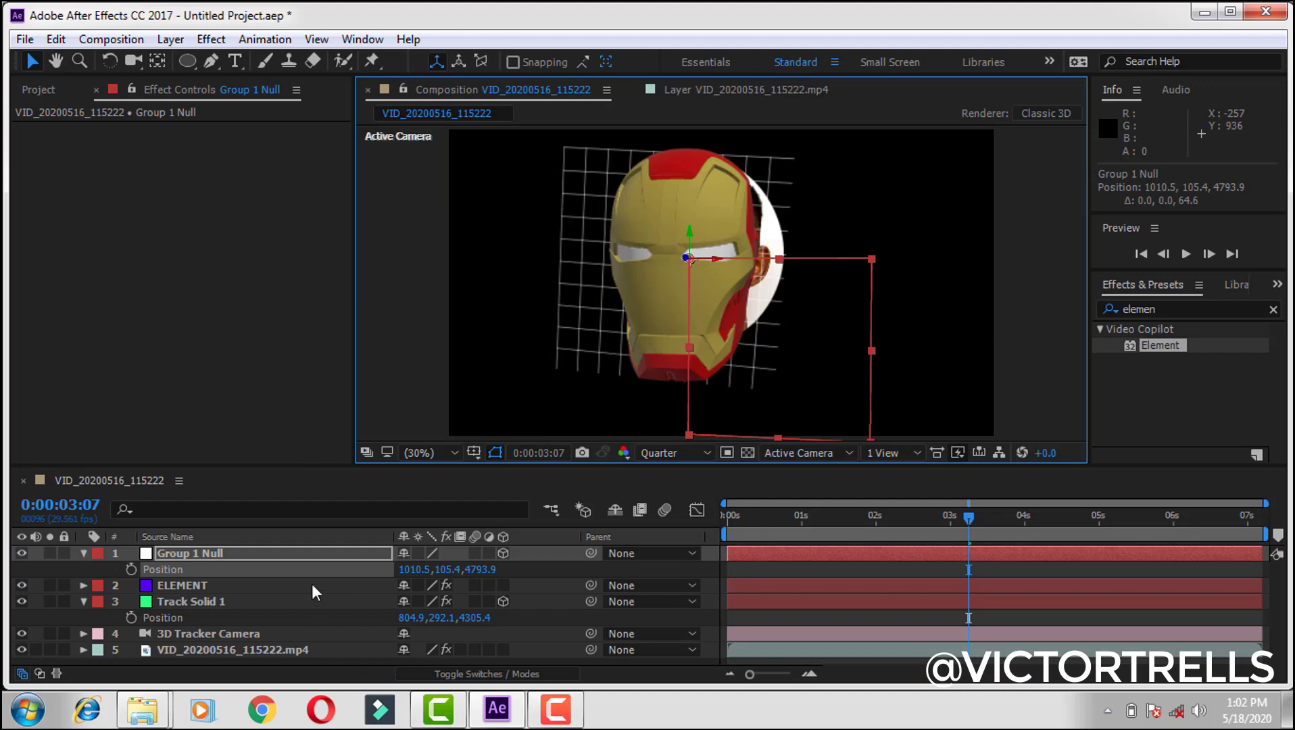
click(321, 553)
key(s)
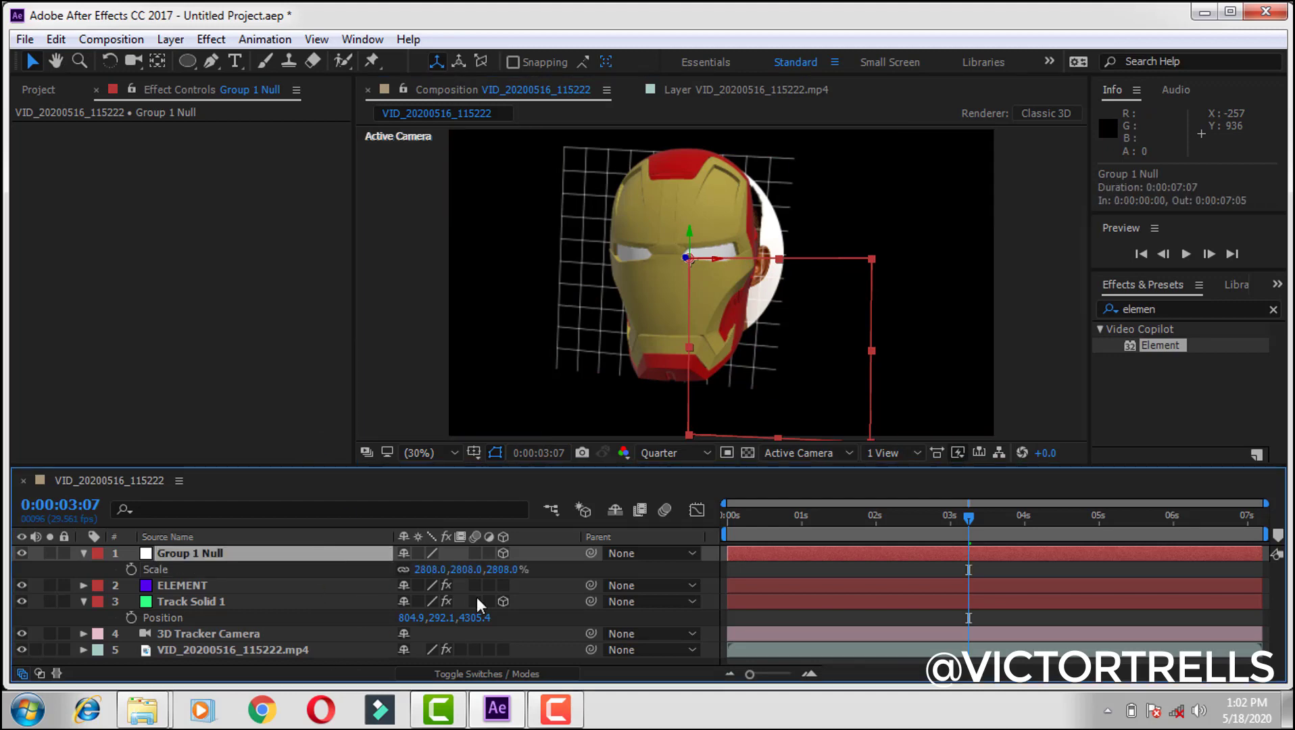
drag(421, 574, 517, 575)
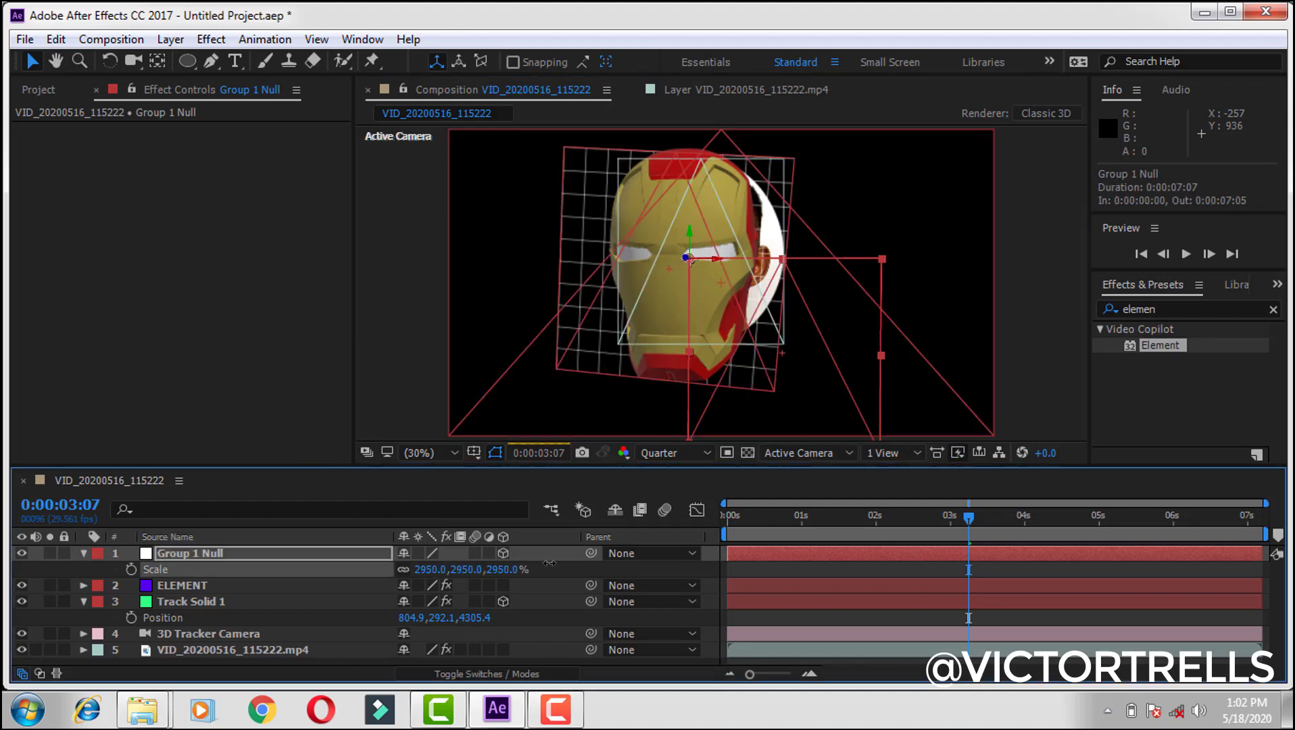
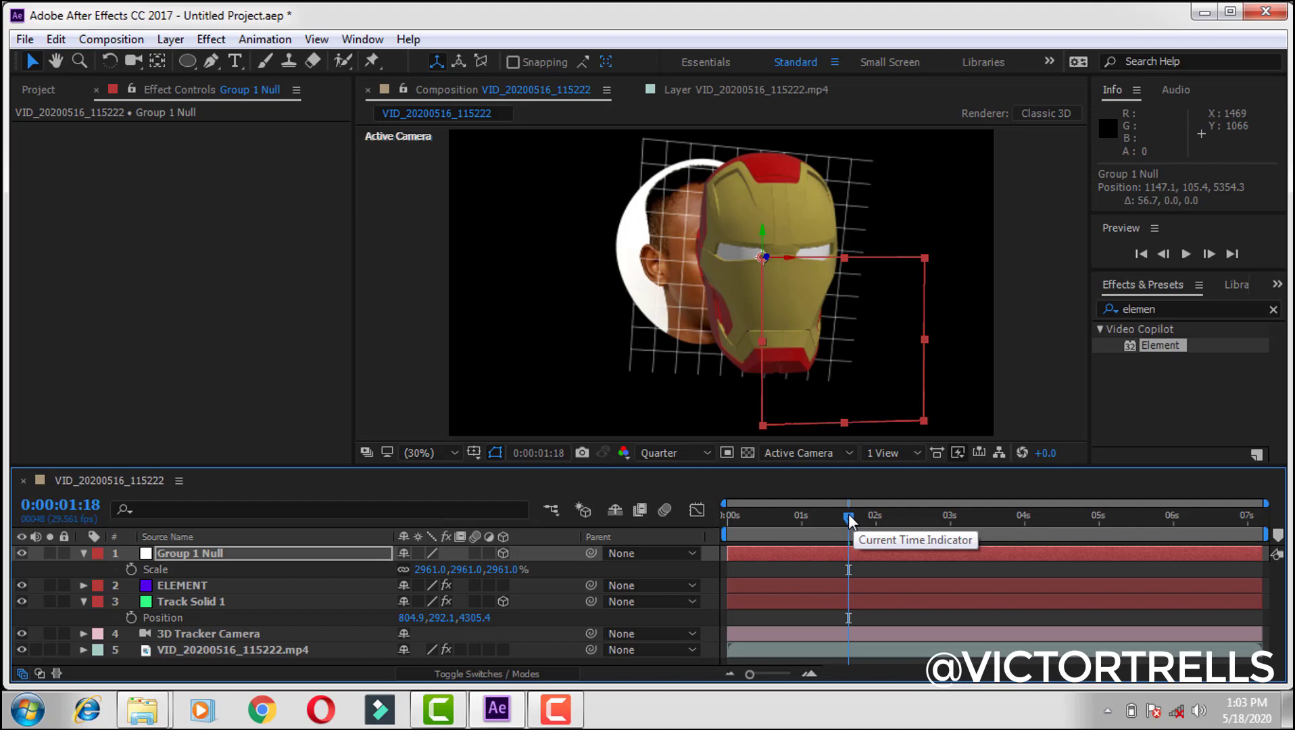
Scrub the composition back to 0:00:00:20 and forward to 0:00:06:05, comparing helmet and face by hiding and reshowing the ELEMENT layer
drag(848, 514, 777, 523)
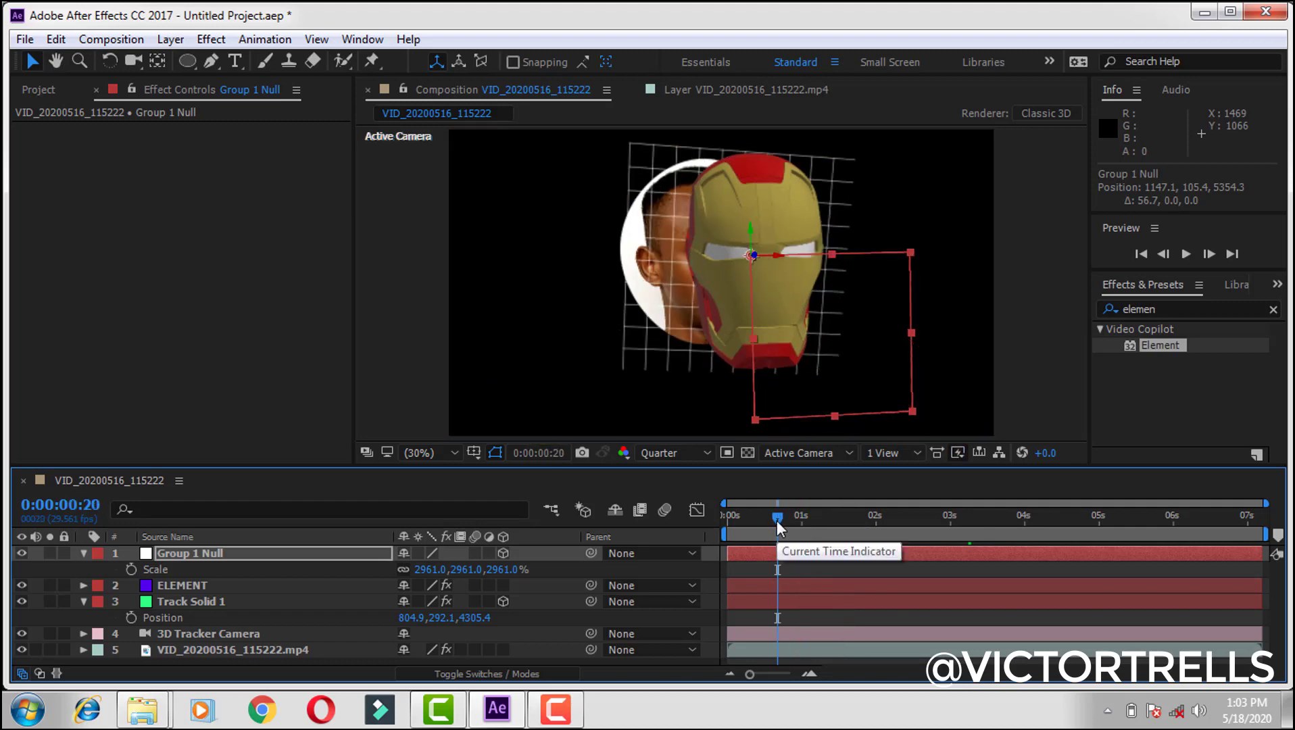
drag(777, 520, 1083, 513)
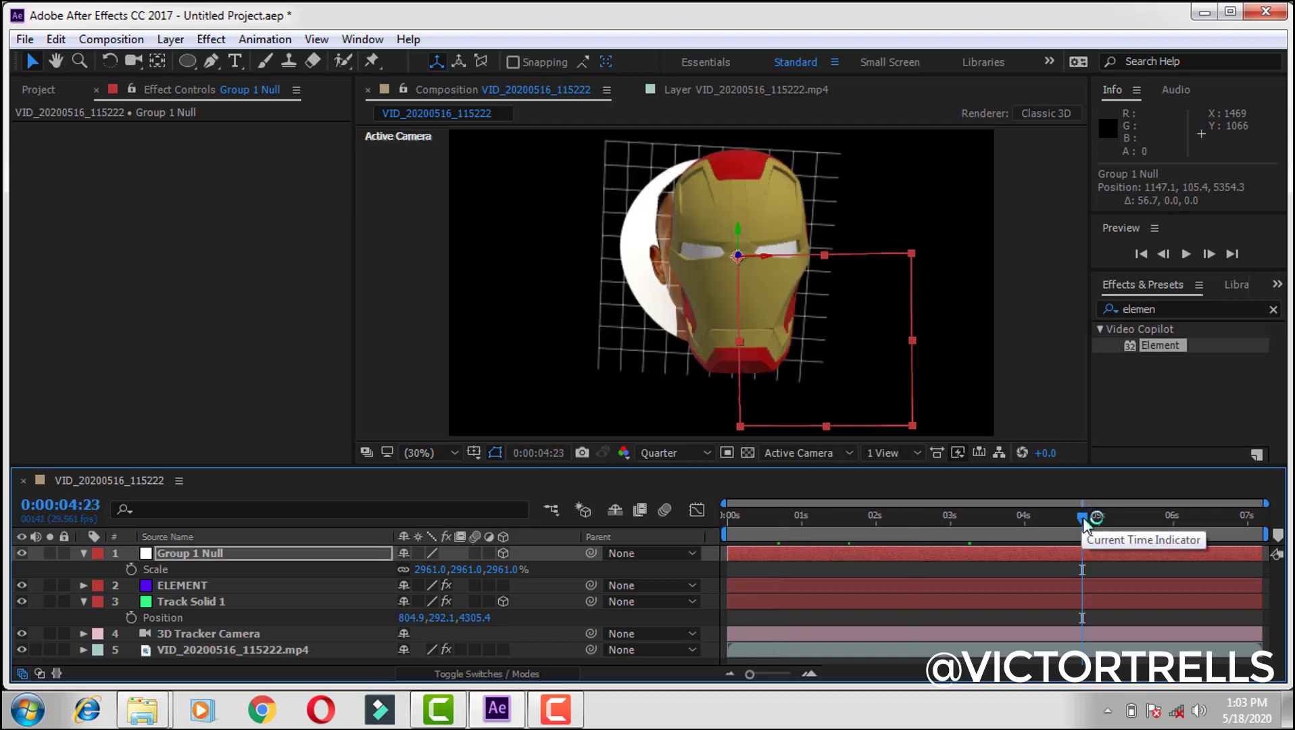
drag(1084, 522, 1192, 527)
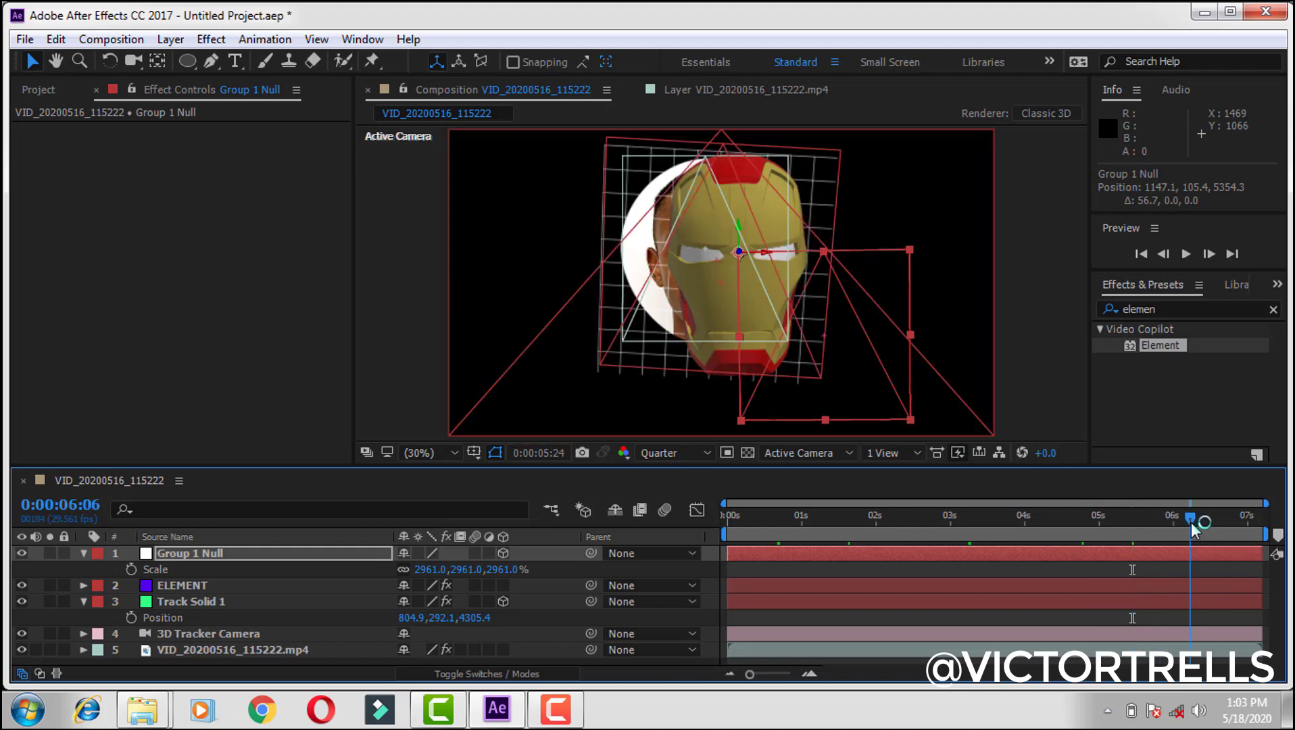
click(22, 585)
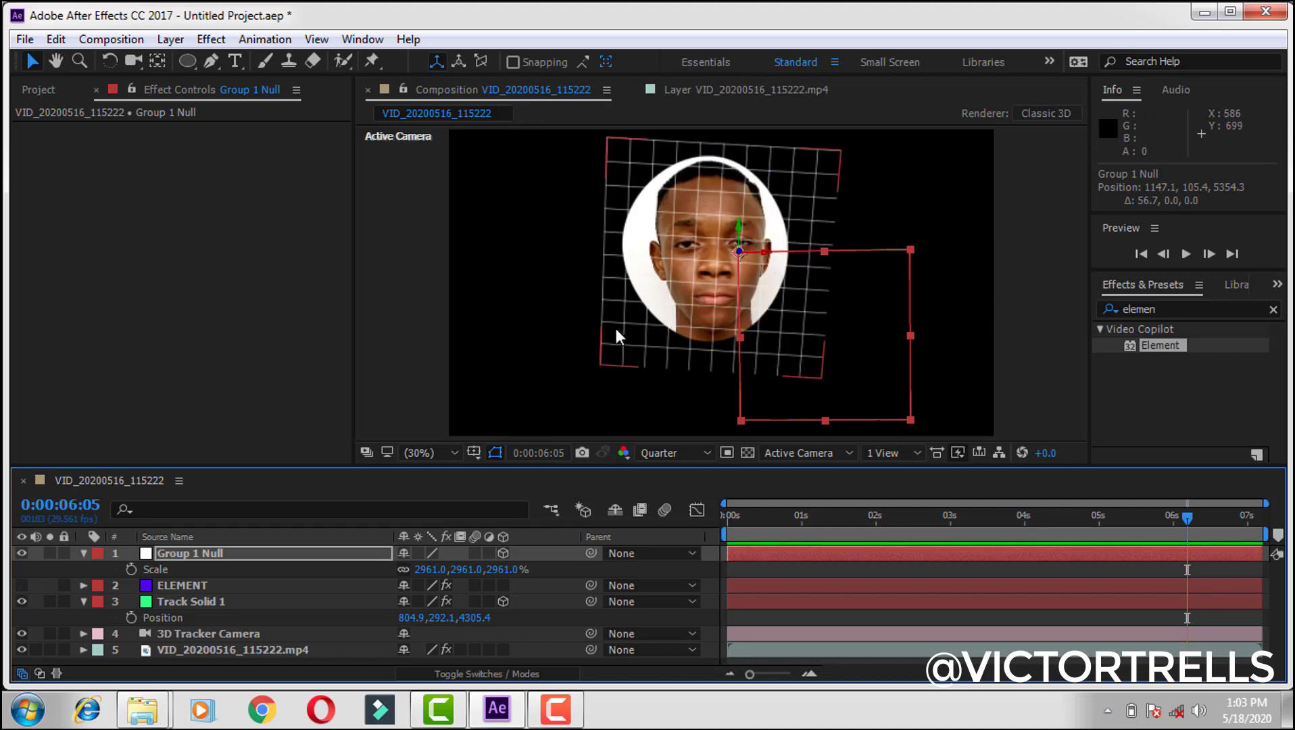
click(22, 586)
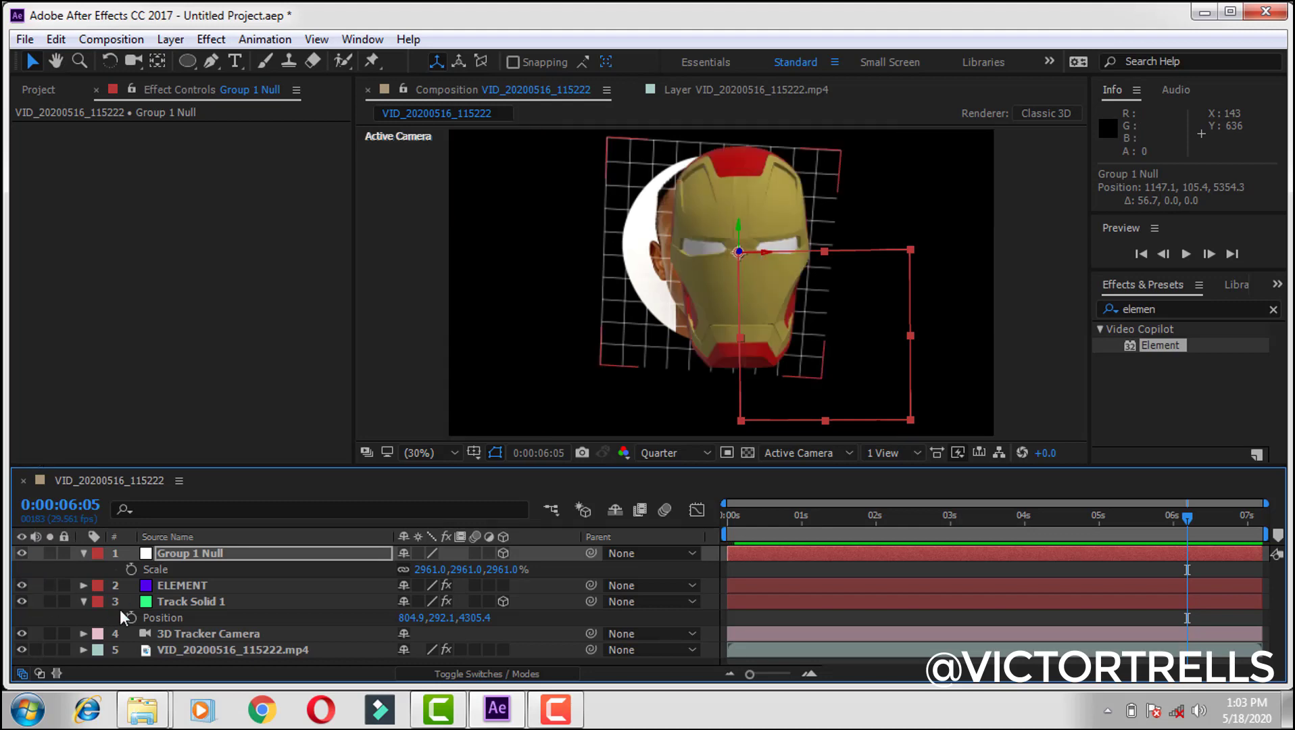
Lower the ELEMENT layer's opacity to 76% so the face shows through the helmet
click(190, 603)
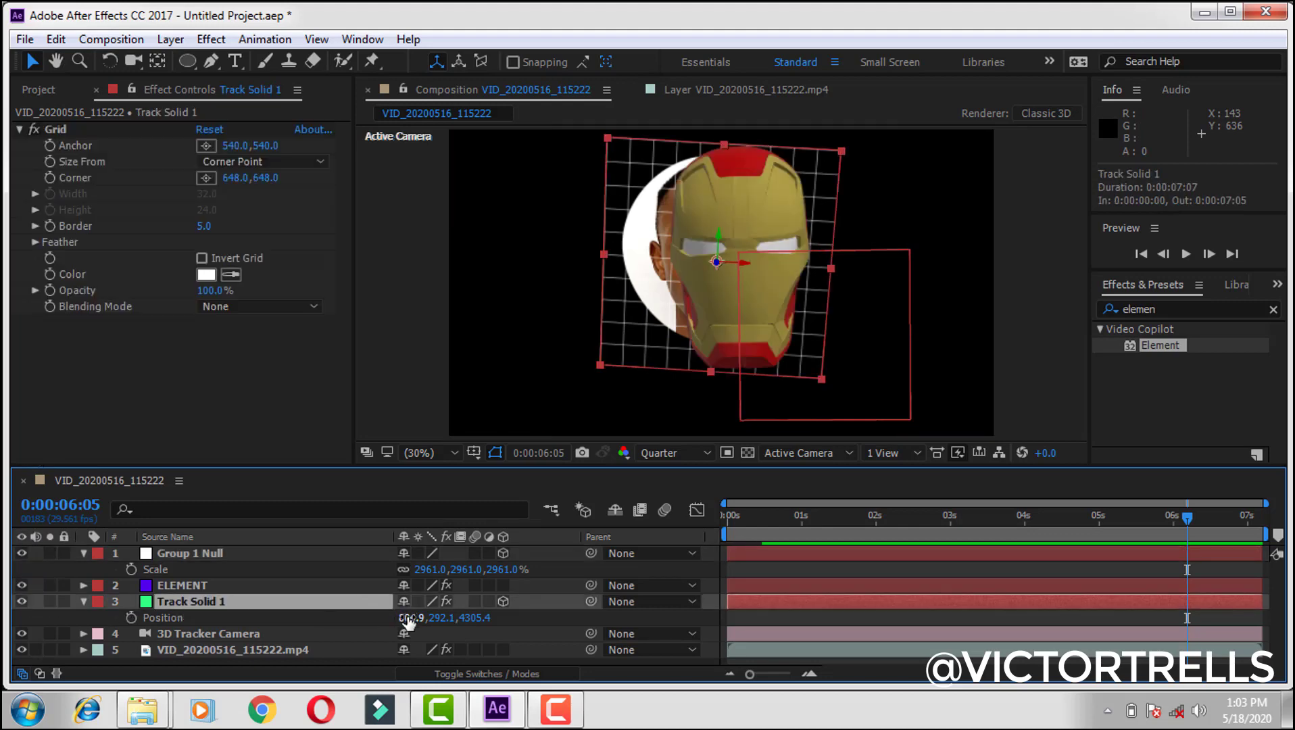
click(181, 583)
key(t)
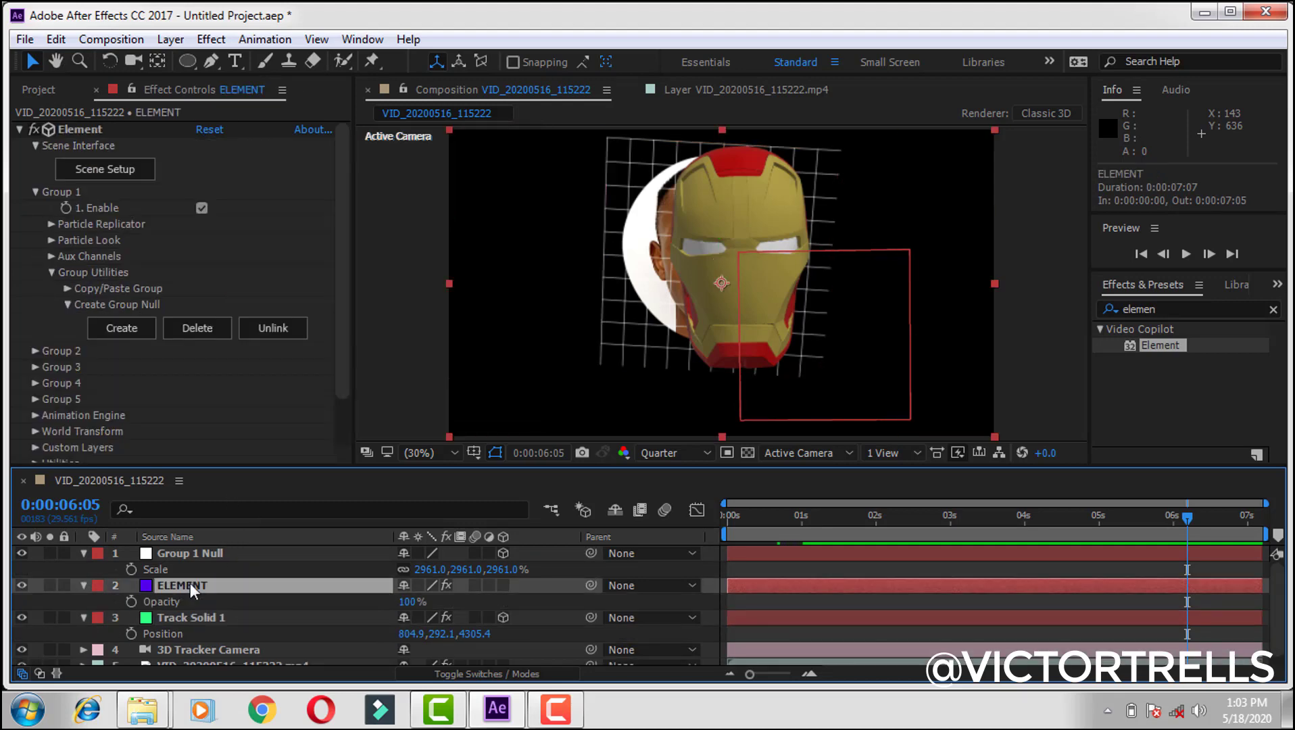
mouse_move(414, 604)
mouse_down()
mouse_move(352, 604)
mouse_move(428, 601)
mouse_move(394, 601)
mouse_up()
click(349, 586)
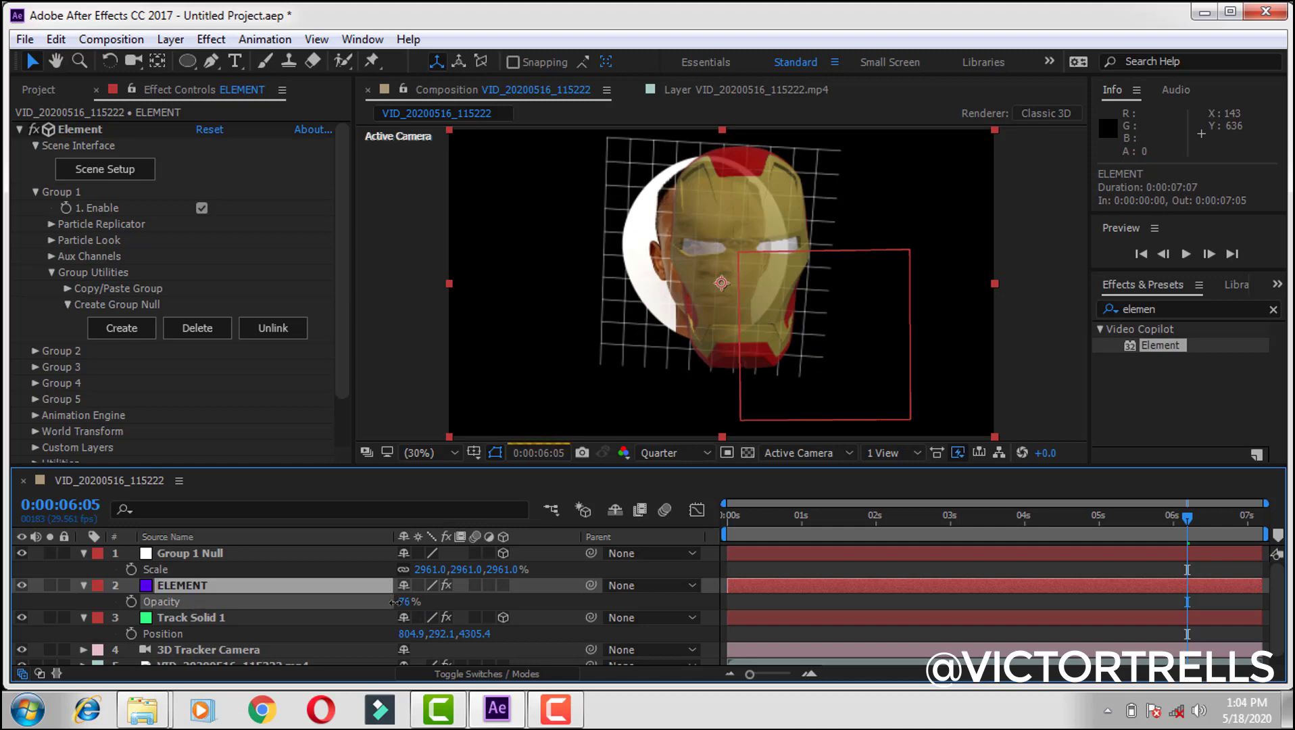
key(Return)
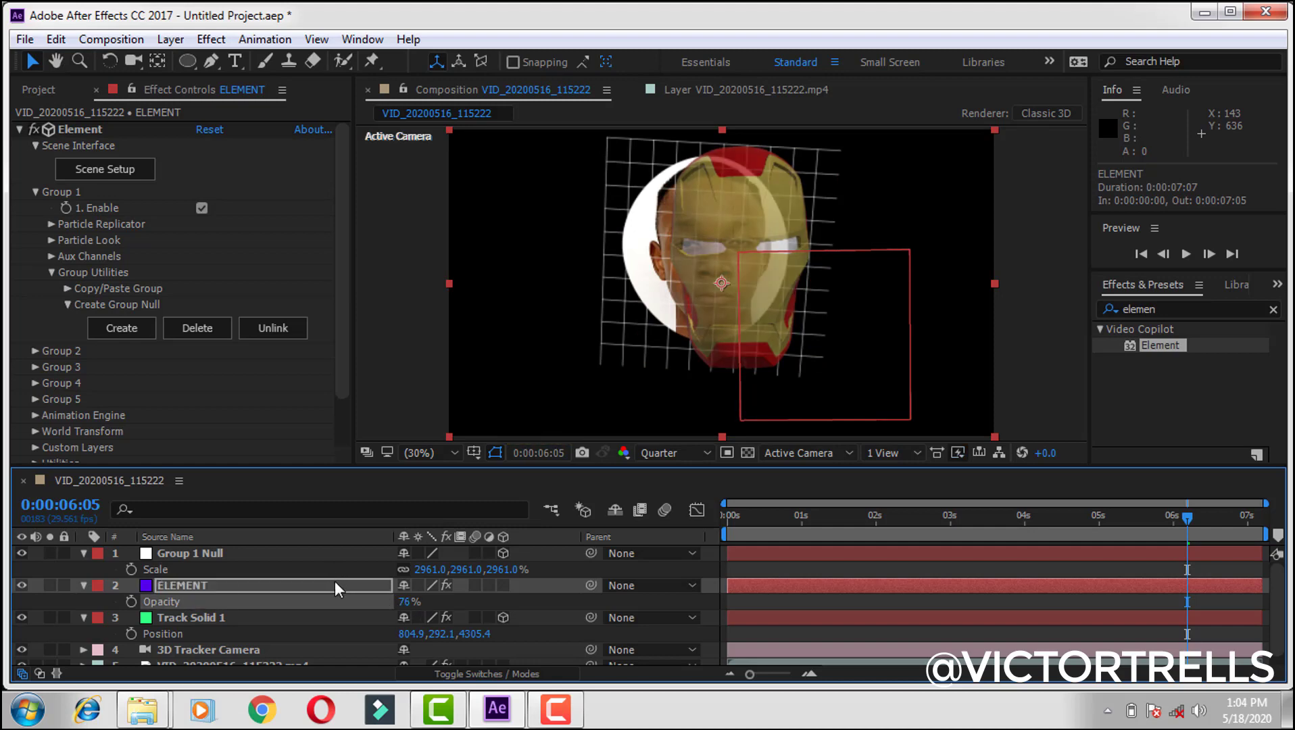
key(Return)
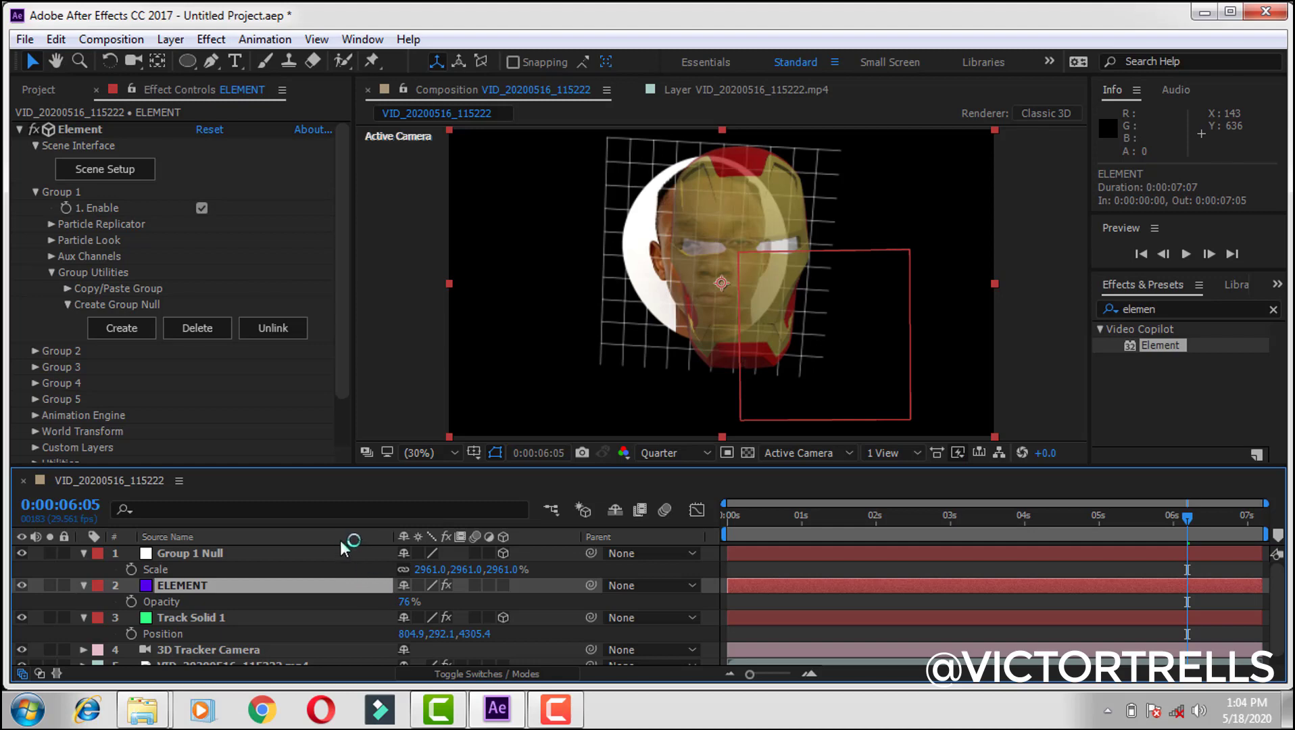
Move Group 1 Null to about 720.9, 28.4, 5354.3 so the helmet lines up with the front-facing head at 0:00:06:05
click(334, 553)
key(p)
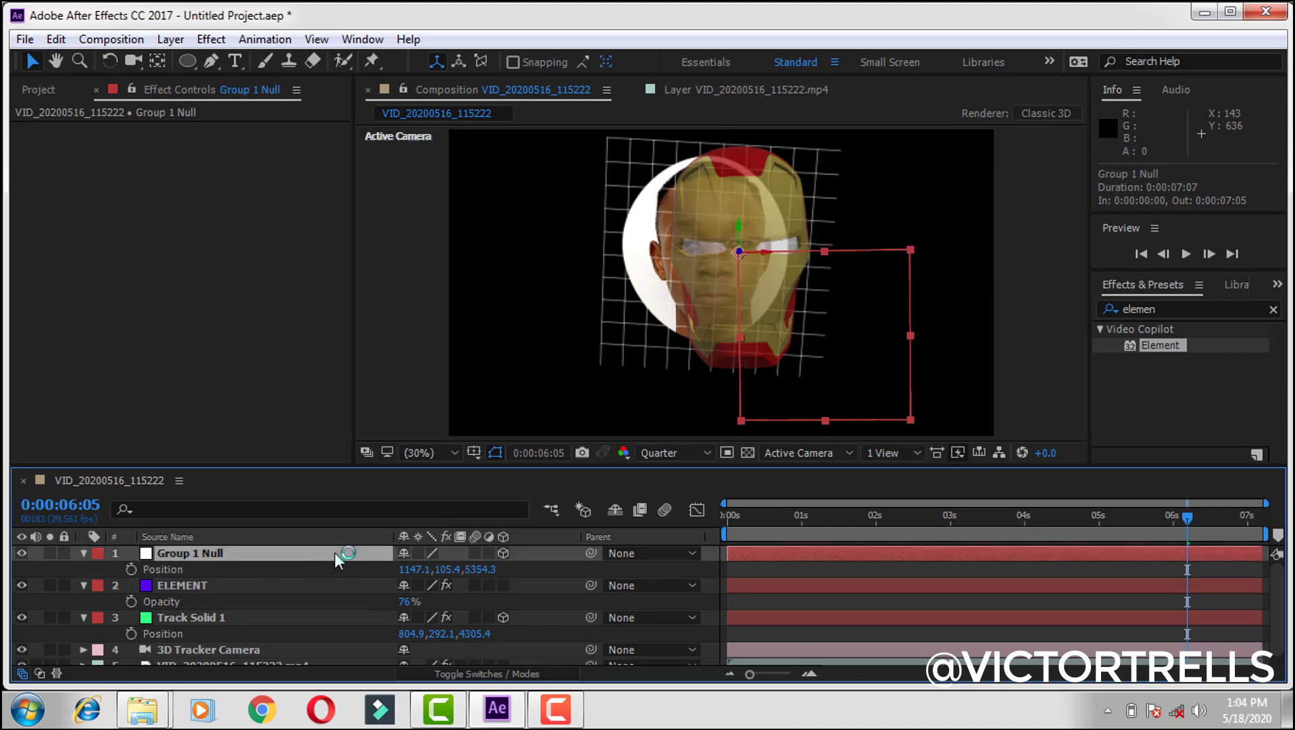
drag(404, 570, 223, 580)
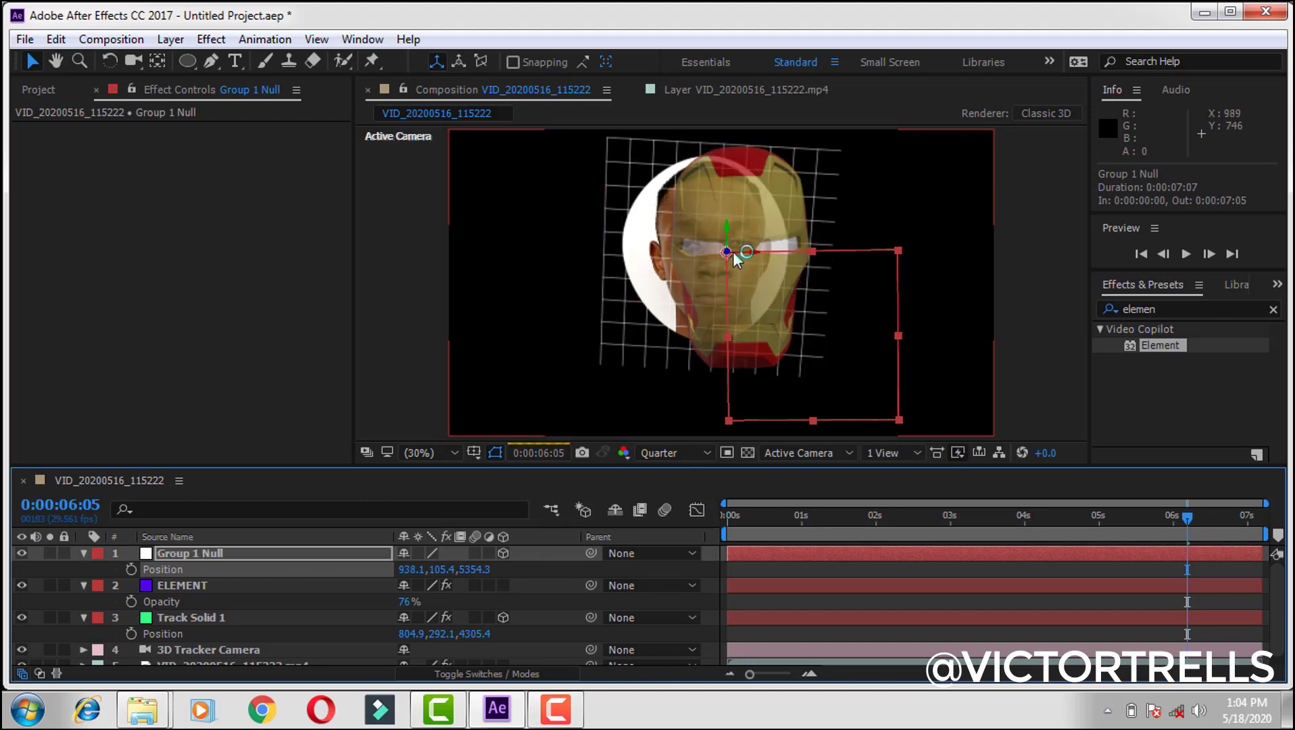
mouse_move(755, 253)
mouse_down()
mouse_move(710, 260)
mouse_move(734, 253)
mouse_up()
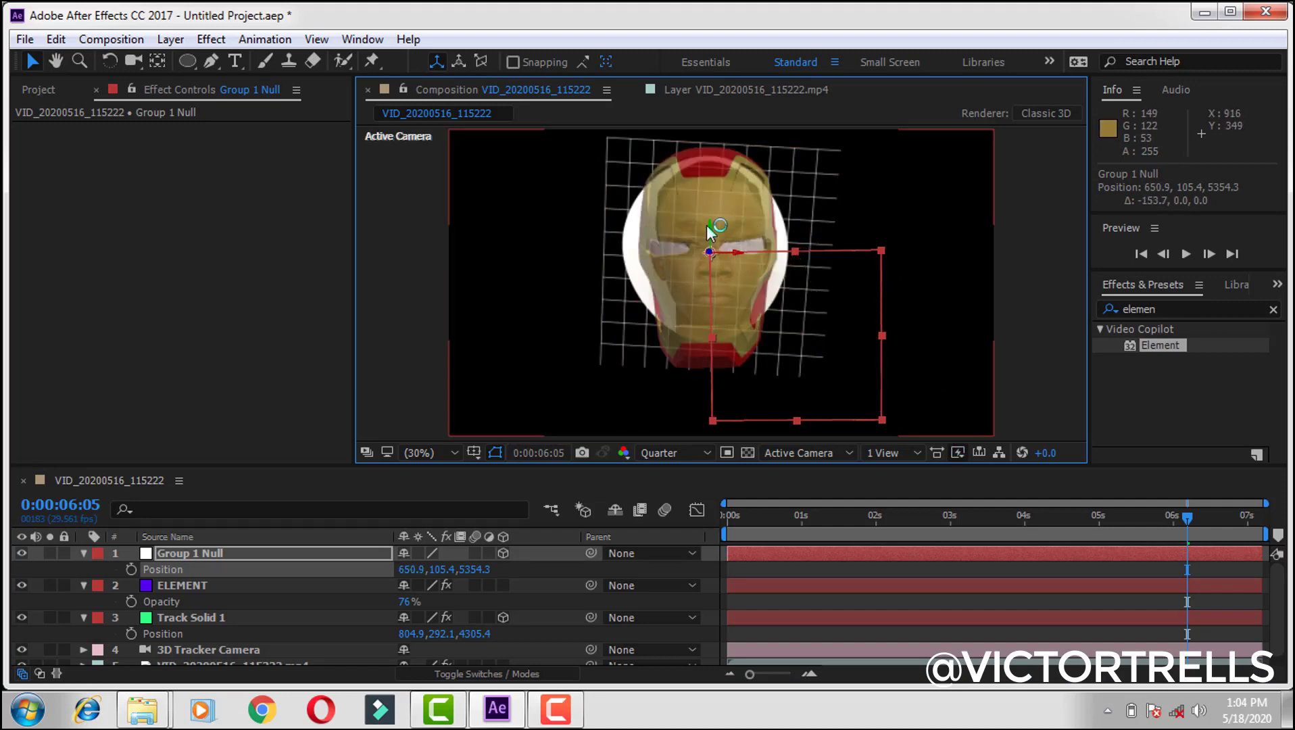
drag(711, 230, 751, 247)
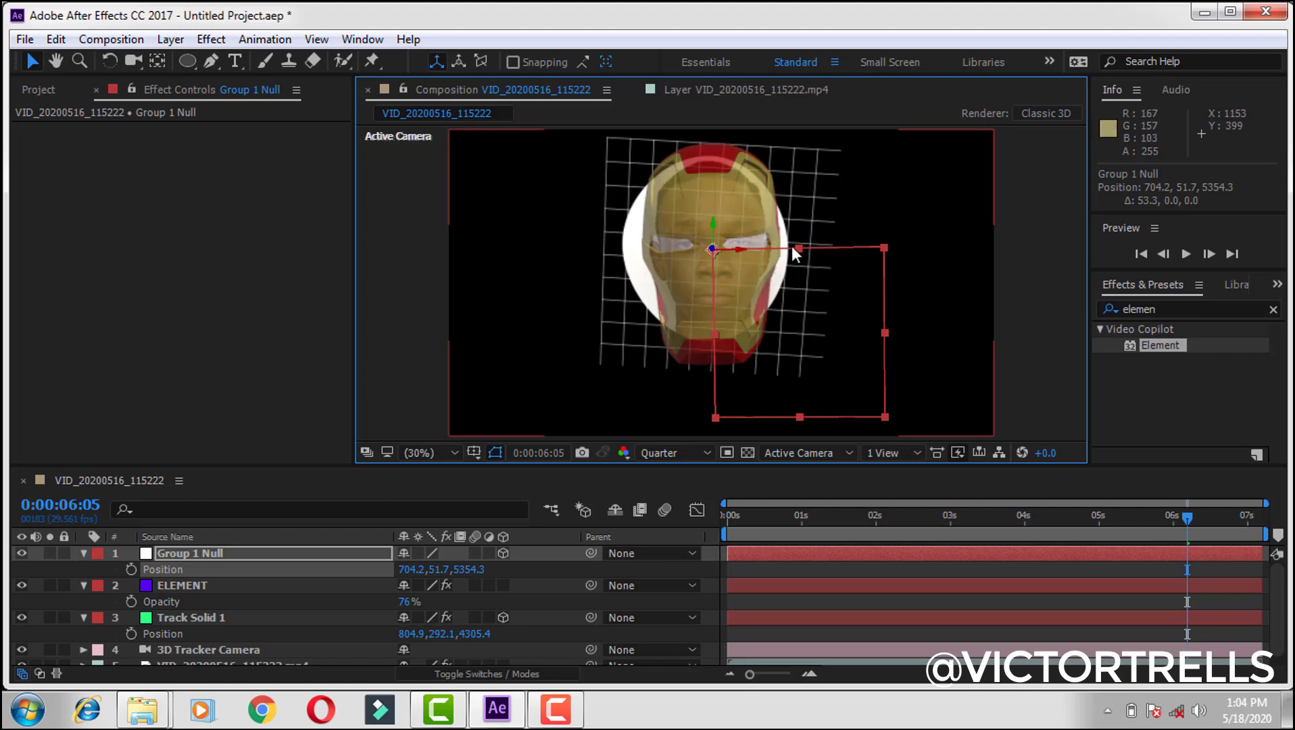
drag(718, 216, 745, 242)
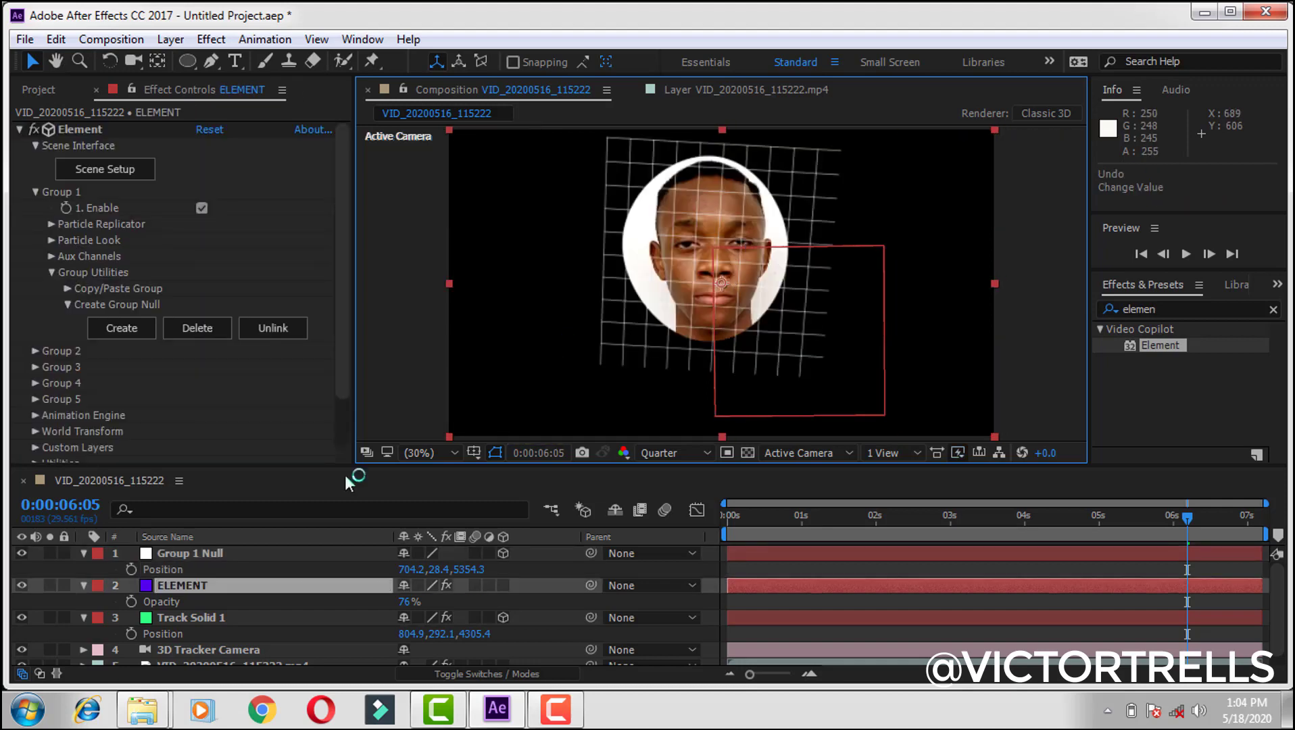
click(218, 552)
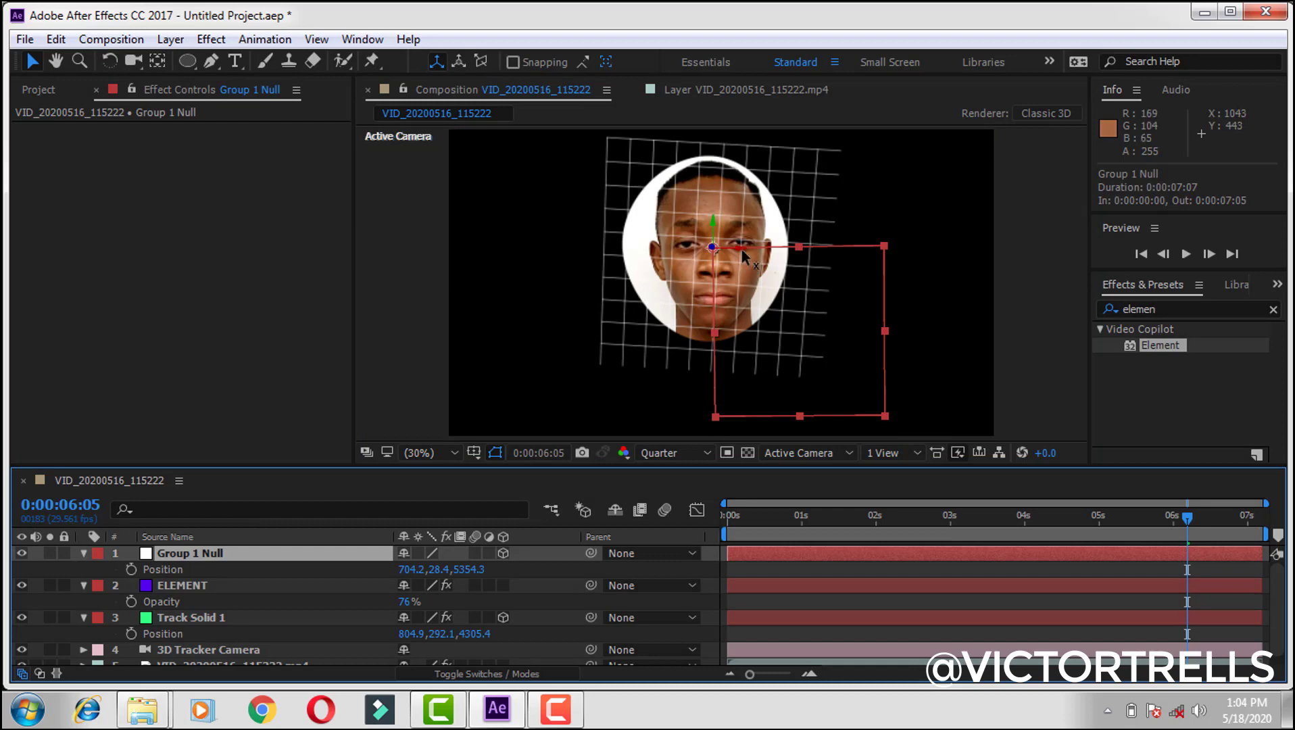
drag(743, 247, 745, 246)
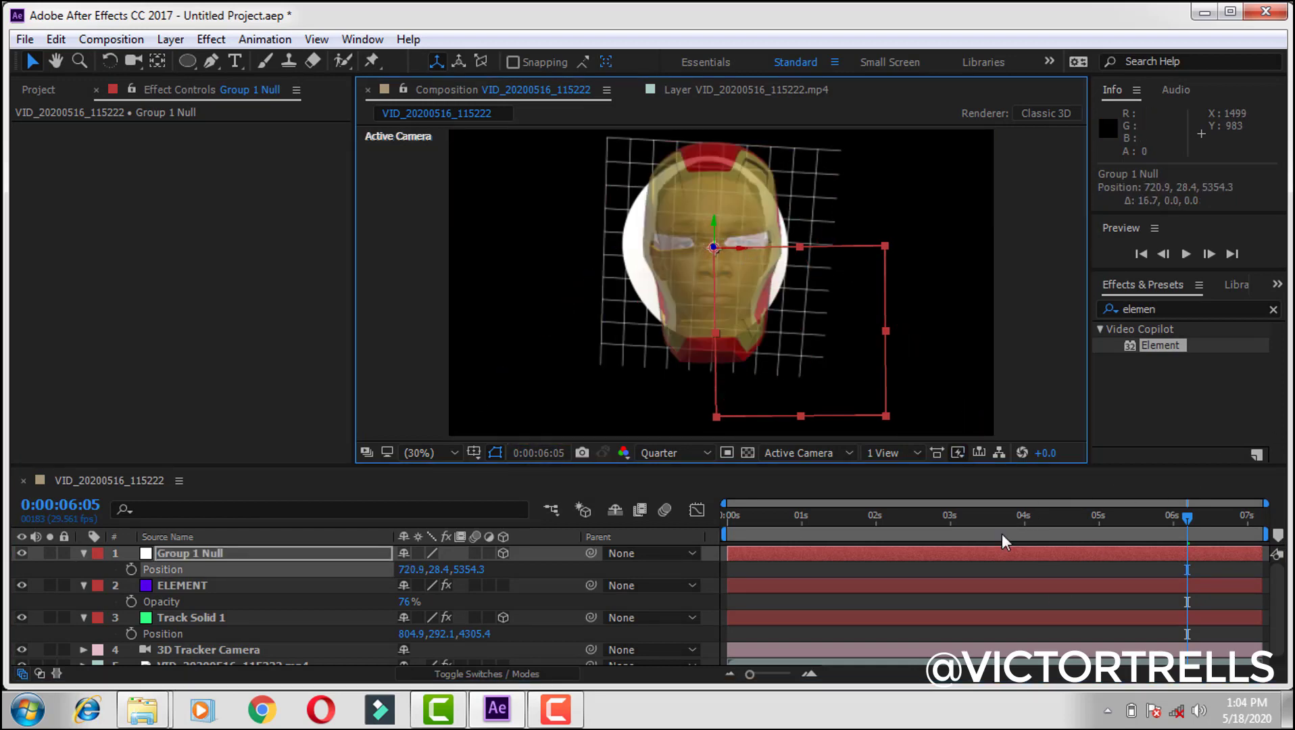
Start keyframing Group 1 Null's Orientation and X, Y and Z Rotation at 0:00:06:05
click(189, 555)
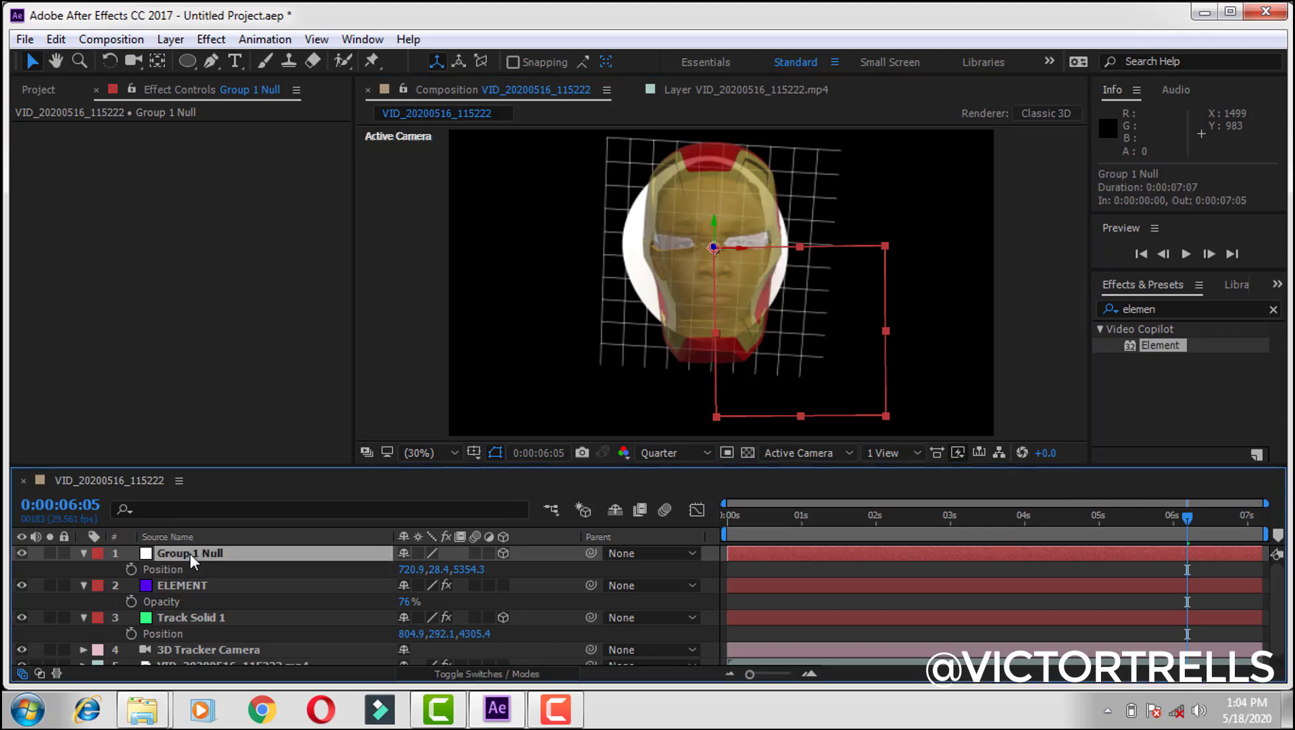
key(r)
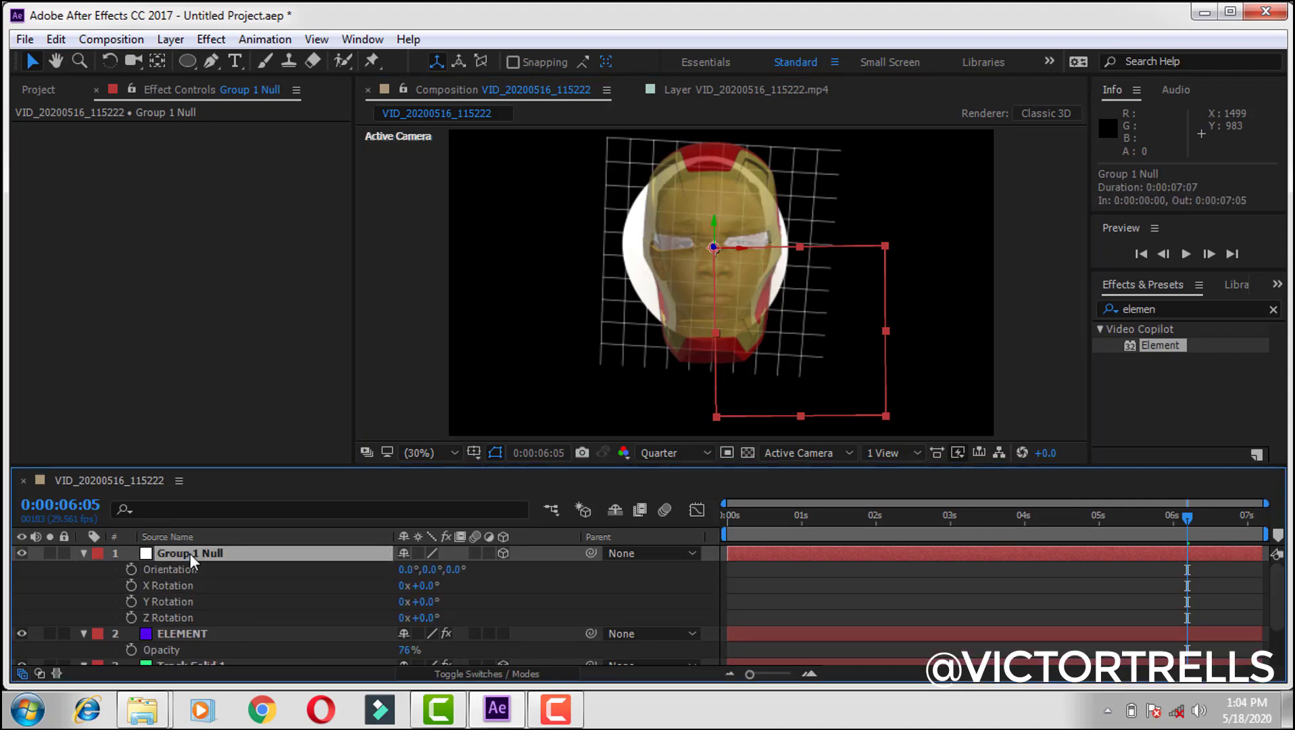
click(131, 569)
click(131, 585)
click(131, 602)
click(131, 618)
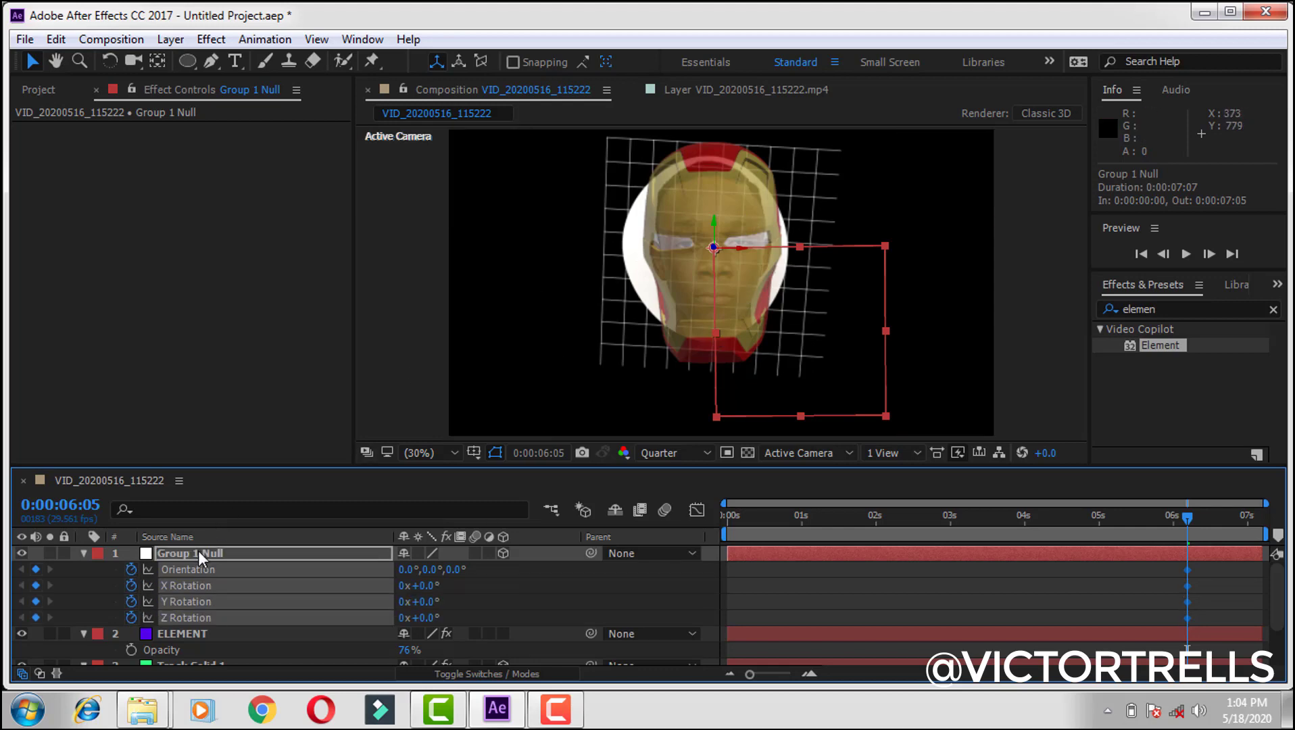
Add Position and Scale keyframes to Group 1 Null at 0:00:06:05 and reveal all its keyframed properties
key(p)
click(131, 569)
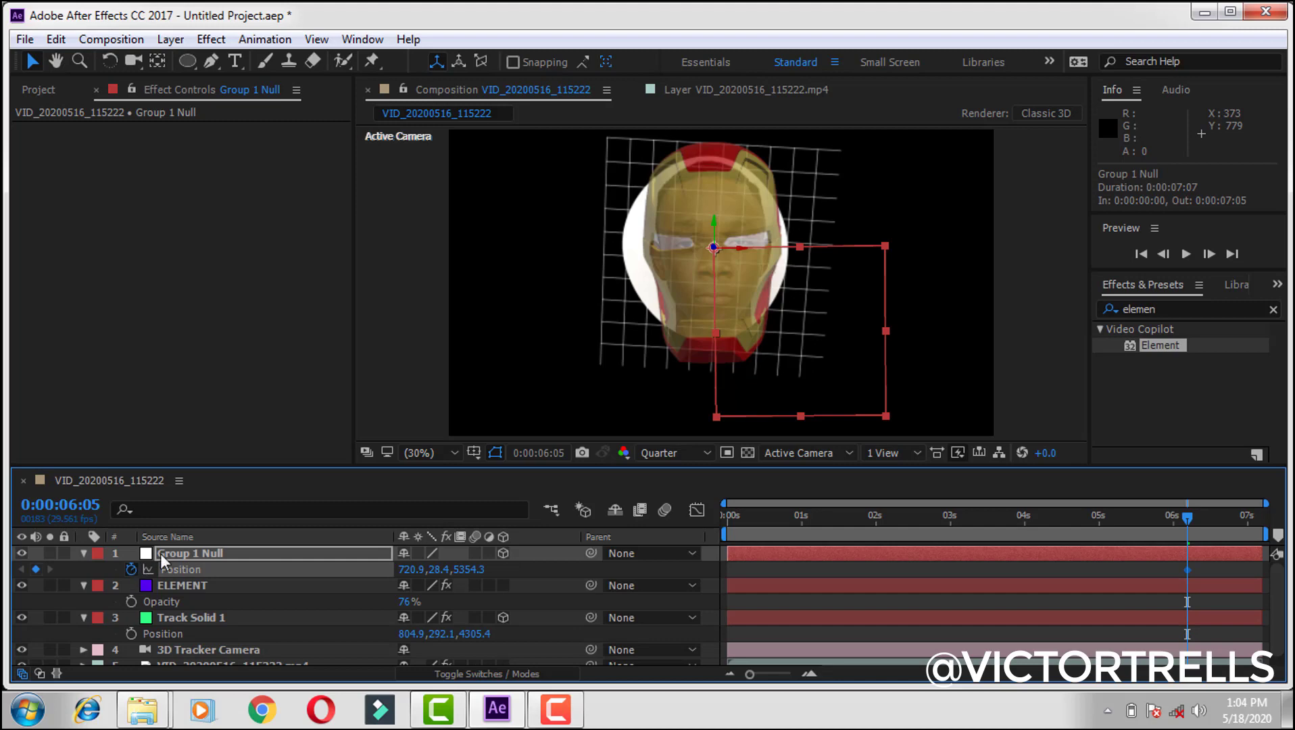
key(s)
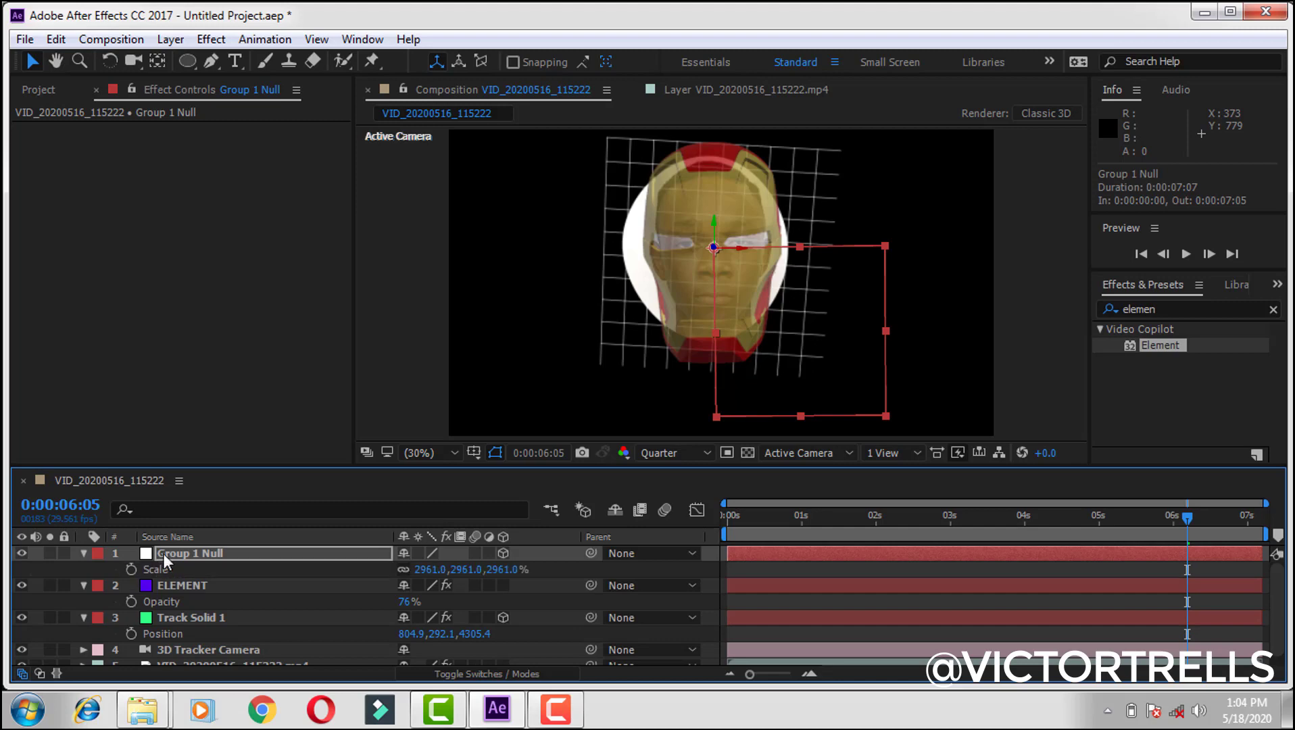
click(131, 570)
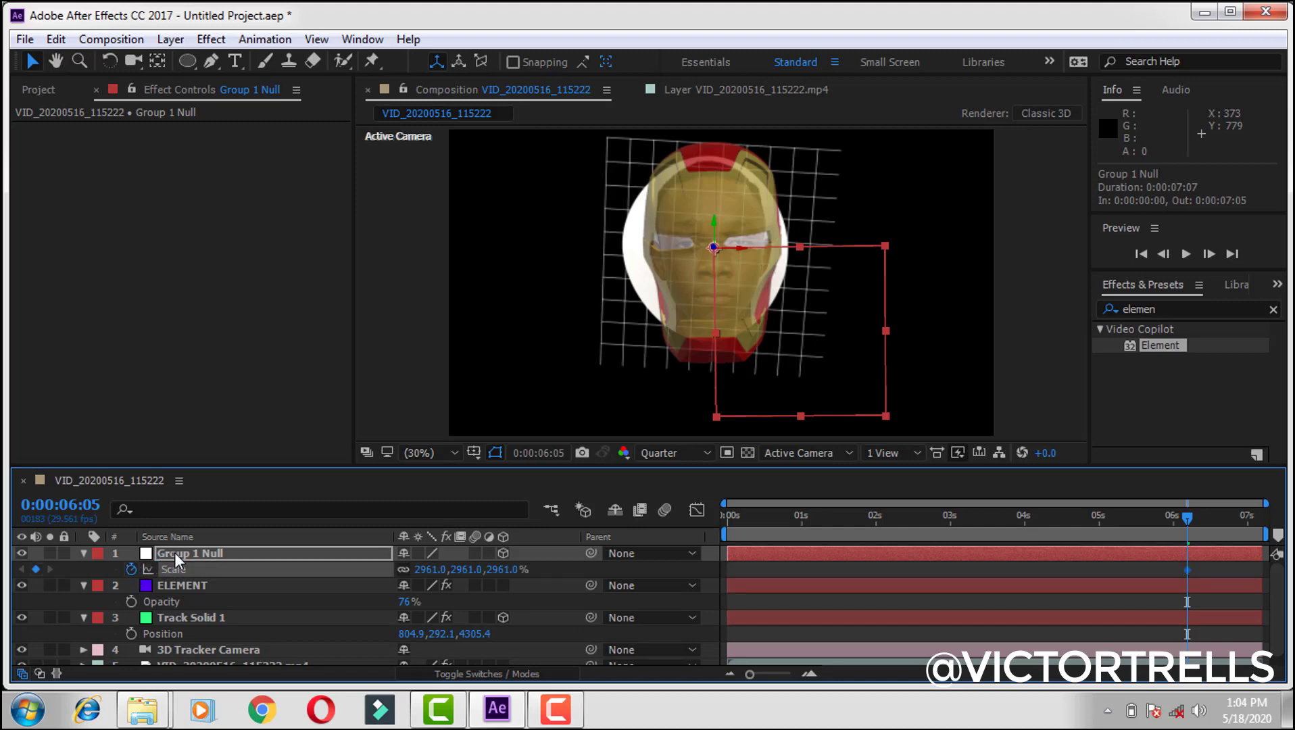
key(u)
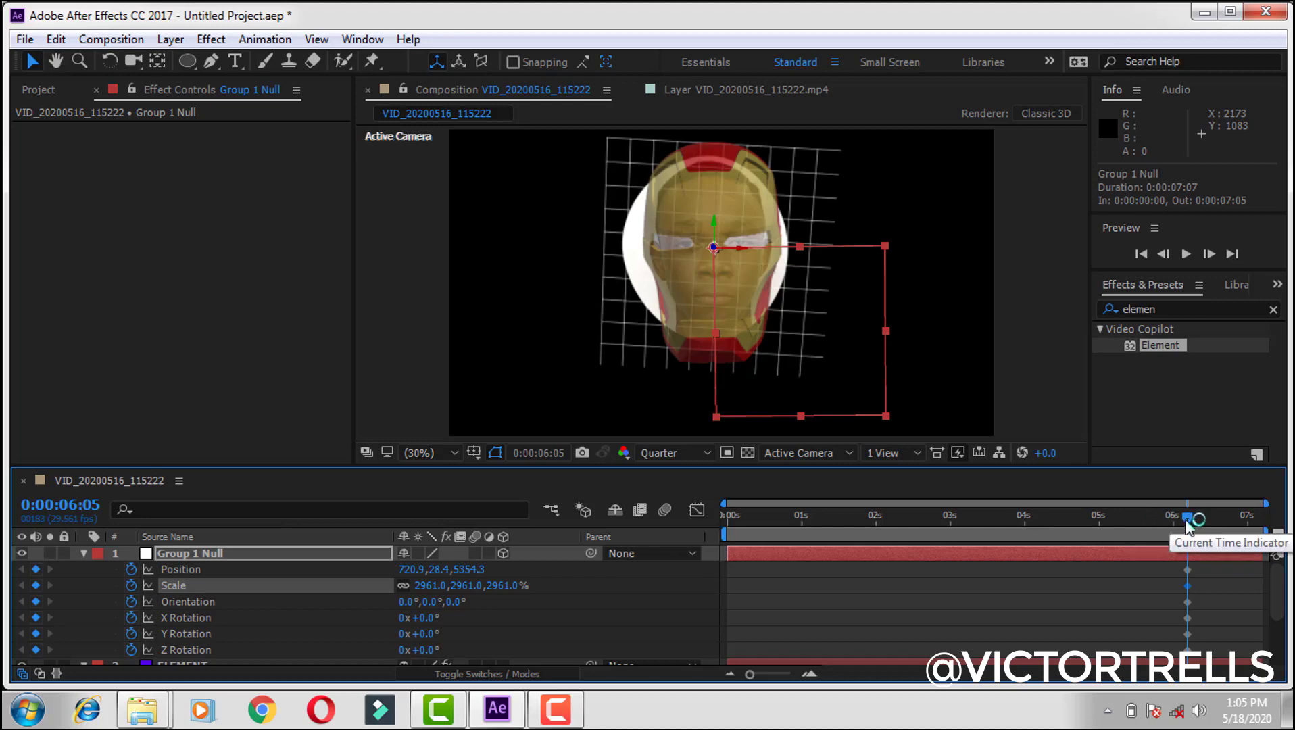
At 0:00:03:24, scale Group 1 Null to 2986% and move it to about 937.6, 28.4, 5887.1 over the turned head
drag(1188, 520, 1012, 530)
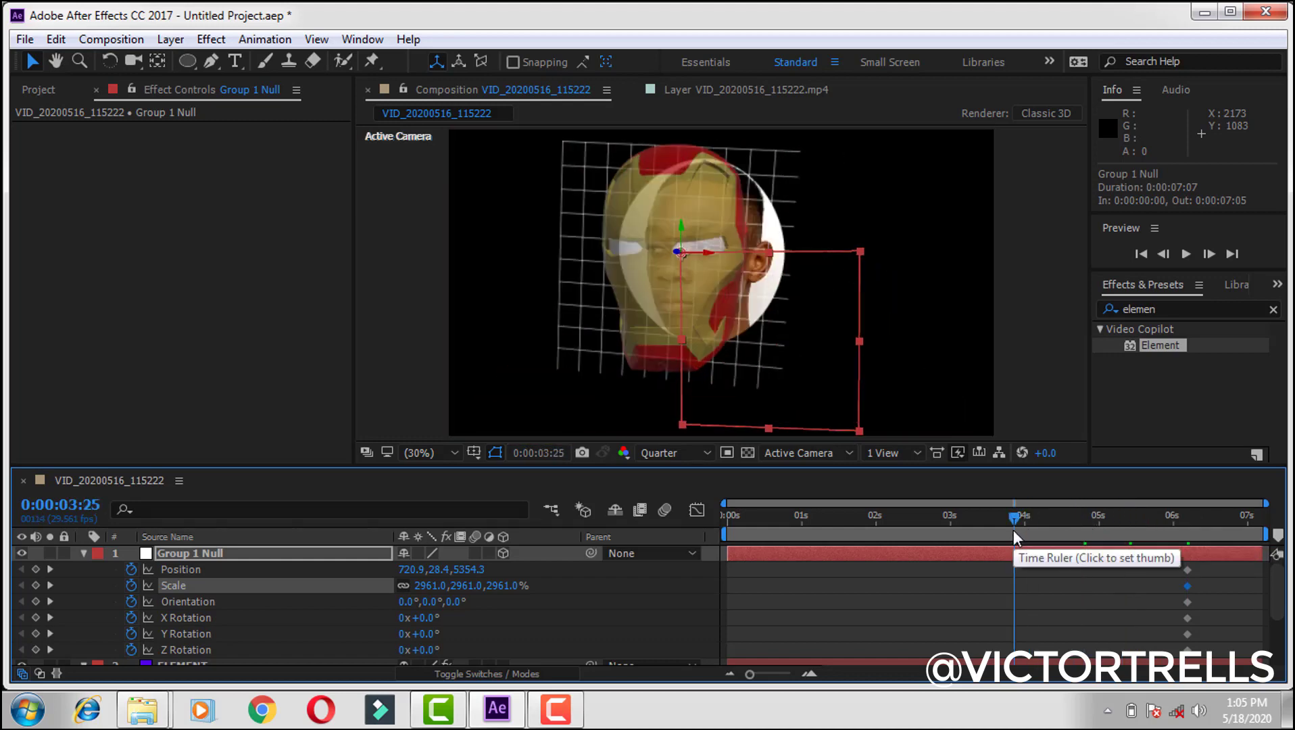
click(1014, 527)
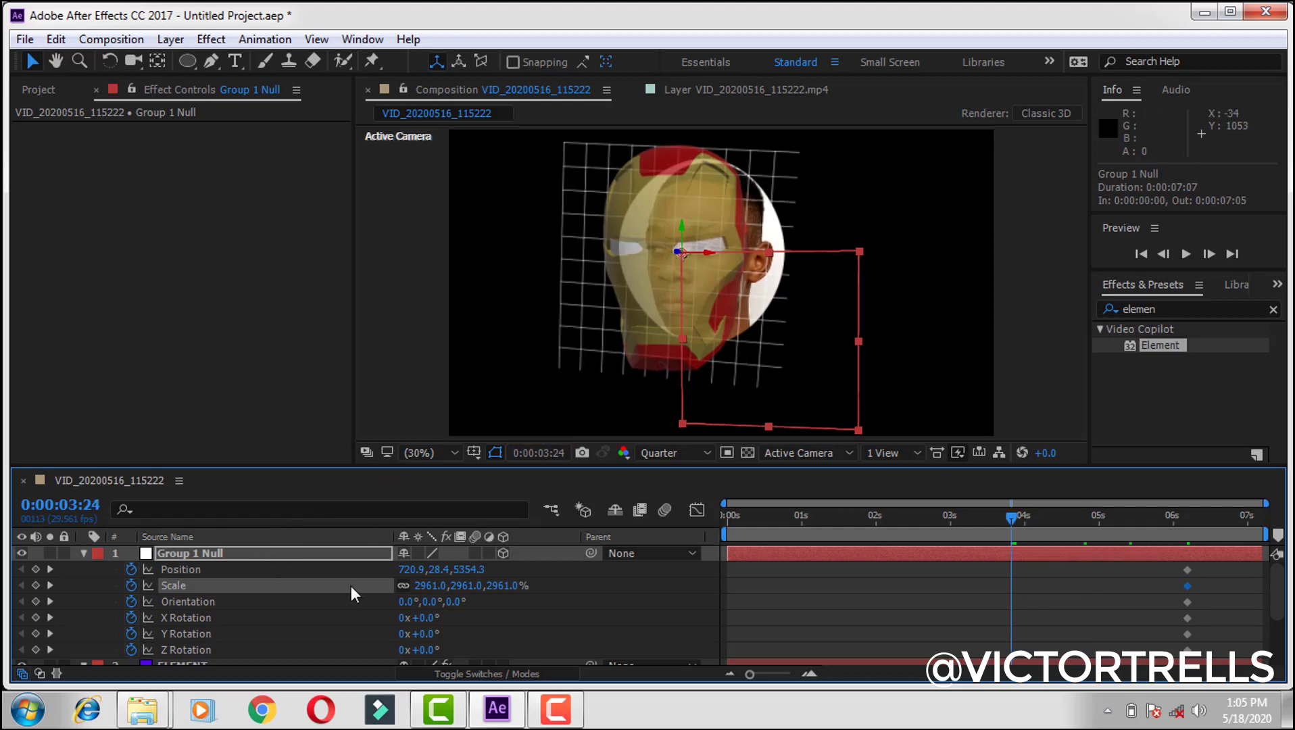
drag(417, 590, 434, 590)
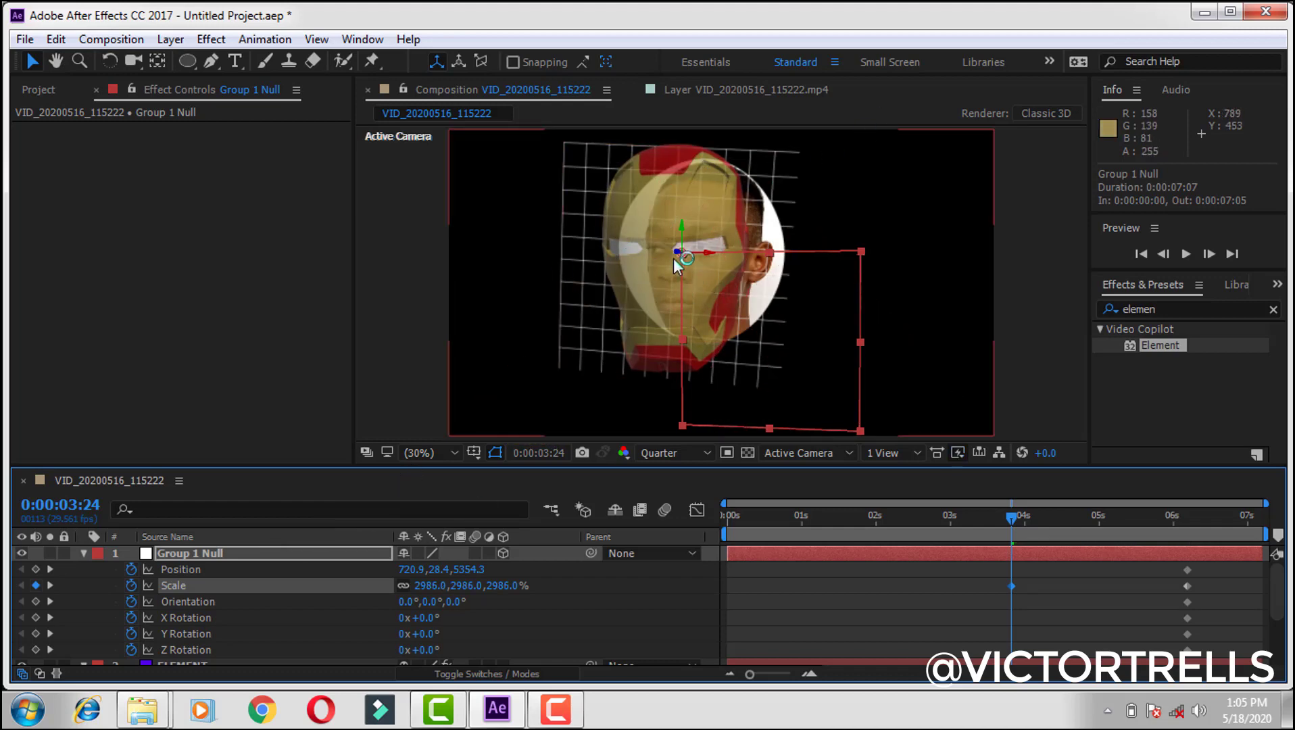
drag(677, 252, 758, 250)
key(ctrl+z)
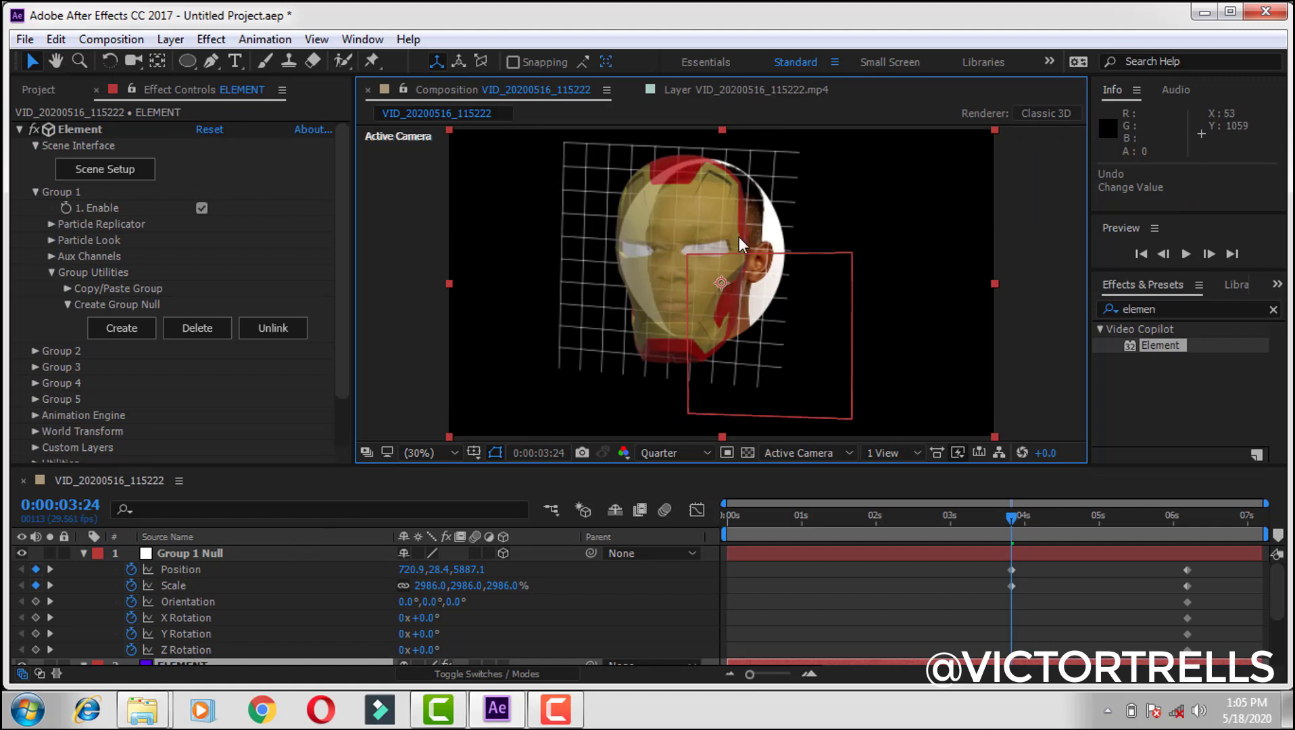
click(697, 261)
drag(709, 252, 775, 261)
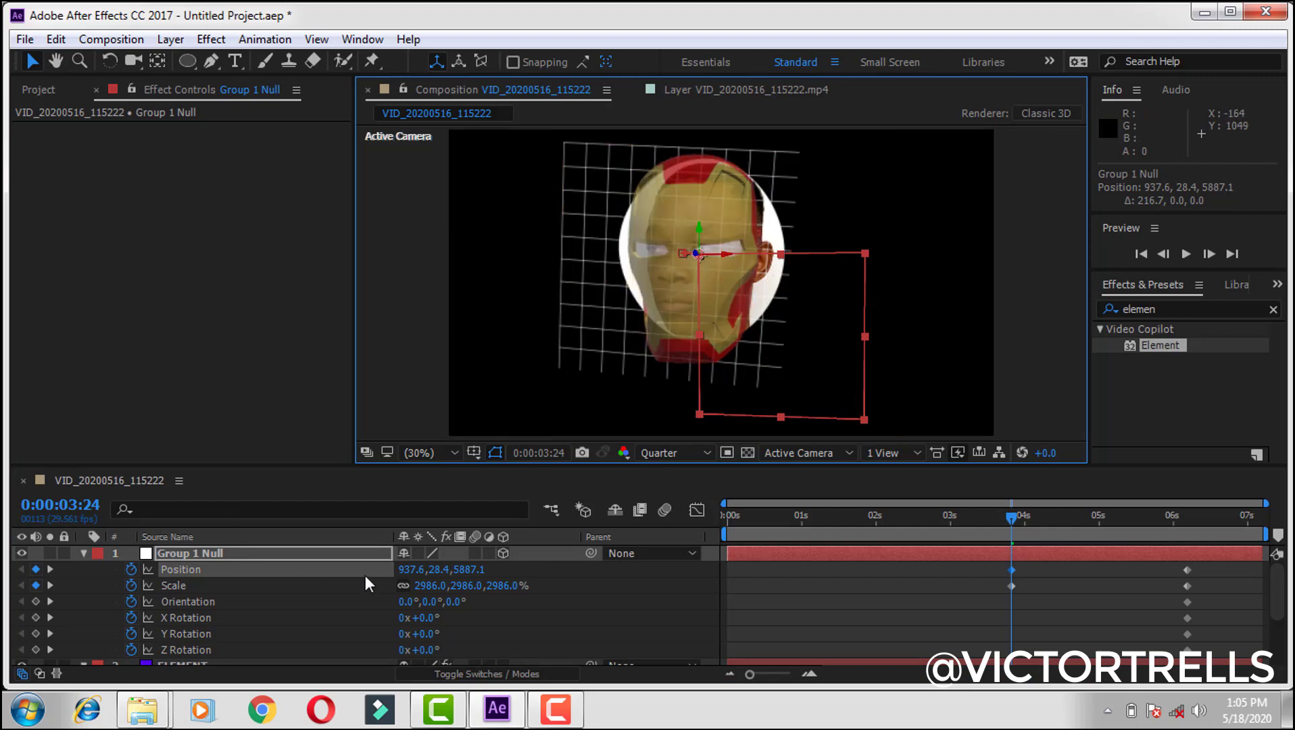
Scale Group 1 Null to 3011%, set X orientation to 2° and Y Rotation to 17°, and reposition it to about 983.9, 23.1, 6038.6
drag(421, 589, 432, 634)
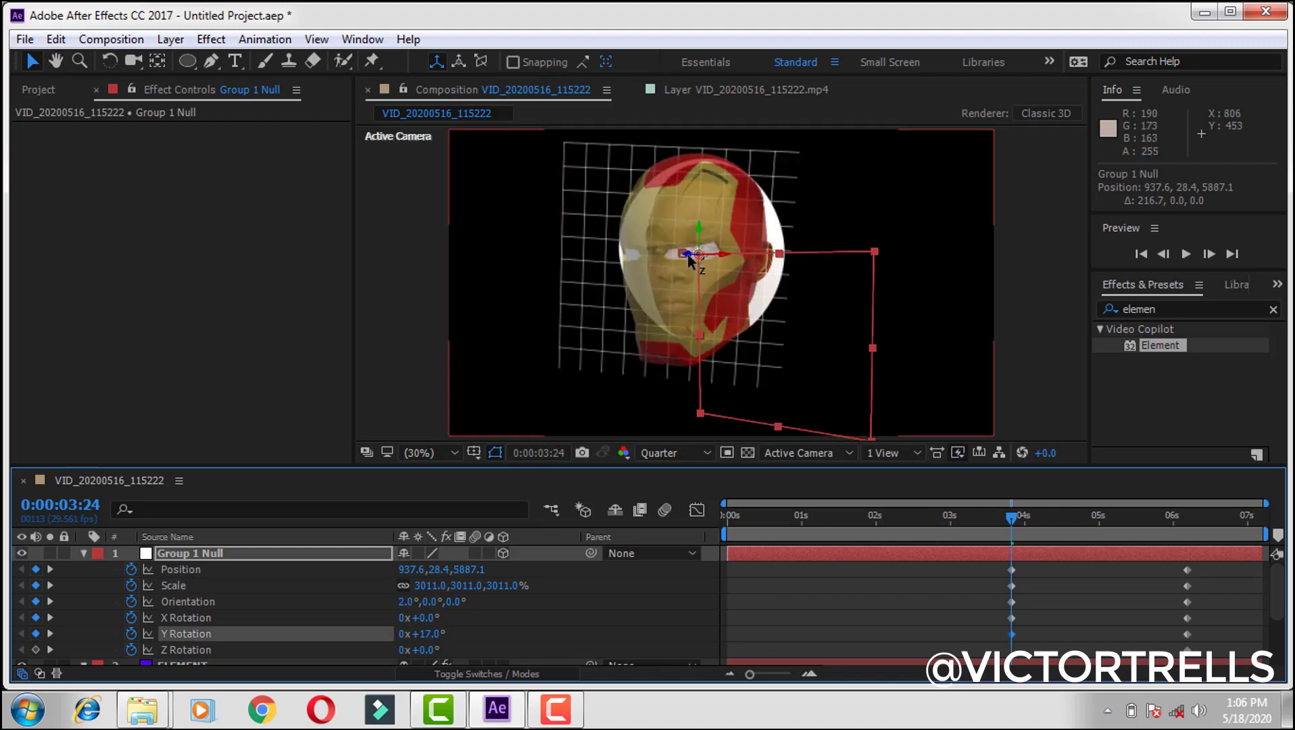
drag(690, 258, 734, 255)
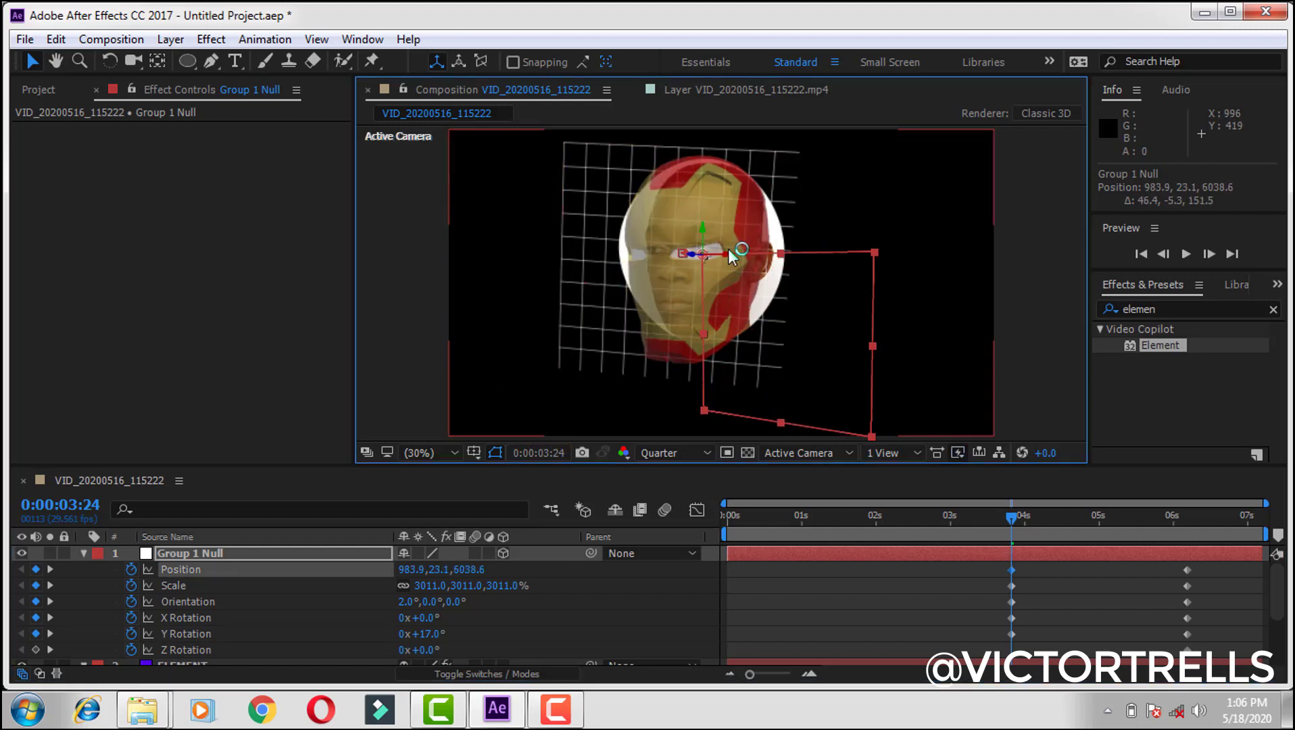
Move Group 1 Null to about 1081.8, 12, 6358.4 at 0:00:03:24 and to about 986.1, -9.1, 6386.9 at 0:00:02:19
drag(696, 256, 761, 254)
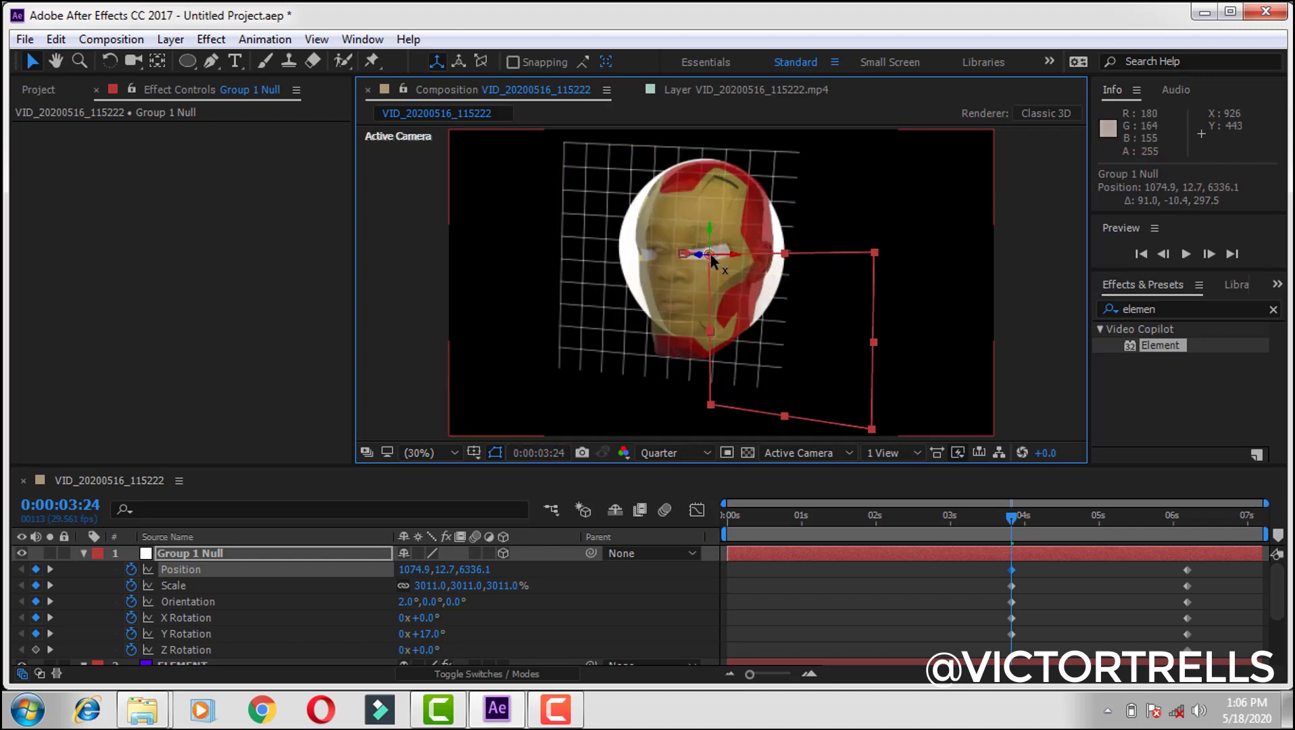
drag(699, 254, 705, 251)
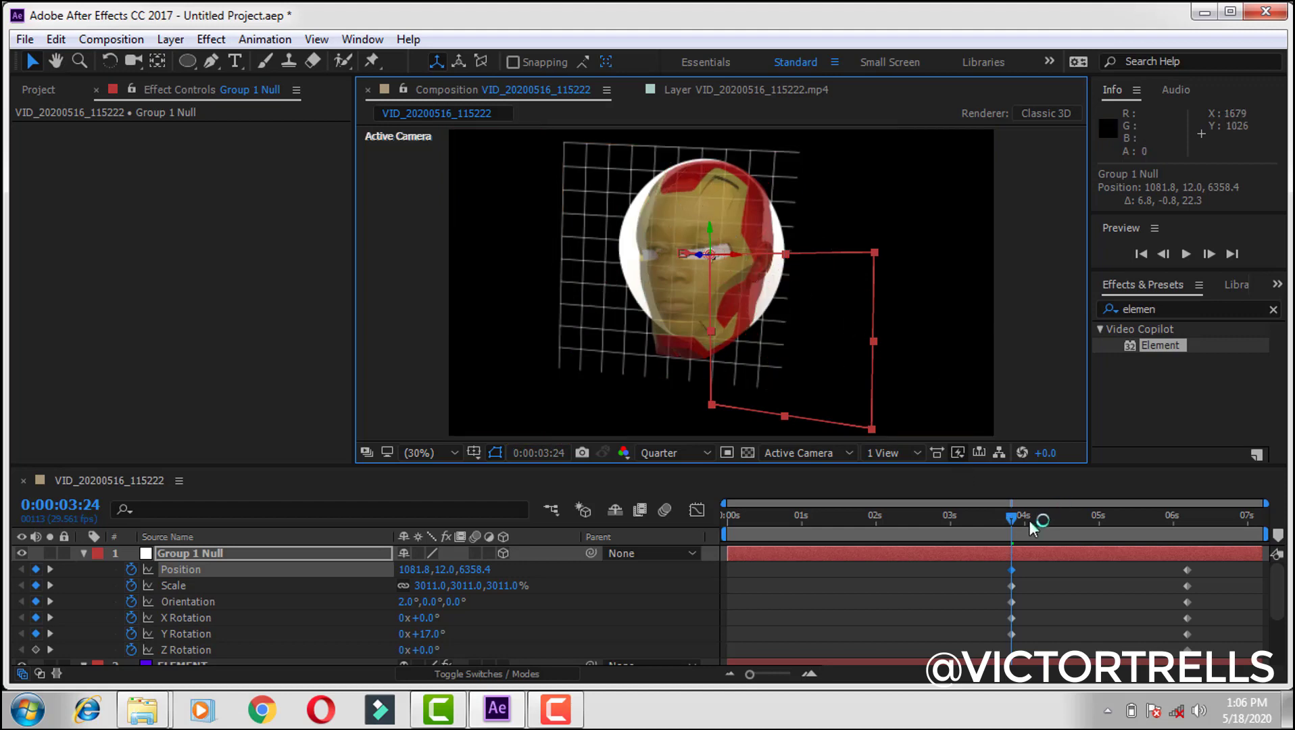
drag(1014, 519, 924, 523)
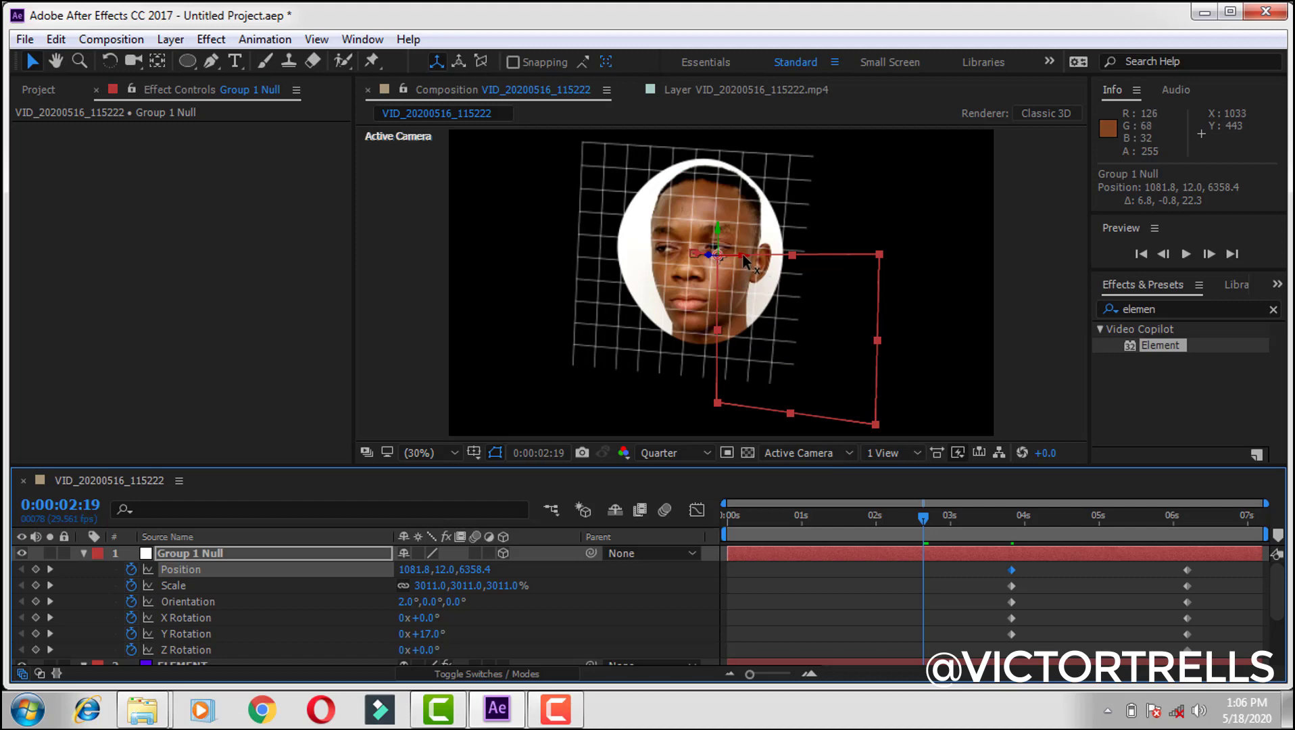
drag(740, 254, 712, 224)
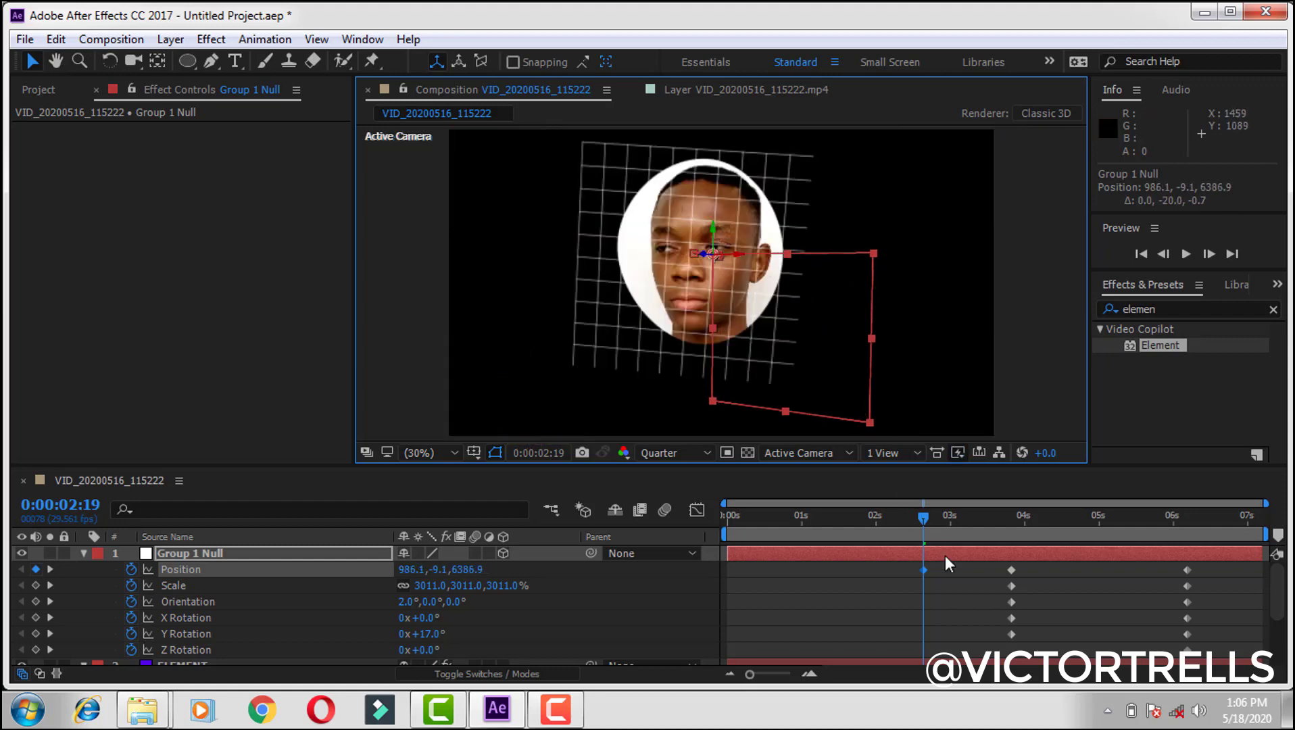
At 0:00:01:16, raise the ELEMENT layer's opacity to 97% and reveal Group 1 Null's keyframed properties
drag(925, 518, 844, 552)
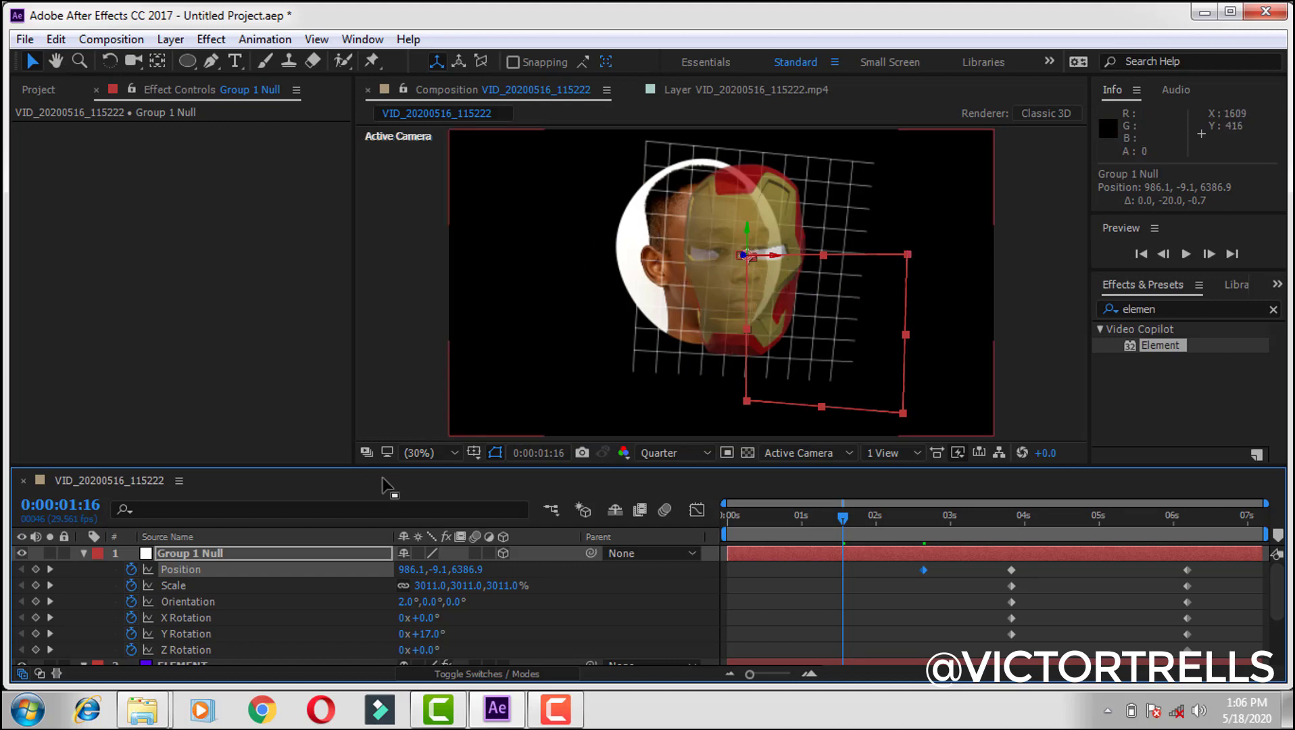
click(286, 552)
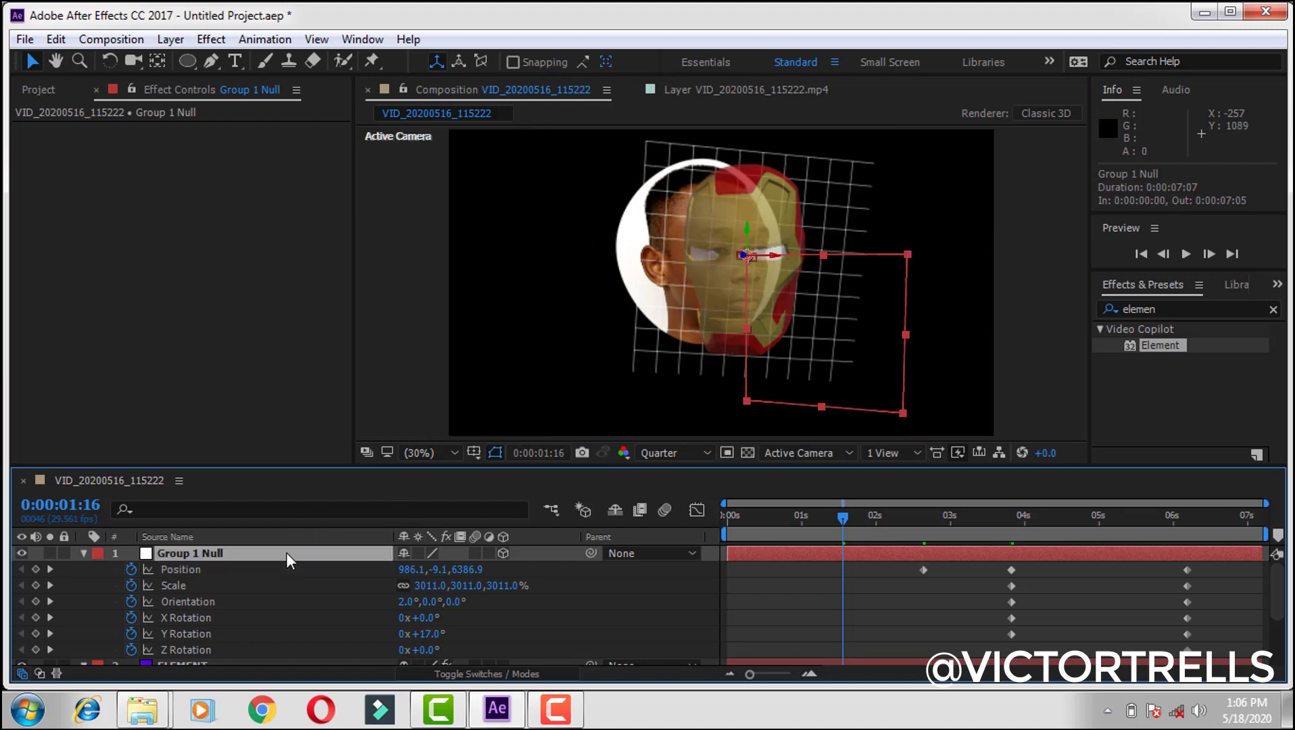
key(t)
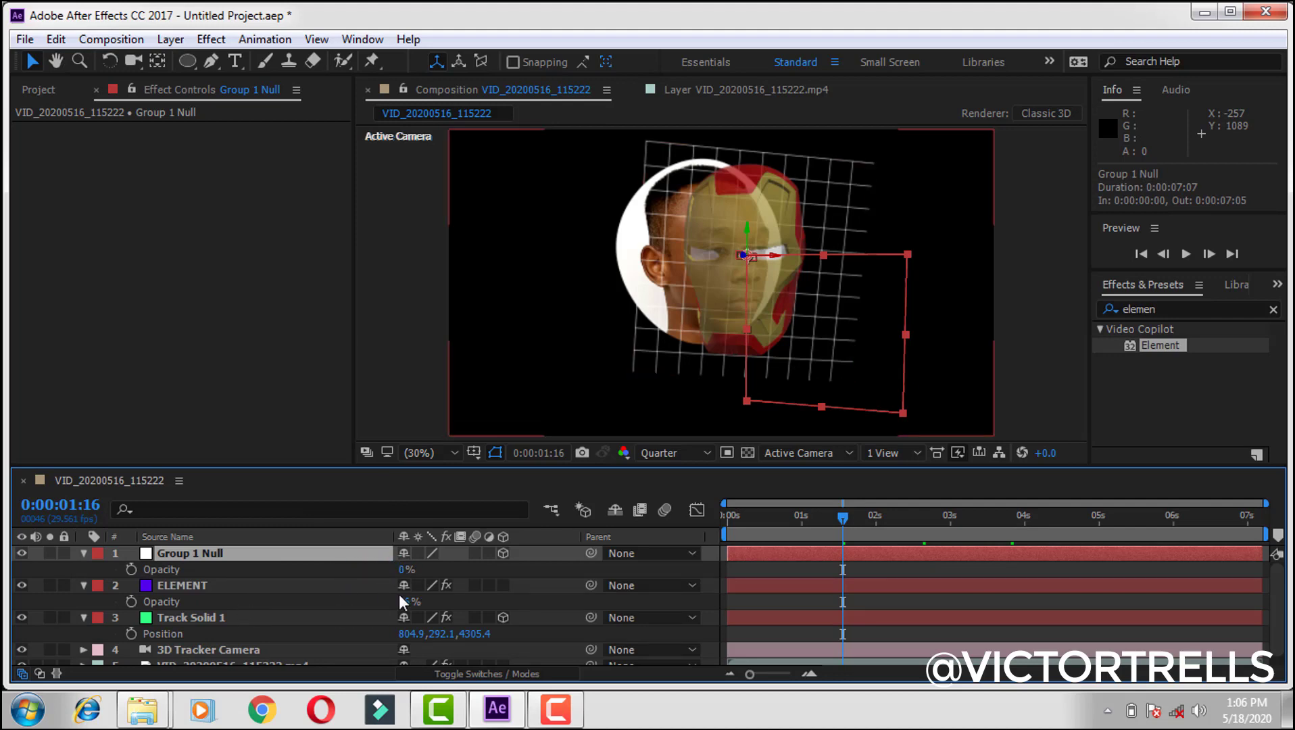
drag(423, 616, 433, 614)
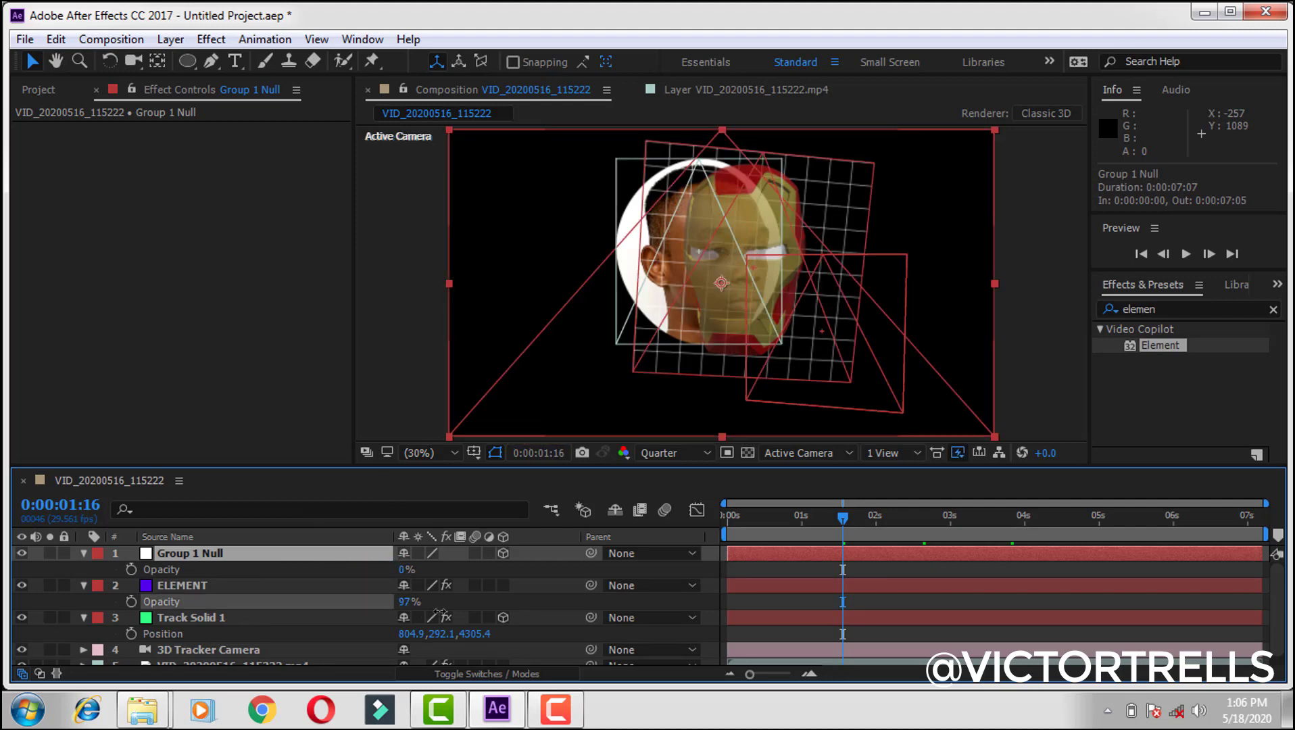
click(202, 585)
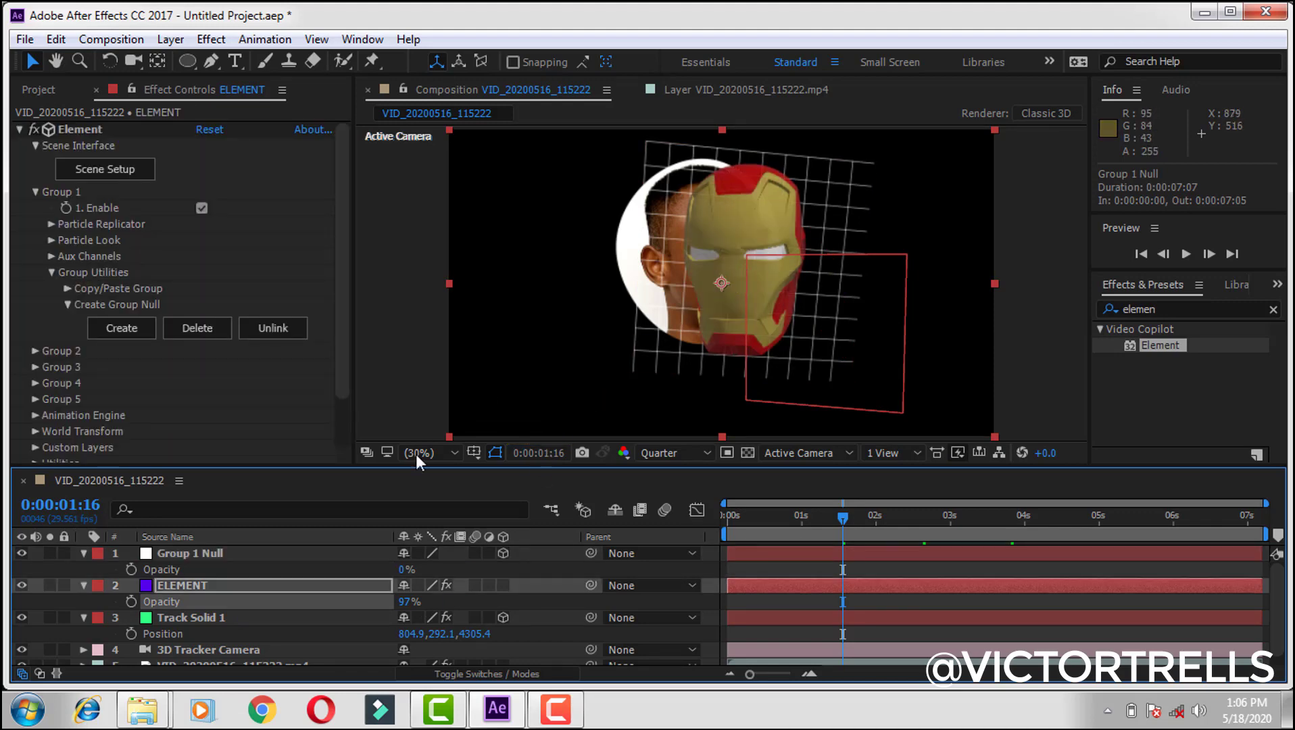
click(222, 552)
key(u)
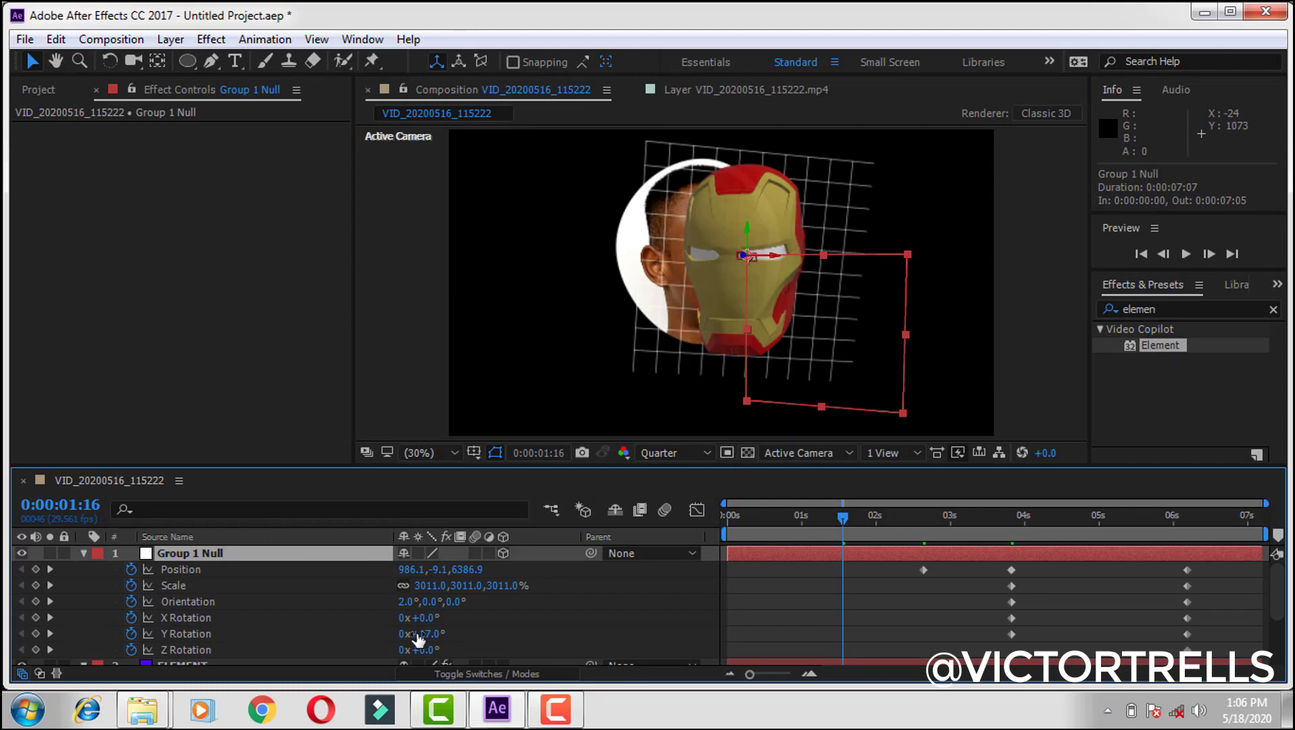
Set Group 1 Null's Y Rotation to -39° at 0:00:01:16 and move it to about 236.4, -41.6, 6584.3 at 0:00:00:05
mouse_move(430, 634)
mouse_down()
mouse_move(443, 634)
mouse_move(351, 636)
mouse_move(433, 633)
mouse_up()
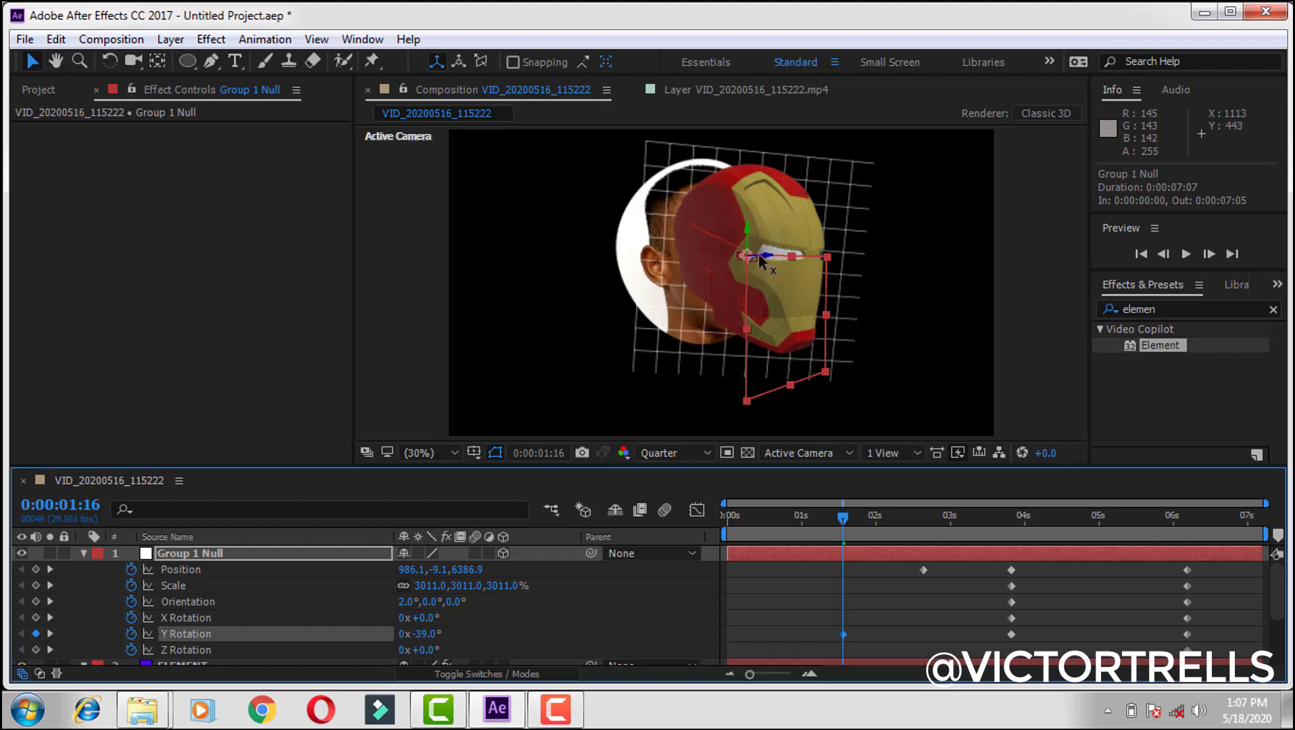
drag(803, 522, 787, 528)
scroll(349, 643, down, 3)
drag(409, 633, 432, 622)
drag(788, 517, 741, 522)
click(687, 258)
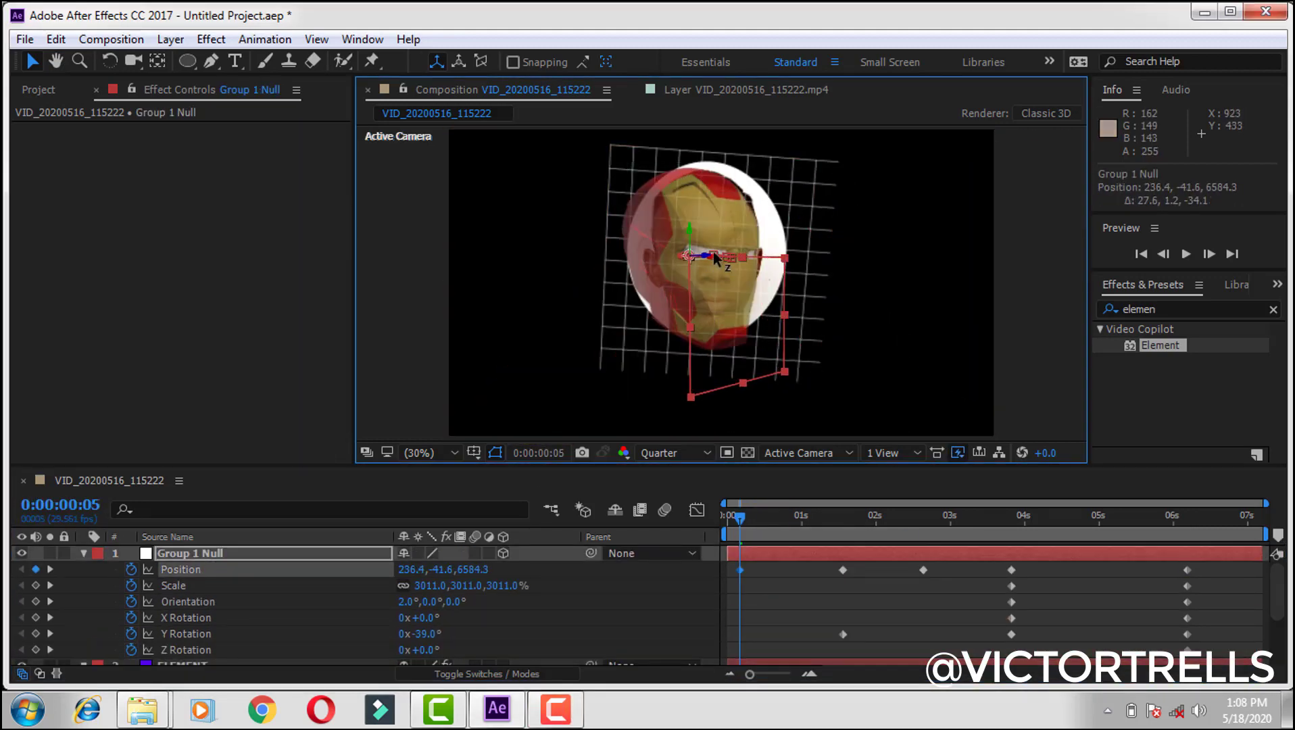
At 0:00:00:05, shift Group 1 Null along X to centre the helmet over the face and set its Y Rotation to -8°
drag(710, 255, 787, 263)
drag(423, 635, 440, 634)
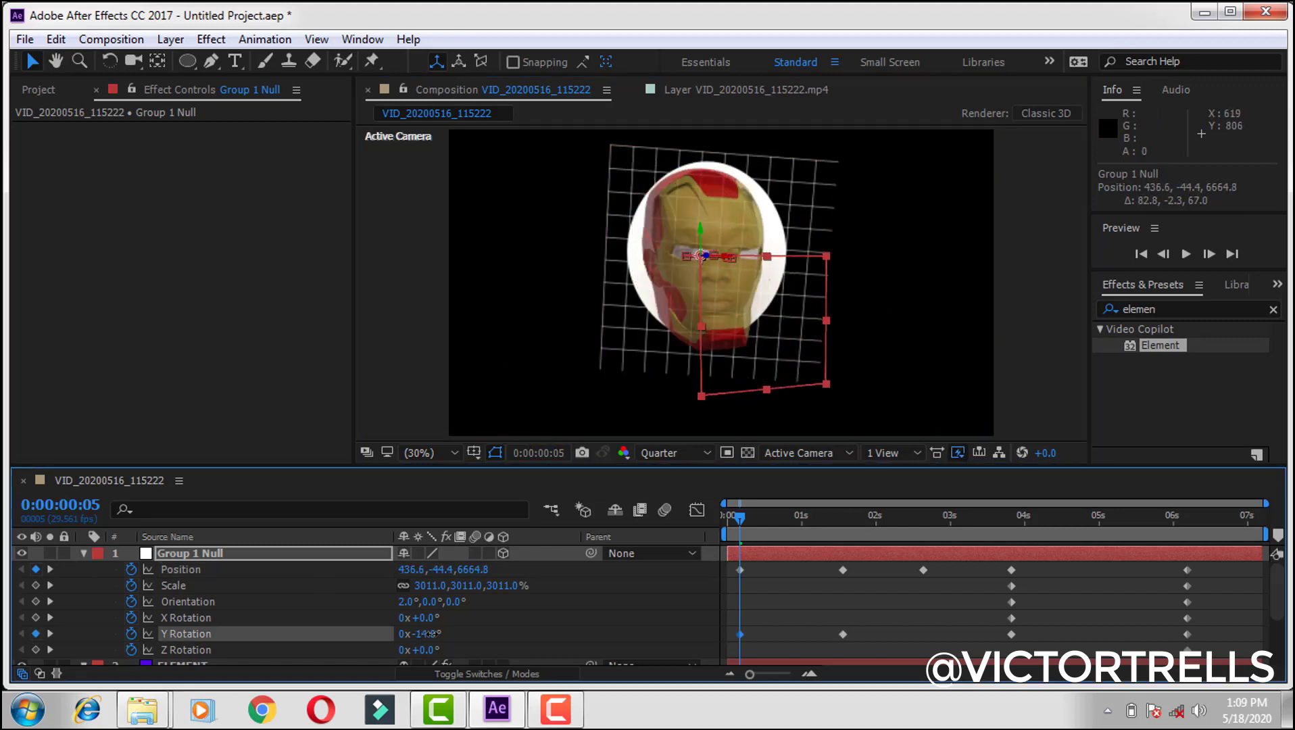
drag(709, 256, 741, 250)
click(425, 634)
At 0:00:00:00, set Group 1 Null's Y Rotation to -3°, increase its scale and reposition the helmet over the face
key(Home)
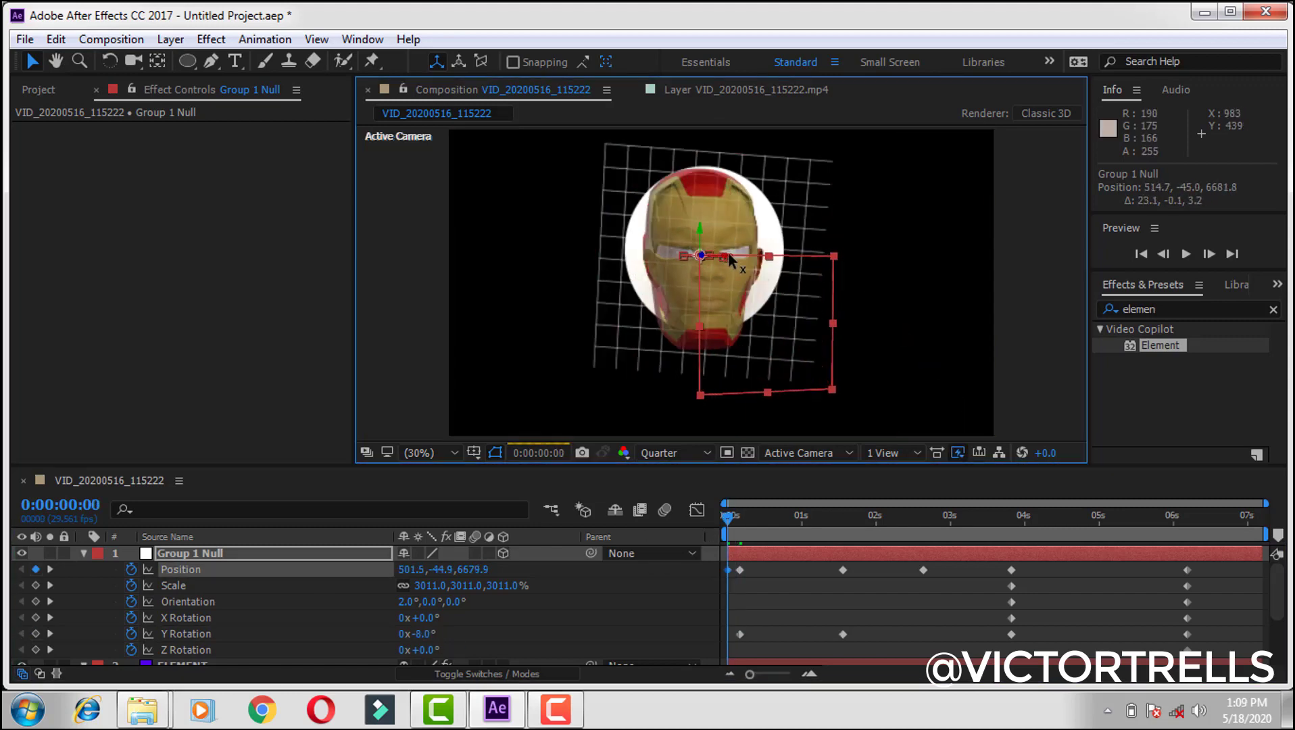
drag(424, 635, 434, 634)
drag(439, 585, 466, 585)
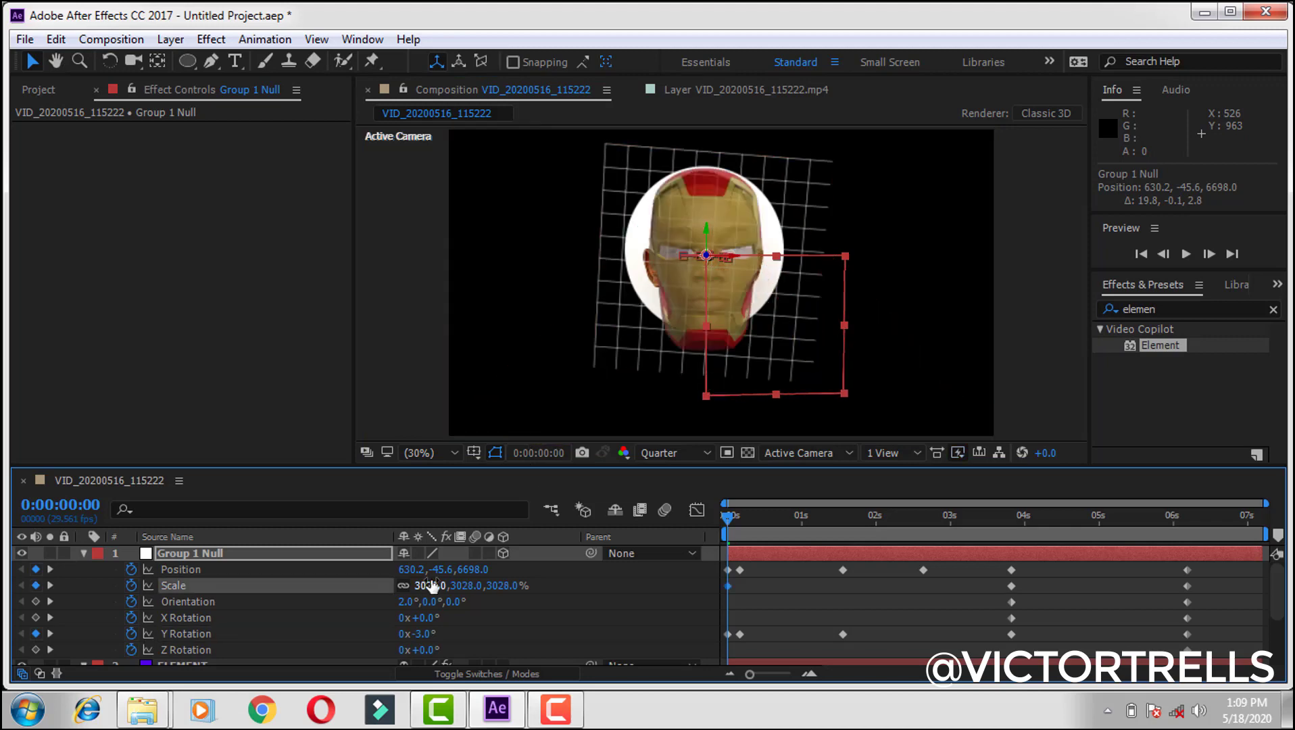
drag(737, 263, 729, 263)
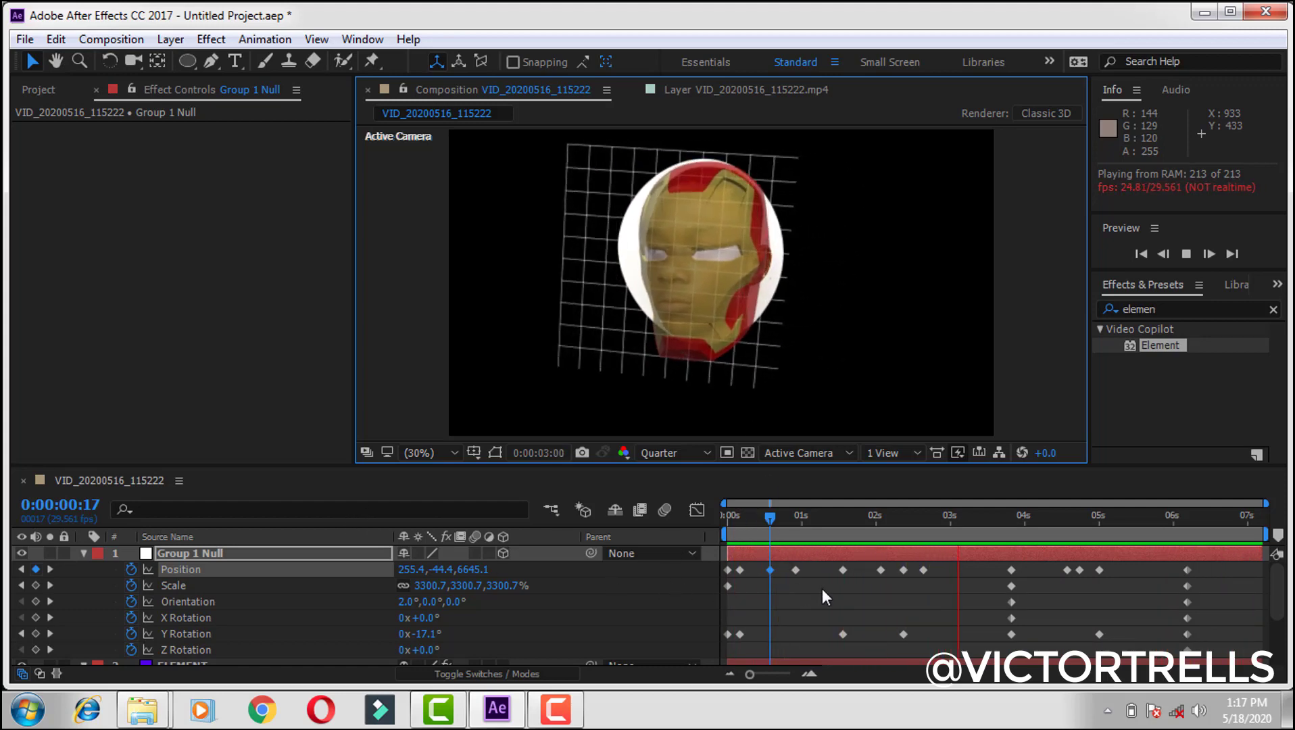
Set the ELEMENT layer's opacity to 100%, check the helmet at 0:00:00:25, and collapse the Group 1 Null and ELEMENT properties
click(84, 554)
click(83, 554)
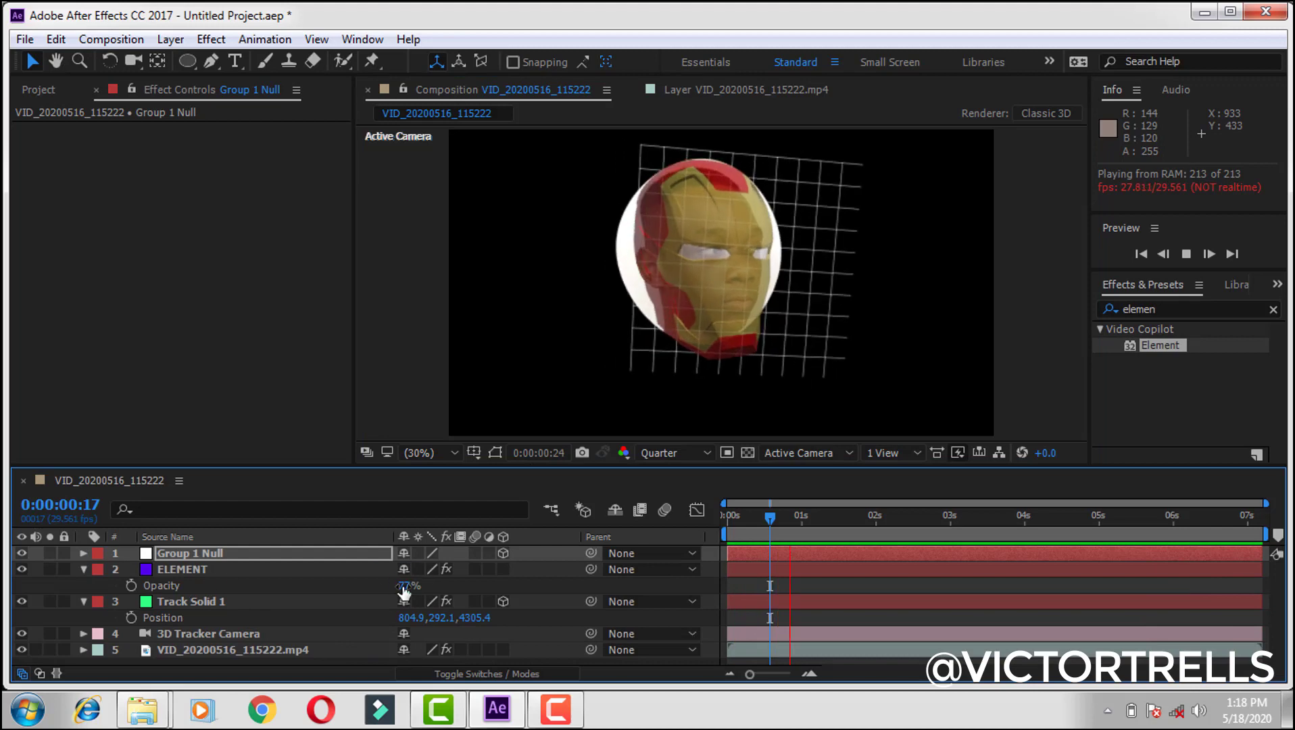
drag(408, 585, 697, 587)
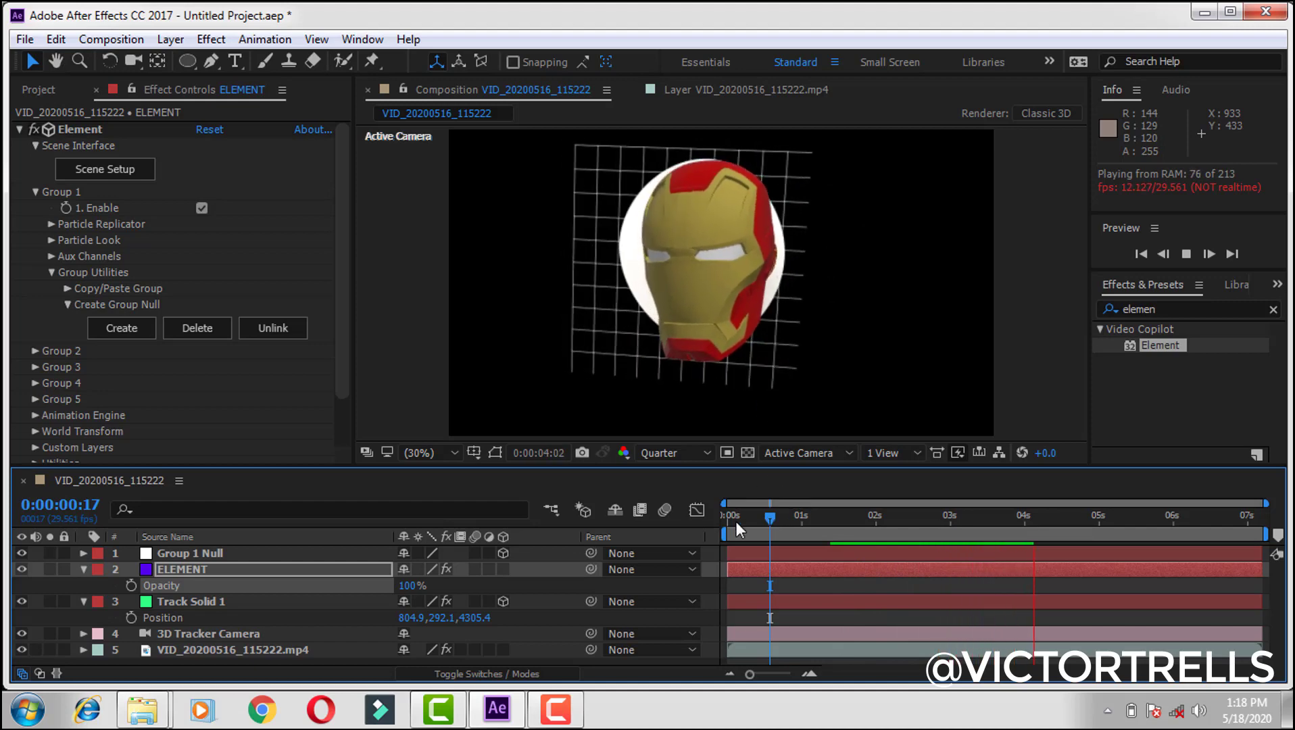
drag(735, 521, 790, 515)
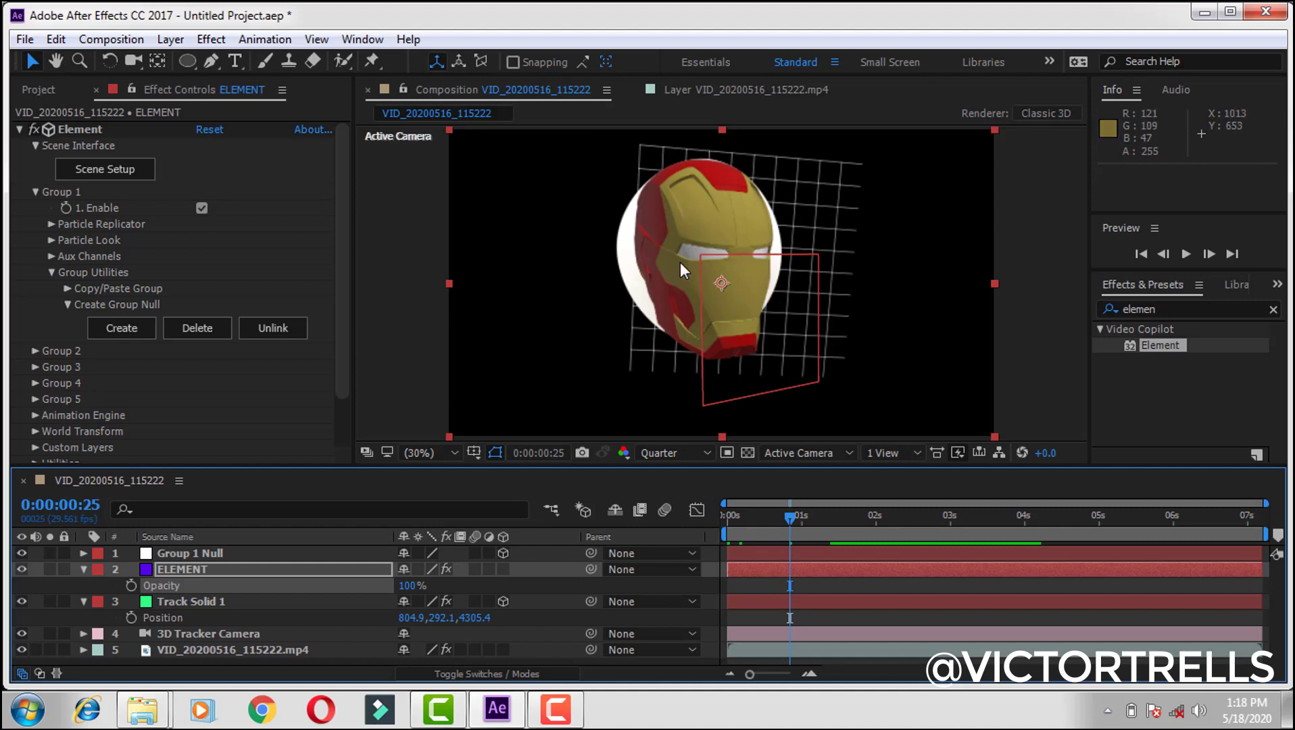
click(84, 570)
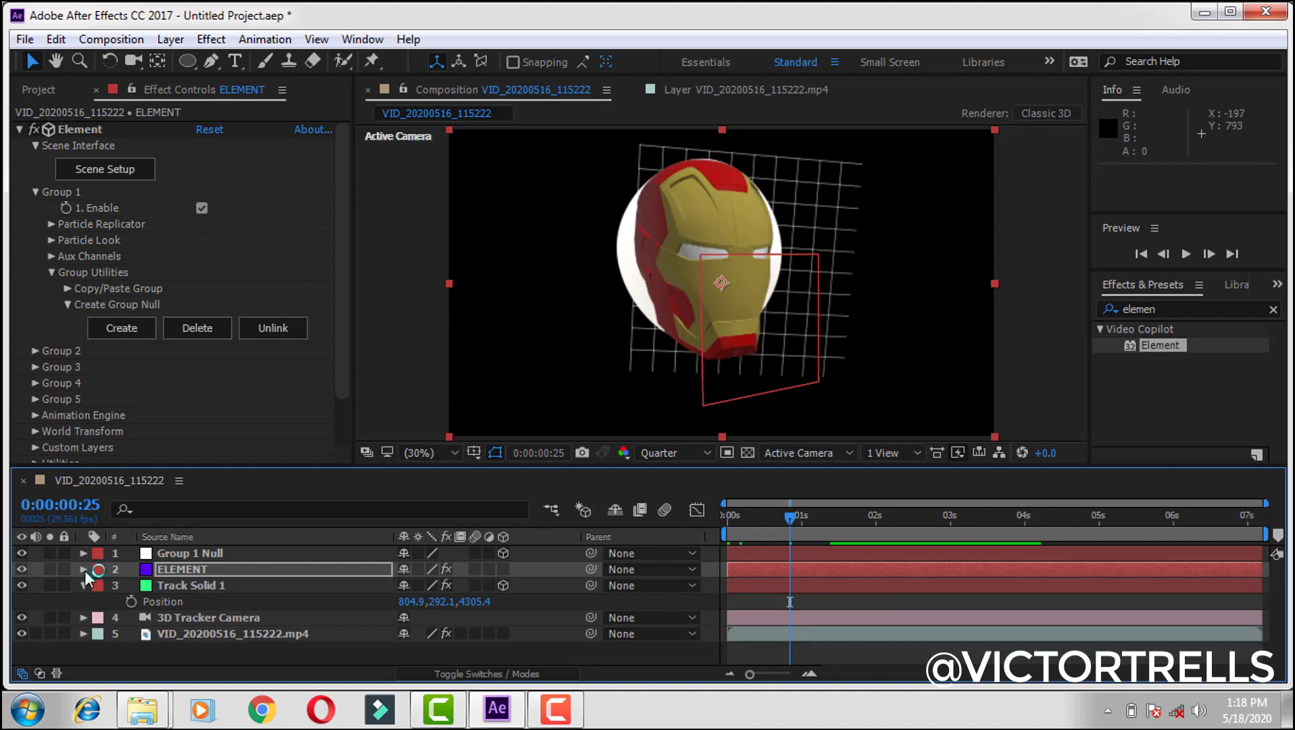
Delete Mask 1 from the VID_20200516_115222.mp4 layer and hide the Track Solid 1 grid layer
click(227, 637)
key(m)
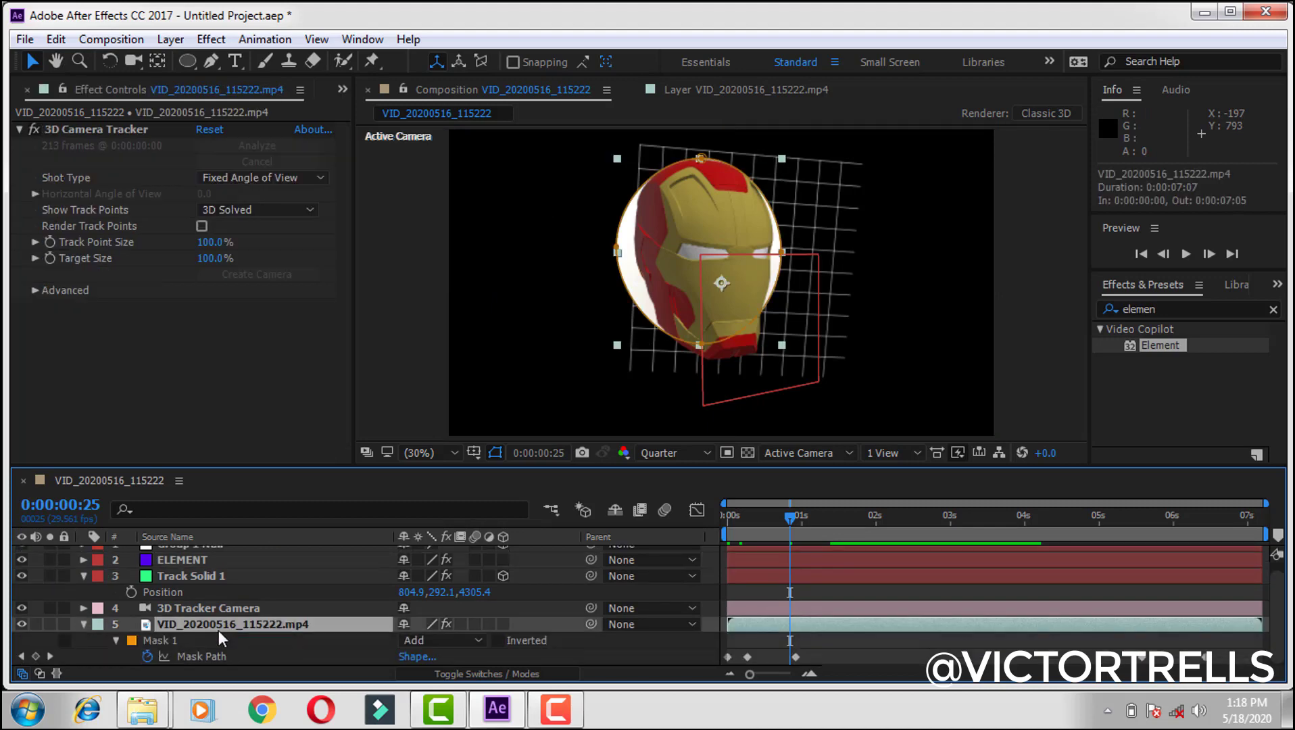
click(163, 639)
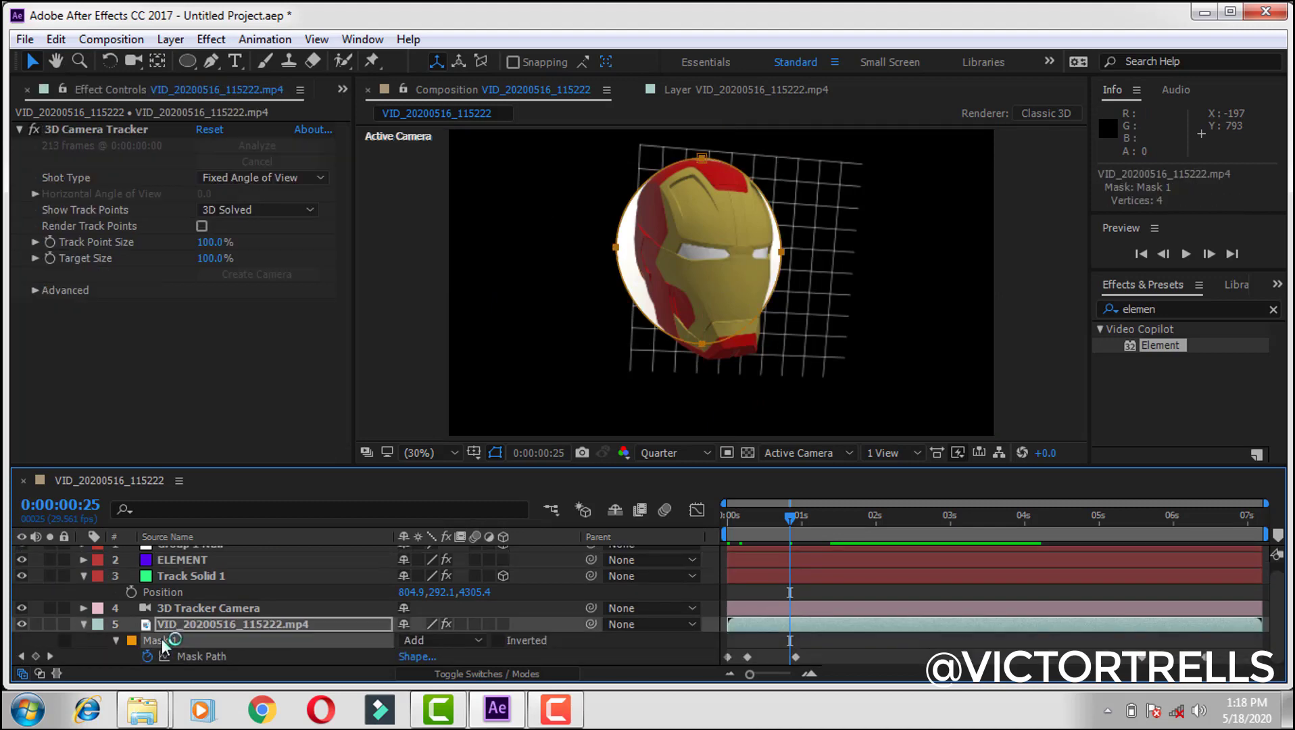
key(Delete)
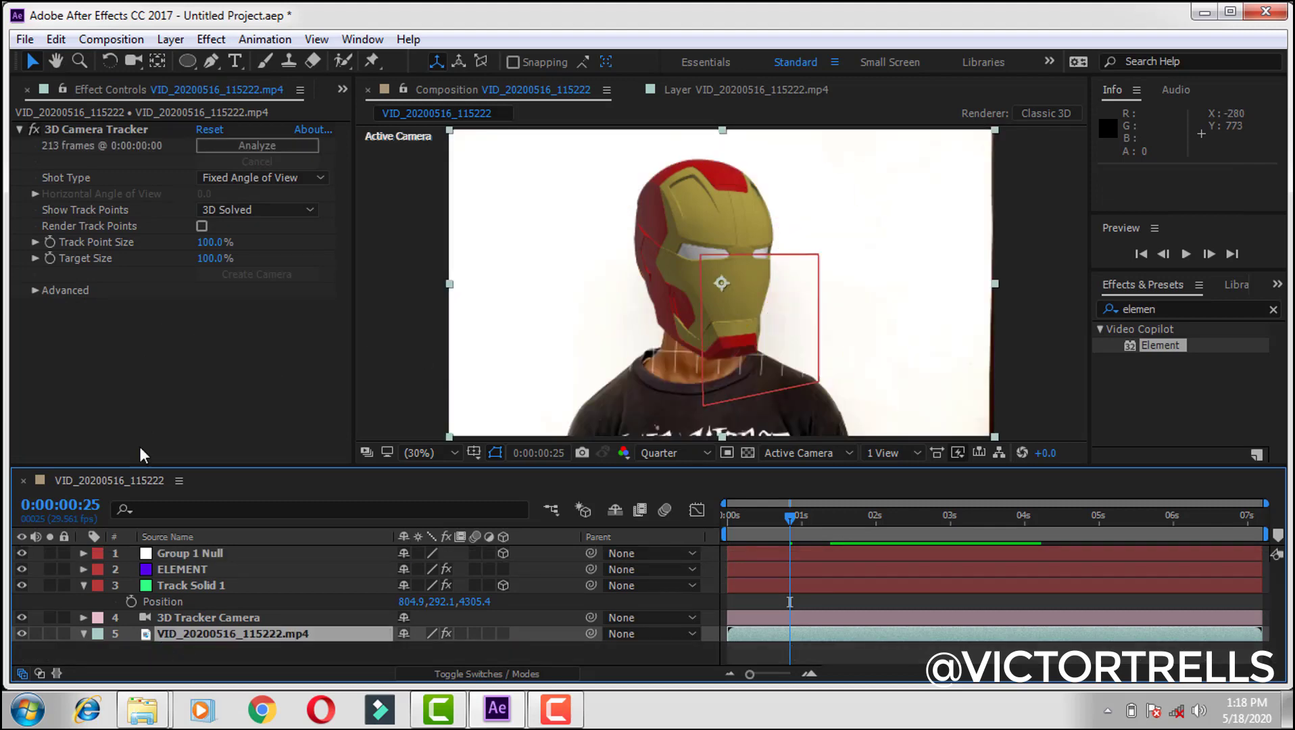
click(186, 585)
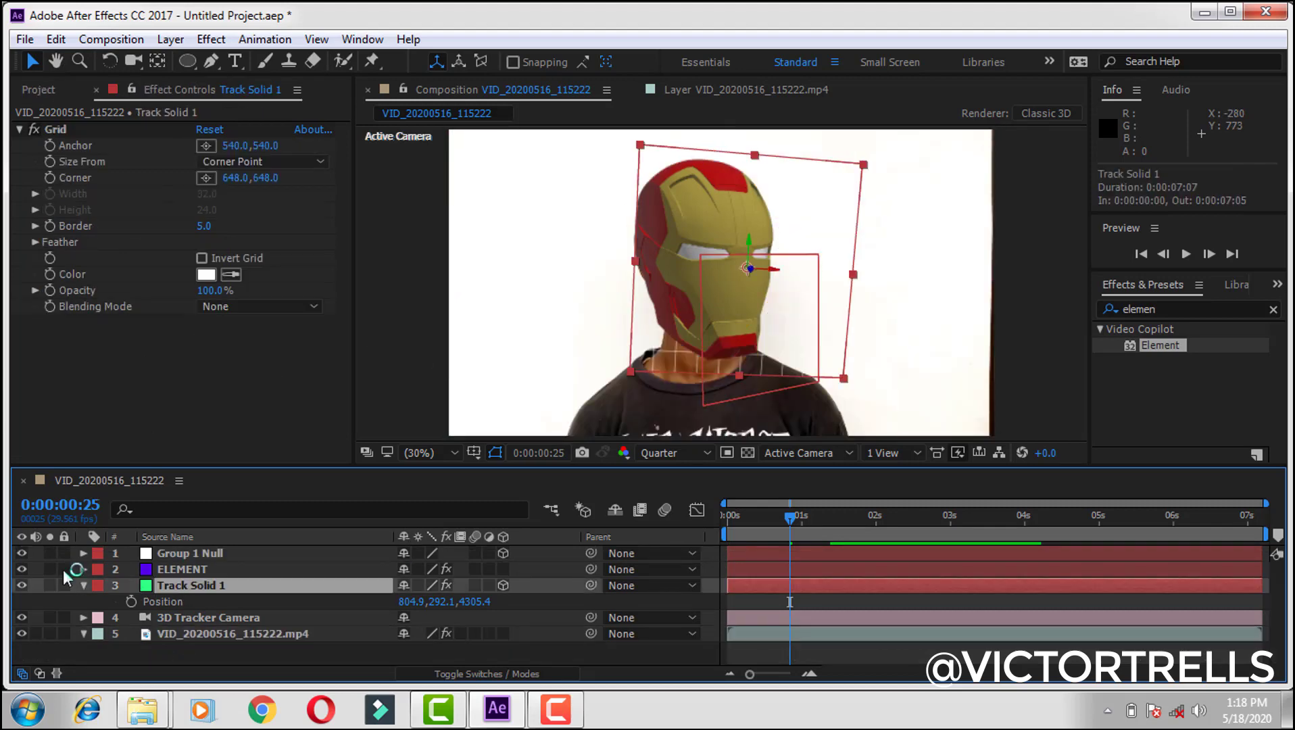
click(21, 586)
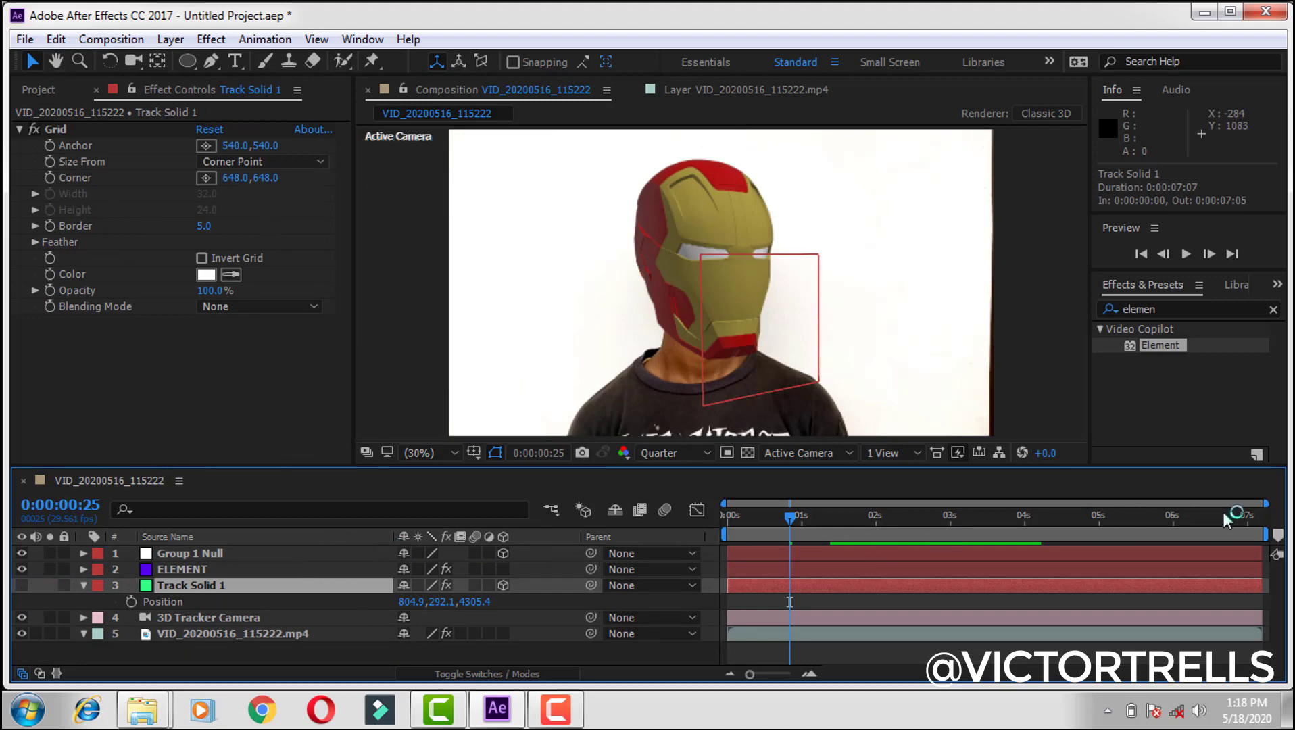
Open the Element scene setup for the ELEMENT layer and select the Iron Man Helmet's Yellow material
click(194, 568)
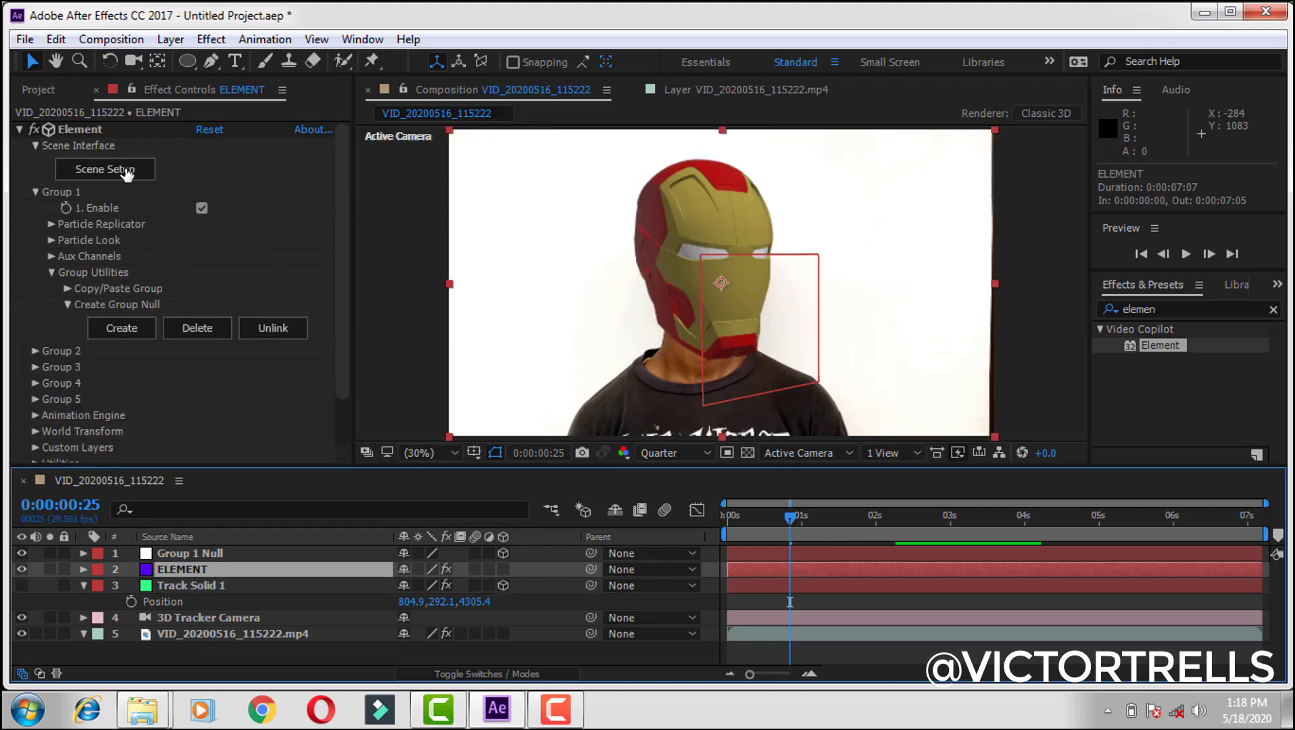
click(125, 170)
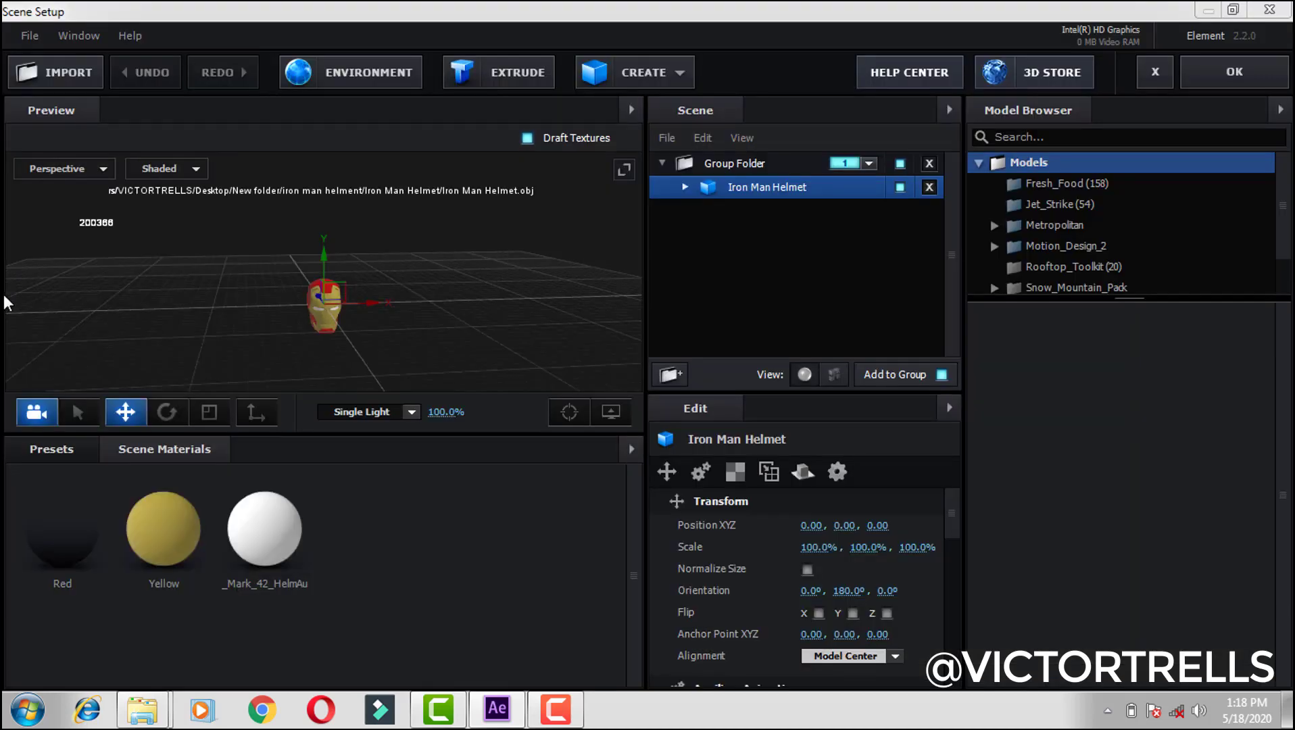
click(570, 412)
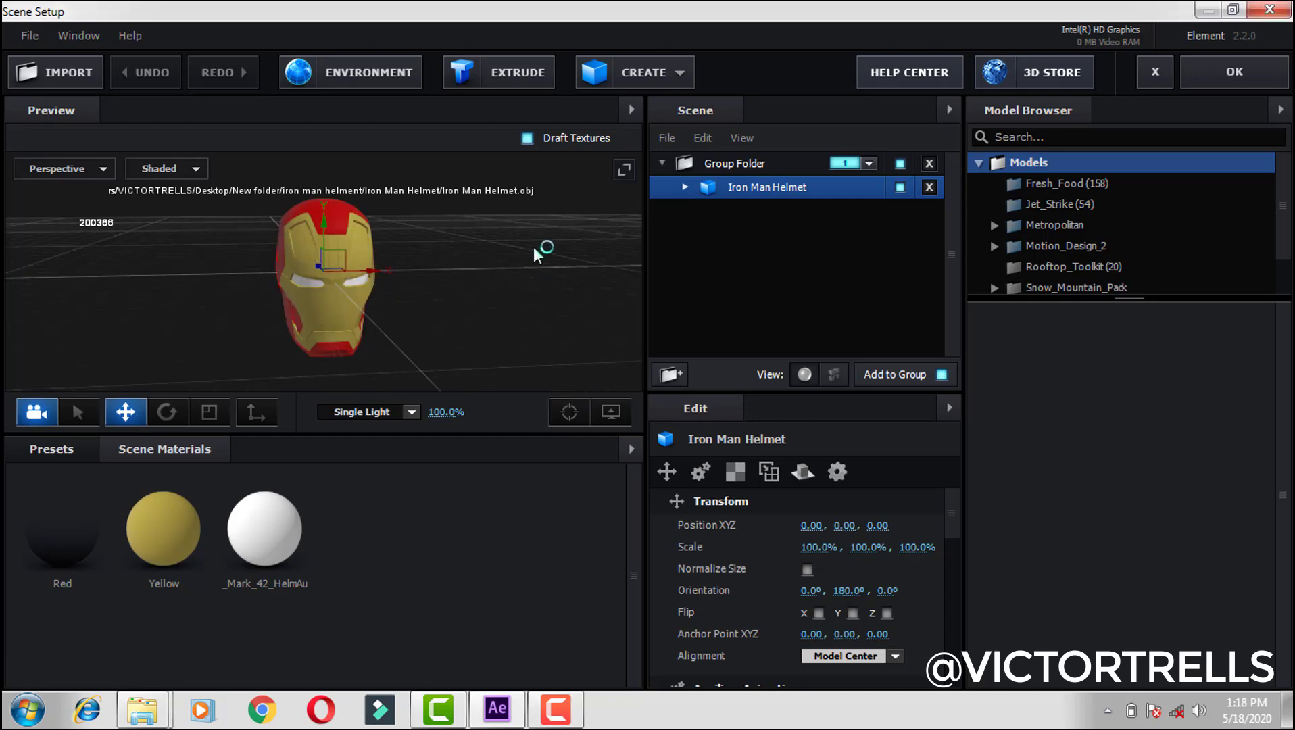
drag(534, 246, 73, 409)
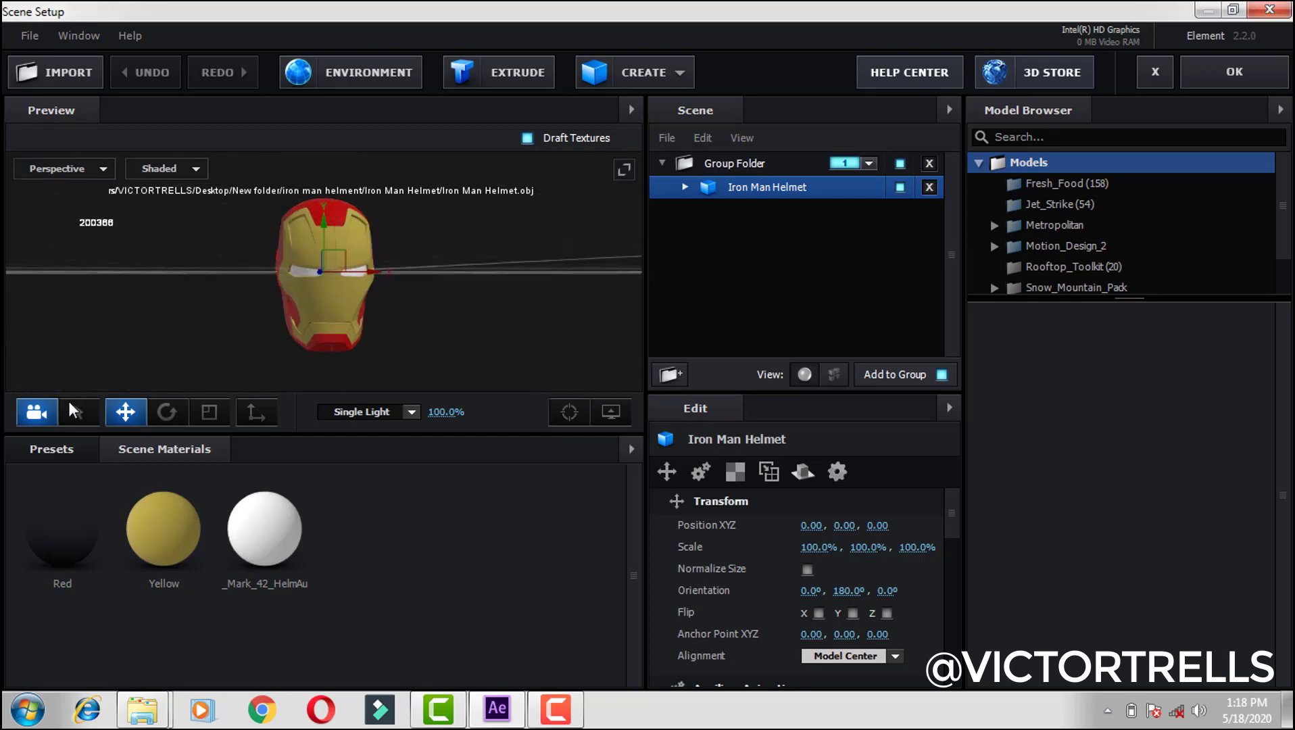
click(686, 187)
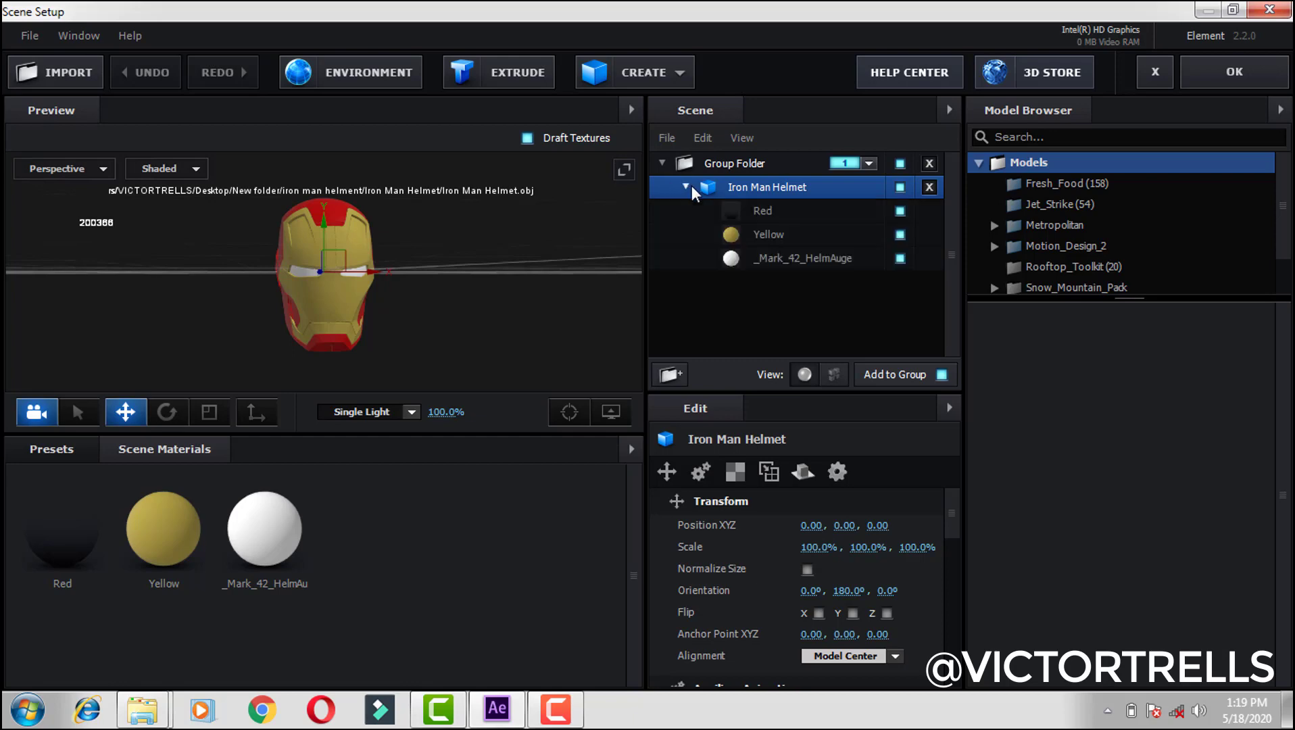
click(788, 241)
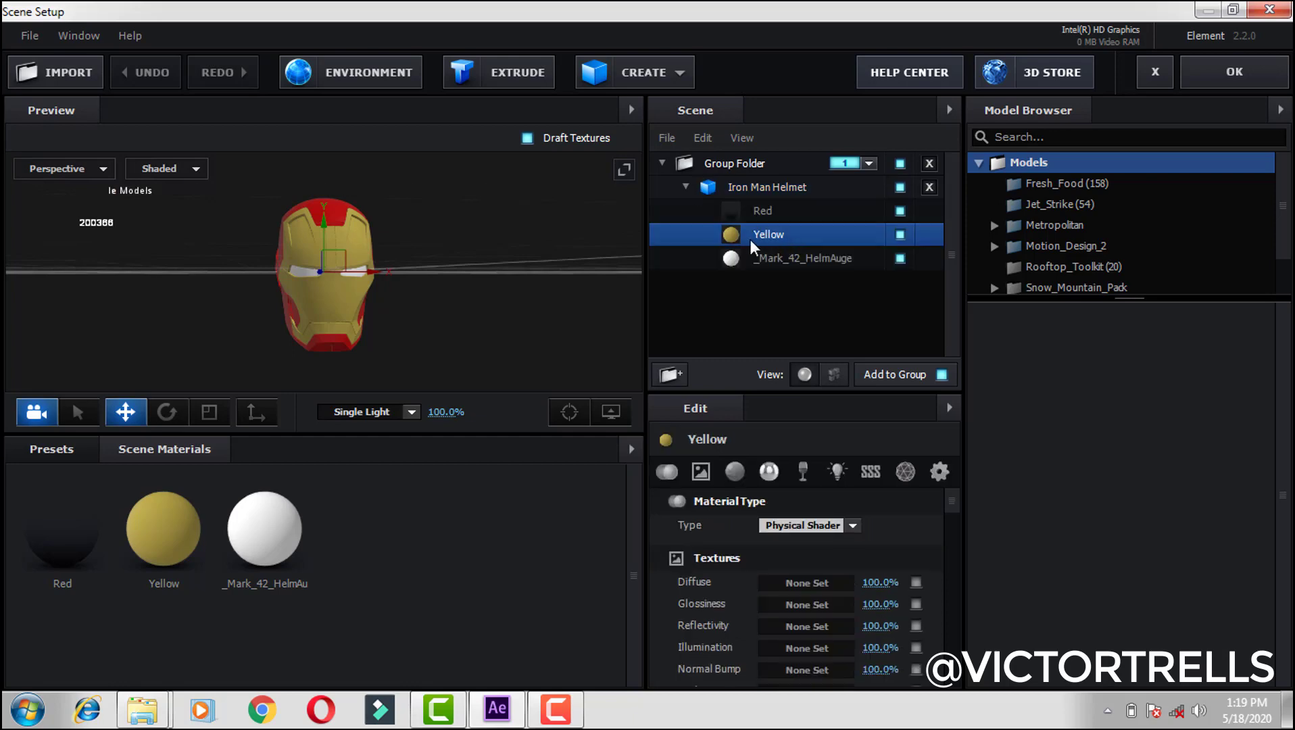
Apply the Gold preset from the Physical materials to the helmet's Yellow material and check it from another angle
click(32, 450)
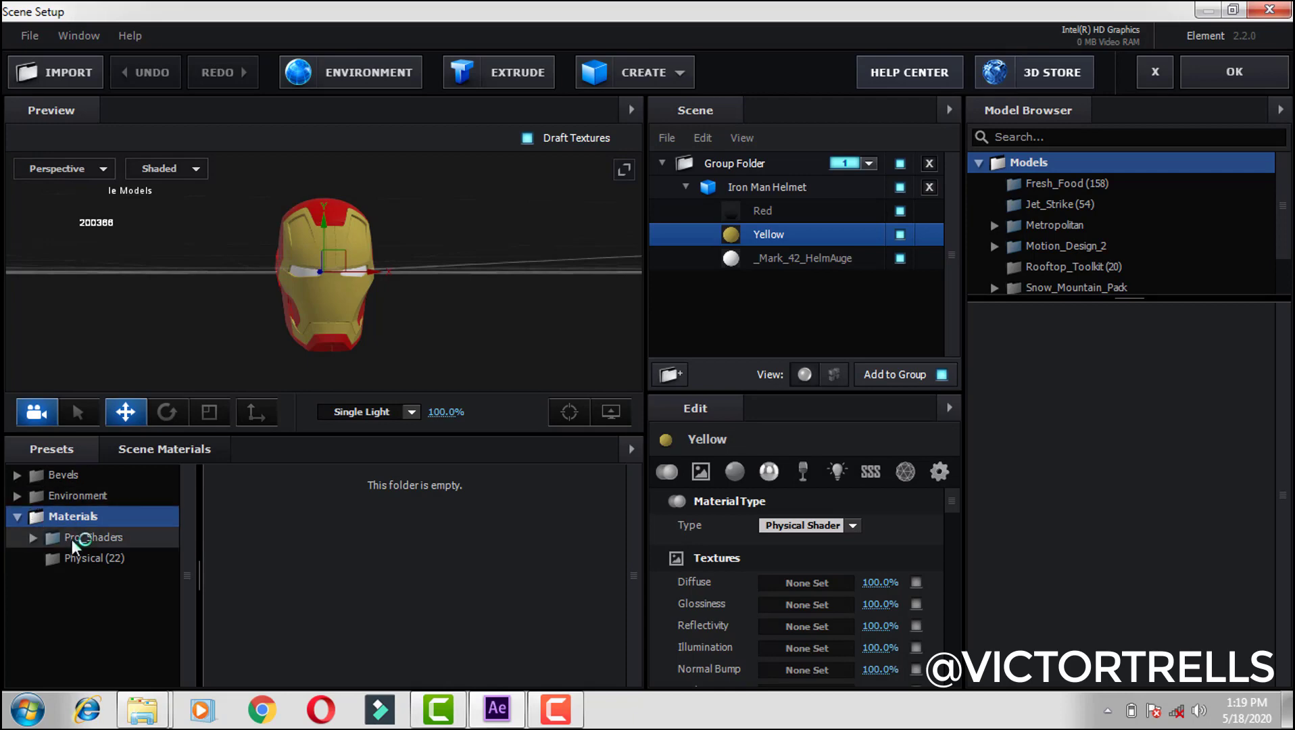
click(65, 495)
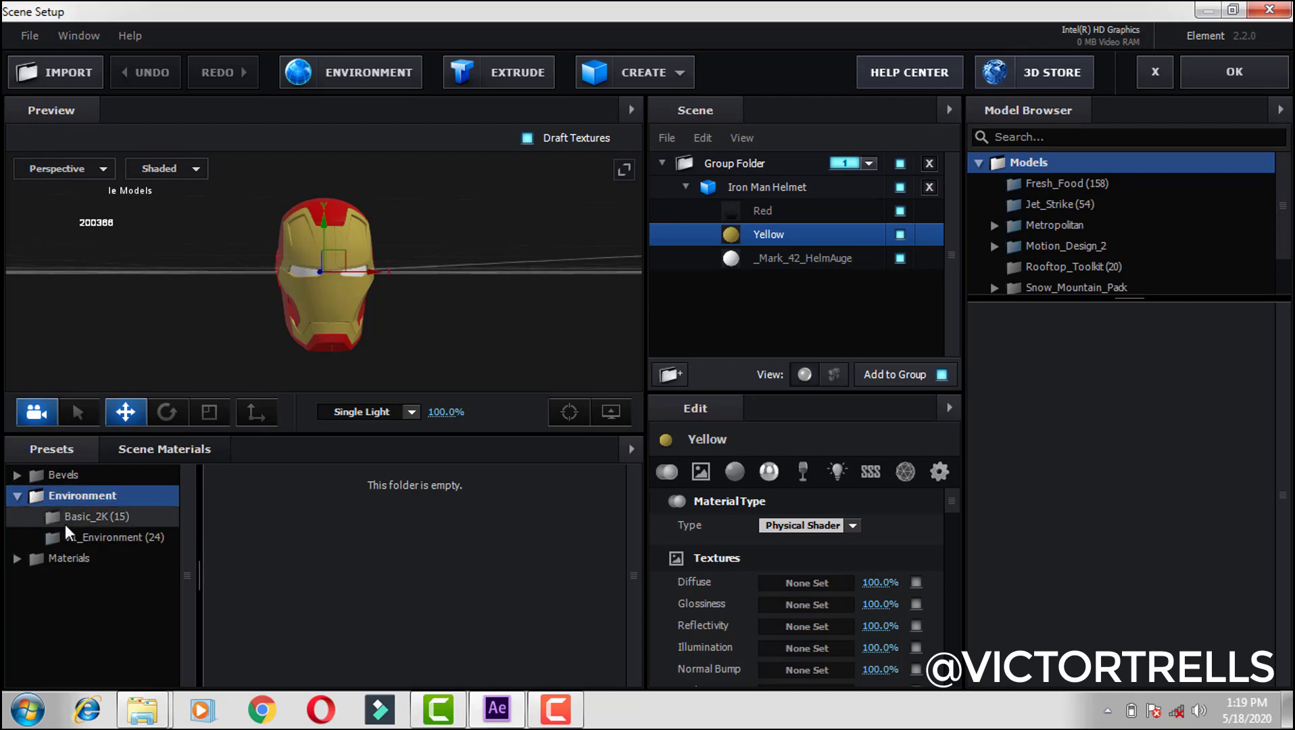
click(21, 558)
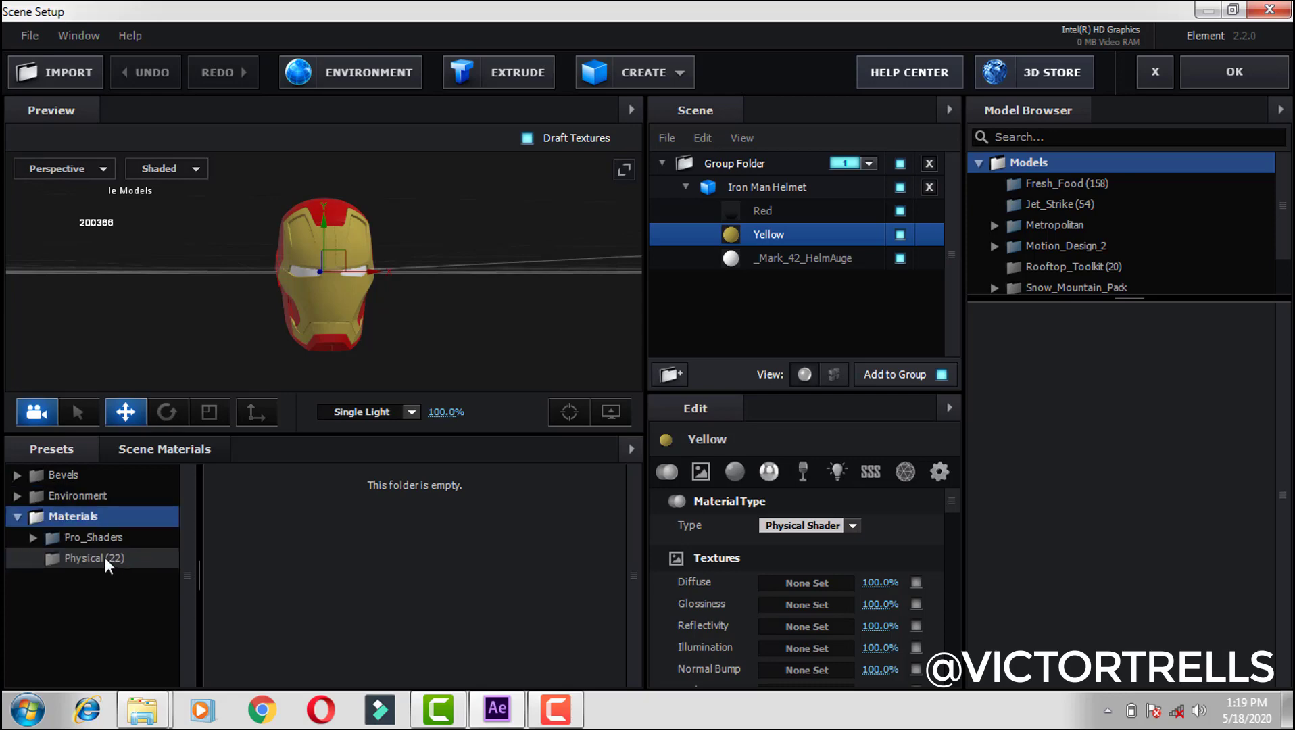
click(102, 557)
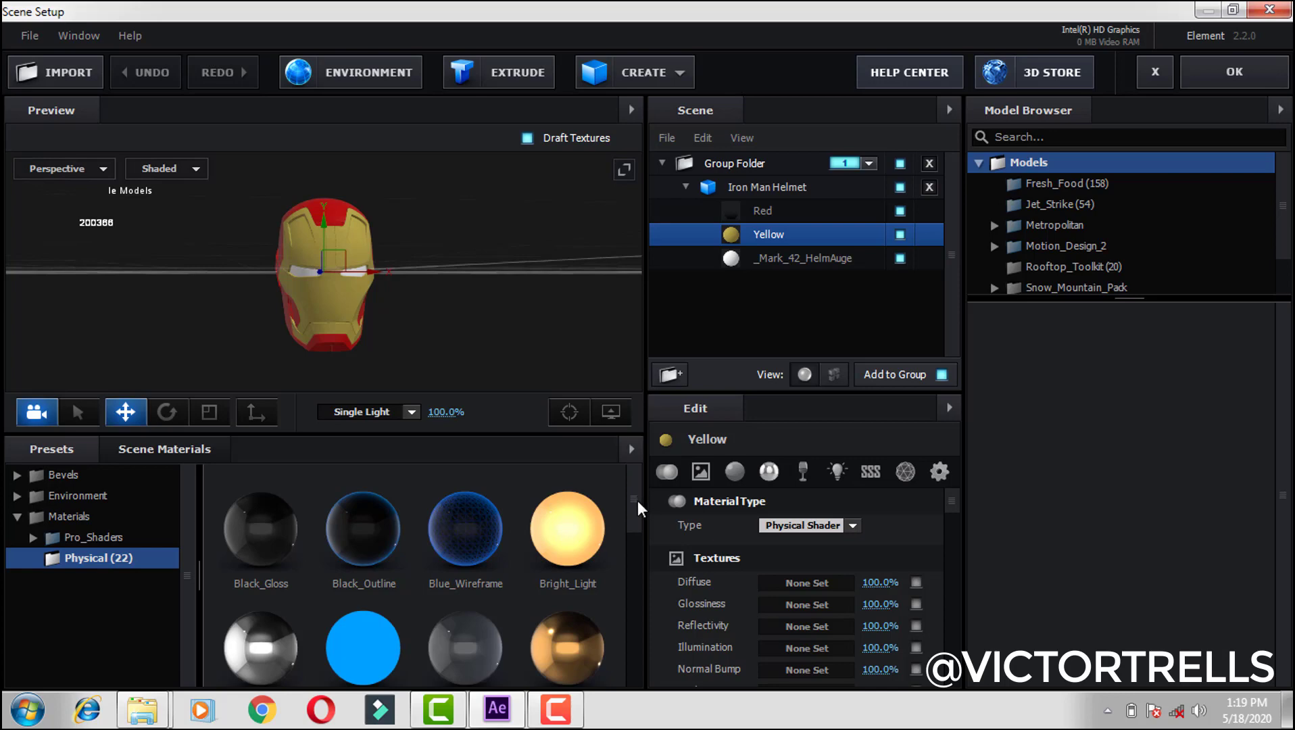
mouse_move(639, 505)
mouse_down()
mouse_move(643, 615)
mouse_move(627, 503)
mouse_move(623, 521)
mouse_up()
click(570, 568)
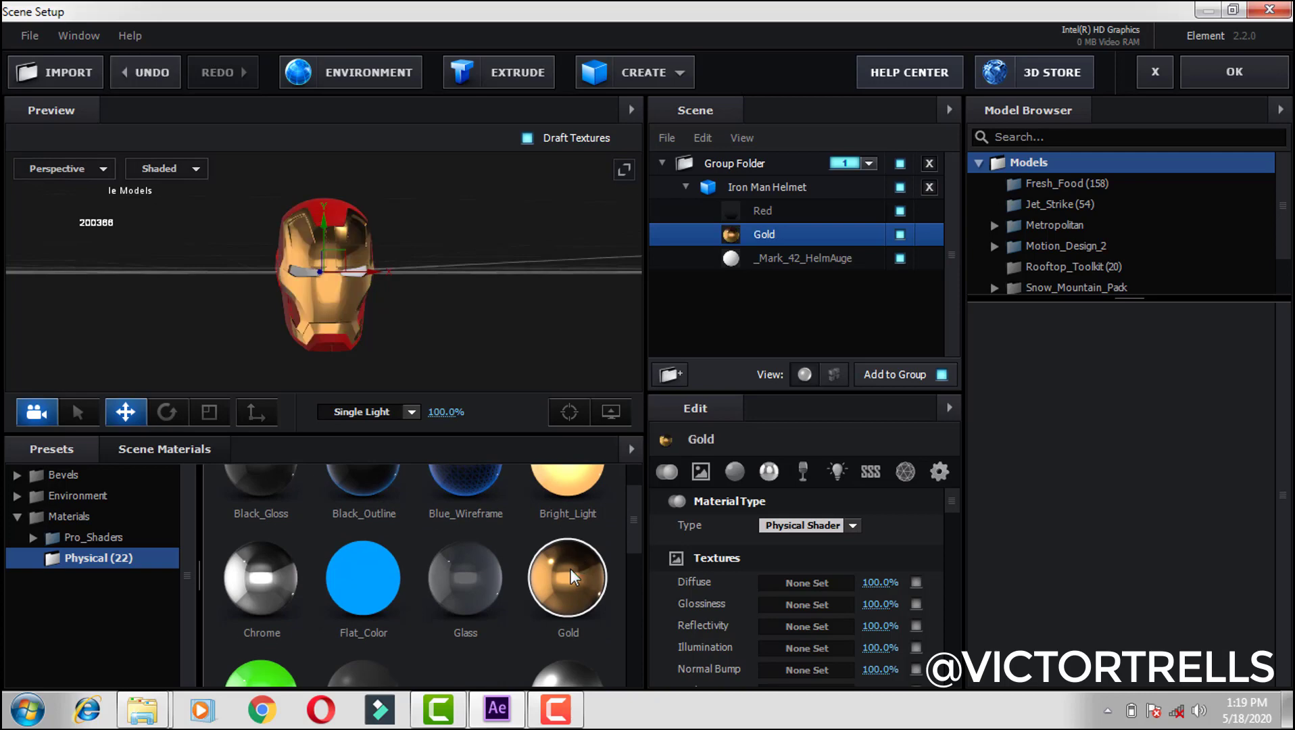
drag(492, 313, 194, 273)
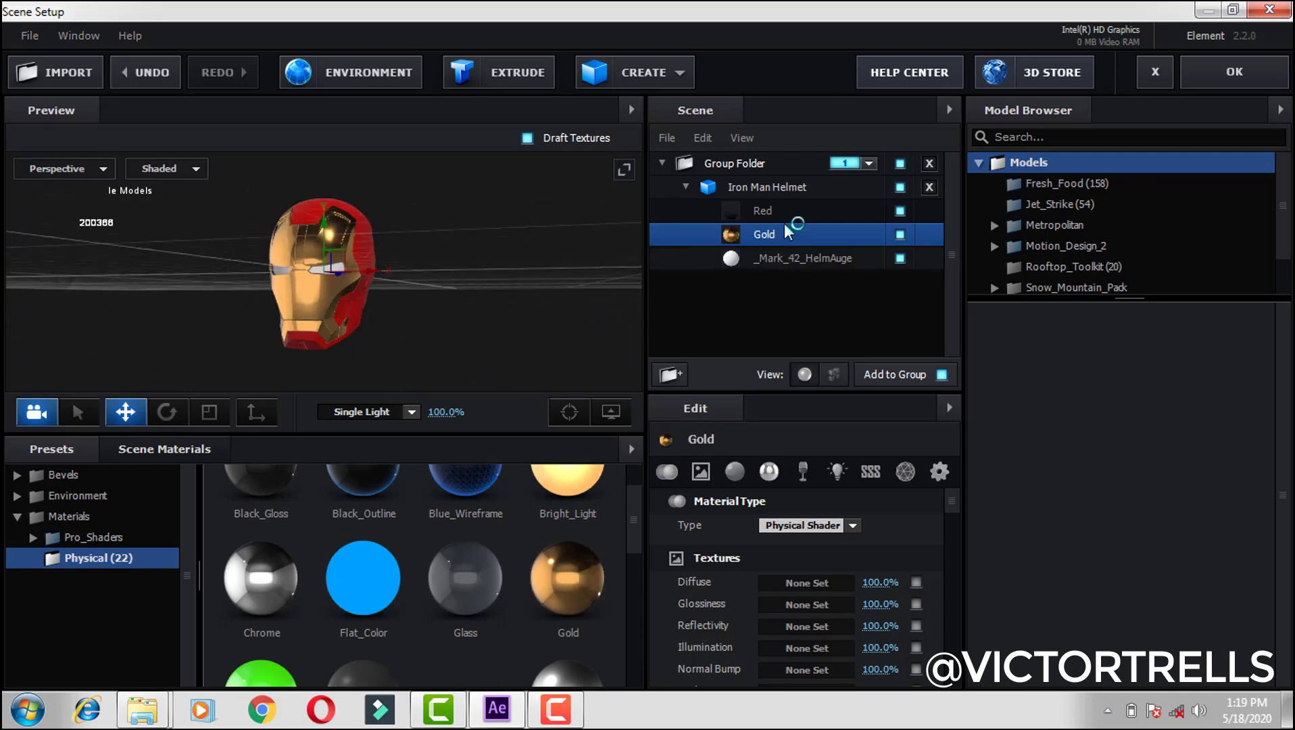
Apply the Paint_Red preset from the Physical materials to the helmet's Red material and inspect the result
click(764, 213)
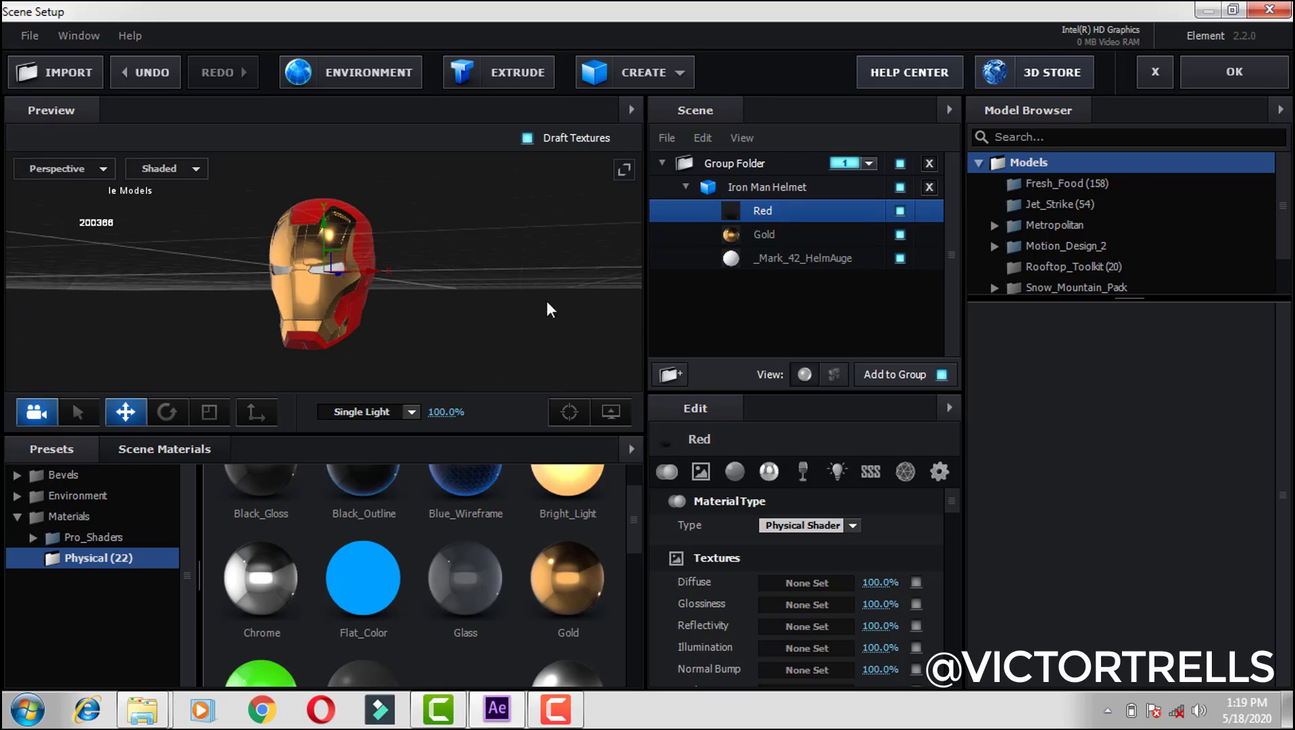
scroll(636, 564, down, 3)
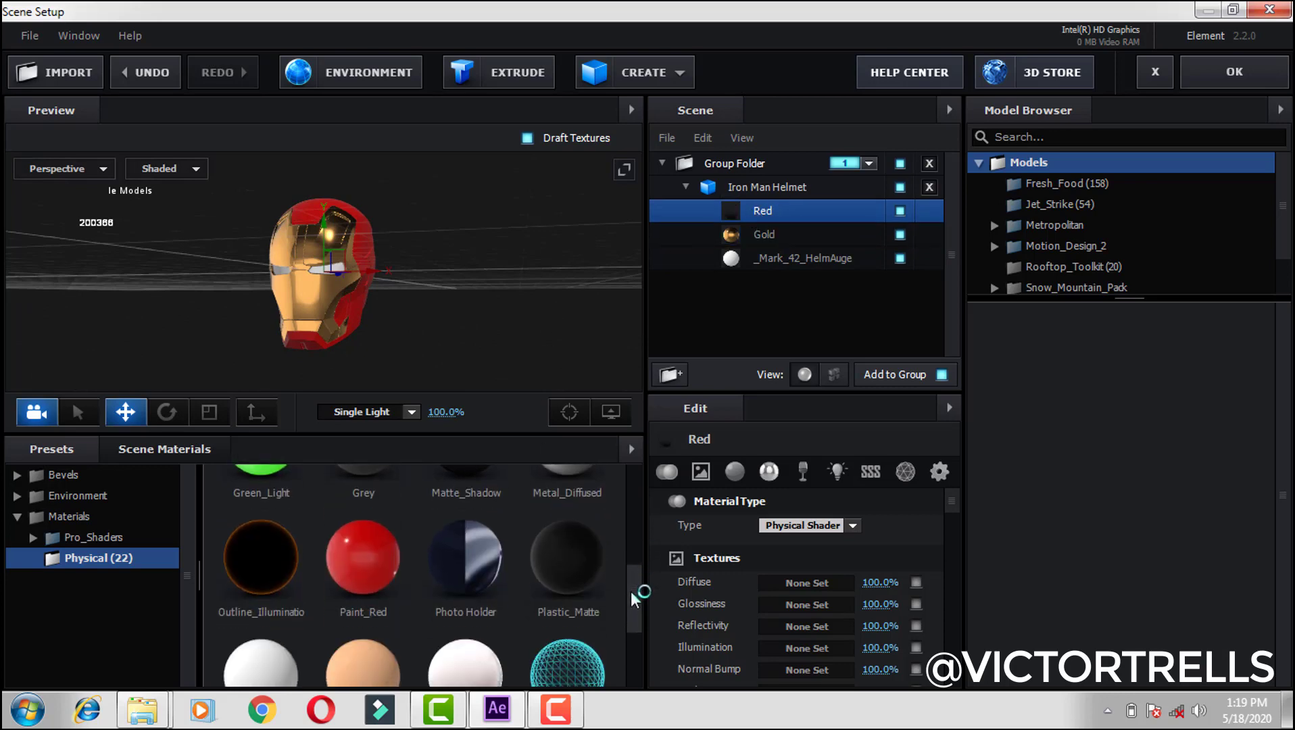
click(342, 559)
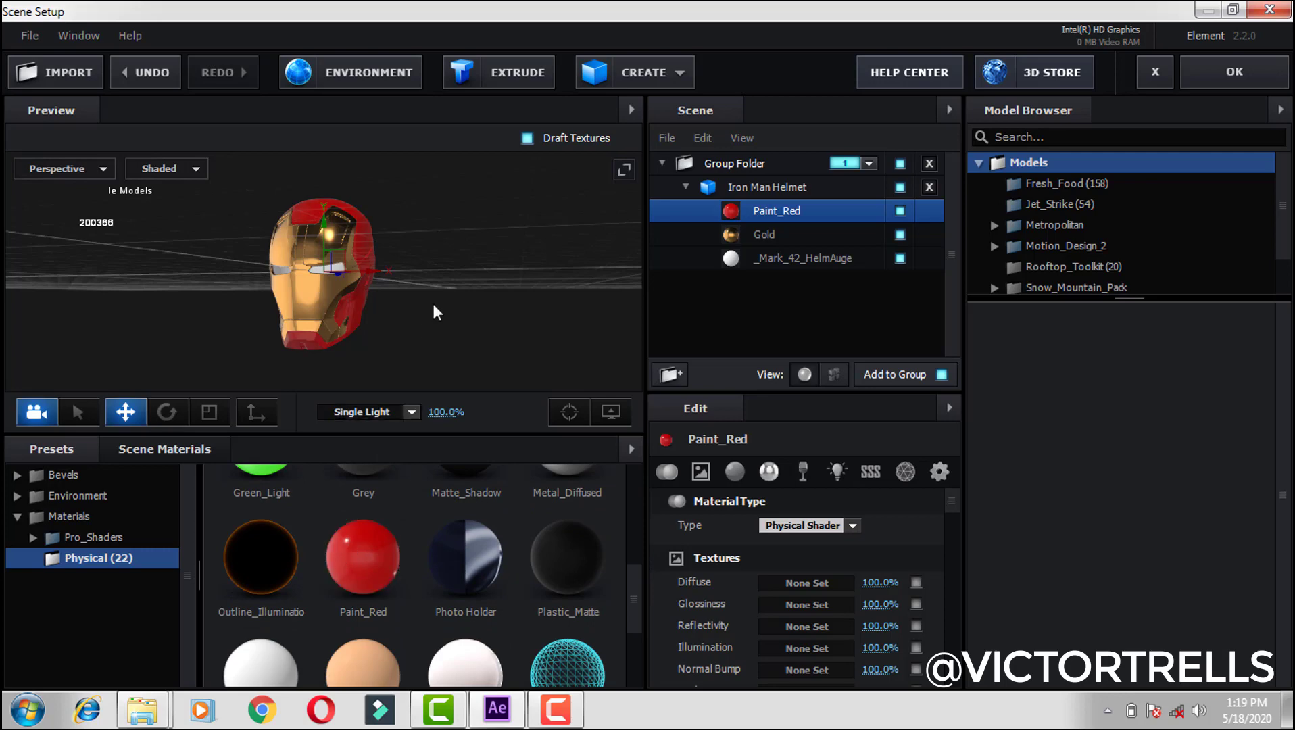
drag(530, 259, 647, 282)
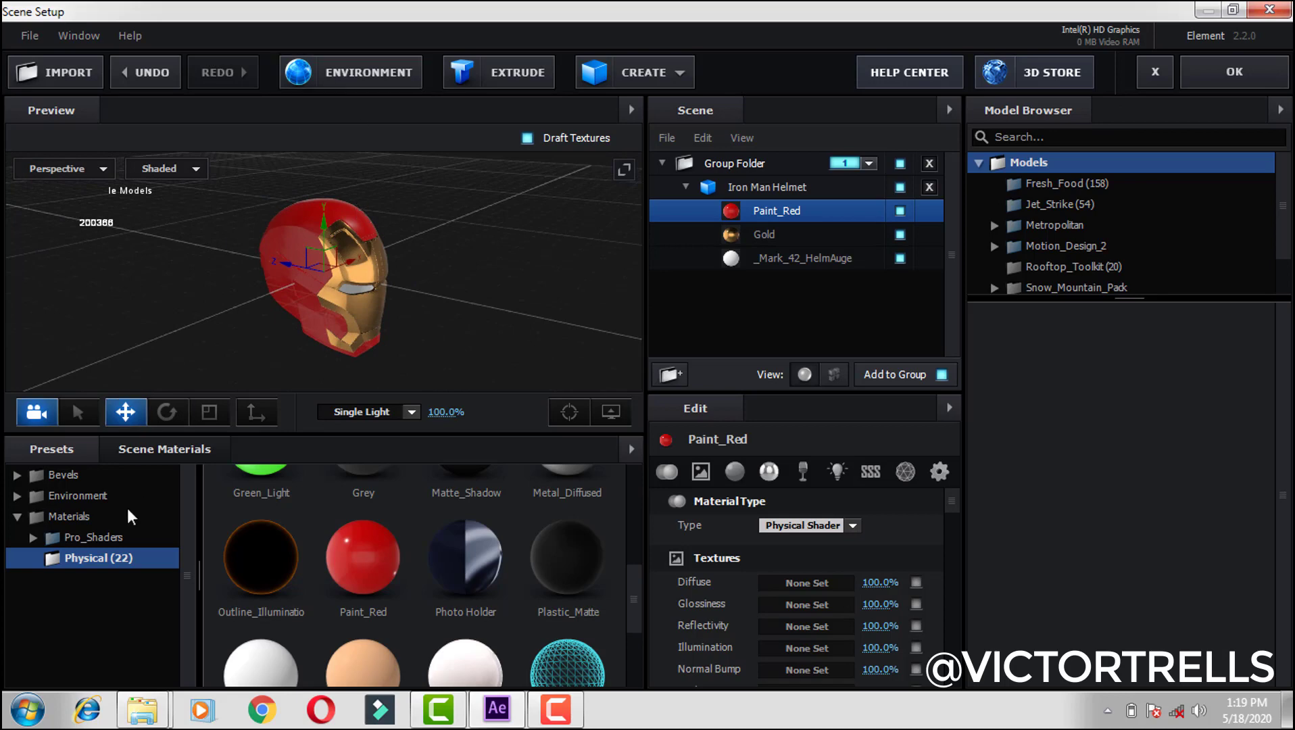
Set the scene's environment to the Roof preset from V1_Environment, inspect its reflections on the helmet and accept the scene setup
click(82, 496)
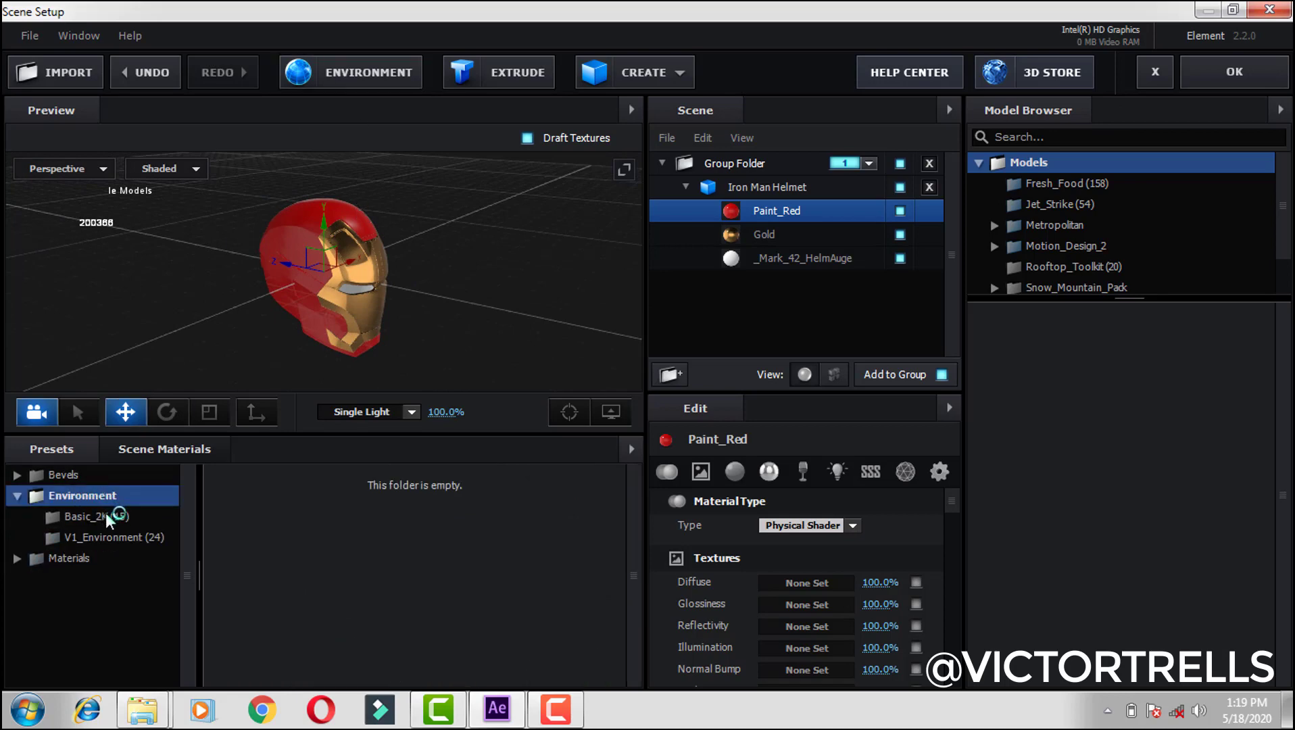
click(114, 518)
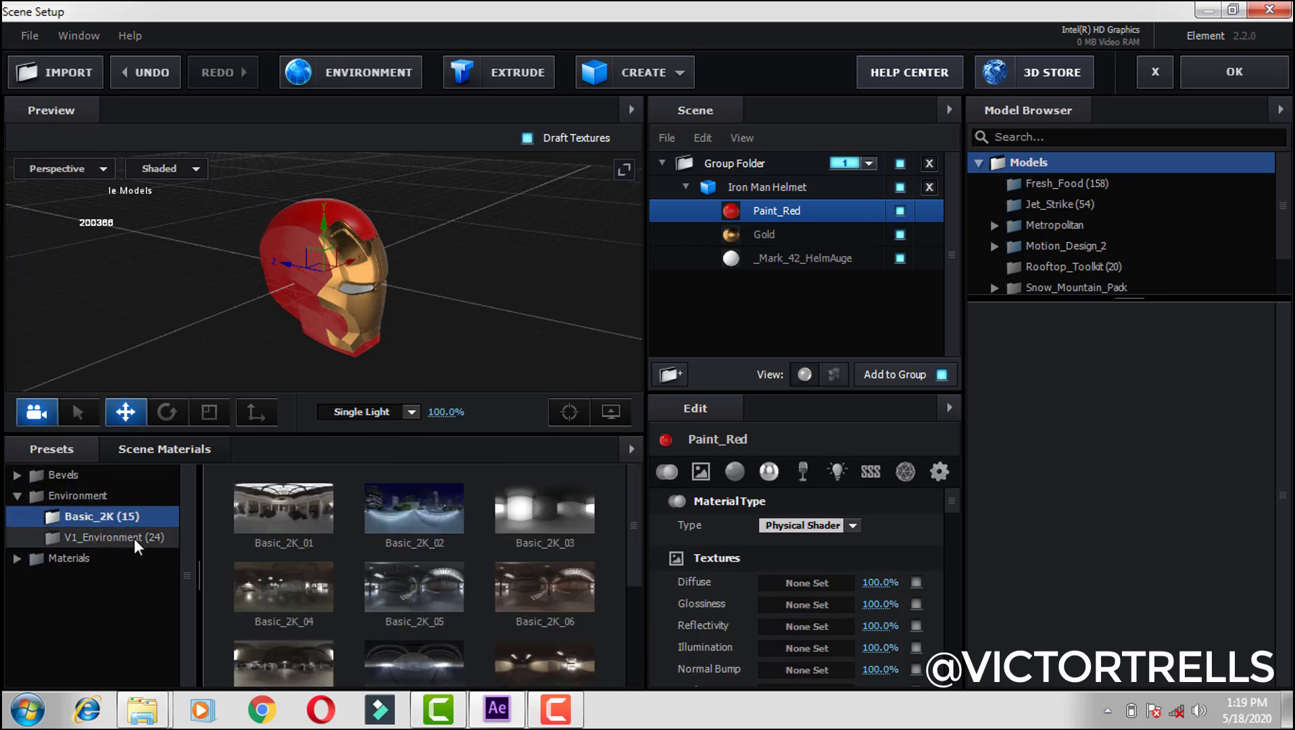
click(134, 538)
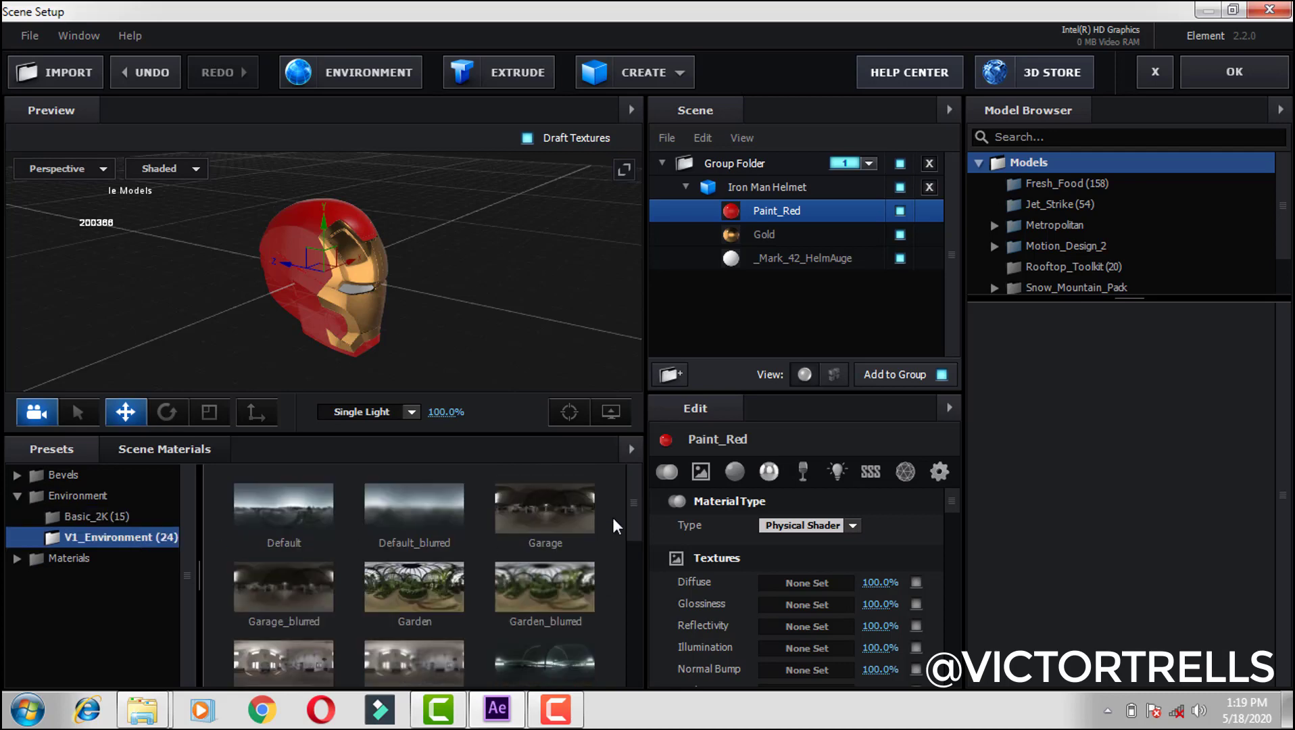
drag(632, 516, 637, 583)
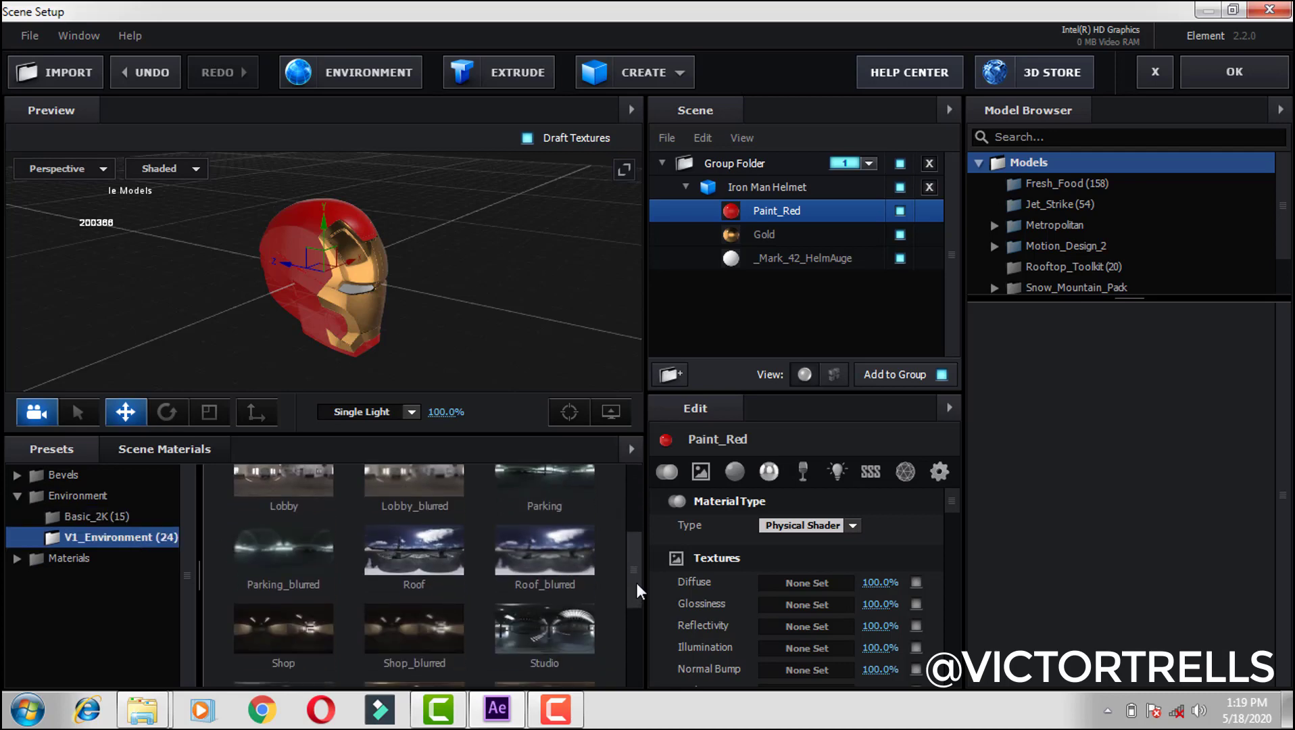
click(434, 546)
drag(458, 273, 297, 273)
drag(375, 305, 443, 311)
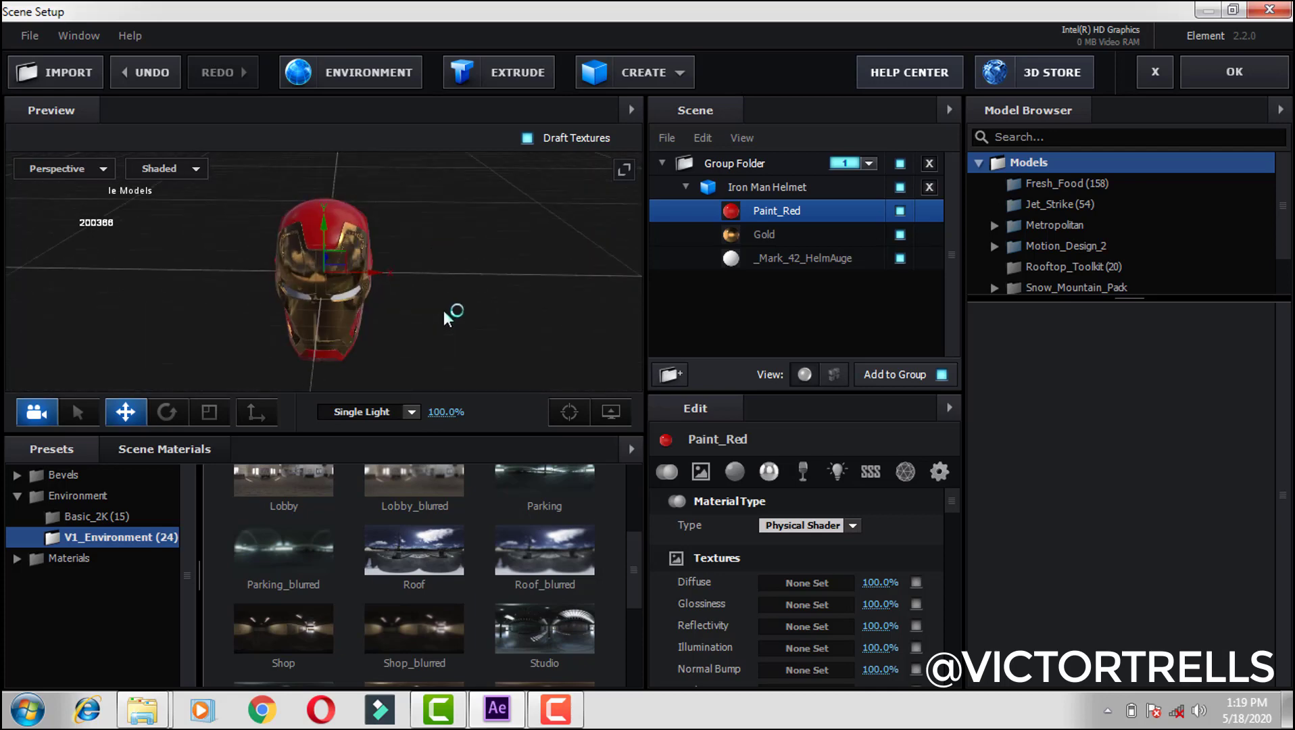
click(1263, 71)
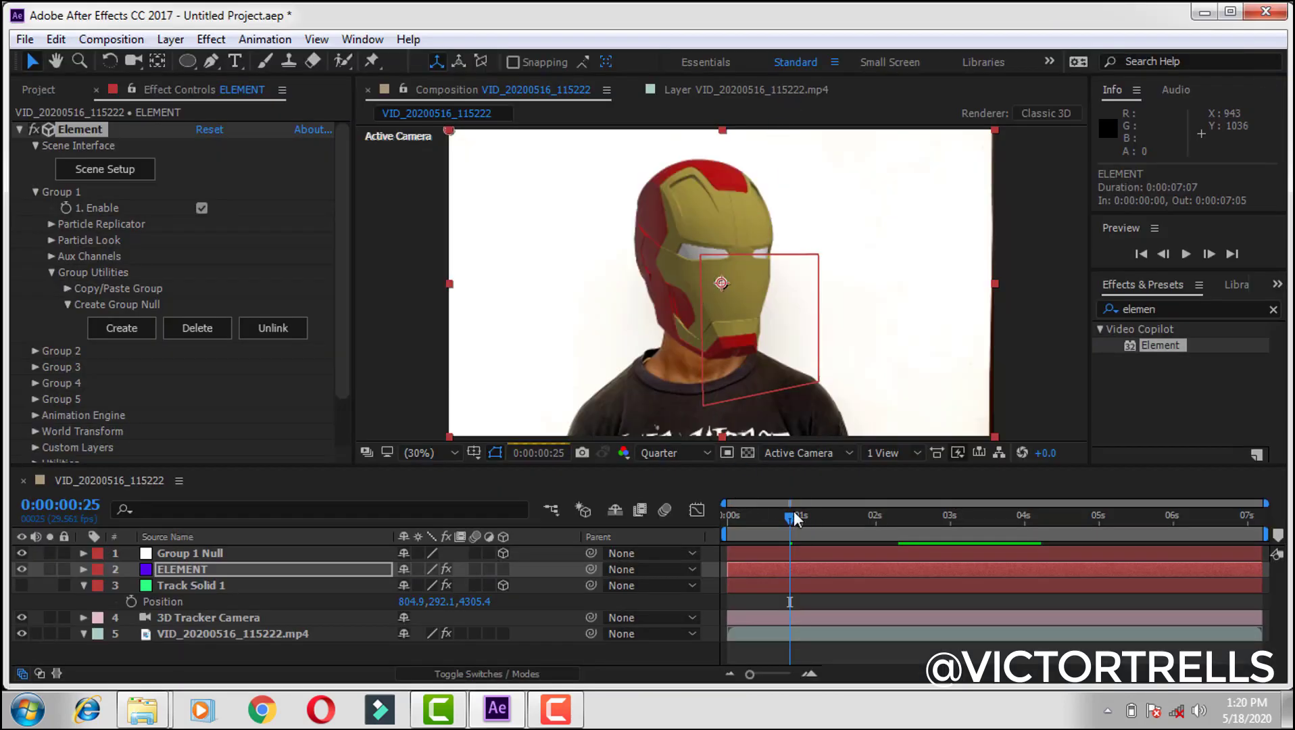
Preview the helmet's new materials in the composition from about 0:00:02:03, and check the frame at 0:00:03:06
drag(798, 517, 887, 514)
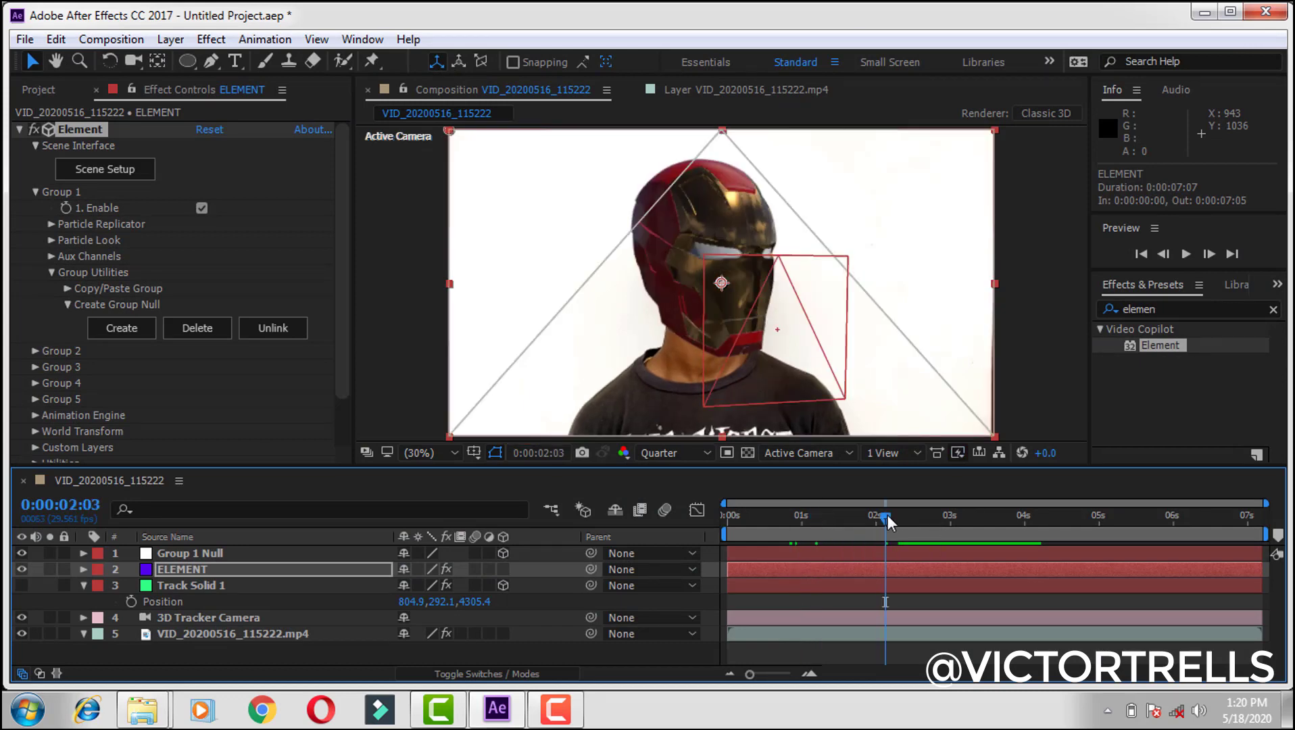
key(space)
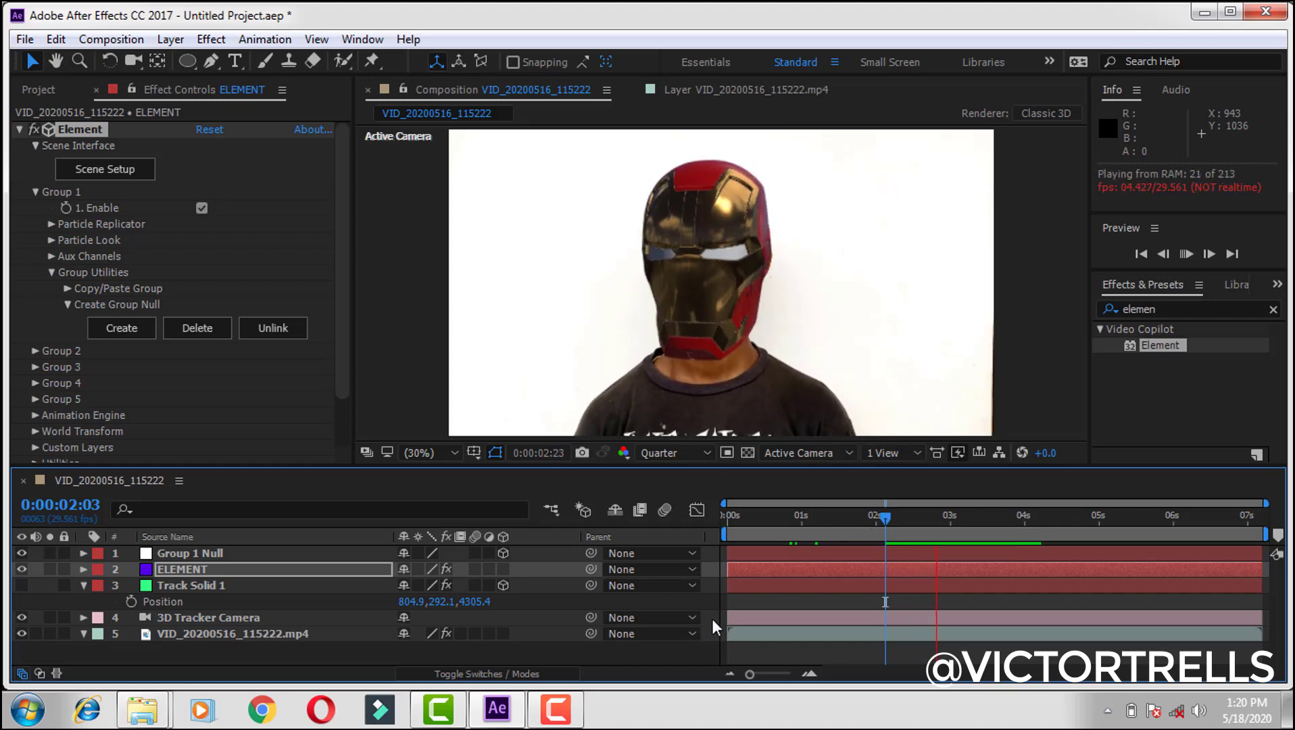
click(880, 520)
key(space)
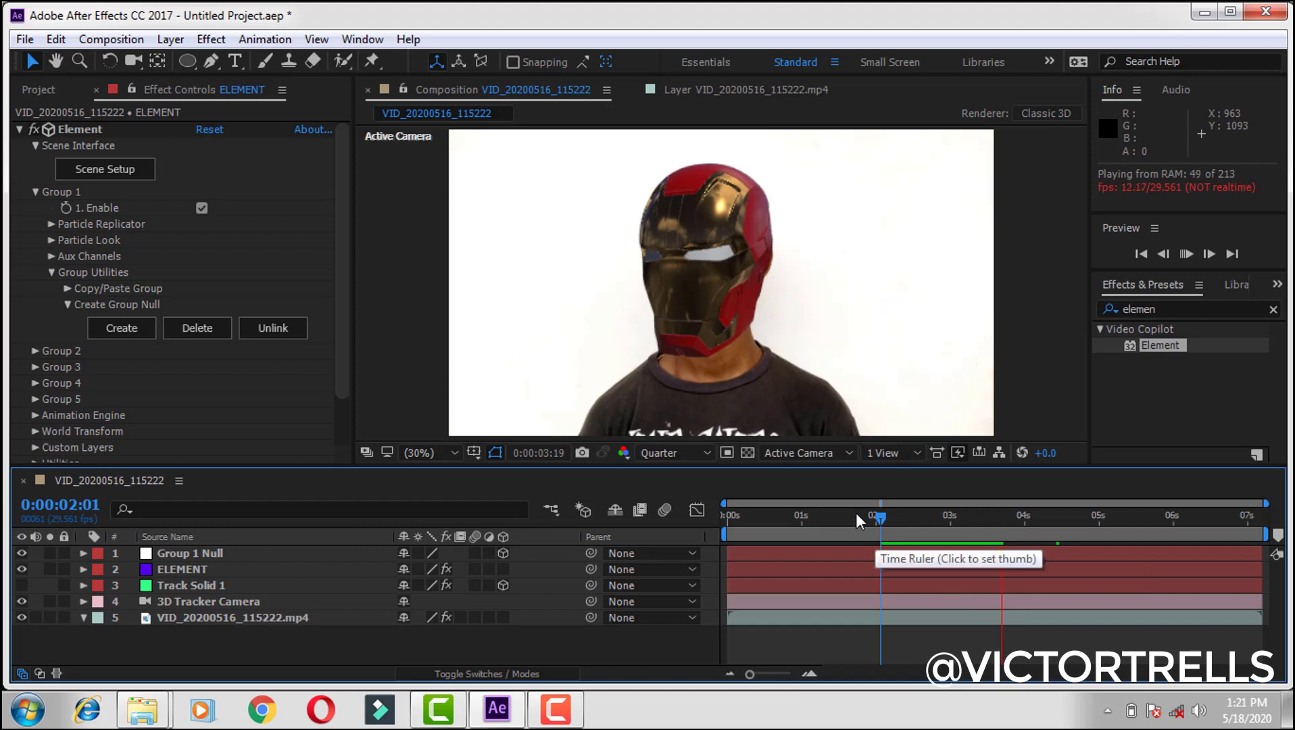
drag(885, 514, 967, 518)
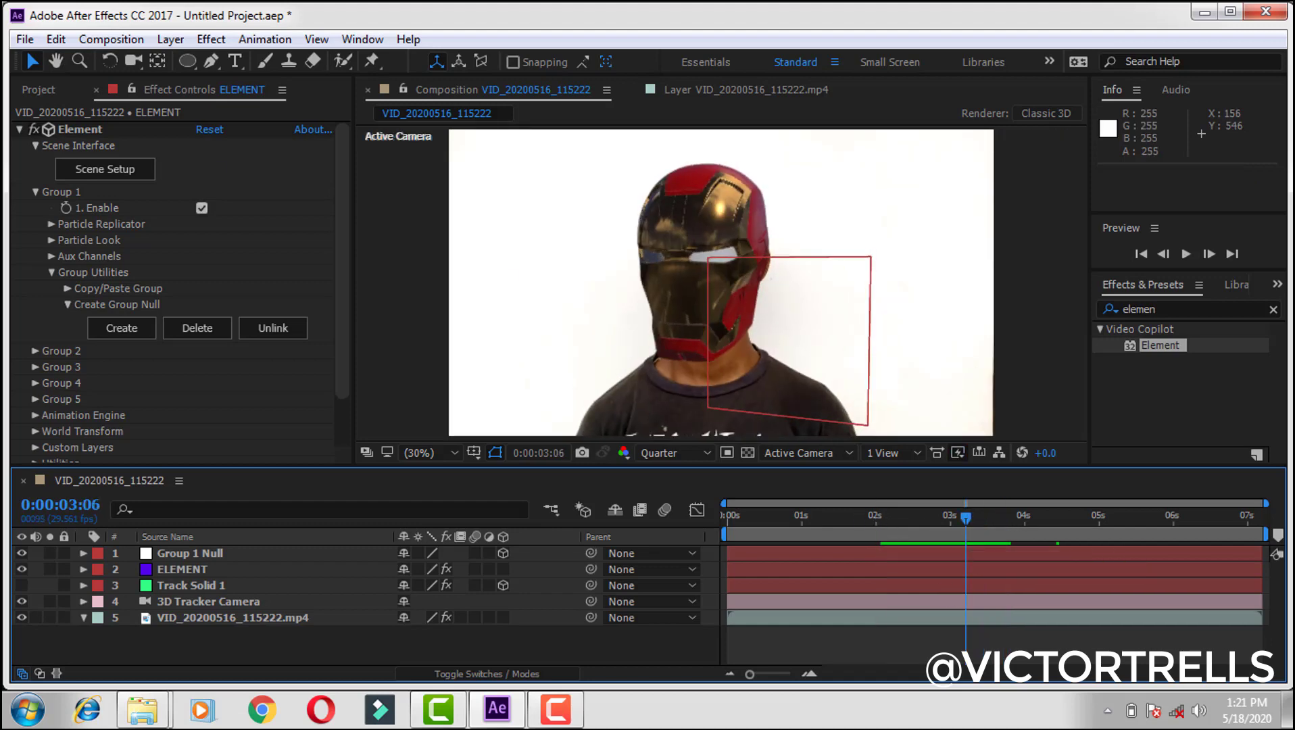
Reopen the Element scene setup and add the Component_05 model from Motion_Design_2's Components folder
click(134, 174)
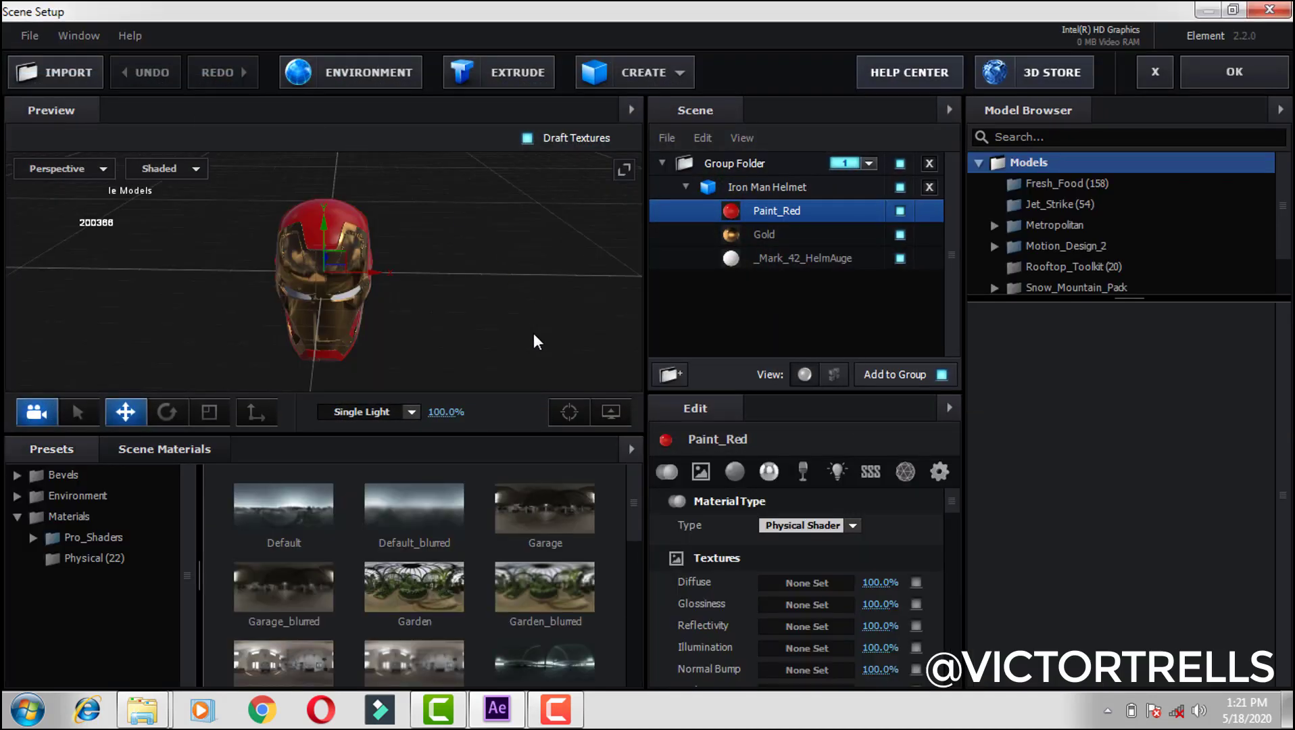
scroll(1287, 222, down, 2)
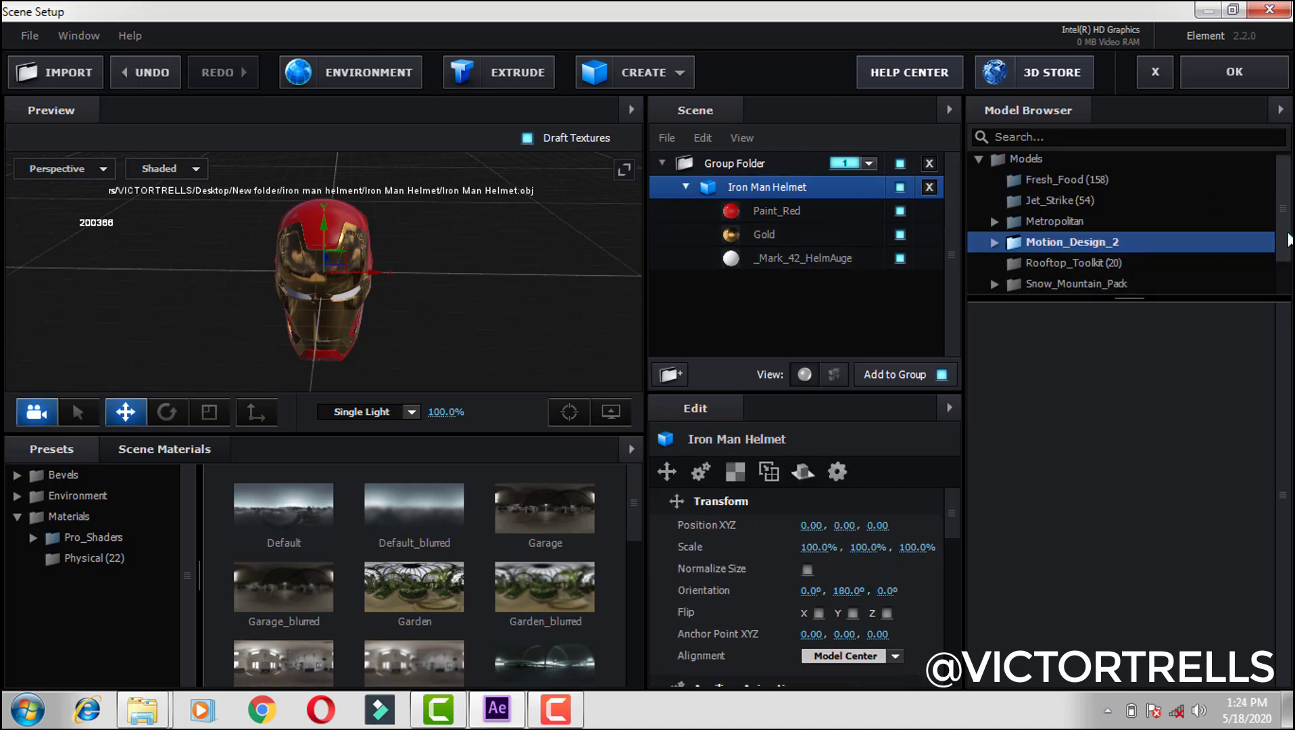
scroll(1288, 240, down, 1)
click(995, 220)
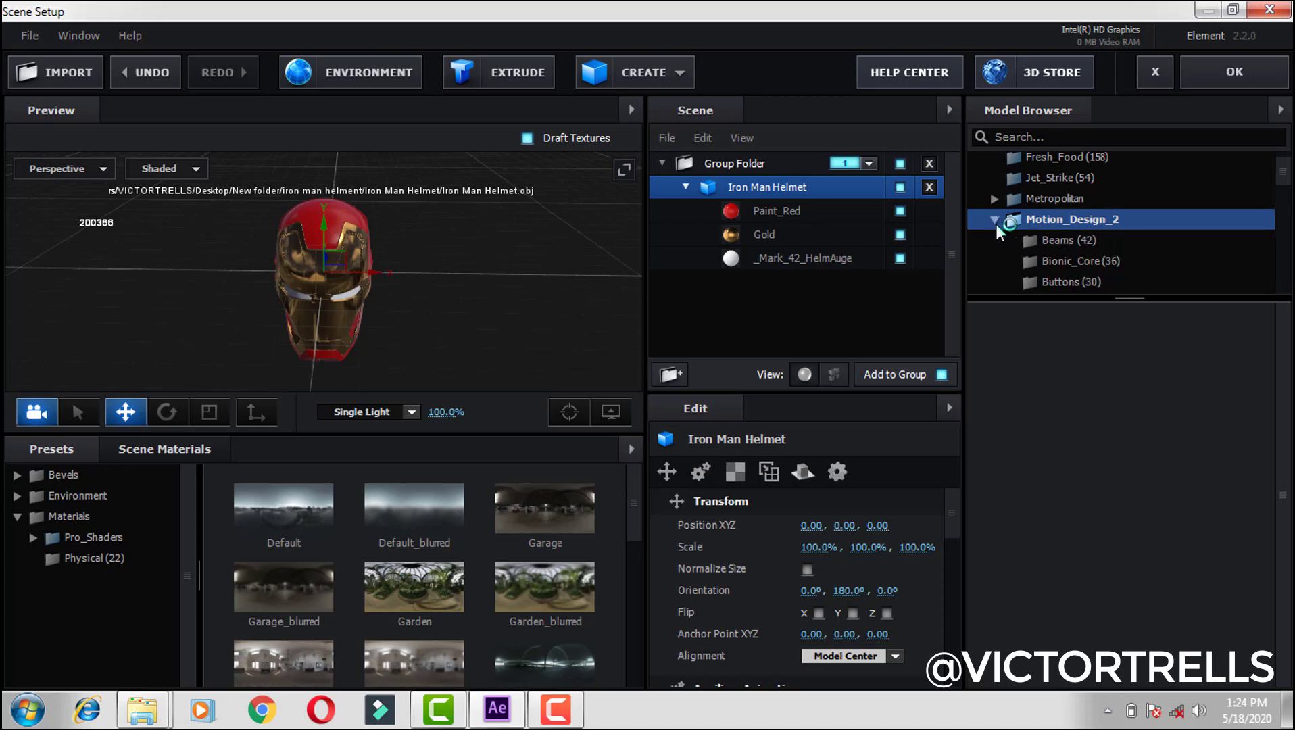
scroll(1288, 195, down, 3)
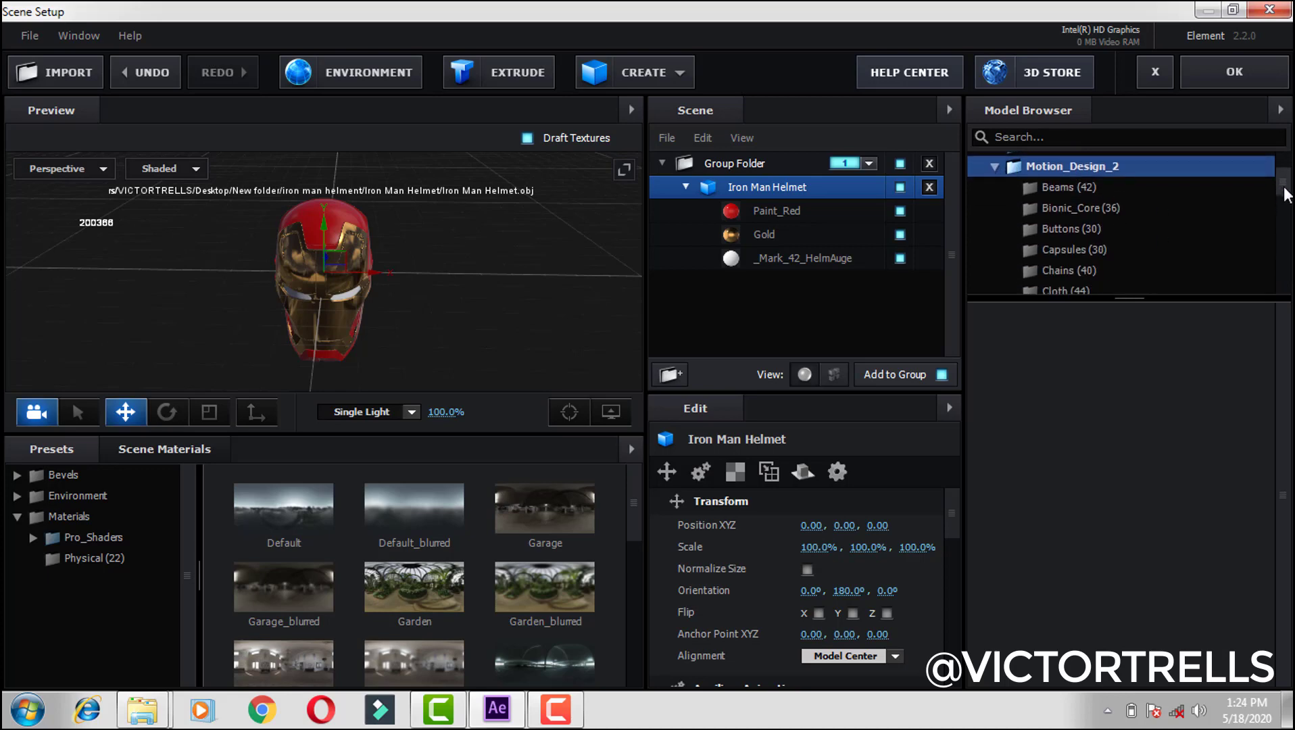
mouse_move(1287, 195)
mouse_down()
mouse_move(1289, 230)
mouse_move(1287, 202)
mouse_up()
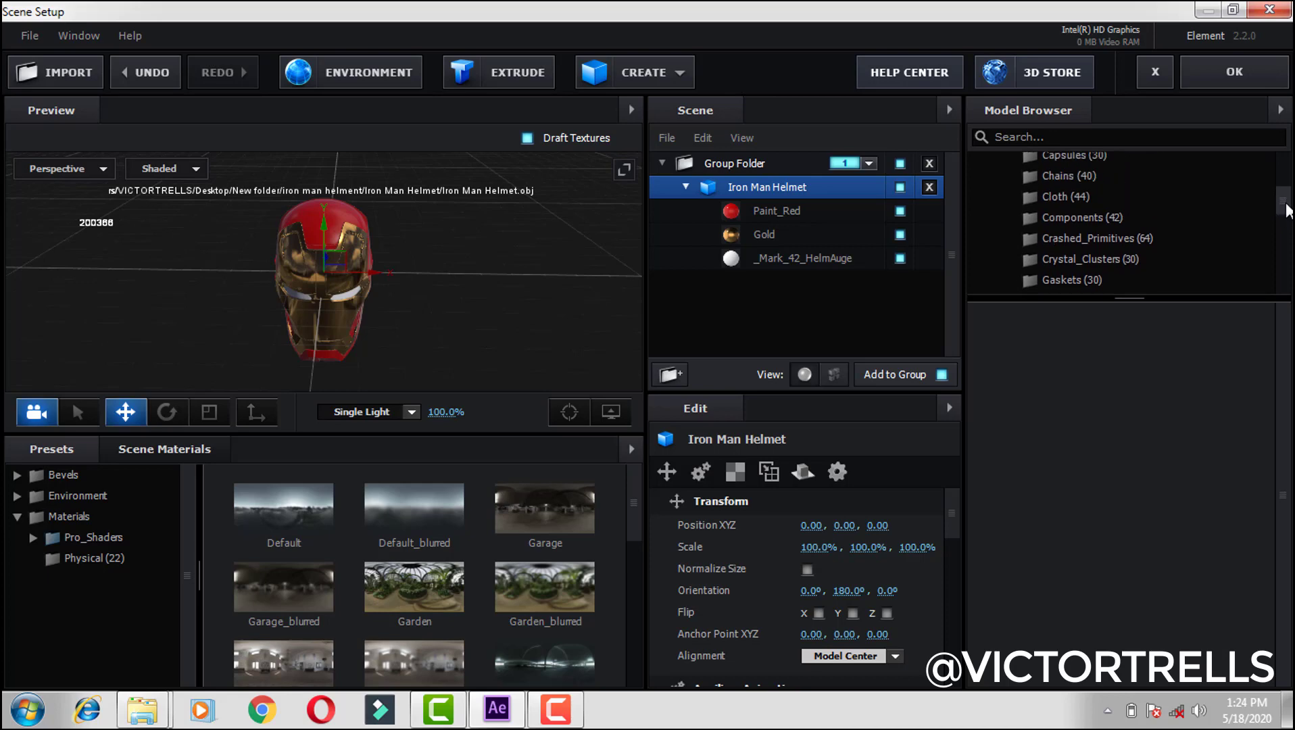
click(1113, 221)
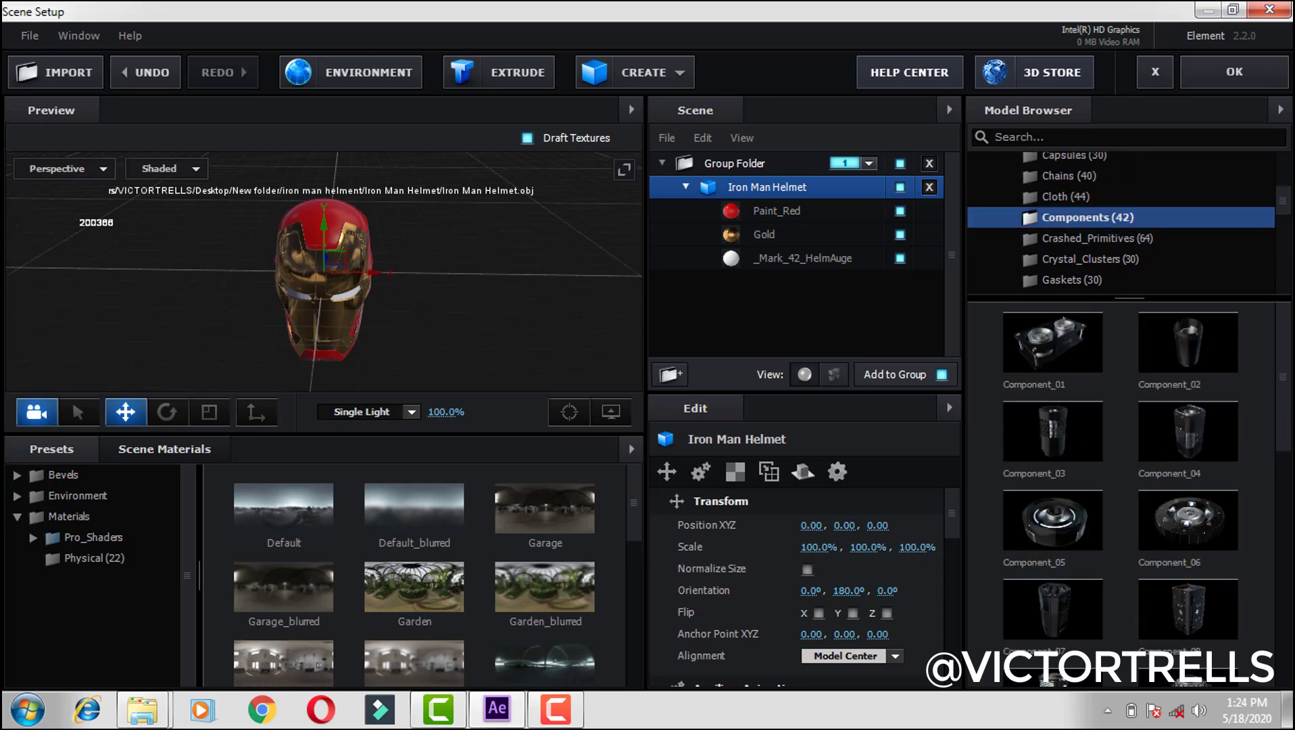
click(1056, 531)
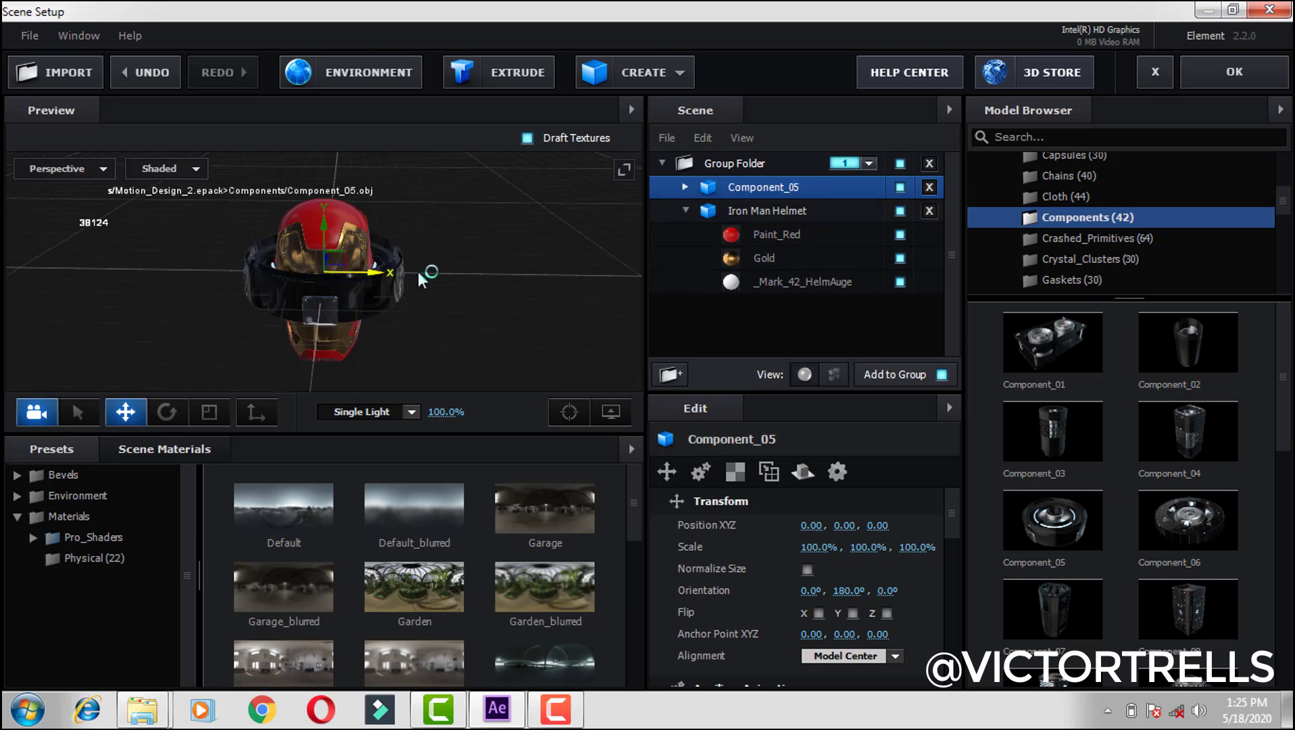
Move Component_05 beside the helmet to about X 0.38 and rotate it upright to about 89.5° around Z
drag(419, 274, 491, 270)
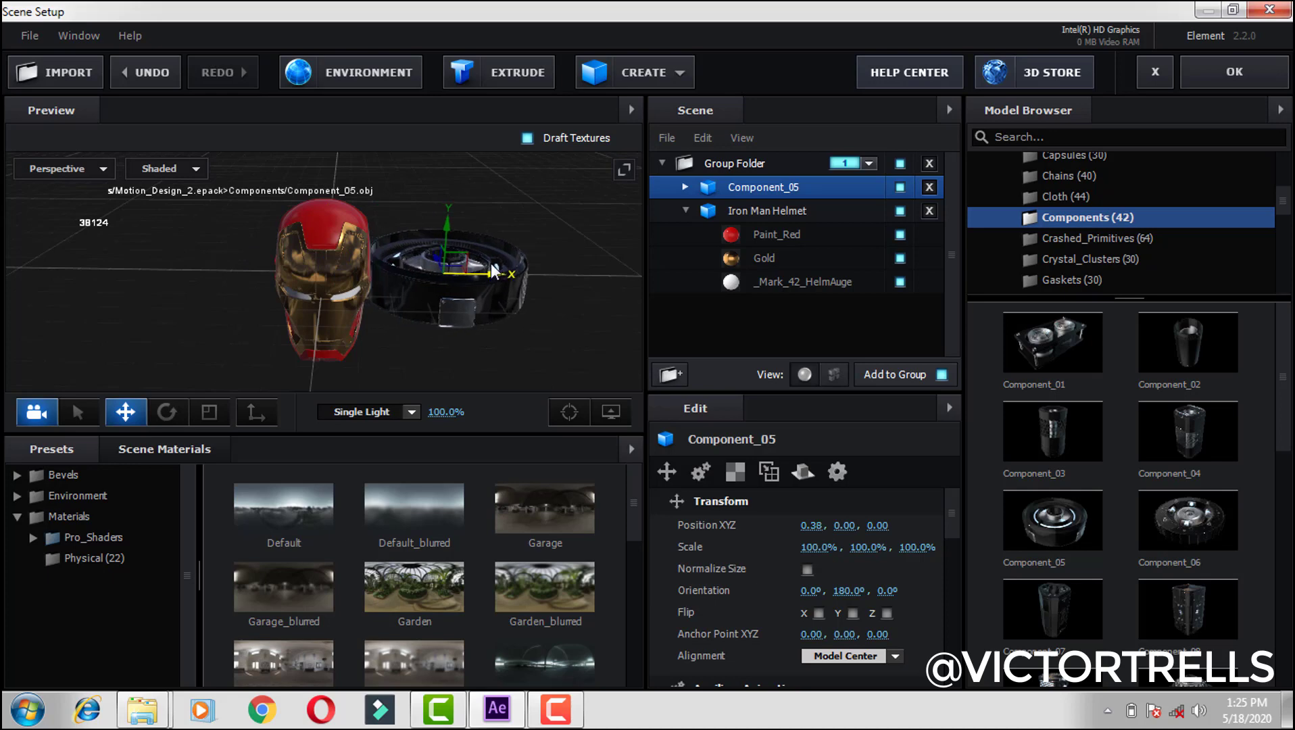
click(167, 413)
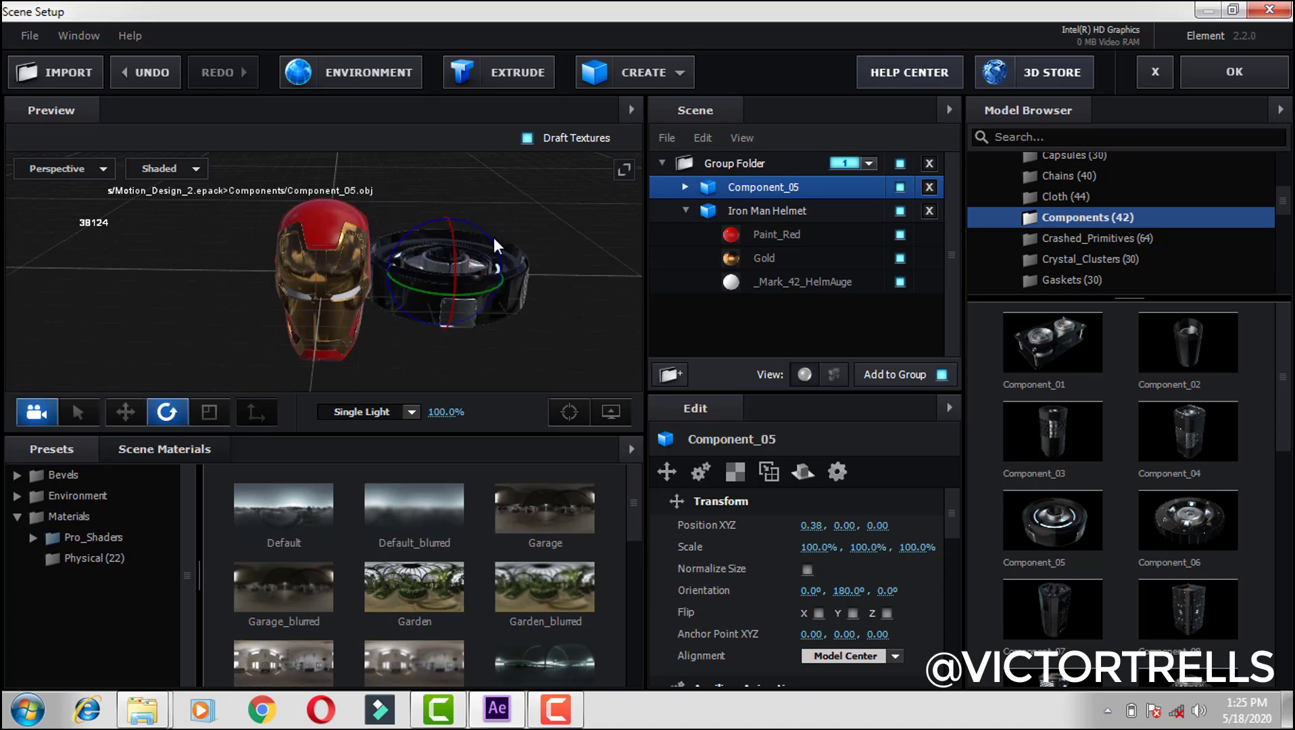
drag(492, 239, 427, 226)
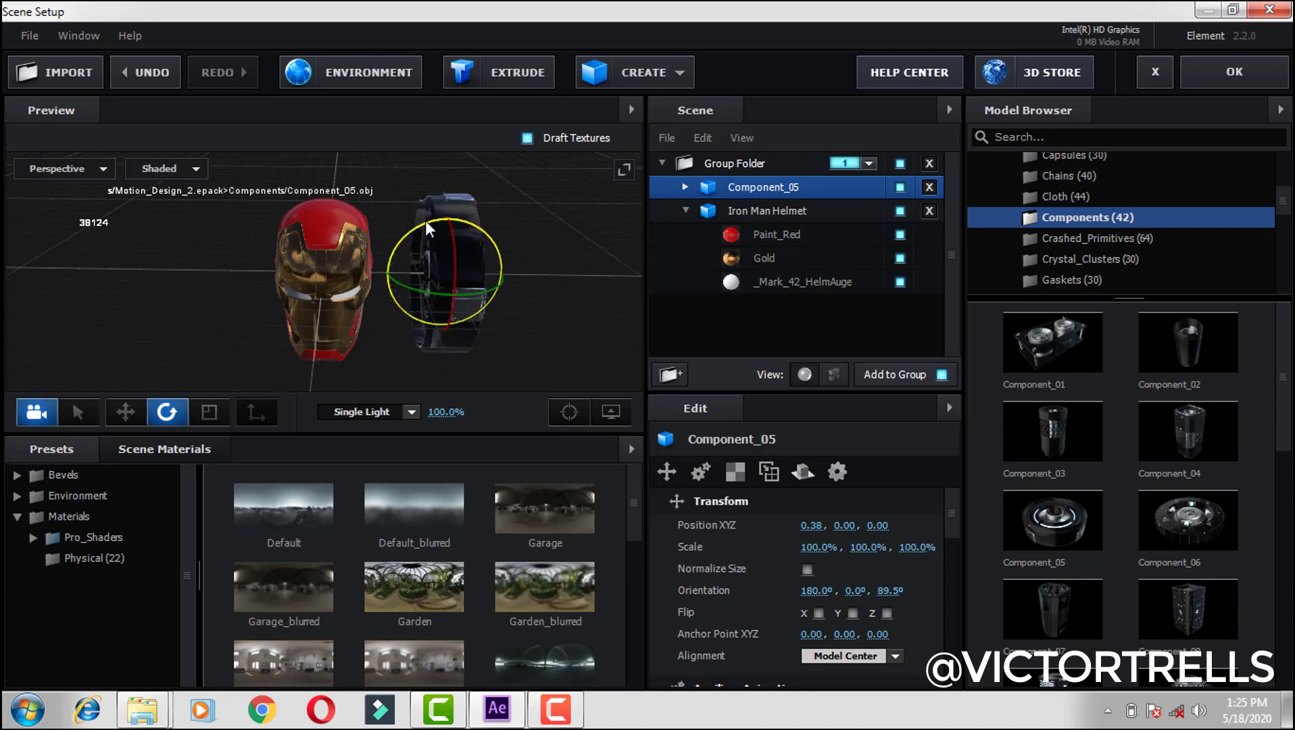
Assign Component_05 to auxiliary animation Channel 1, accept the scene setup and preview the composition from 0:00:02:23 to 0:00:03:20
right_click(782, 188)
mouse_move(945, 380)
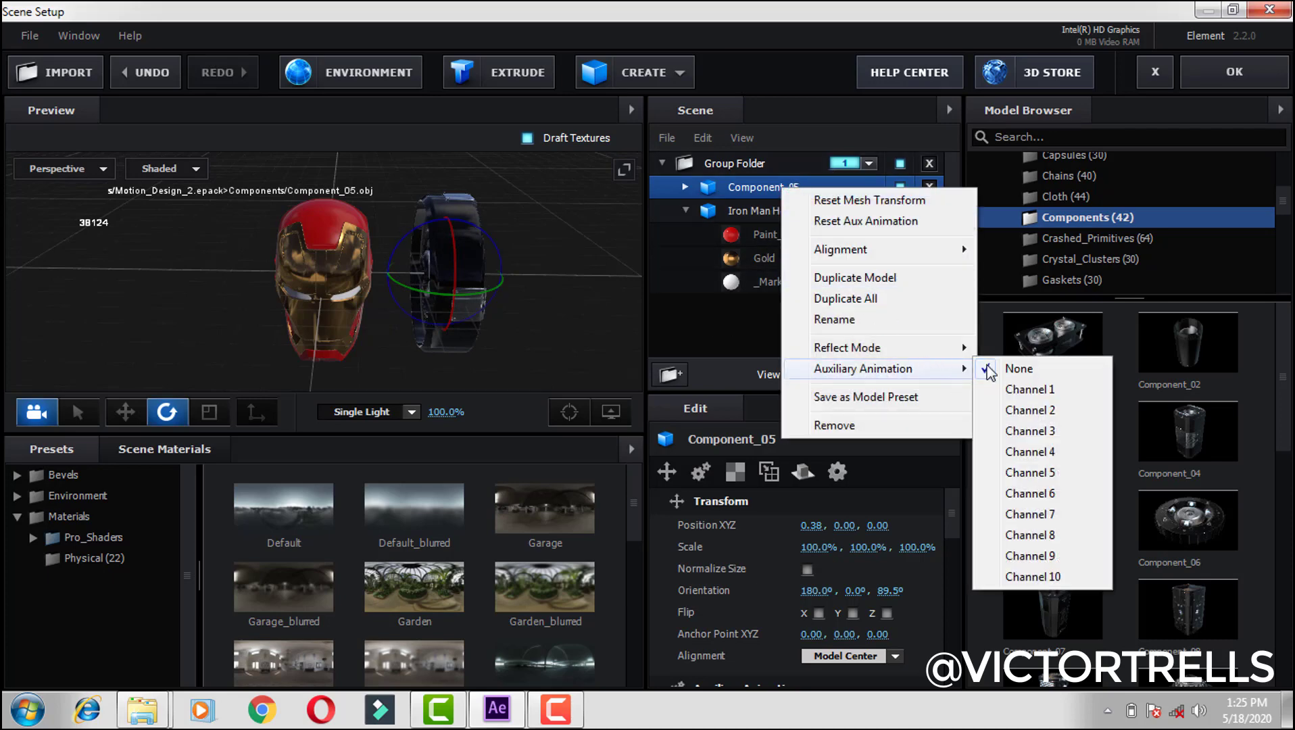
click(1020, 392)
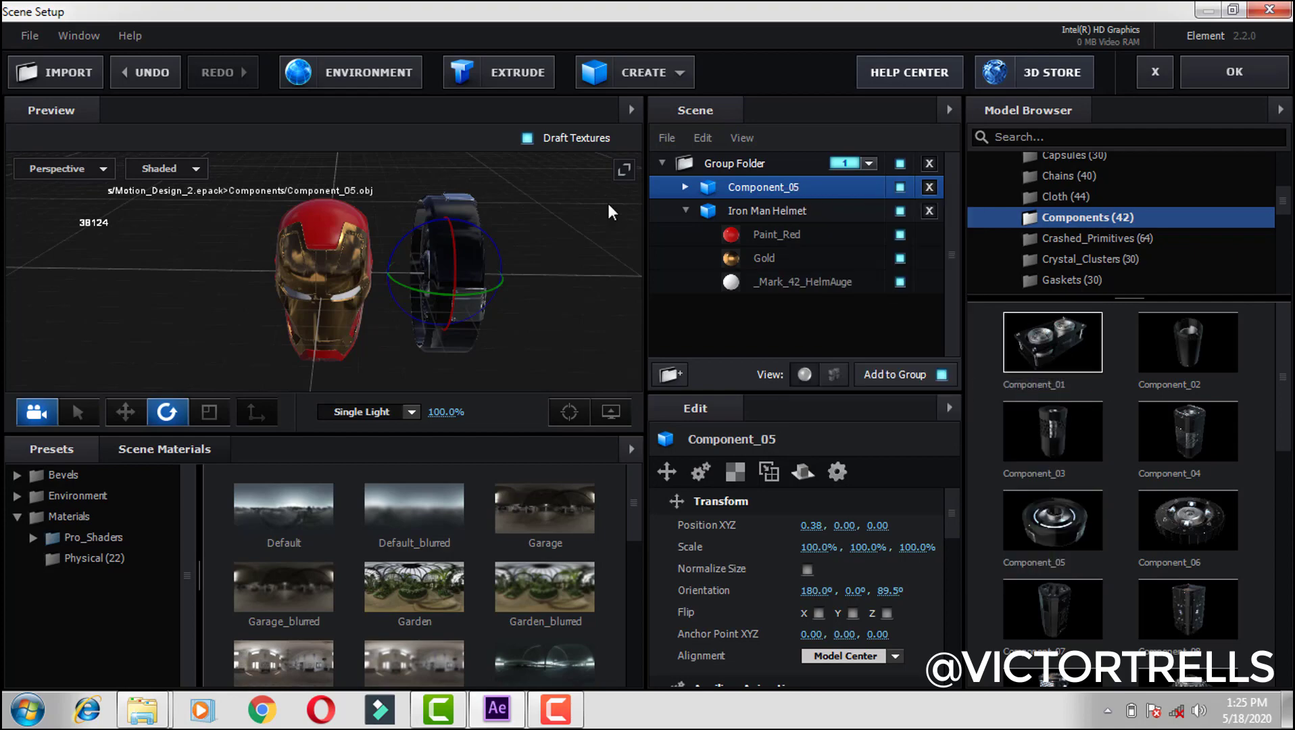
click(1212, 74)
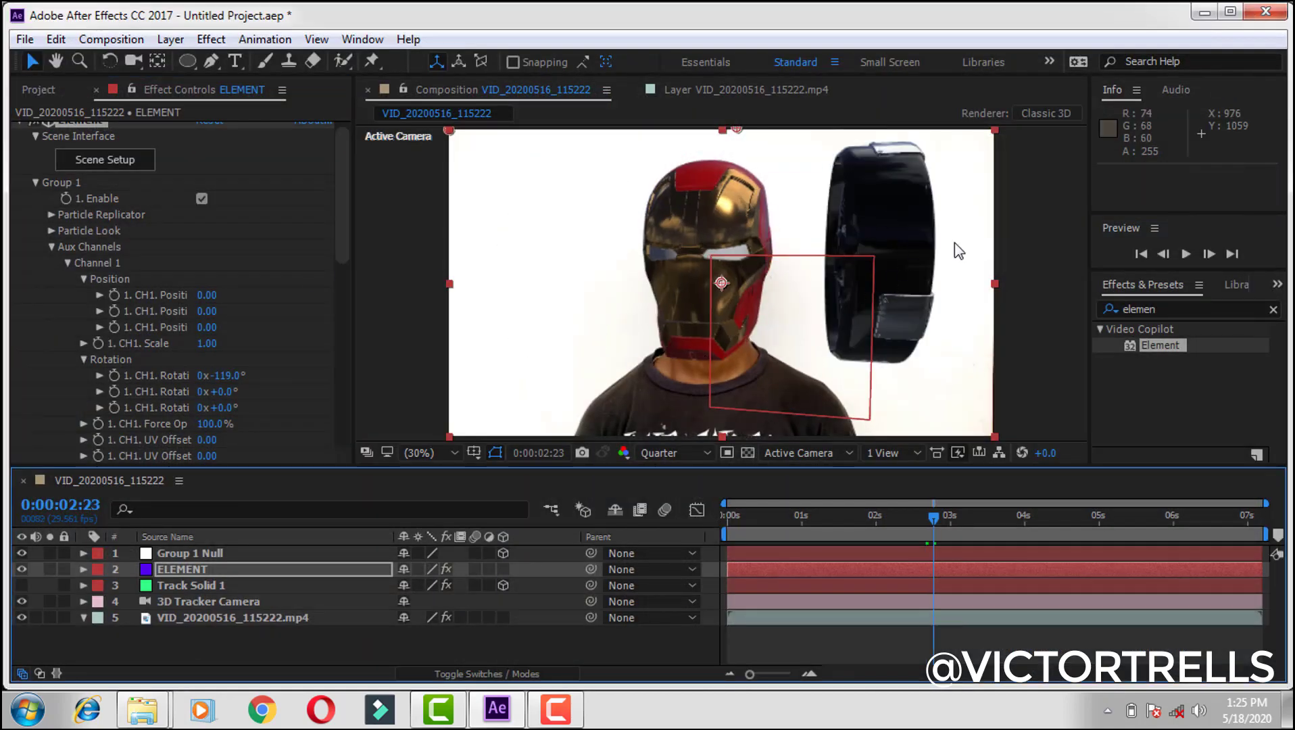
key(space)
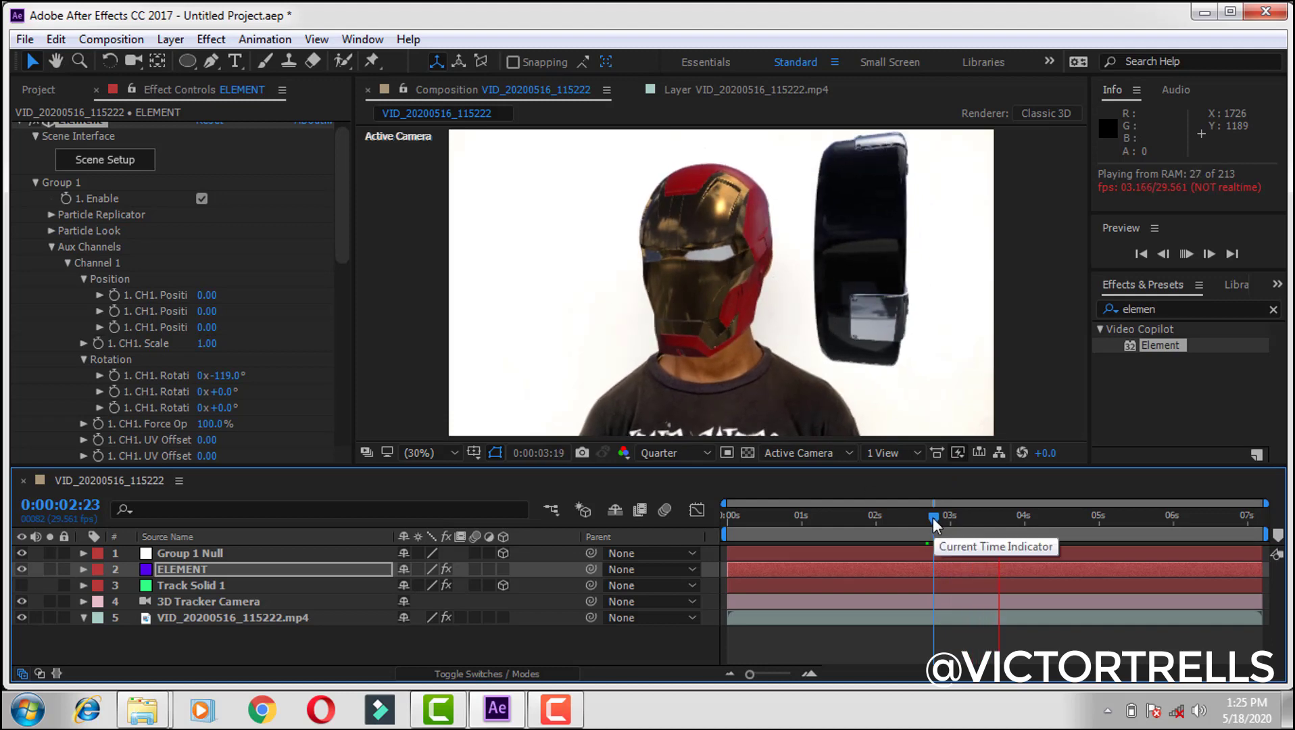
drag(933, 518, 1002, 526)
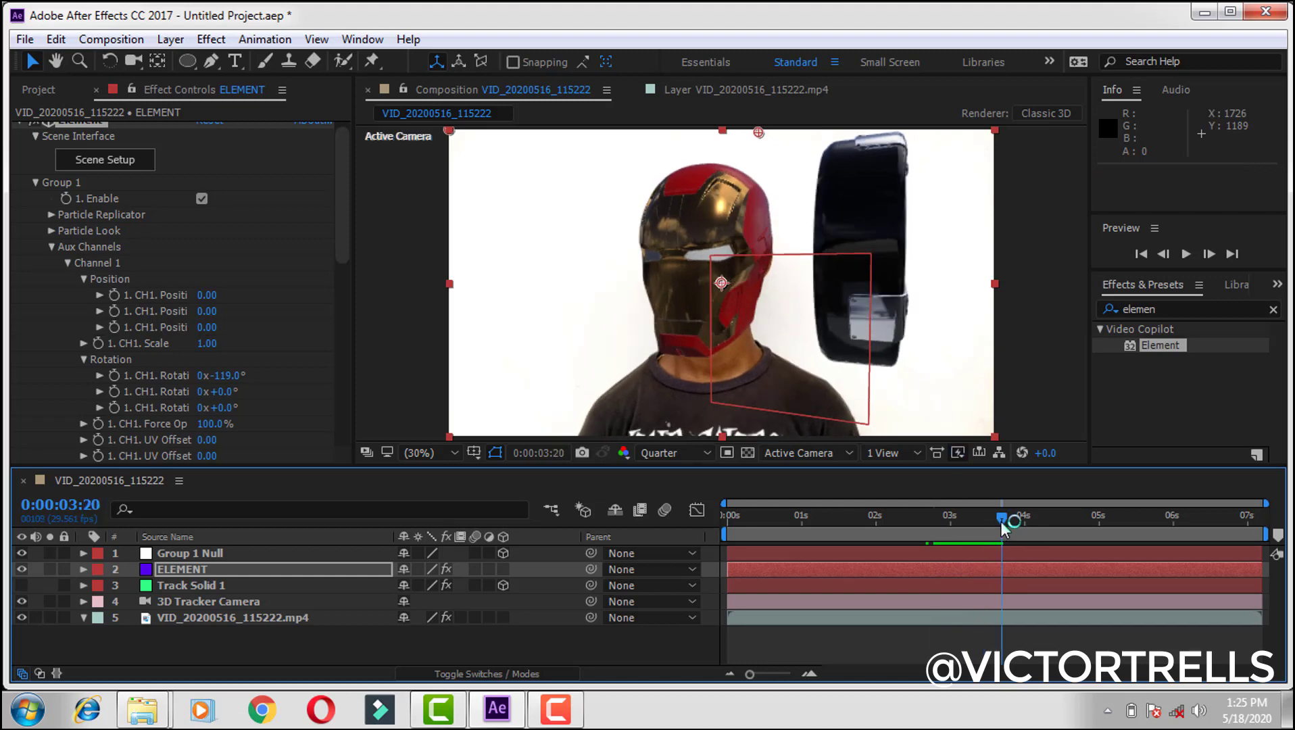
Reopen Group 1's auxiliary Channel 1 settings in the Element effect and set its X rotation to -72°
click(52, 246)
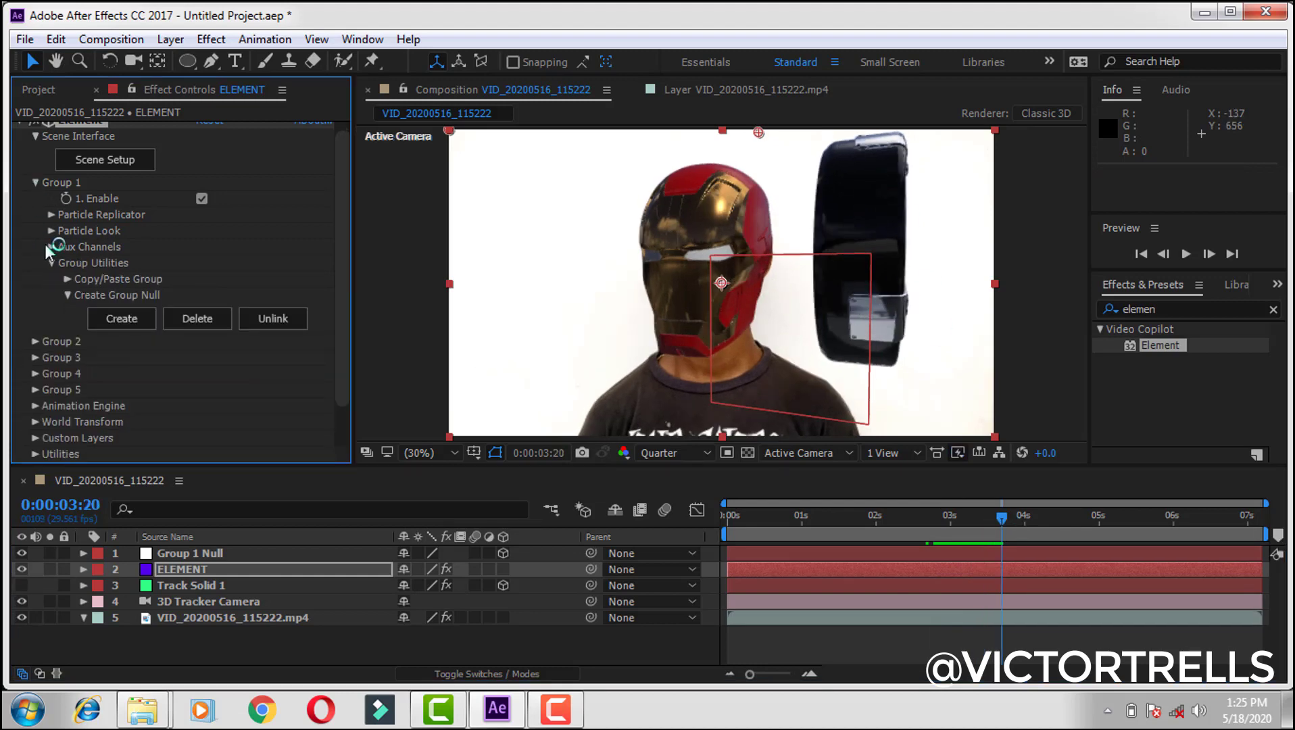
click(35, 183)
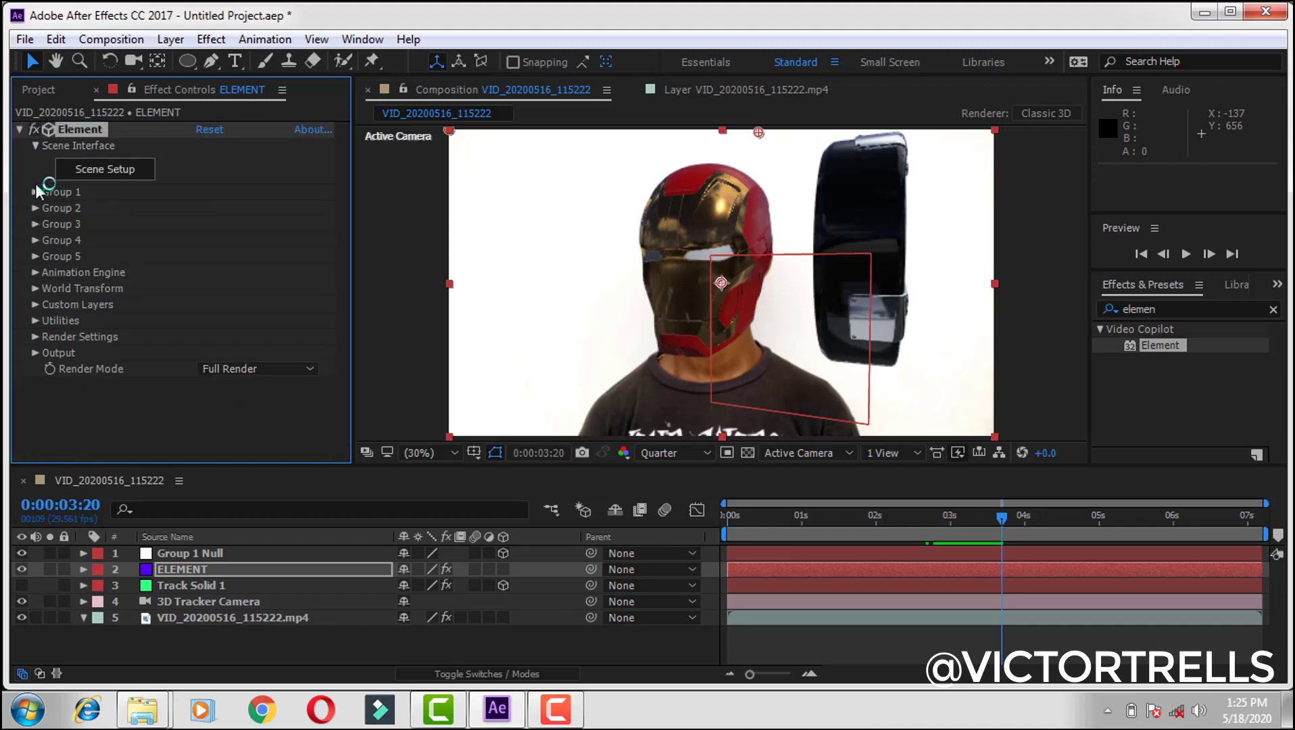
click(36, 192)
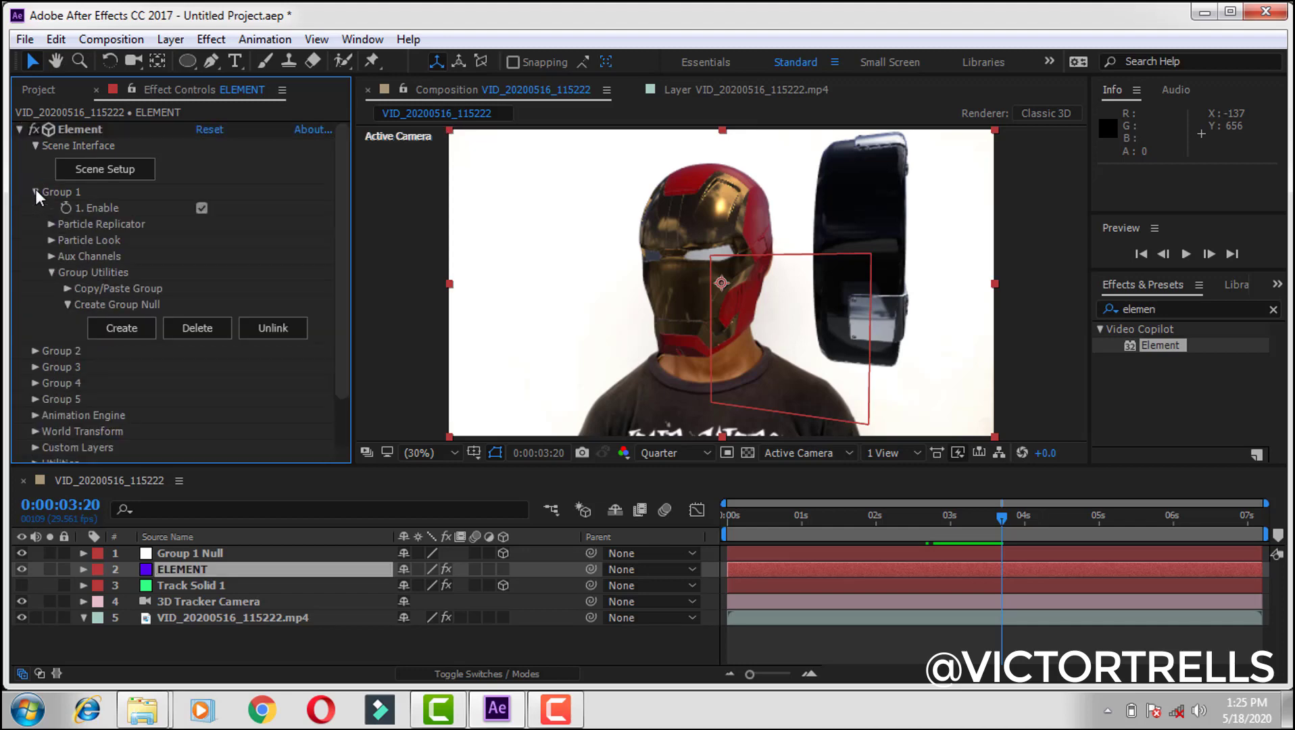
click(51, 257)
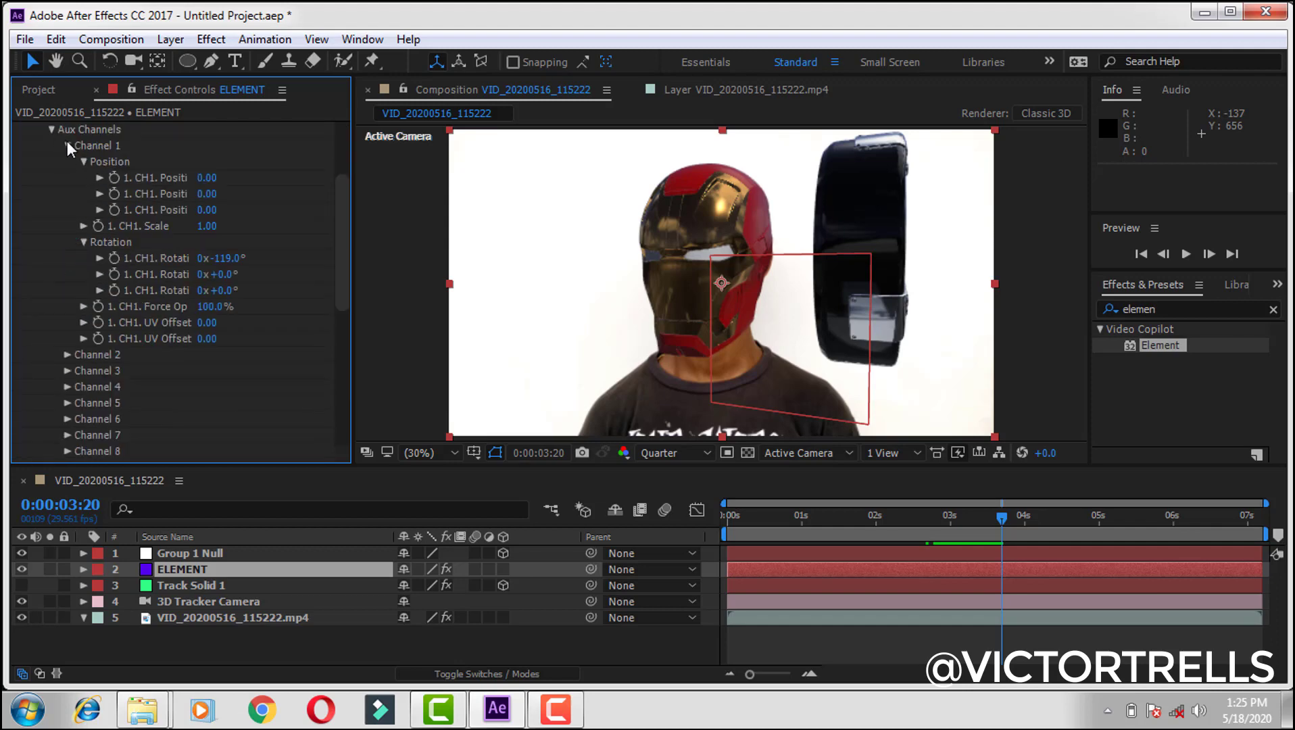
click(68, 146)
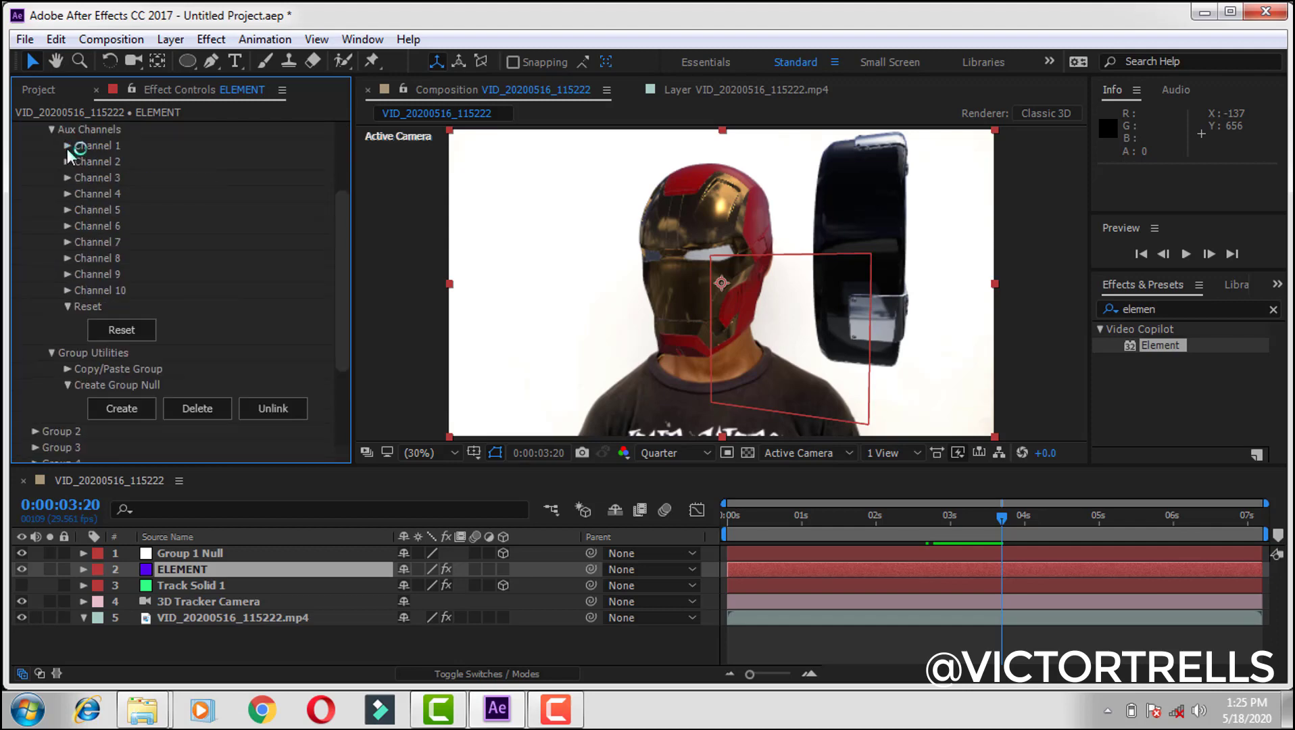
click(68, 146)
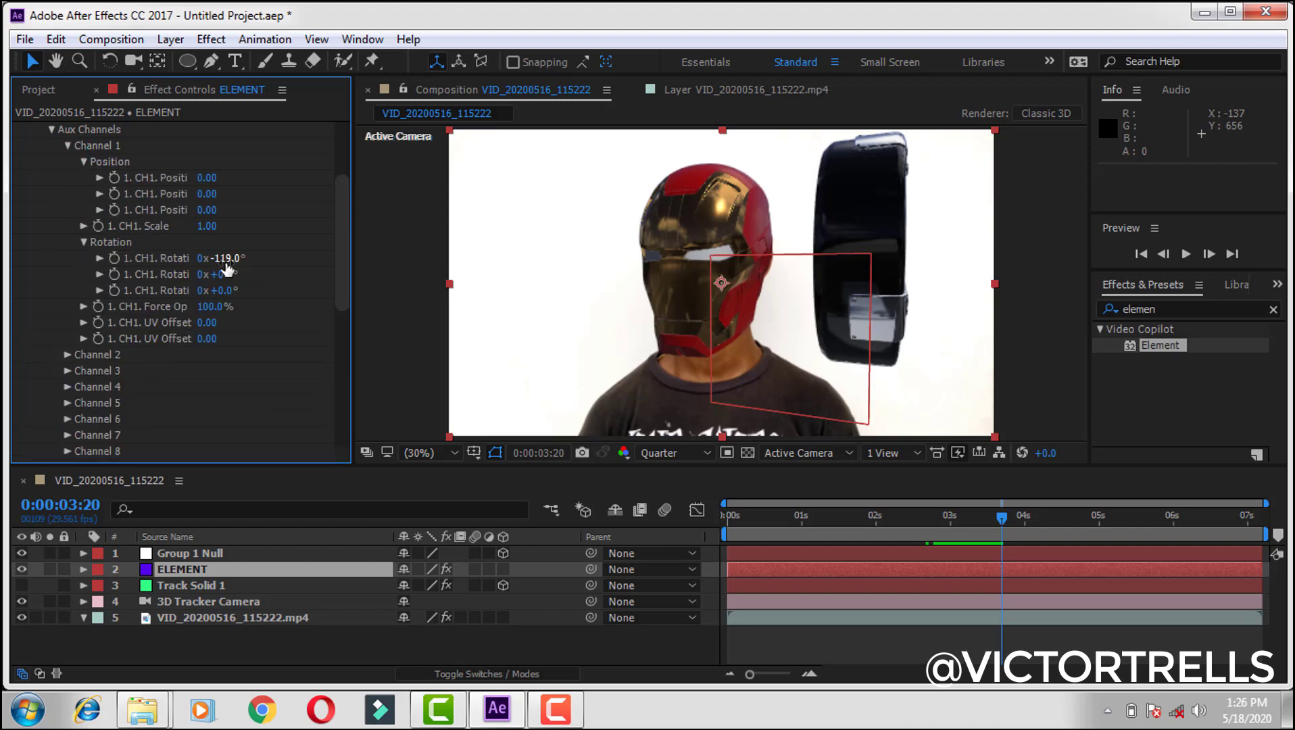
drag(223, 258, 283, 258)
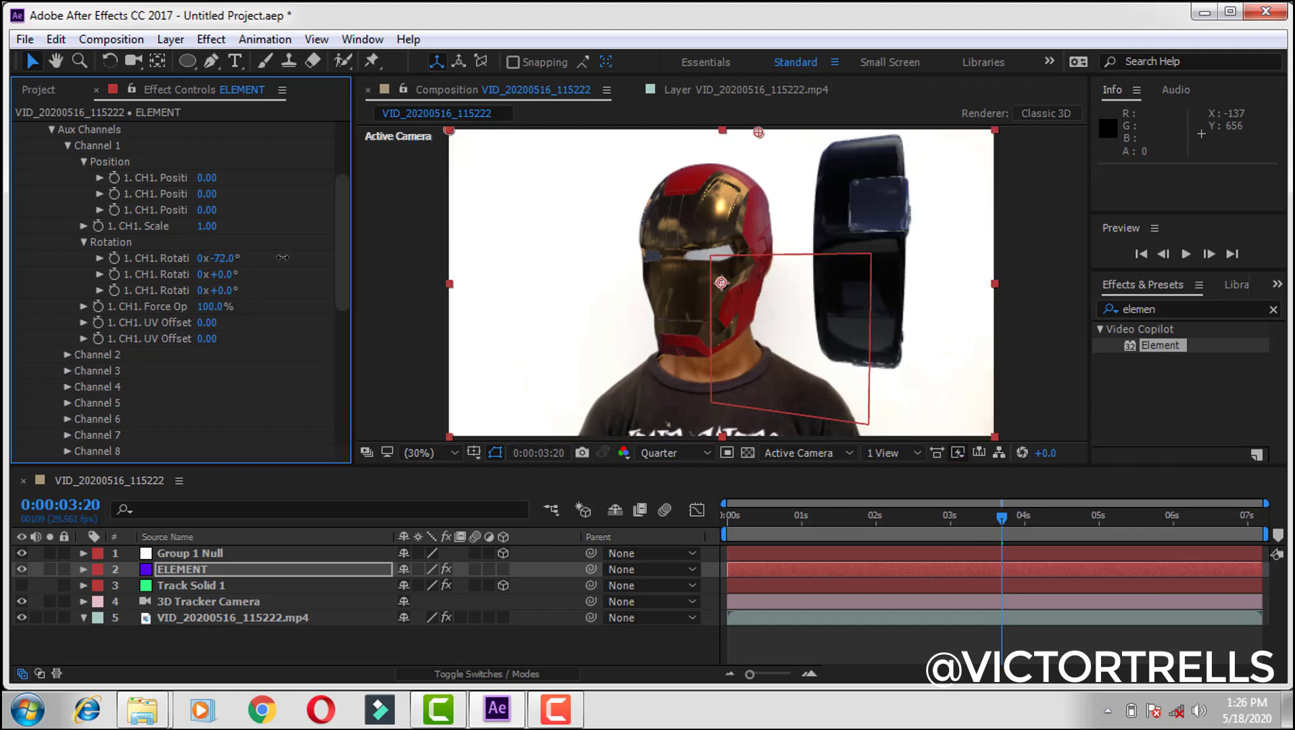
Drive Channel 1's X rotation in Group 1 with the expression time*-400 so the side component spins continuously
alt+click(115, 256)
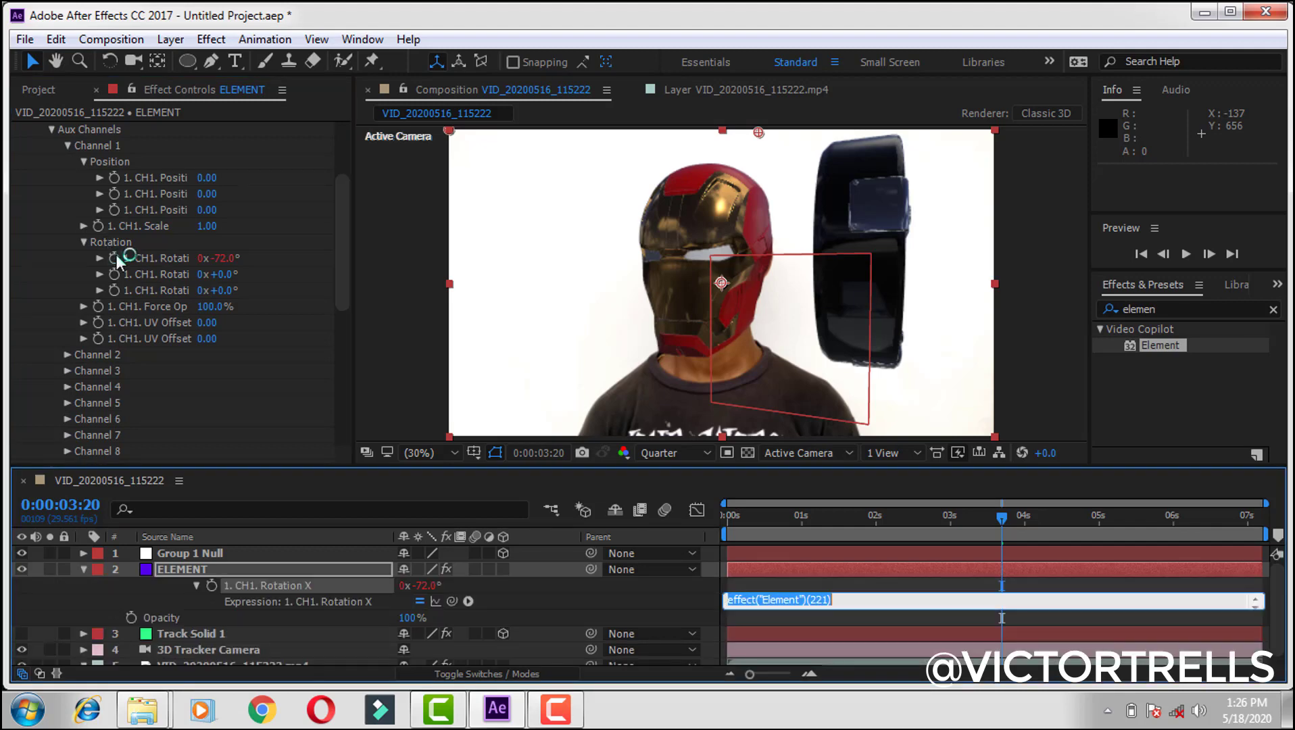
text(time*-400)
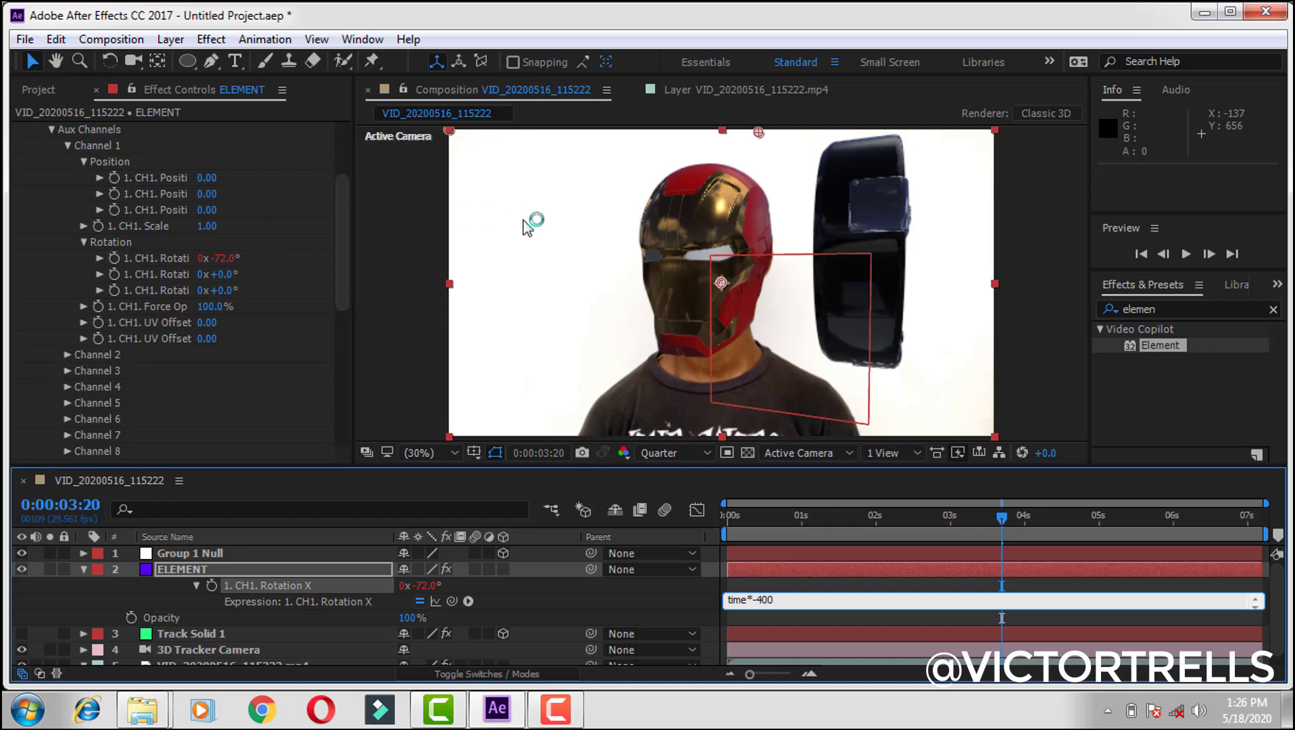
click(855, 553)
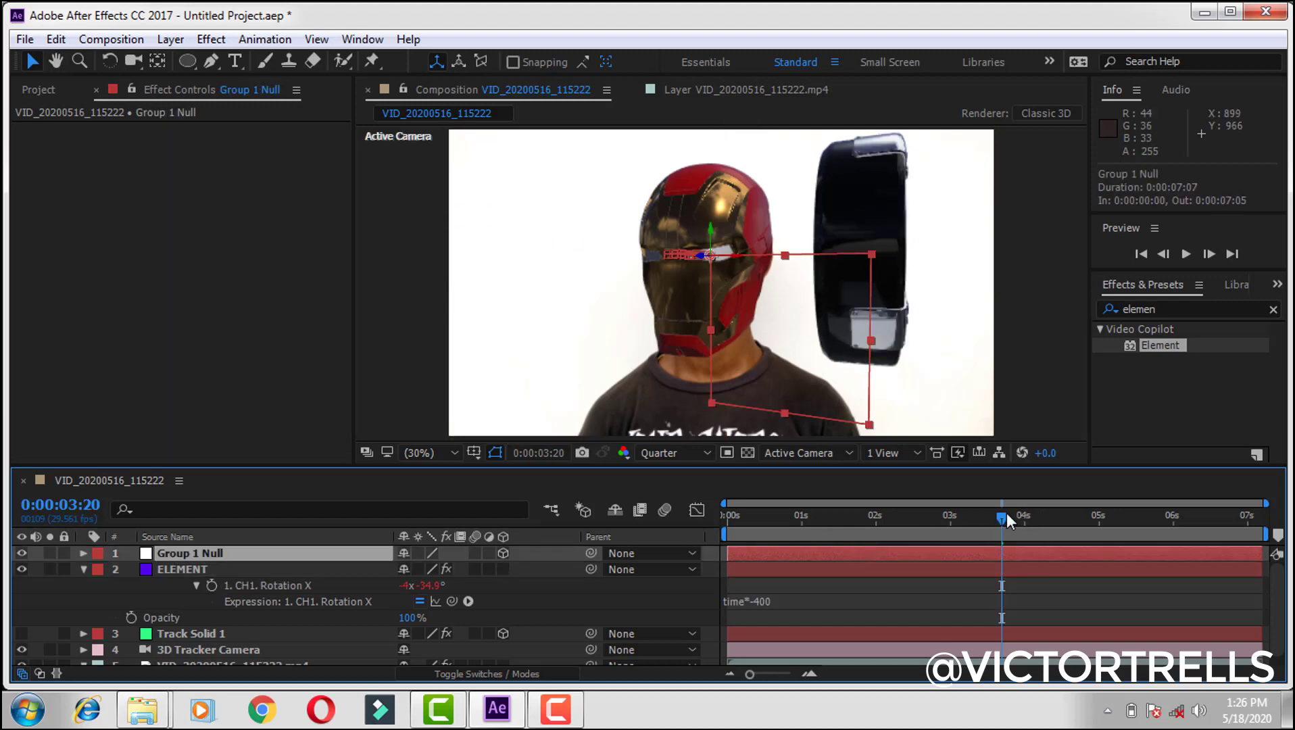
Preview the spinning component beside the helmet from 0:00:00:04, and play the composition again from the start
drag(1008, 520, 743, 534)
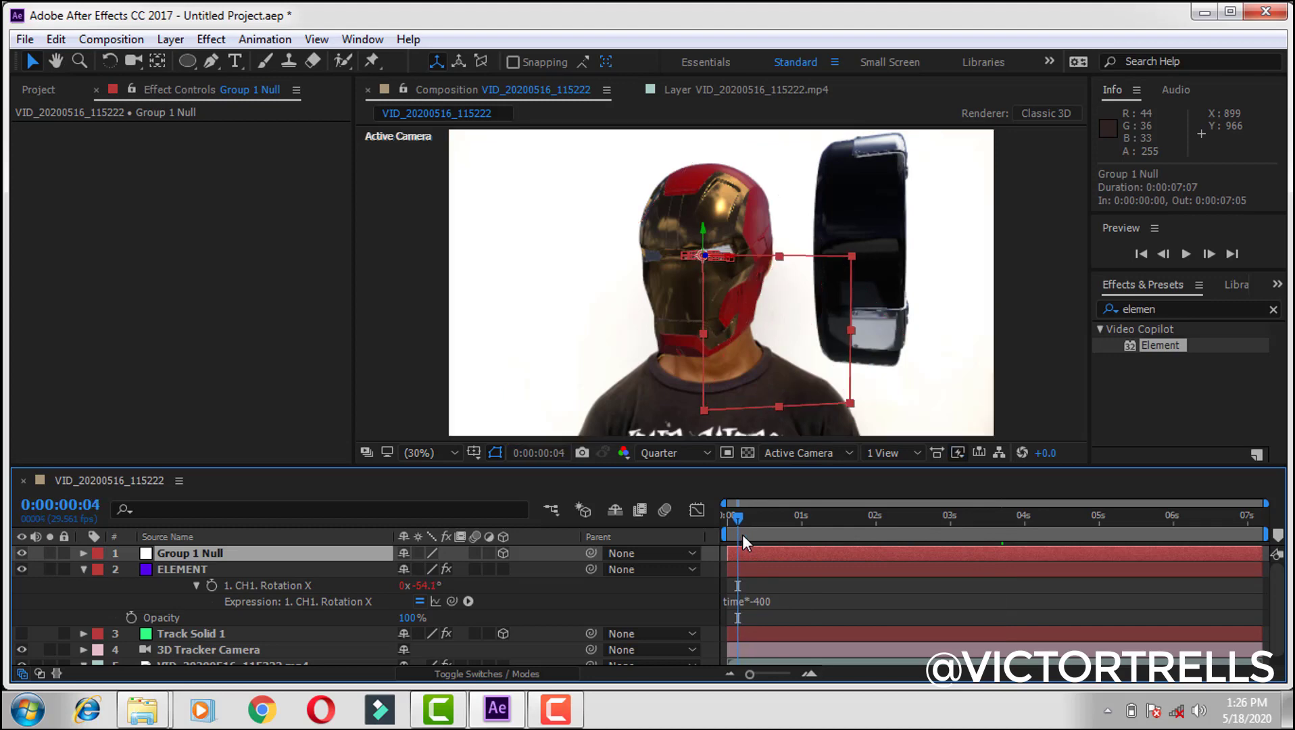
key(space)
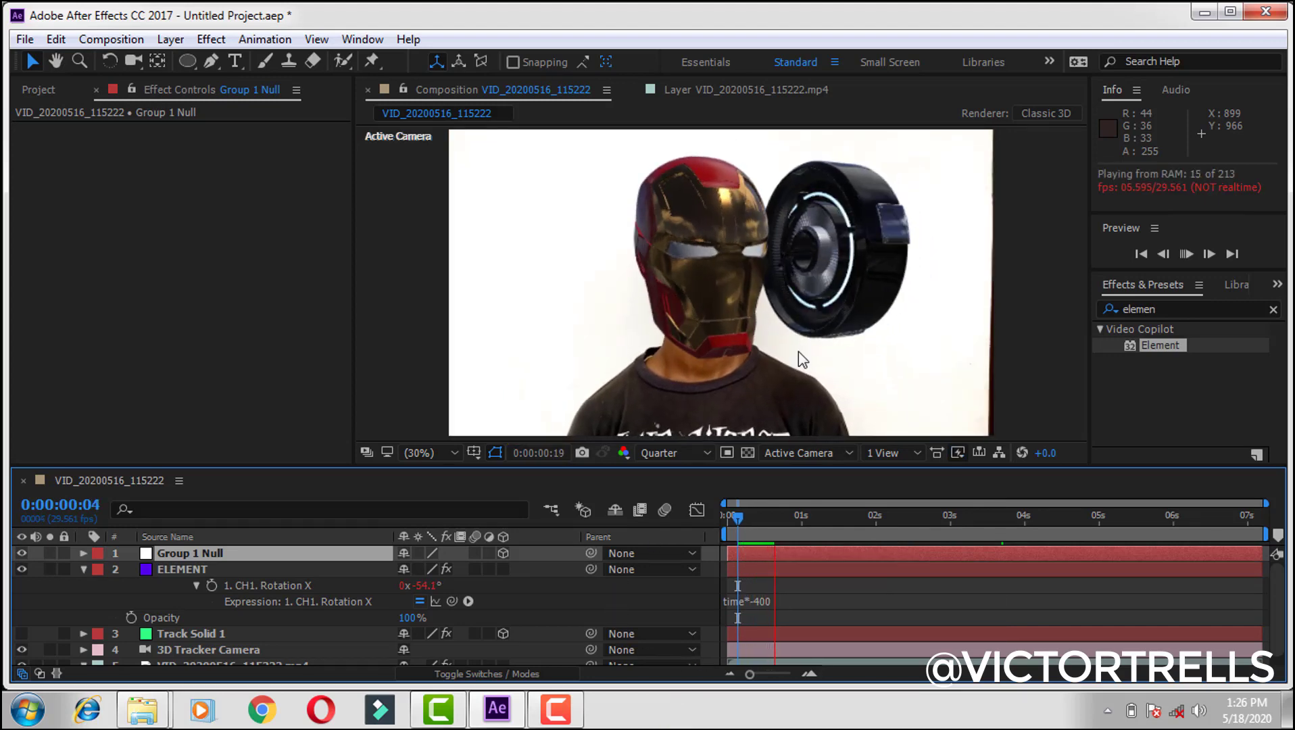
click(556, 709)
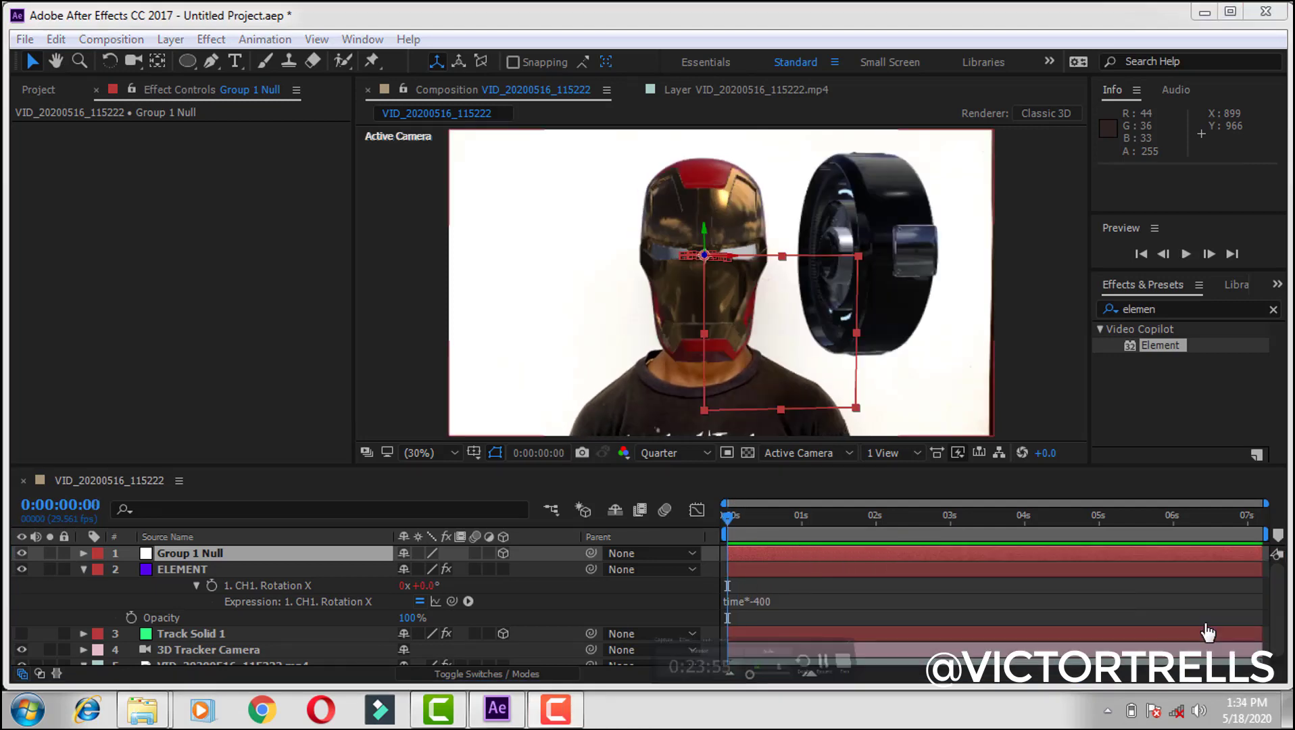
key(space)
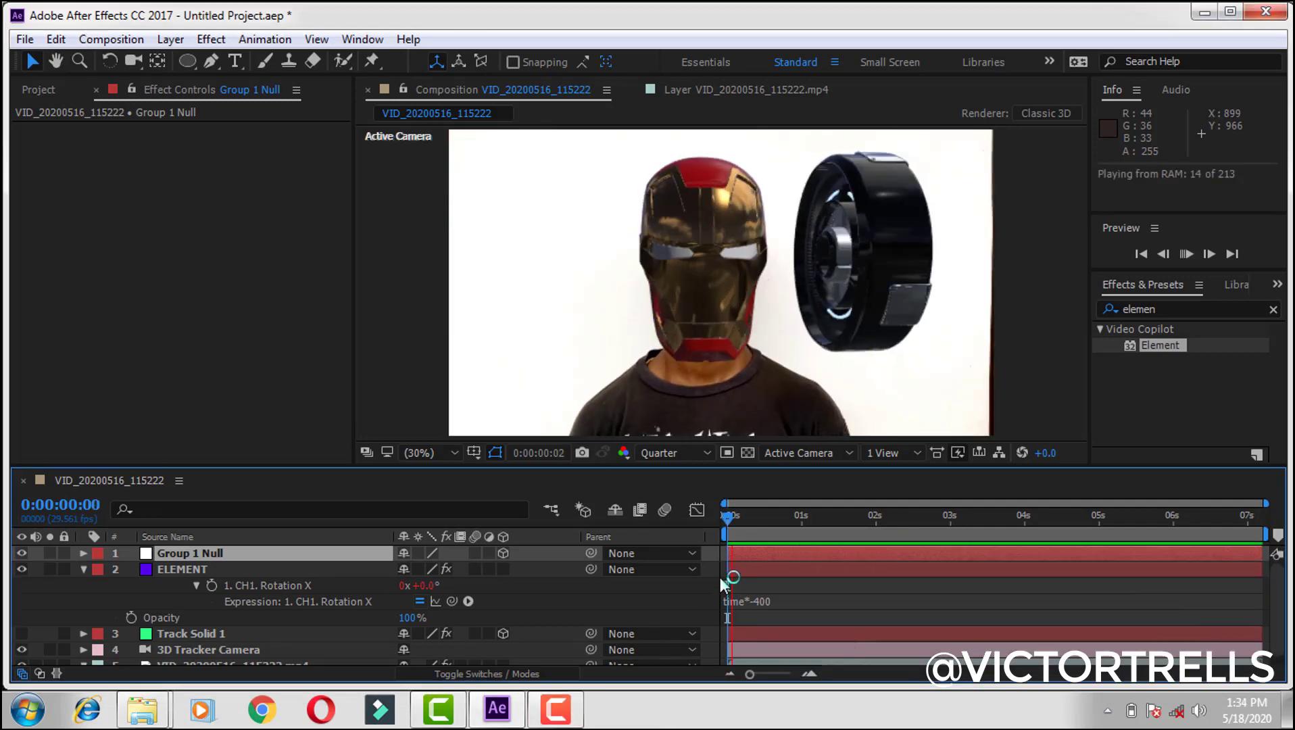